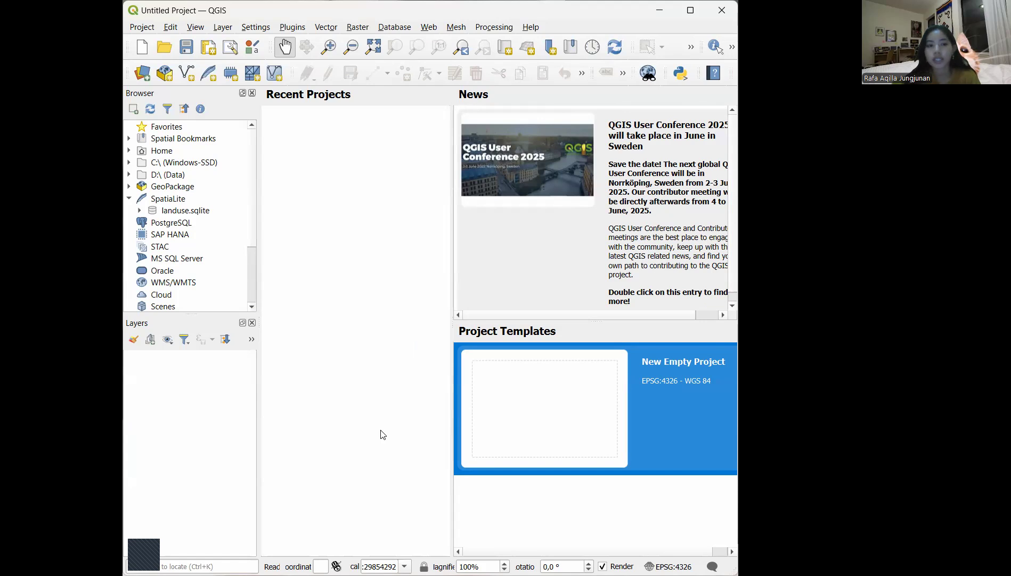
Create a new empty project and remove the stored training_data.gpkg GeoPackage connection
double_click(590, 401)
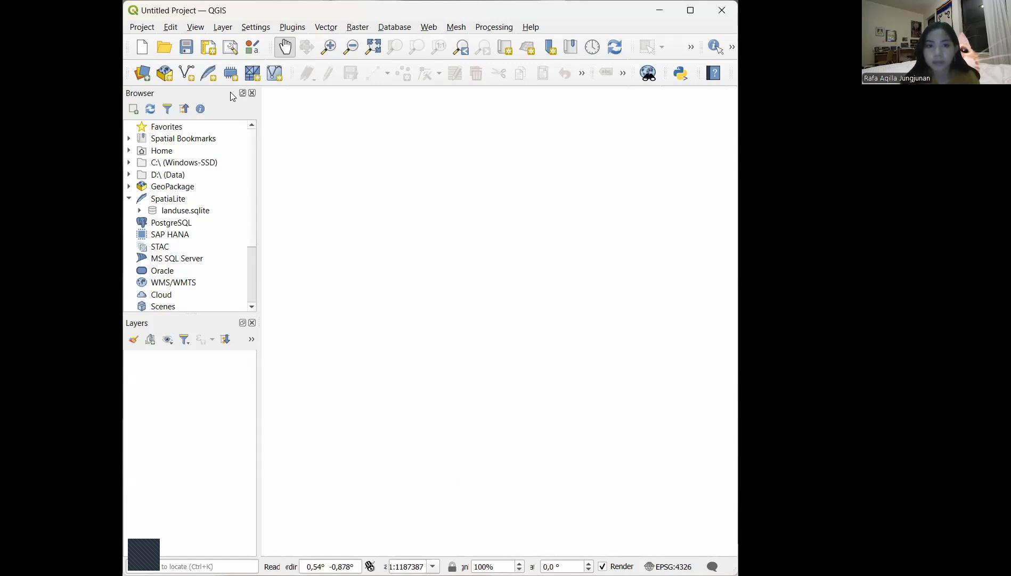
left_click(144, 75)
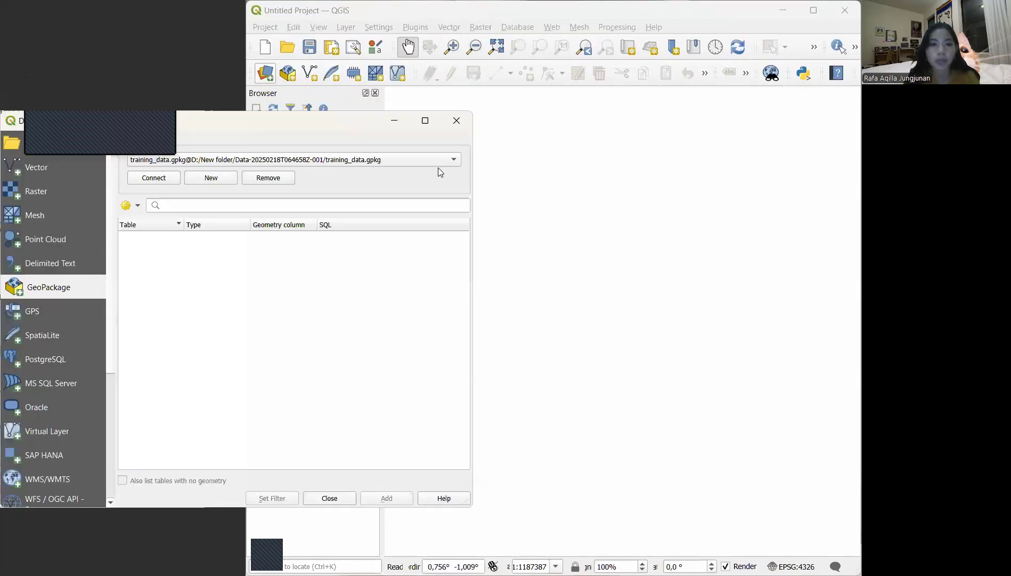
left_click(275, 179)
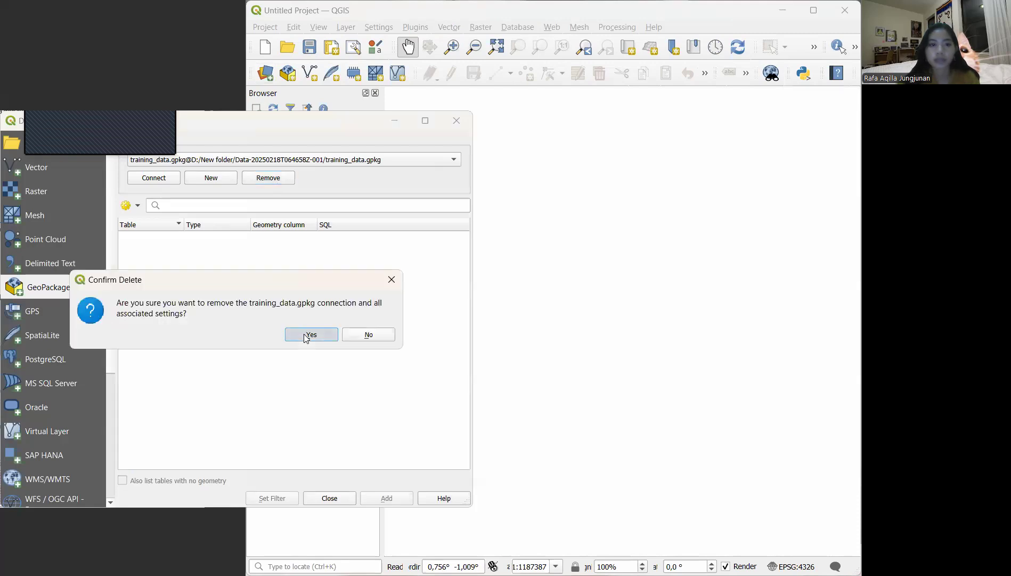
left_click(309, 336)
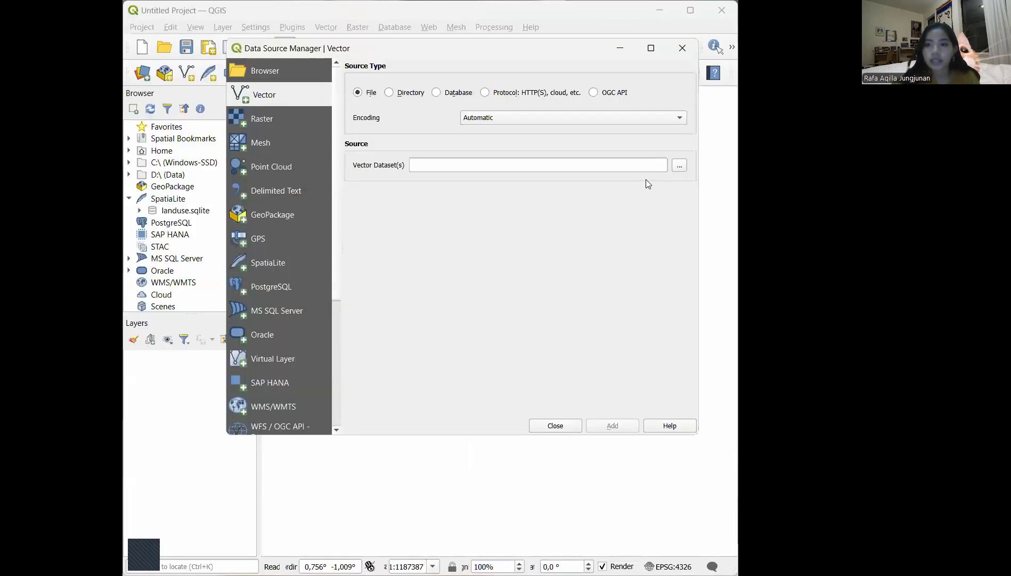
Add the protected_areas.shp shapefile from the Data folder to the project as a vector layer
left_click(680, 166)
scroll(468, 230, "down", 3)
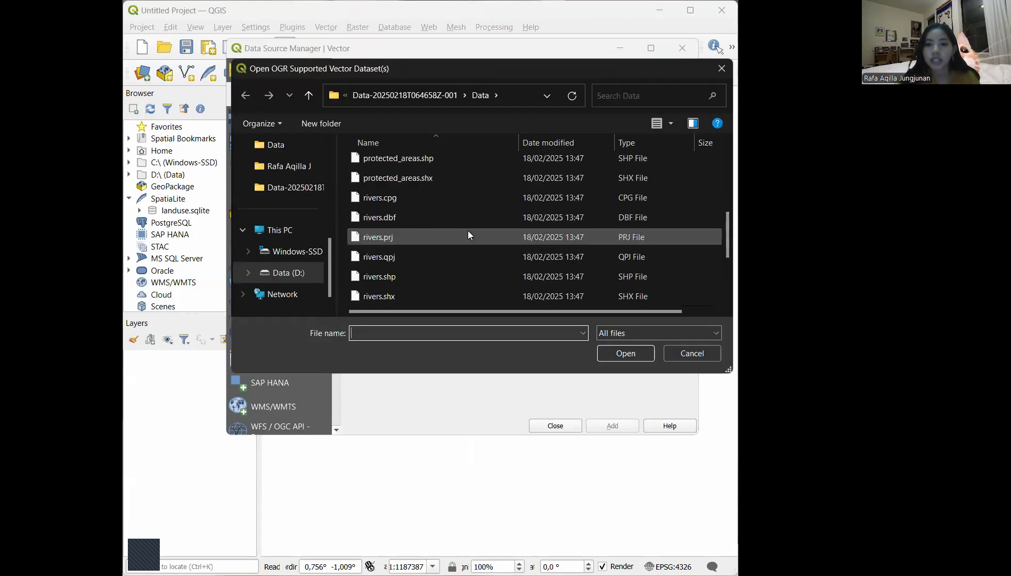
left_click(430, 159)
scroll(430, 161, "up", 2)
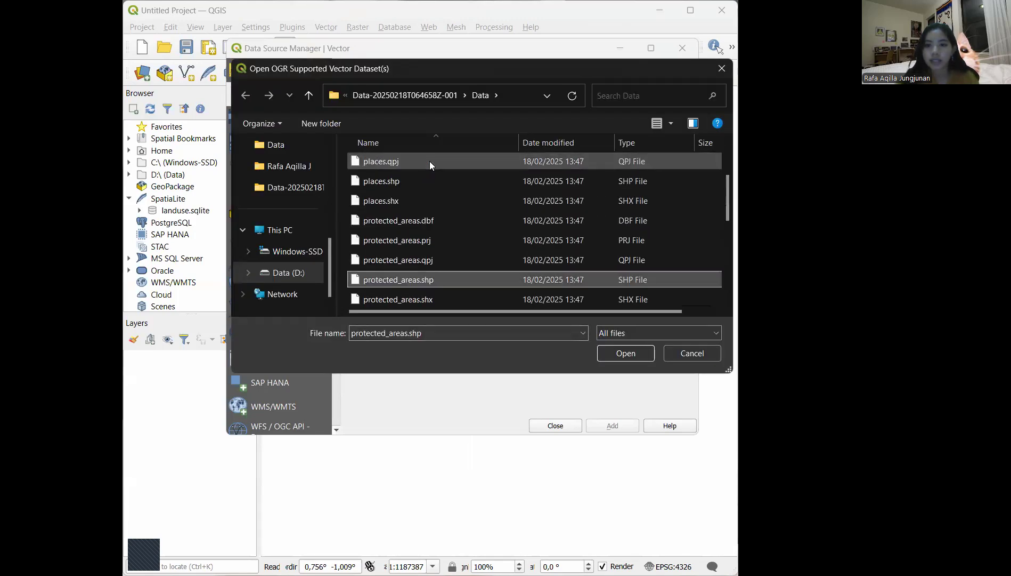
left_click(625, 358)
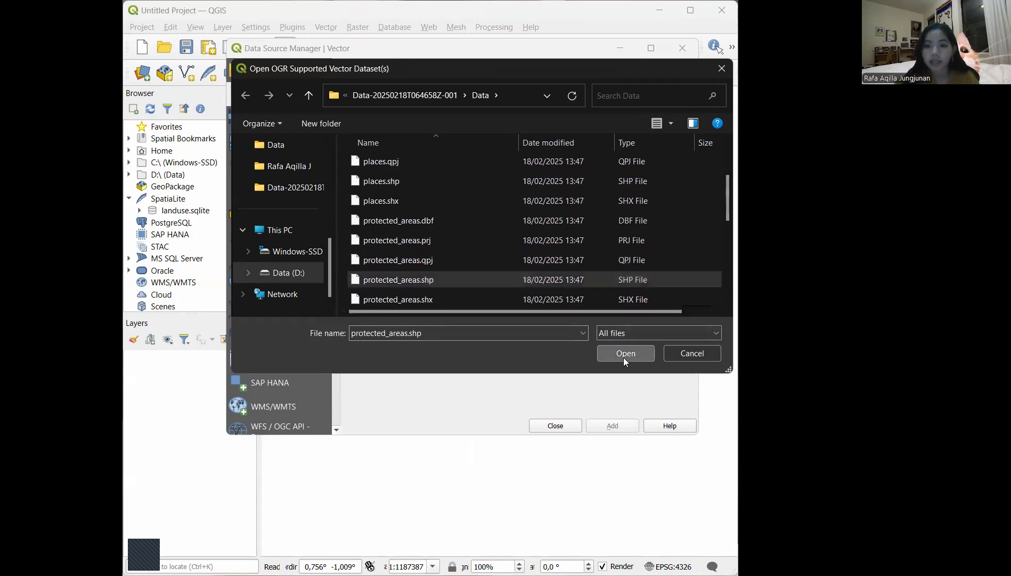
left_click(624, 357)
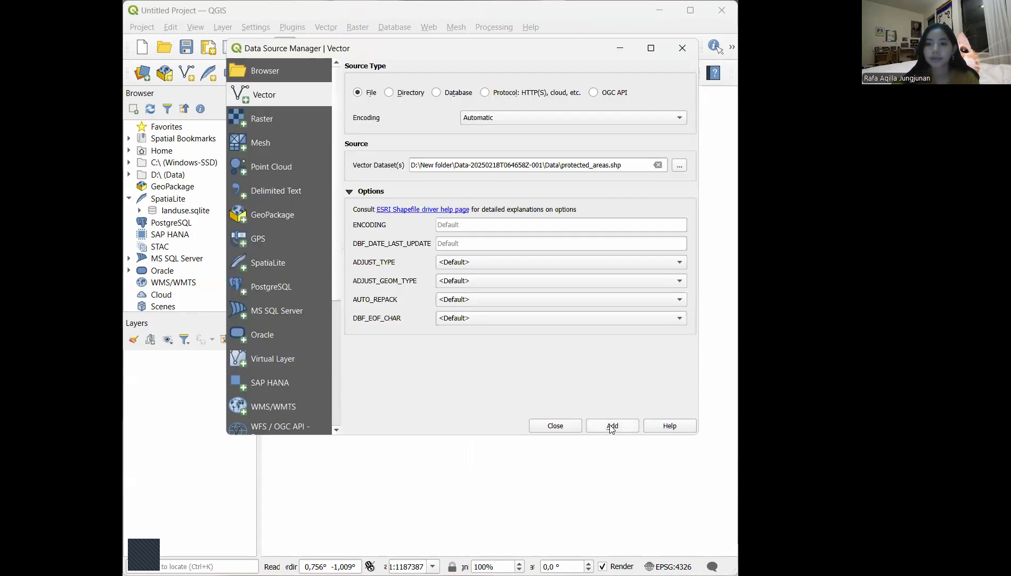
left_click(610, 426)
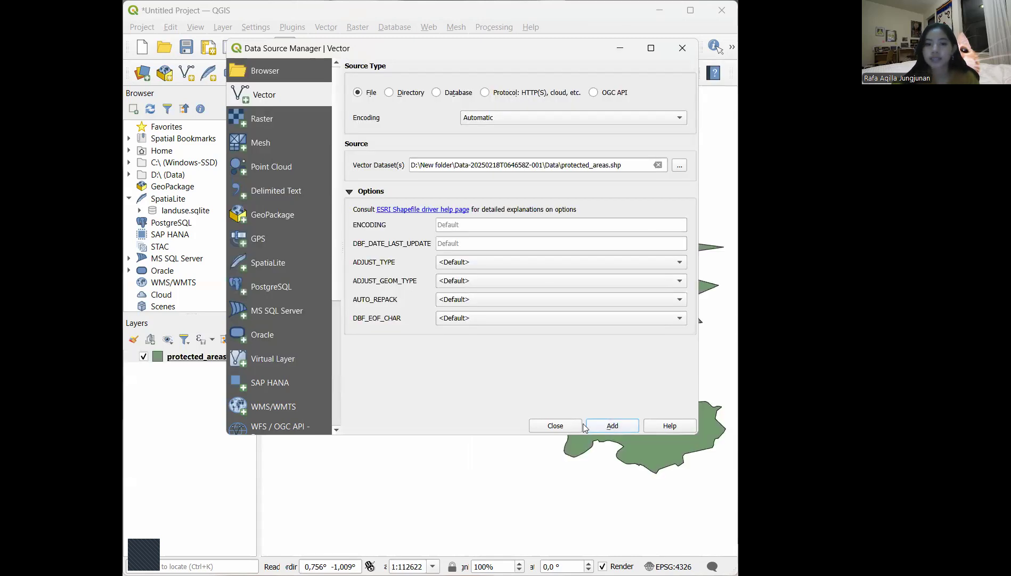
left_click(551, 426)
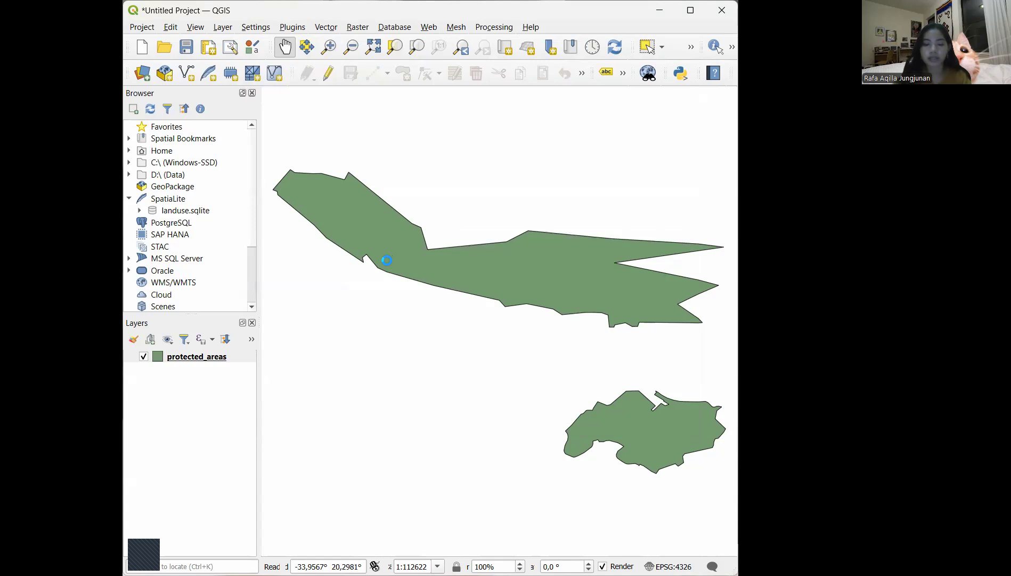
Save the project under the file name basic_map
left_click(356, 241)
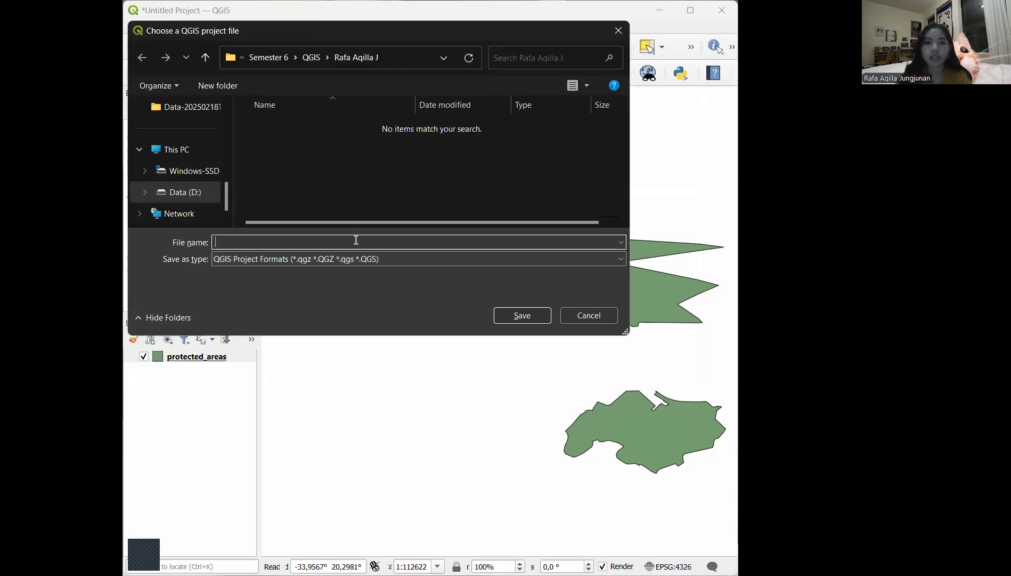
type("basic")
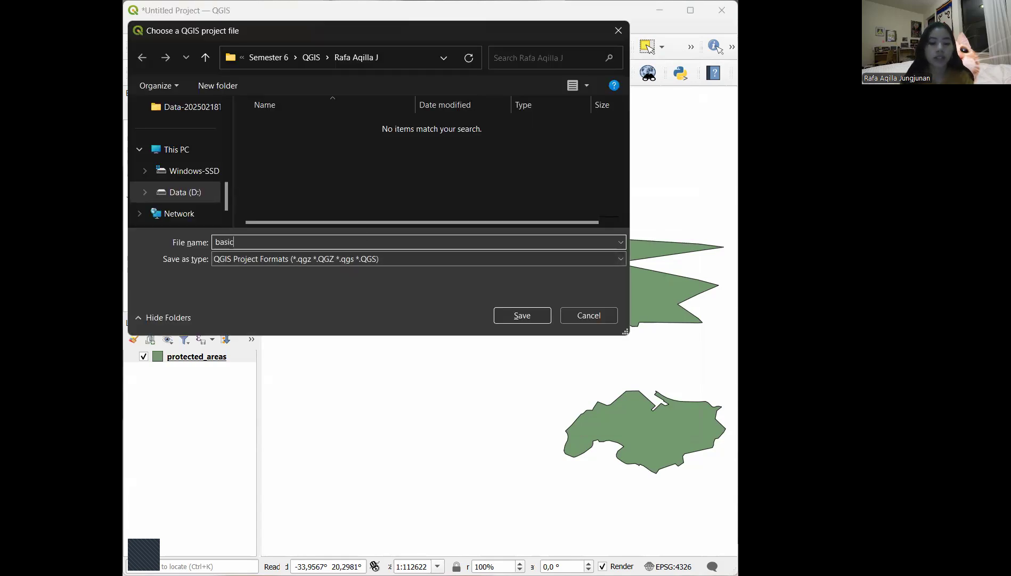
type("_map")
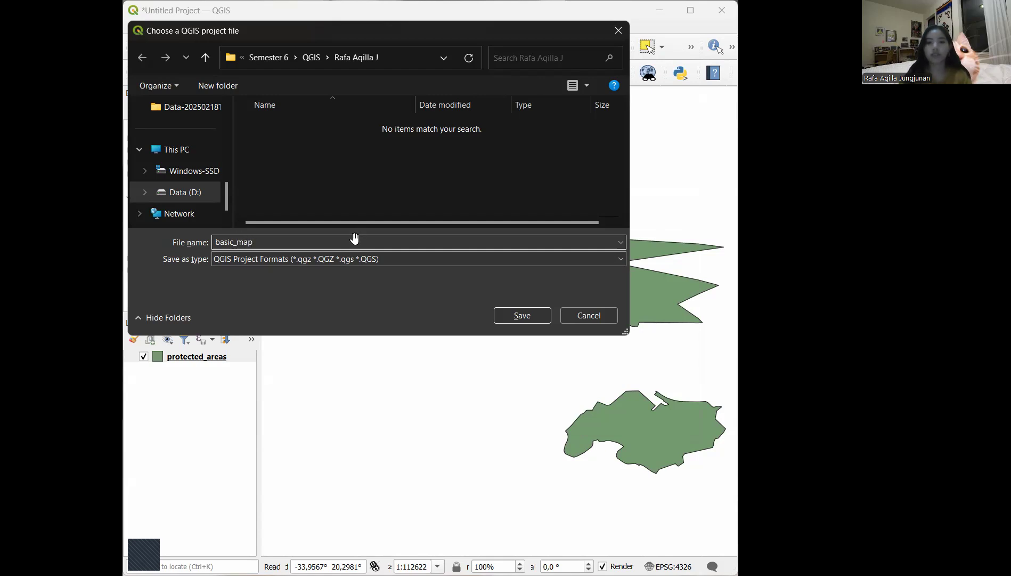
key("Return")
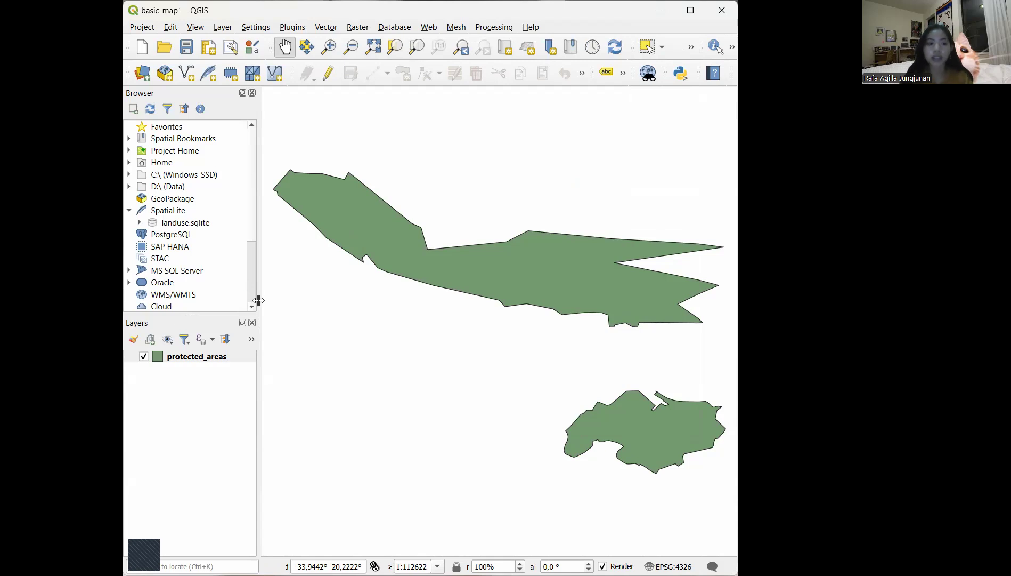
Add the places.shp shapefile from the Data folder to the map as a vector layer
left_click(142, 75)
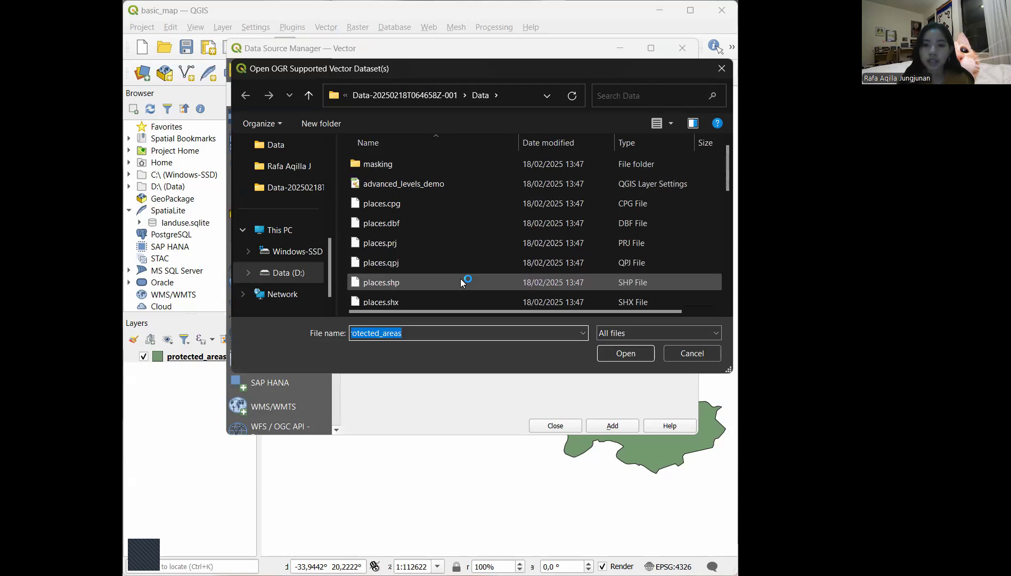
left_click(461, 282)
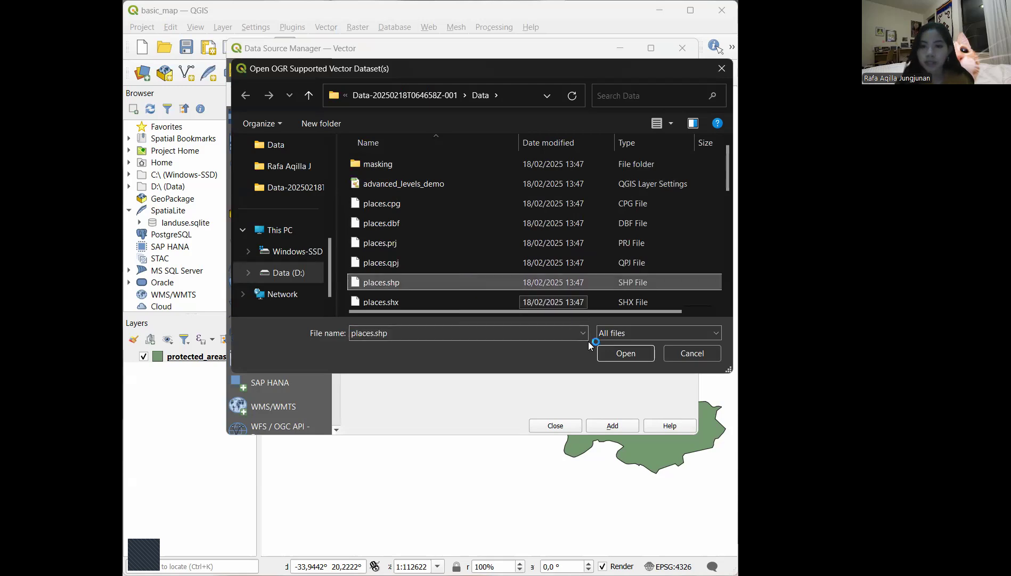
left_click(611, 356)
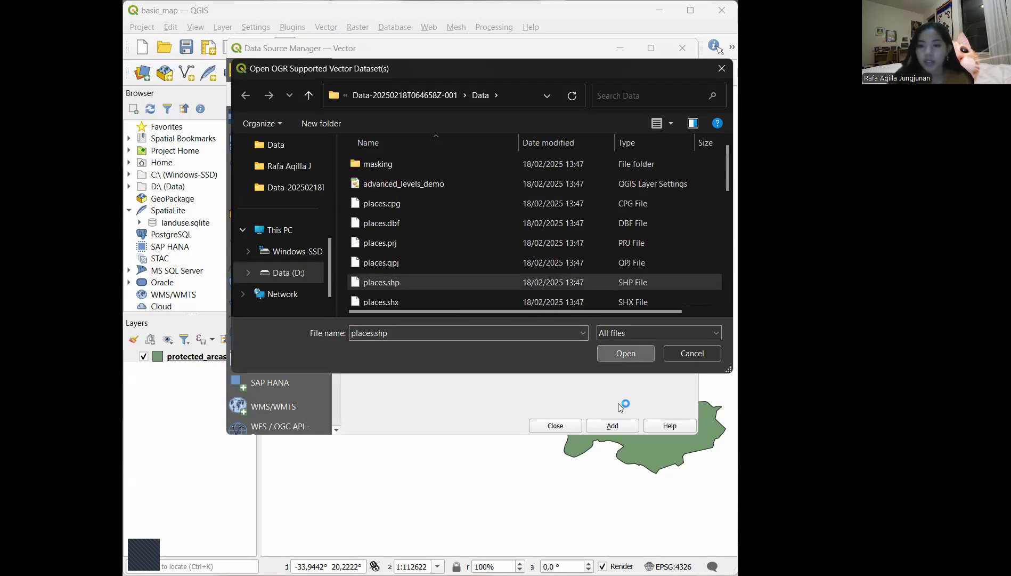
left_click(615, 424)
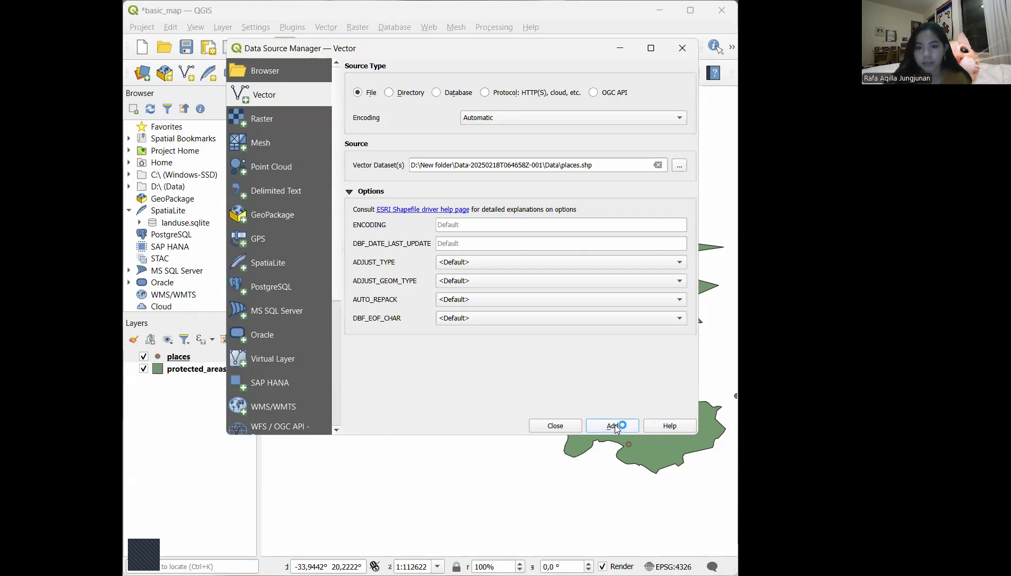
left_click(557, 425)
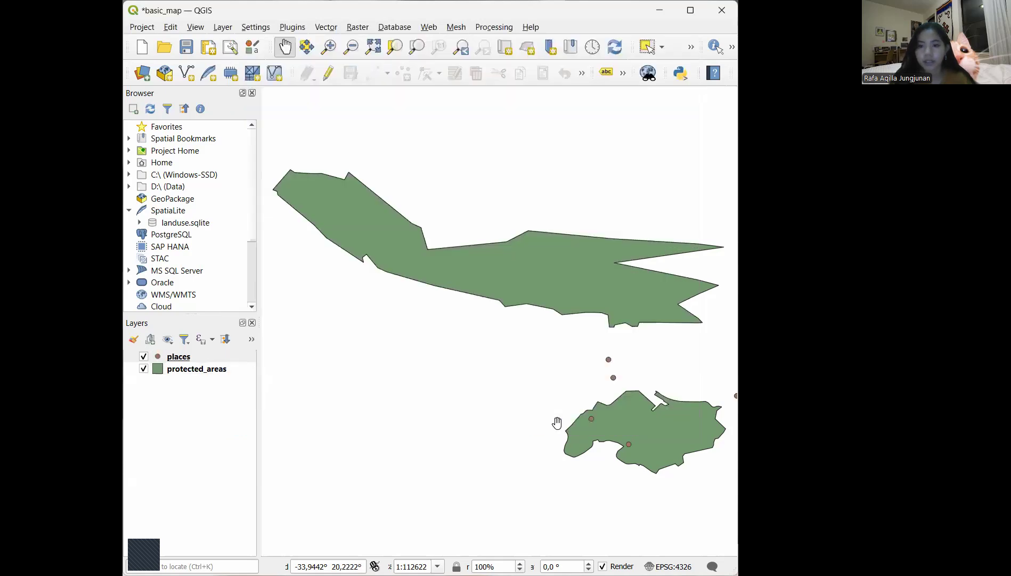
Add the rivers.shp shapefile from the Data folder as a vector layer and save the project
left_click_drag(558, 422, 466, 379)
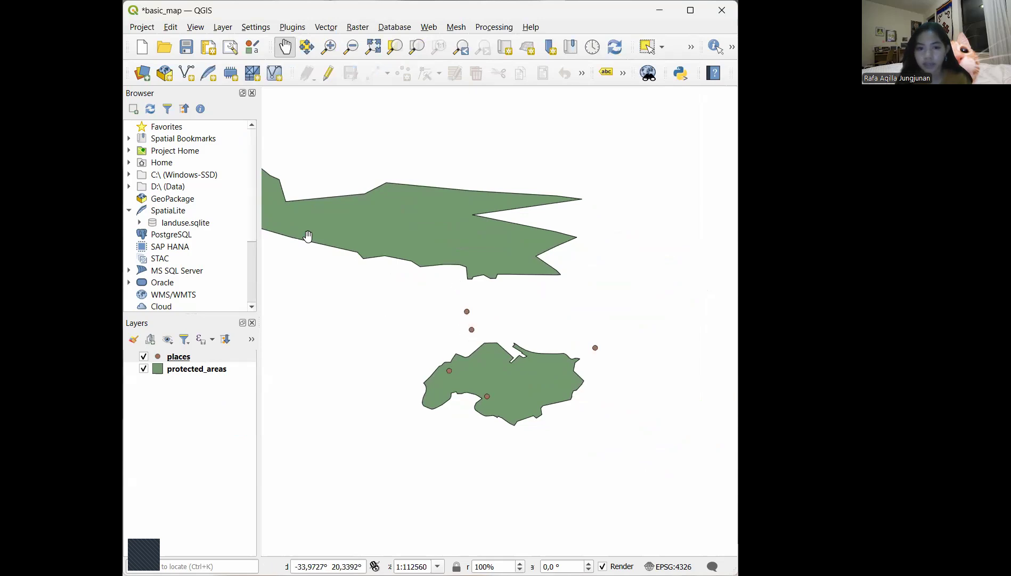
left_click(142, 73)
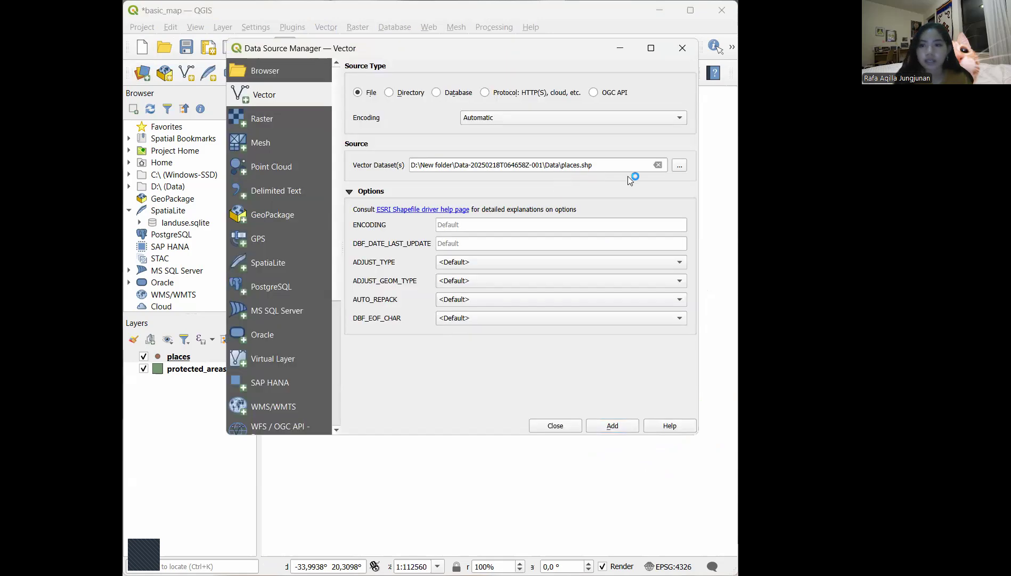
left_click(680, 165)
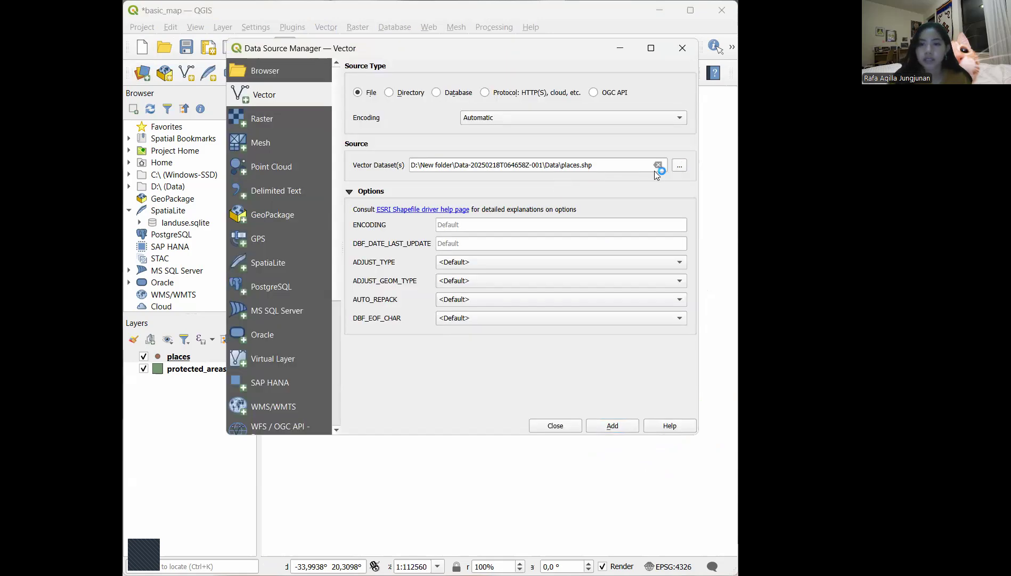
scroll(459, 230, "down", 4)
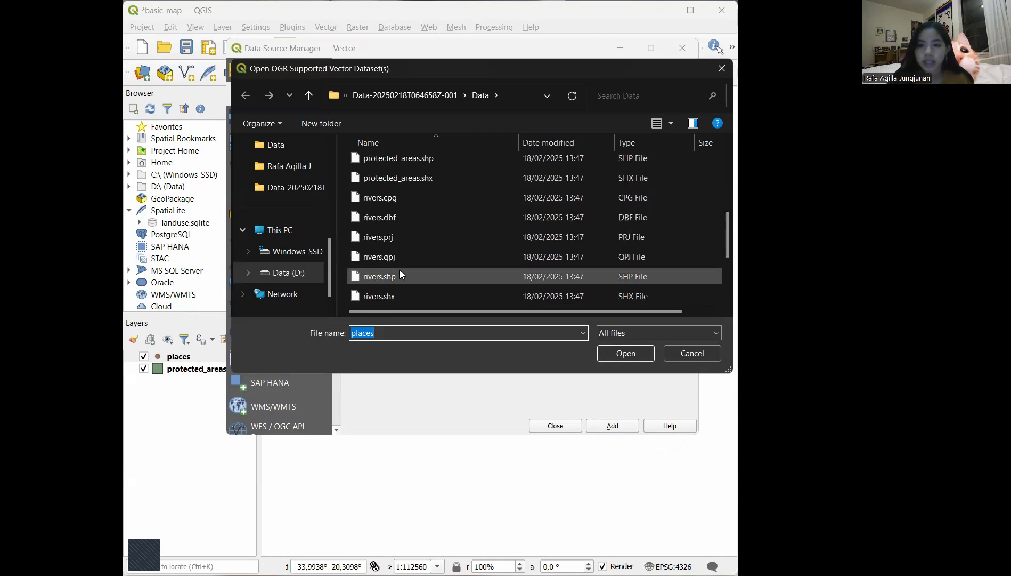
left_click(400, 271)
left_click(613, 355)
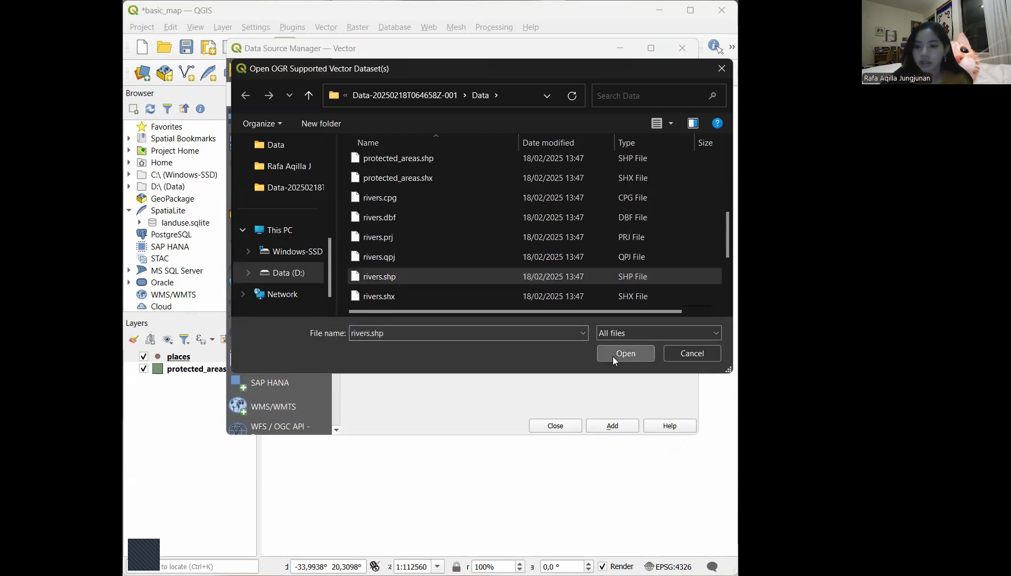
left_click(613, 425)
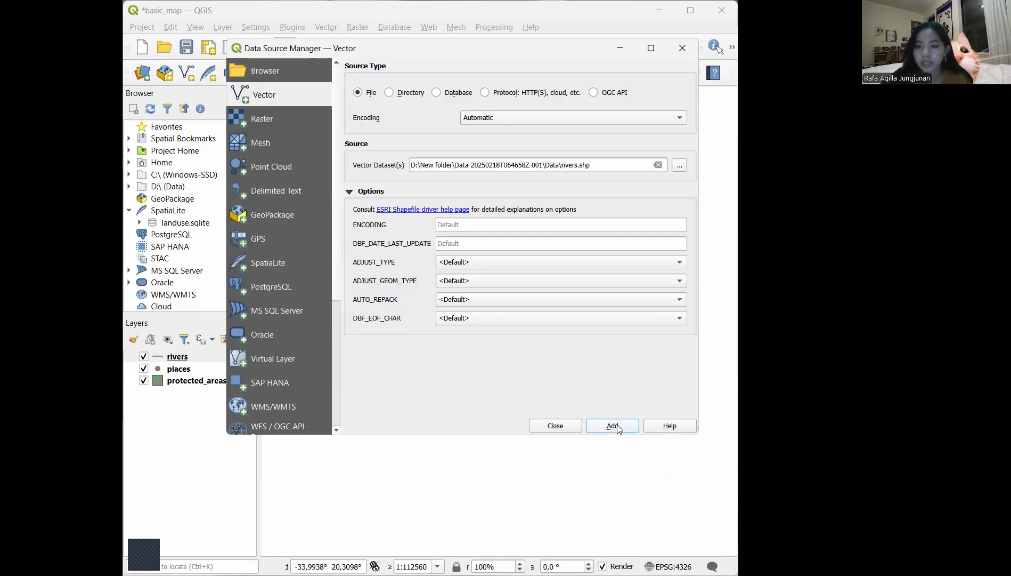
left_click(554, 425)
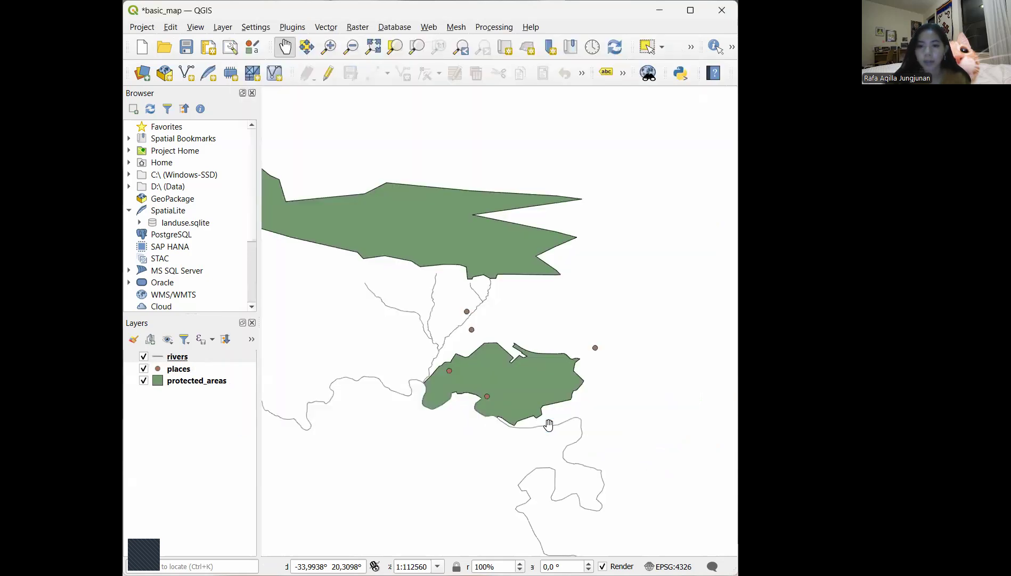
left_click_drag(548, 427, 591, 346)
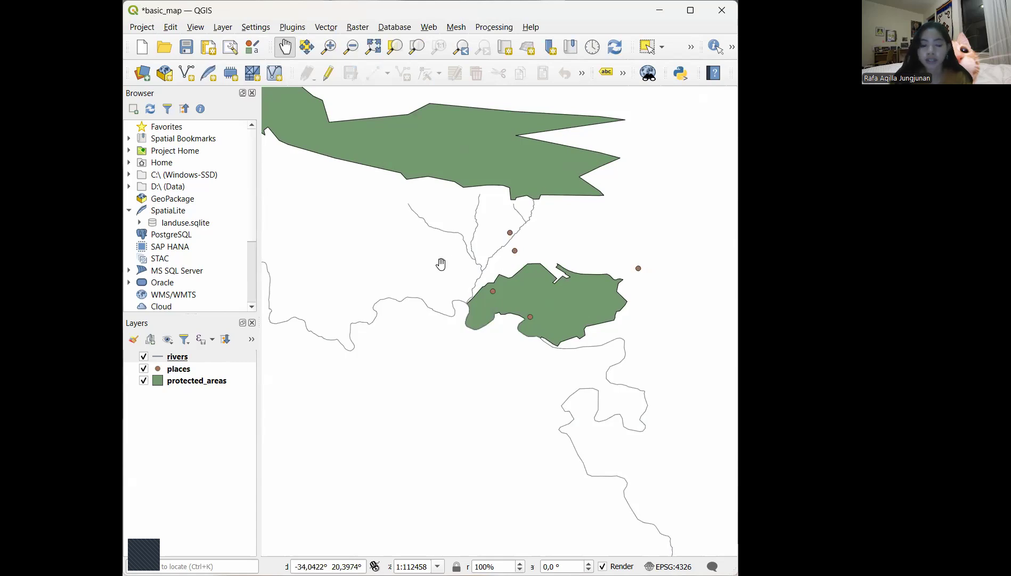
key("ctrl+s")
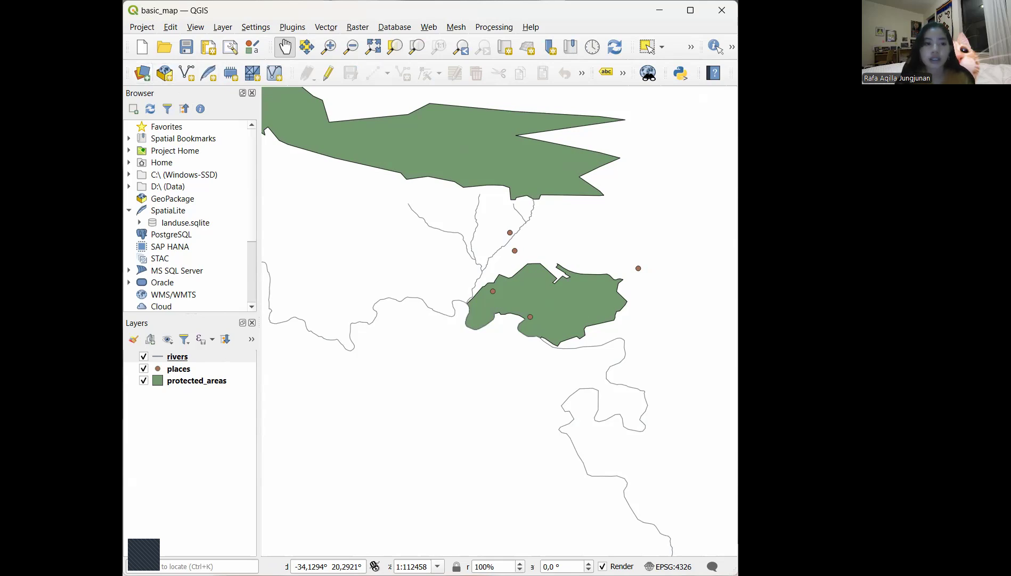
Create a new GeoPackage connection to training_data.gpkg in the Data-20250218T064658Z-001 folder and connect to list its tables
left_click(143, 74)
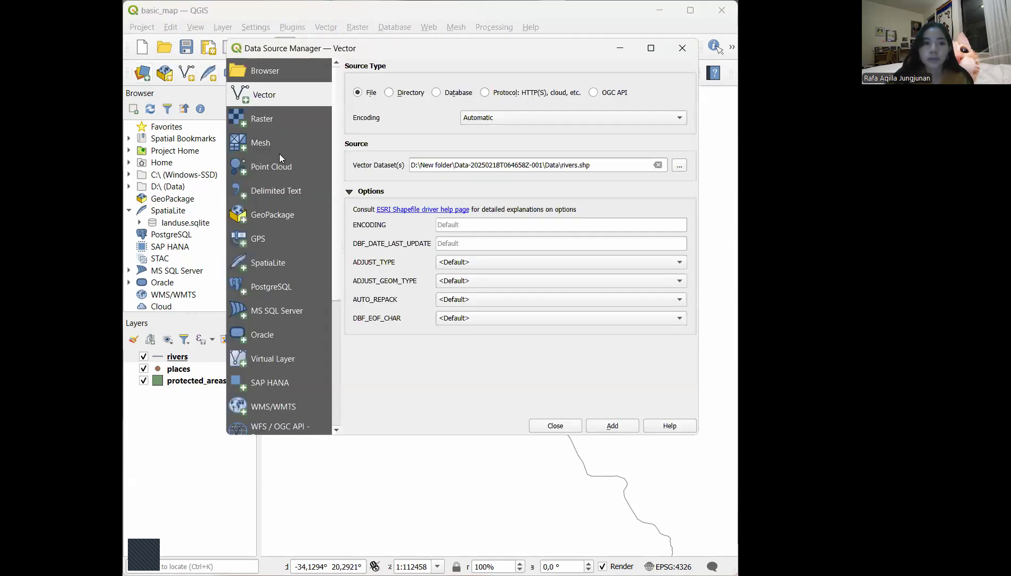
left_click(281, 215)
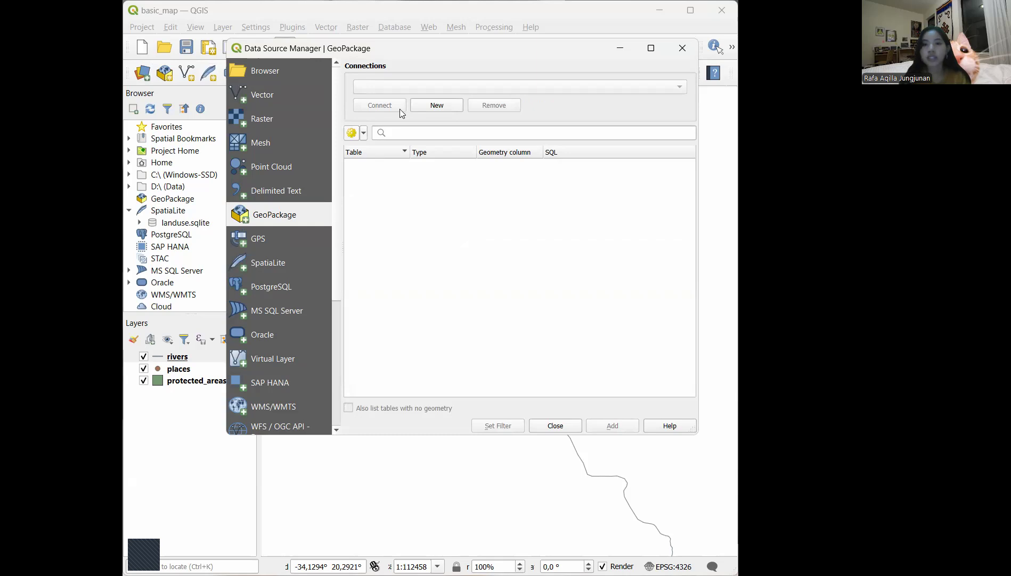
left_click(447, 105)
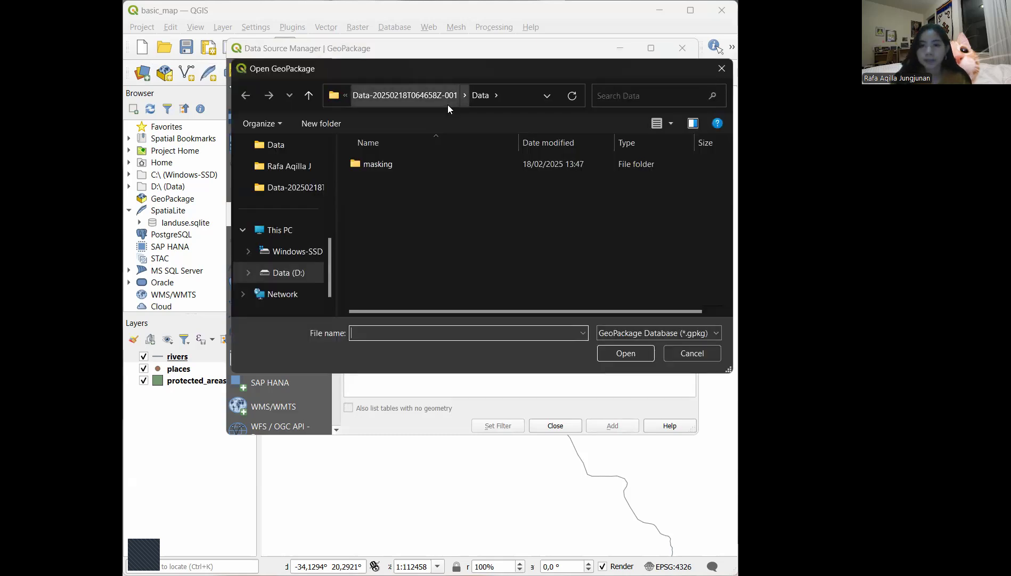
left_click(439, 102)
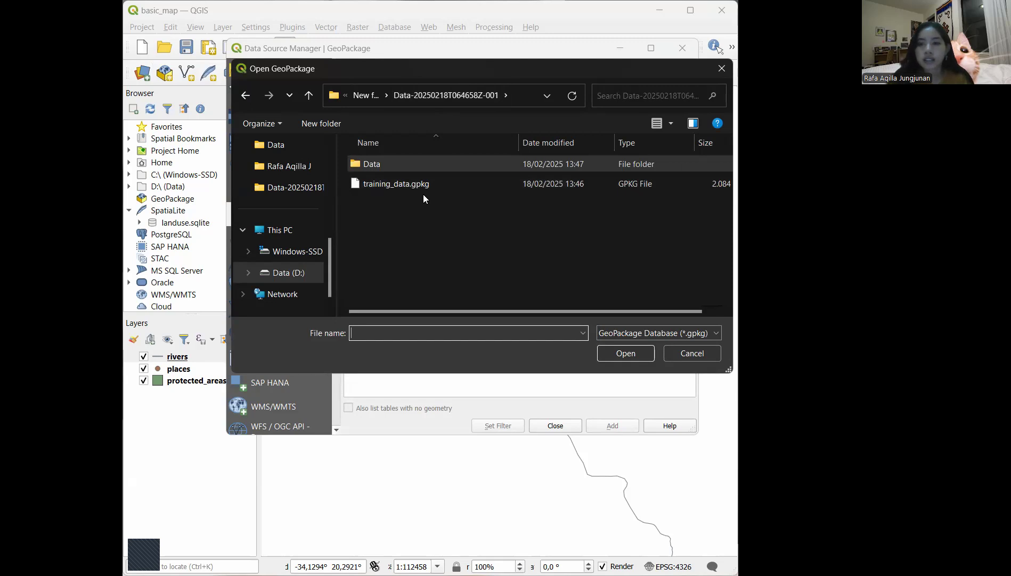
left_click(449, 183)
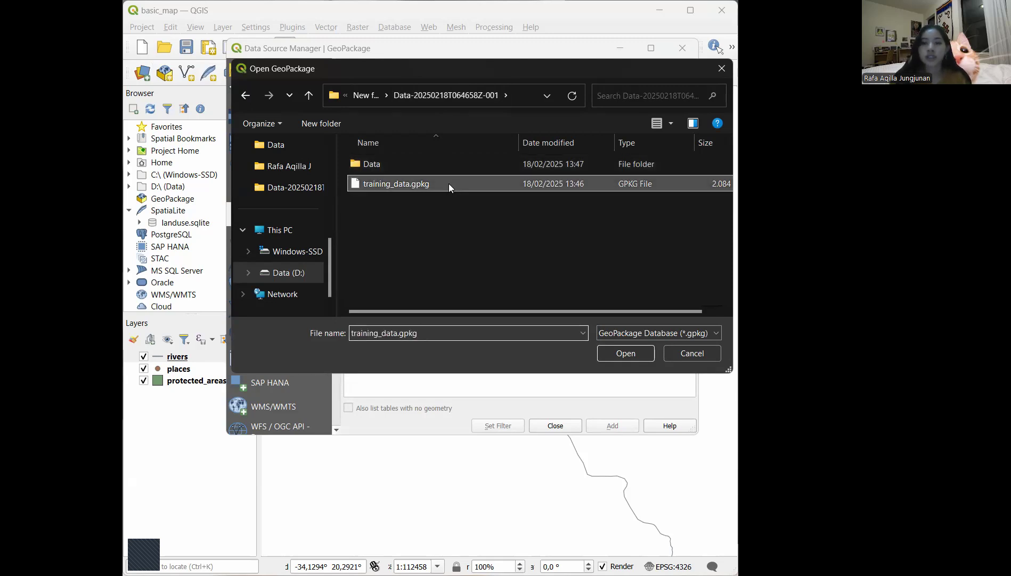
left_click(625, 355)
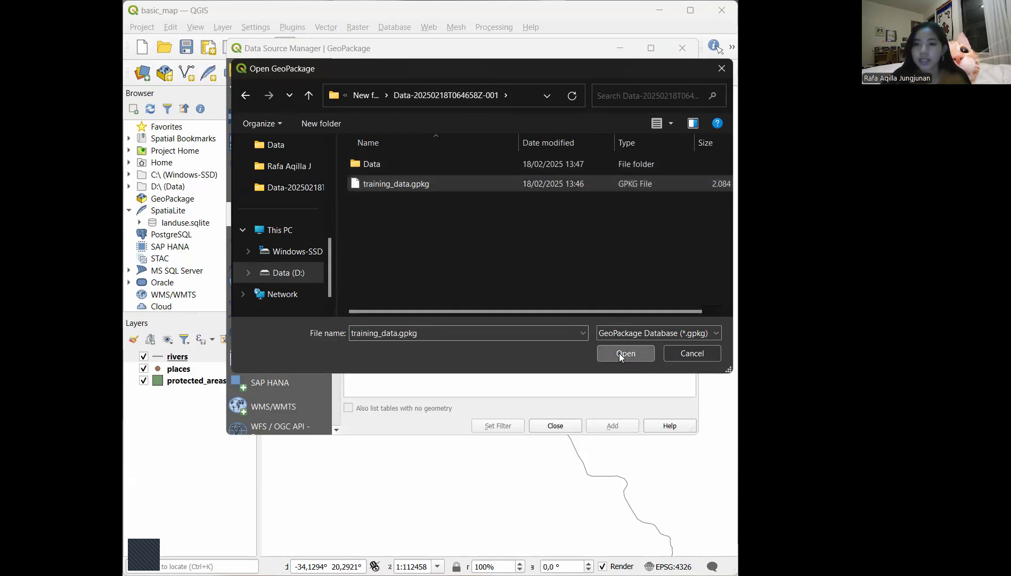
left_click(390, 109)
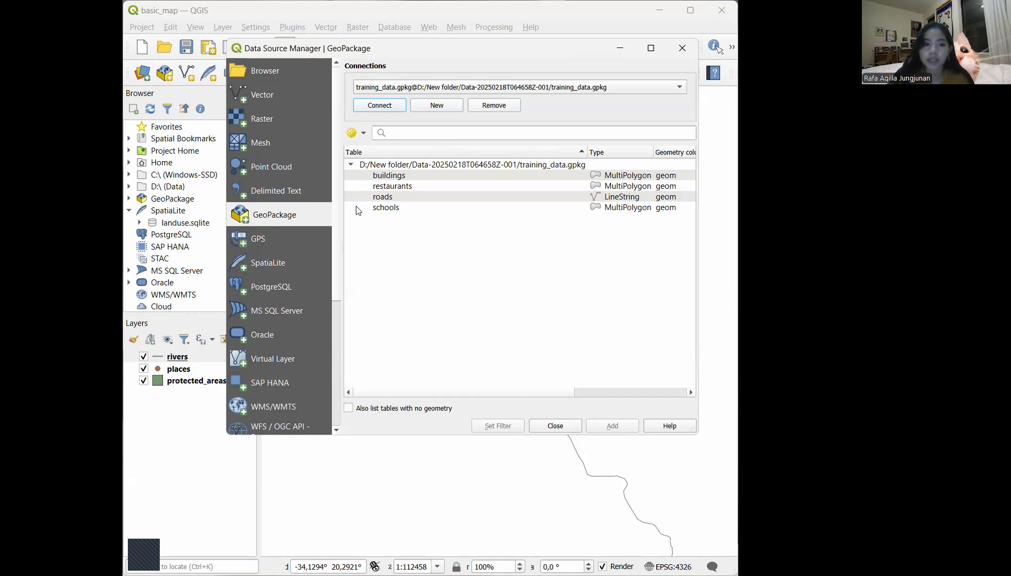
Add the roads table from the training_data.gpkg GeoPackage to the map and save the project
left_click(401, 198)
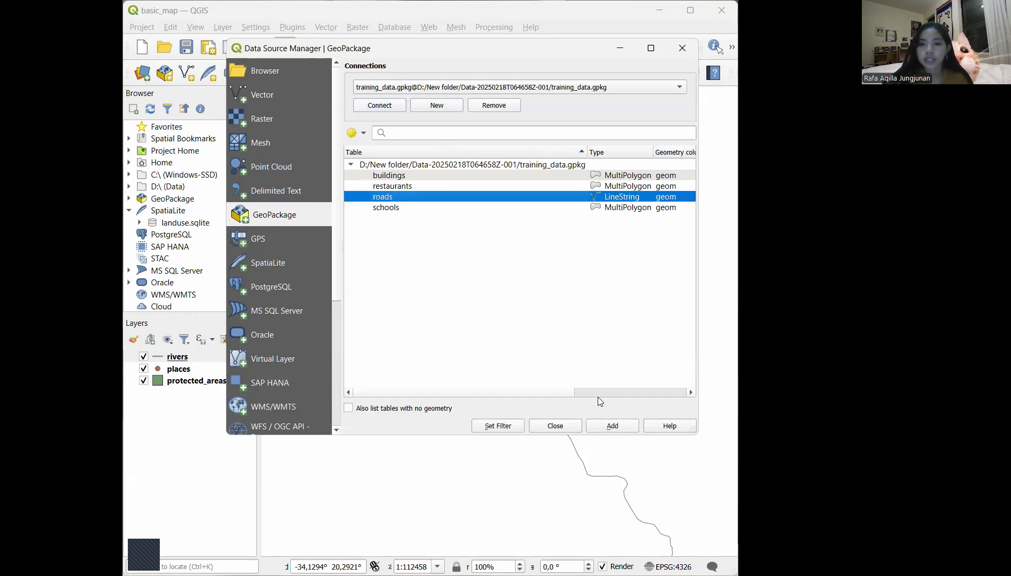
left_click(619, 428)
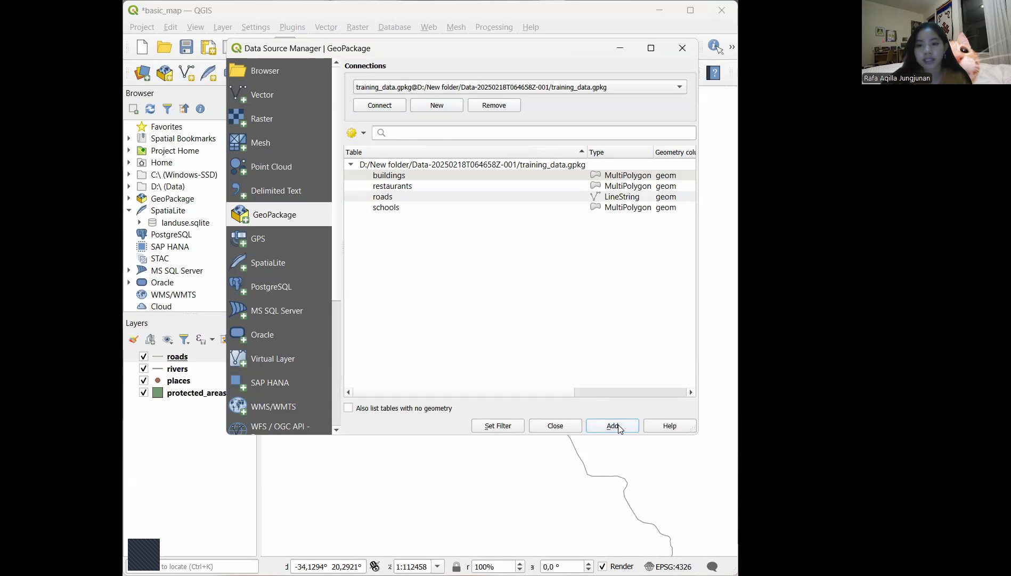
left_click(557, 425)
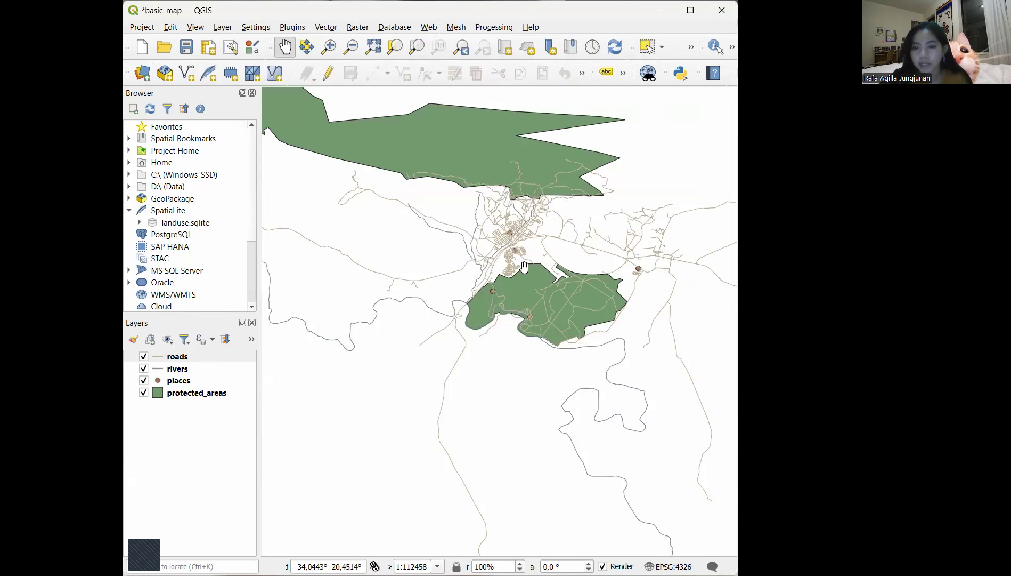
scroll(524, 267, "up", 1)
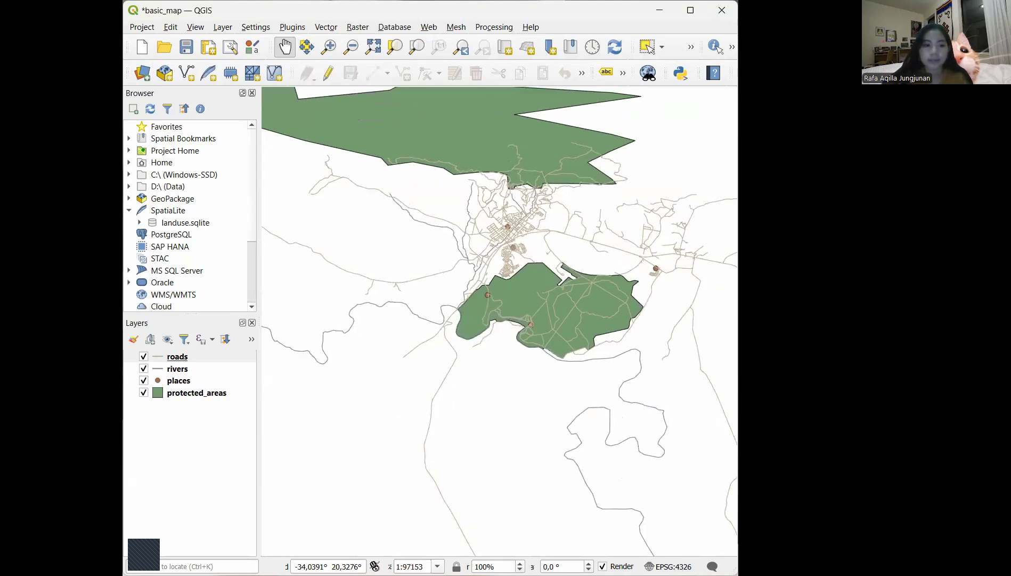
key("ctrl+s")
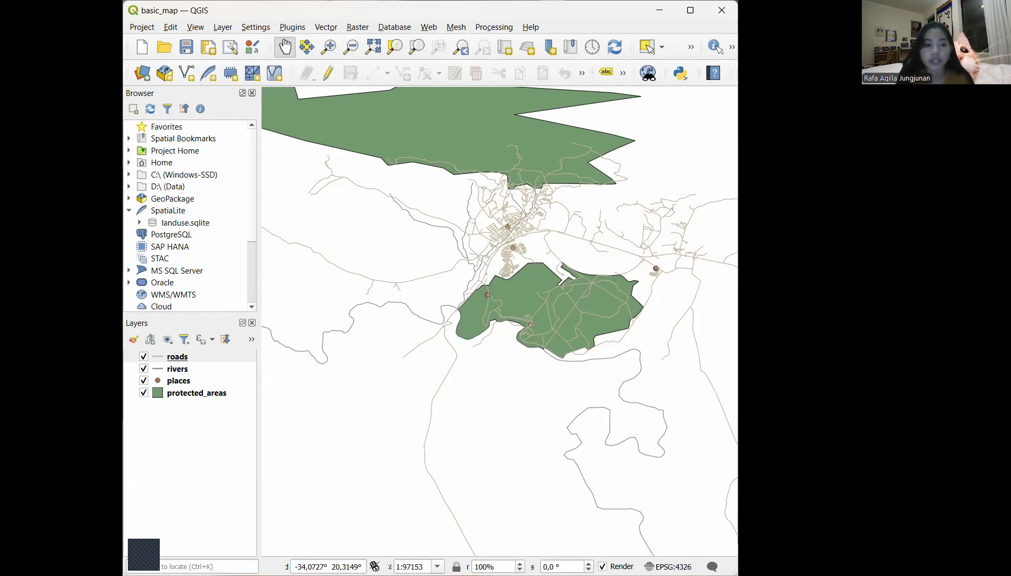
Remove the existing landuse.sqlite SpatiaLite connection from the data source browser
left_click(142, 74)
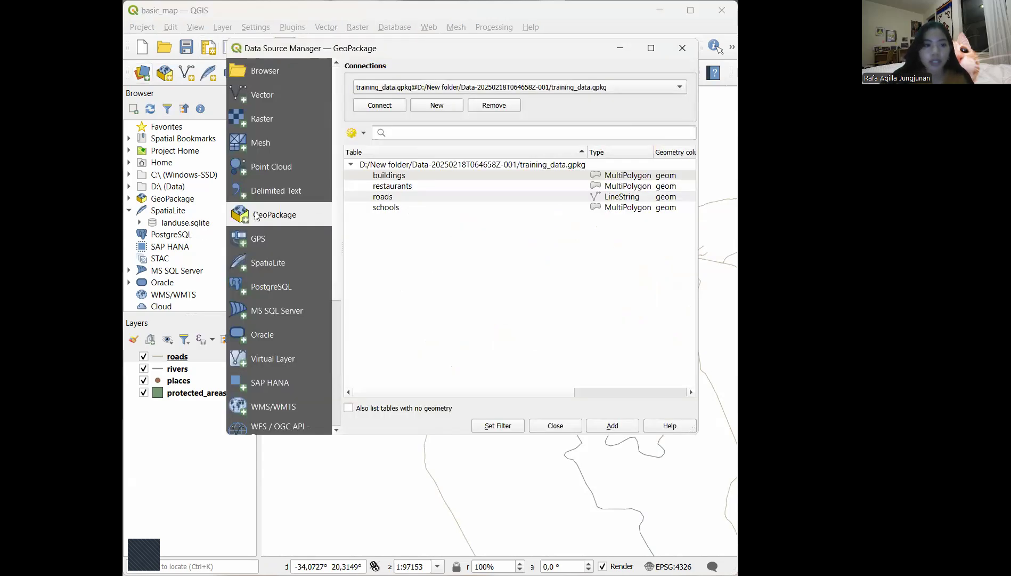
left_click(275, 69)
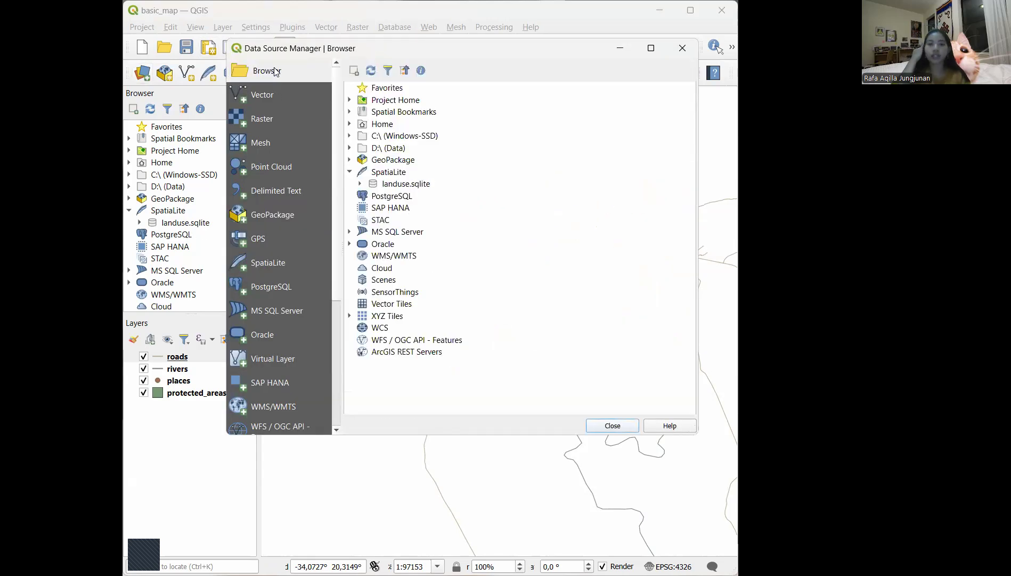
left_click(350, 160)
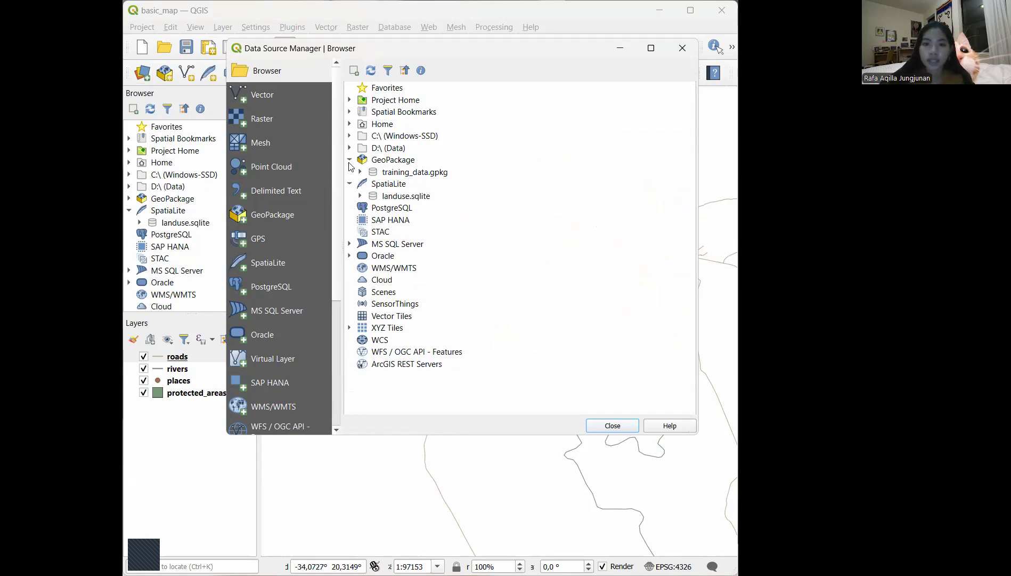
left_click(350, 161)
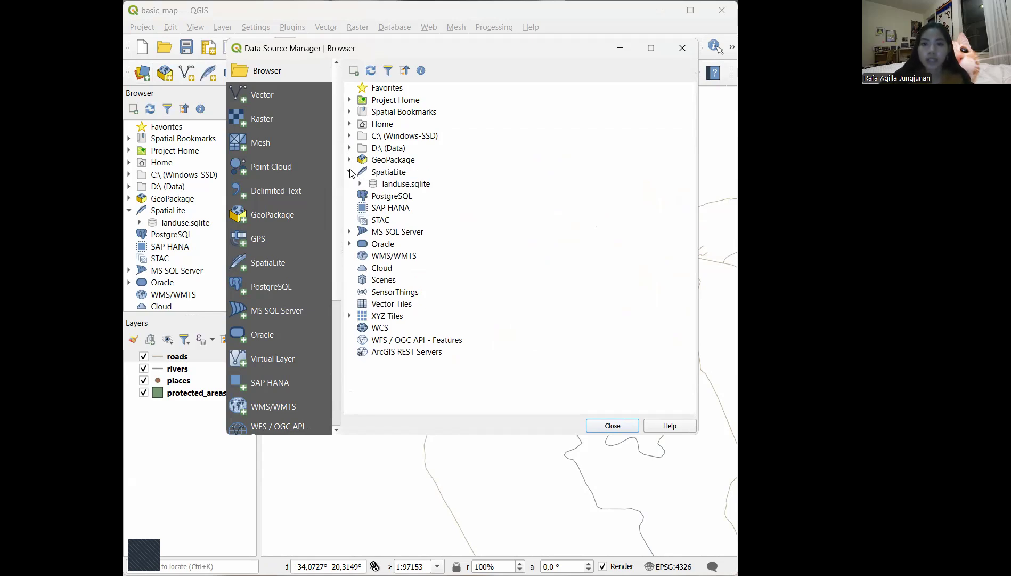
left_click(394, 186)
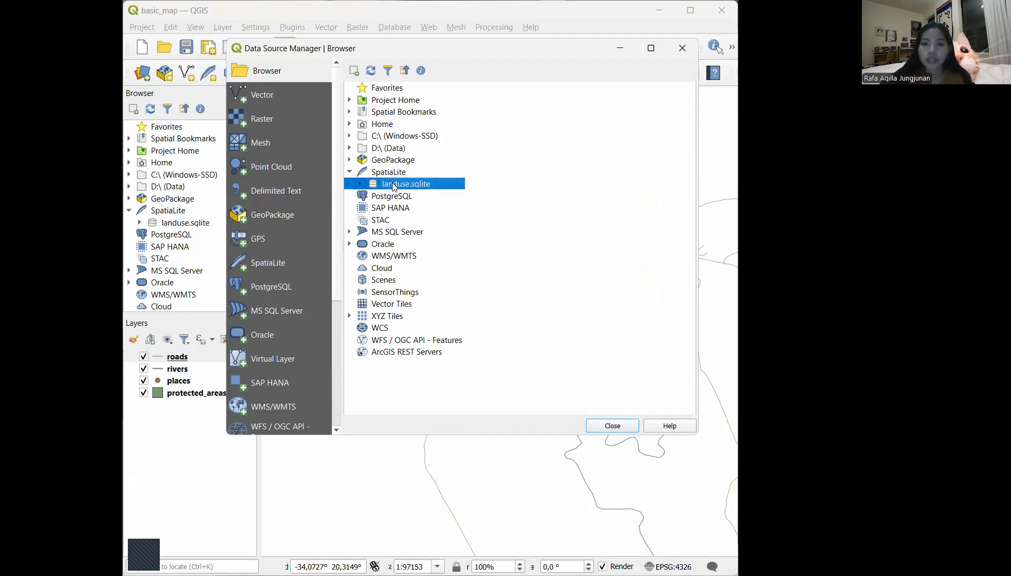
right_click(394, 186)
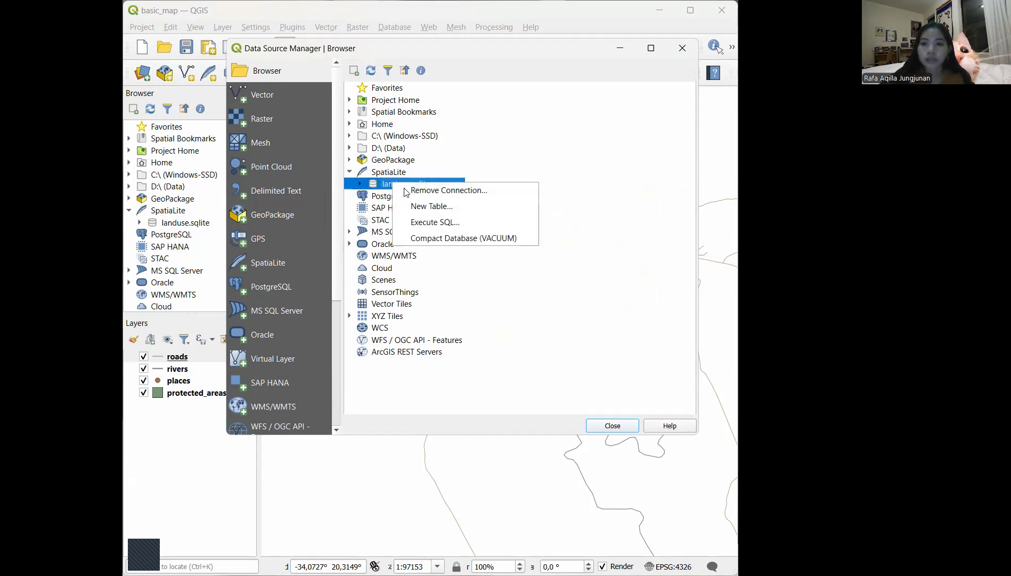
left_click(447, 191)
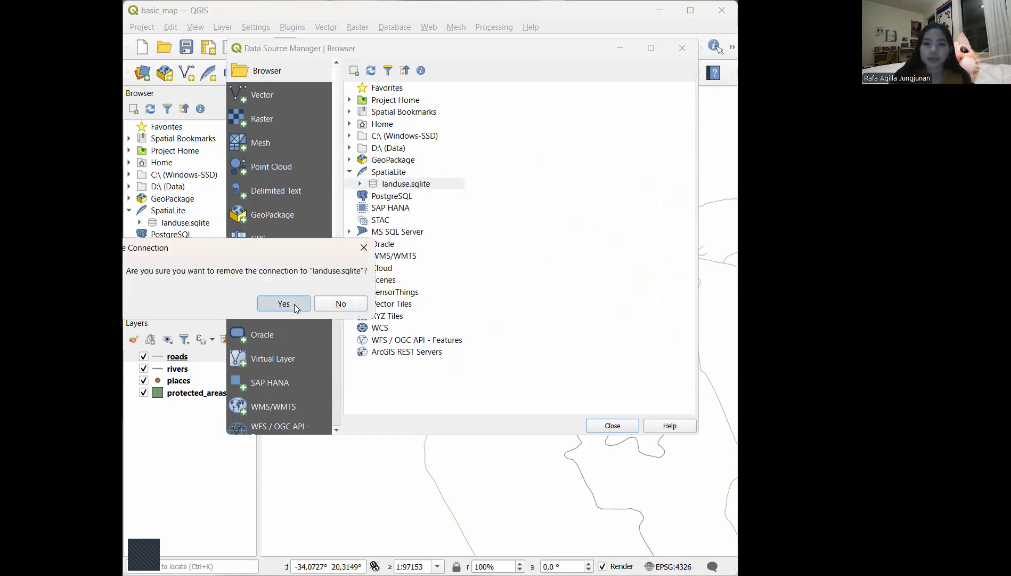
left_click(294, 303)
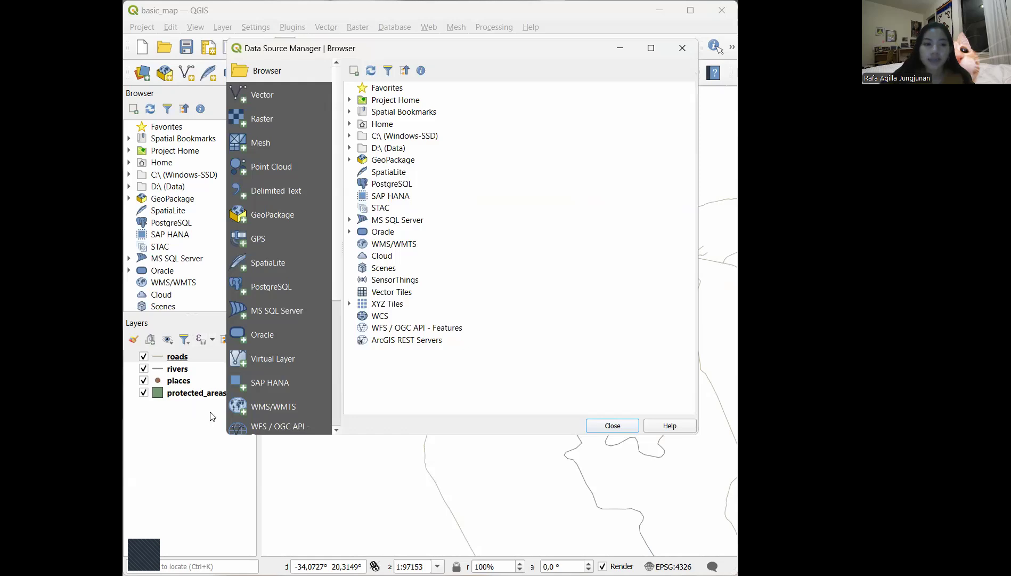
Create a new SpatiaLite connection to landuse.sqlite in the Data-20250218T064658Z-001 folder
right_click(378, 176)
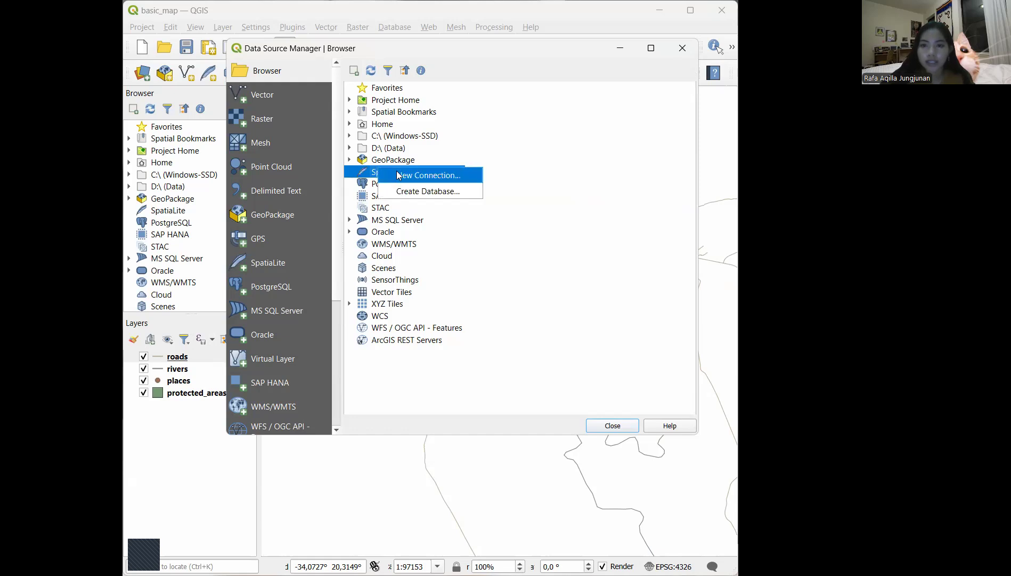
left_click(398, 175)
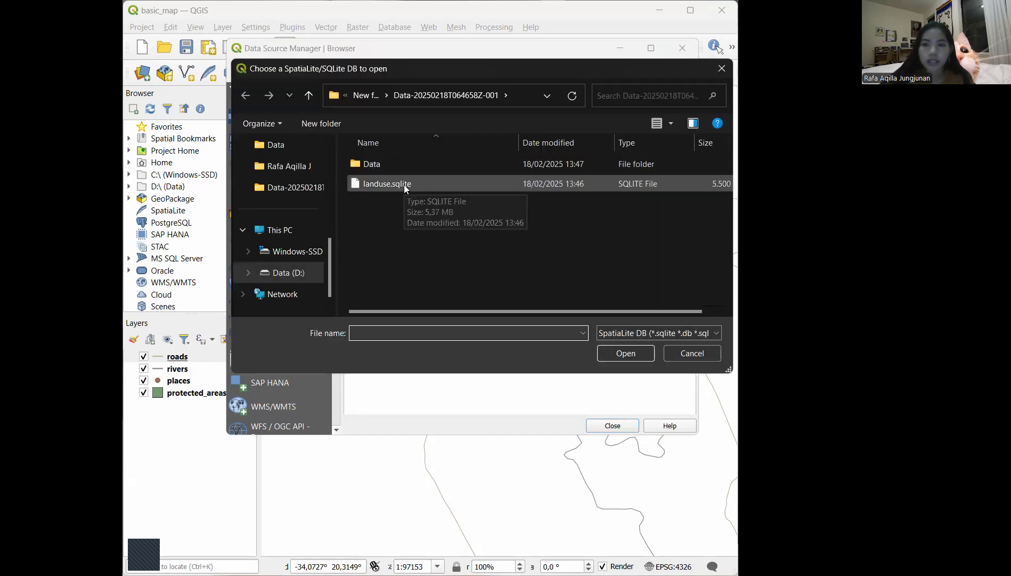
left_click(404, 184)
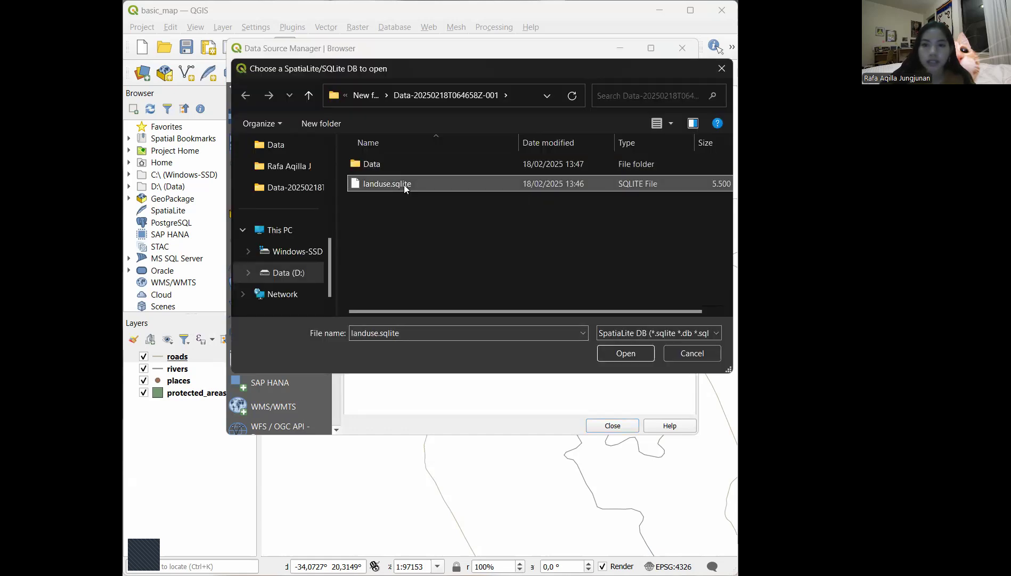
left_click(639, 352)
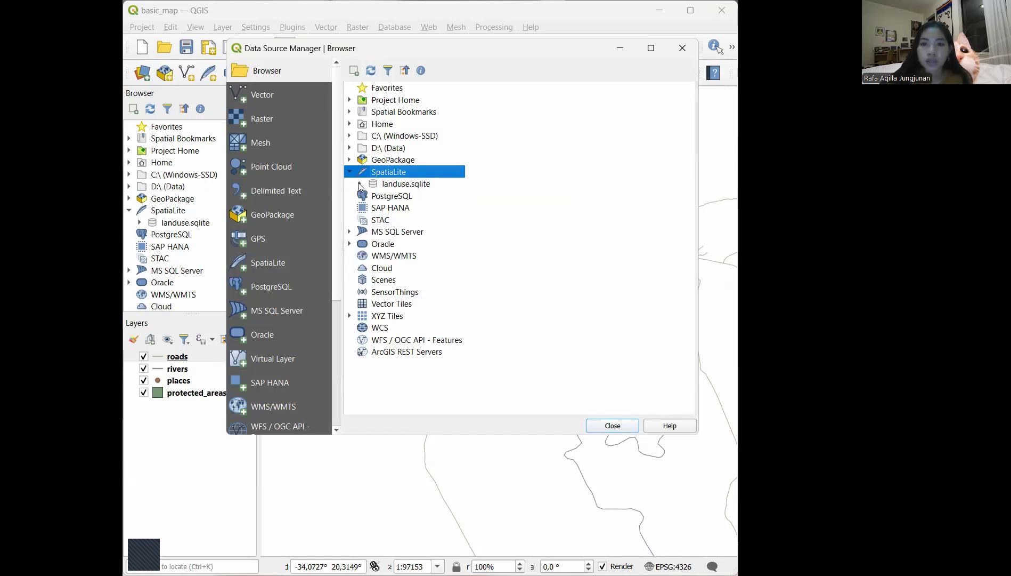
Add the landuse table from the landuse.sqlite database to the map and save the project
left_click(361, 184)
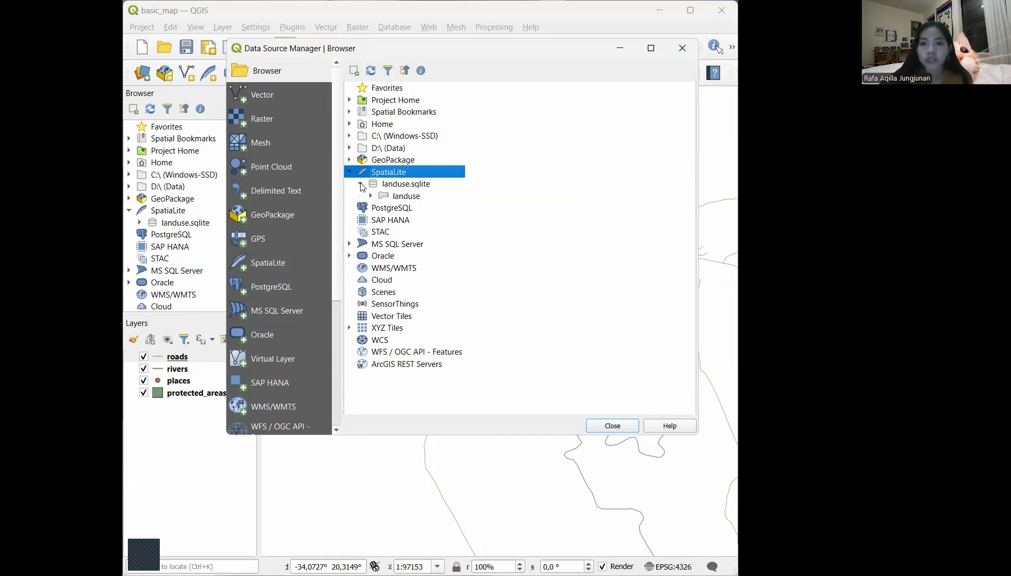
left_click(404, 196)
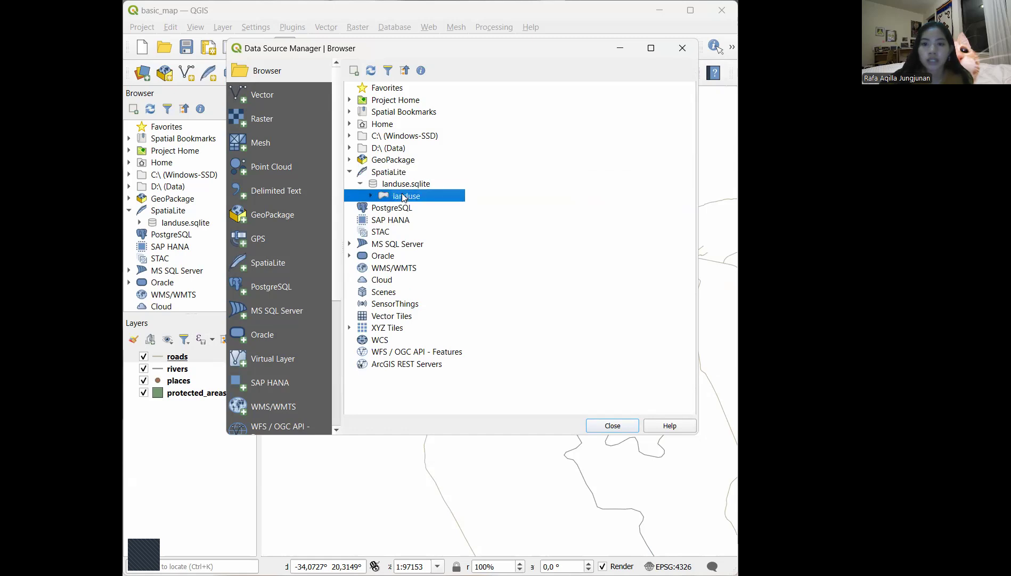
left_click_drag(403, 198, 164, 415)
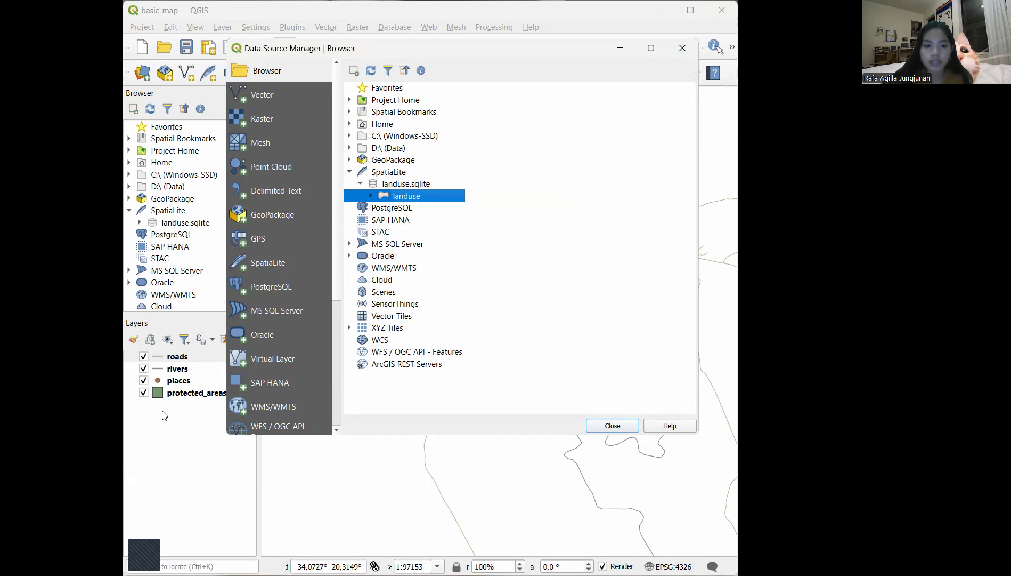
left_click(625, 425)
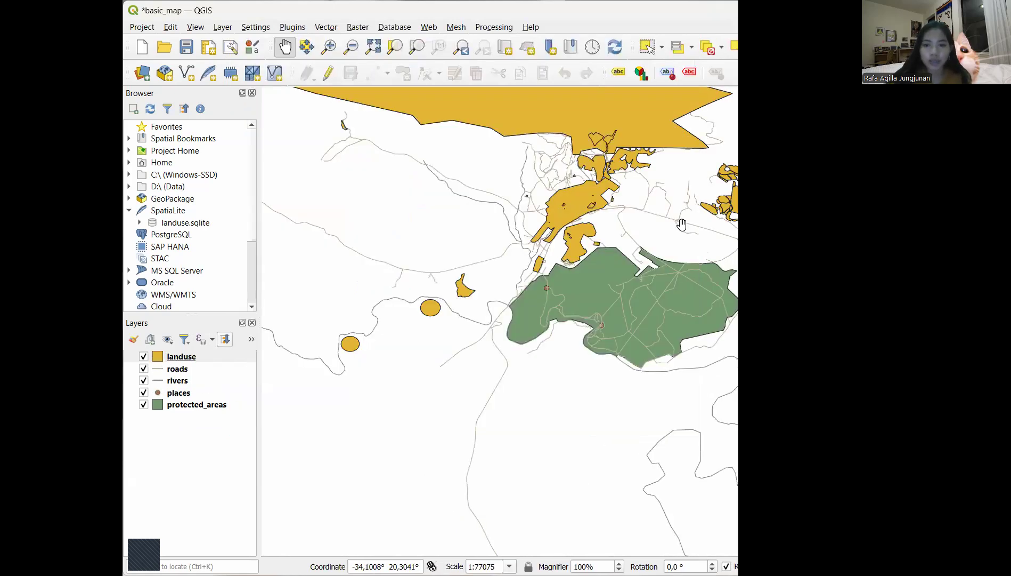
left_click_drag(629, 221, 525, 378)
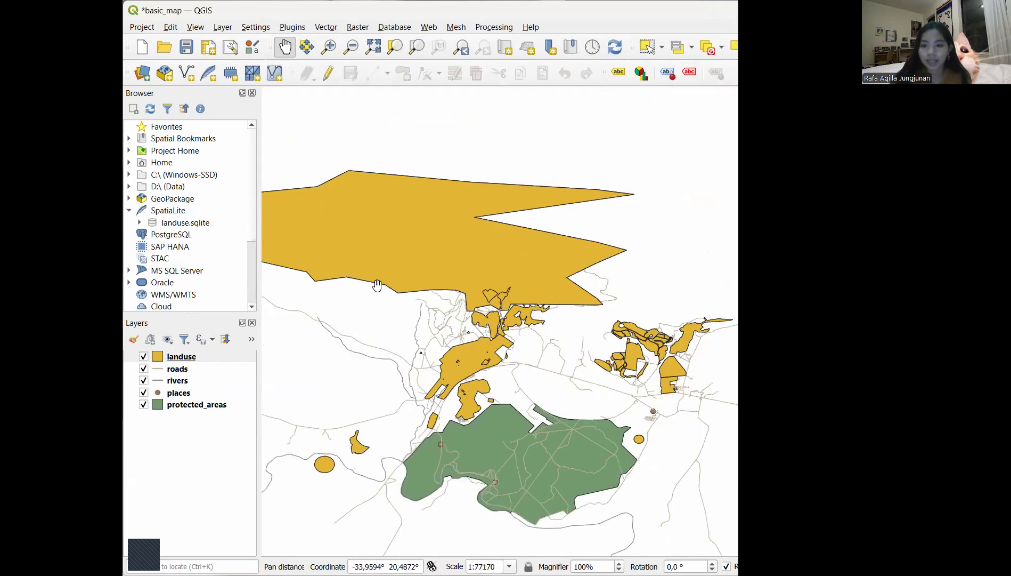
left_click(477, 281)
key("ctrl+s")
scroll(477, 281, "down", 4)
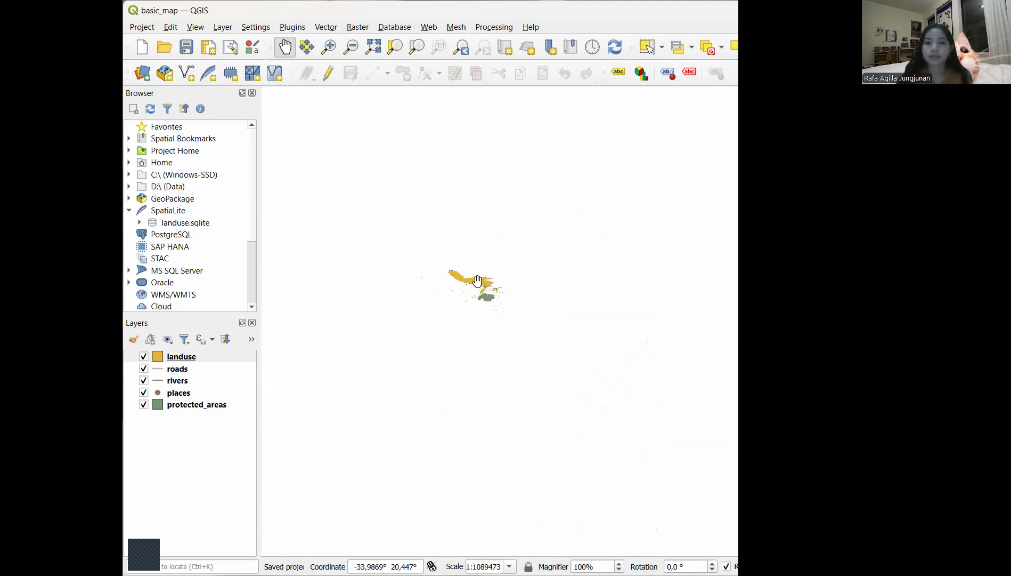
scroll(477, 281, "up", 2)
left_click_drag(477, 281, 465, 218)
scroll(465, 218, "up", 1)
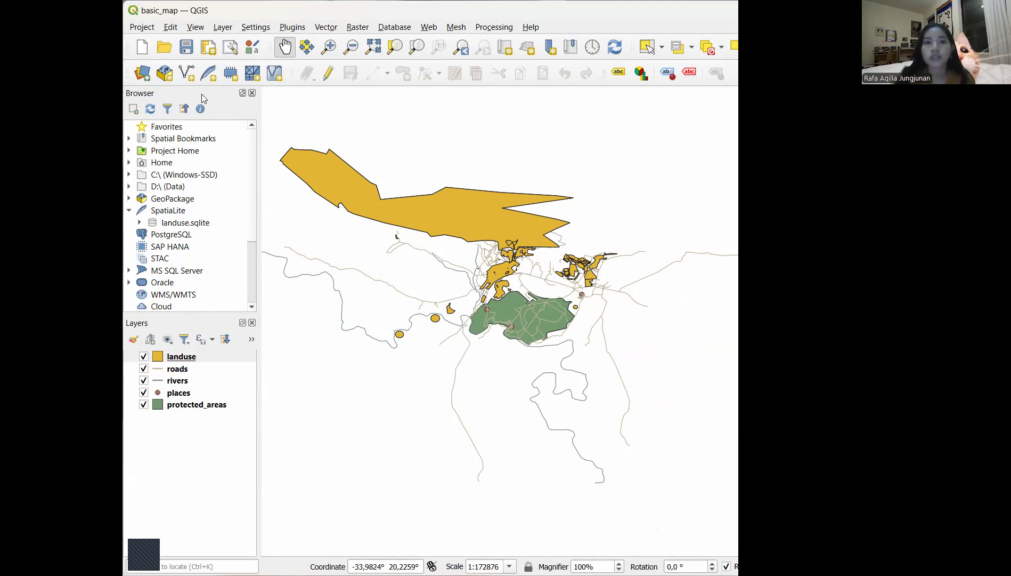
Add the buildings table from the training_data.gpkg GeoPackage to the map
left_click(143, 73)
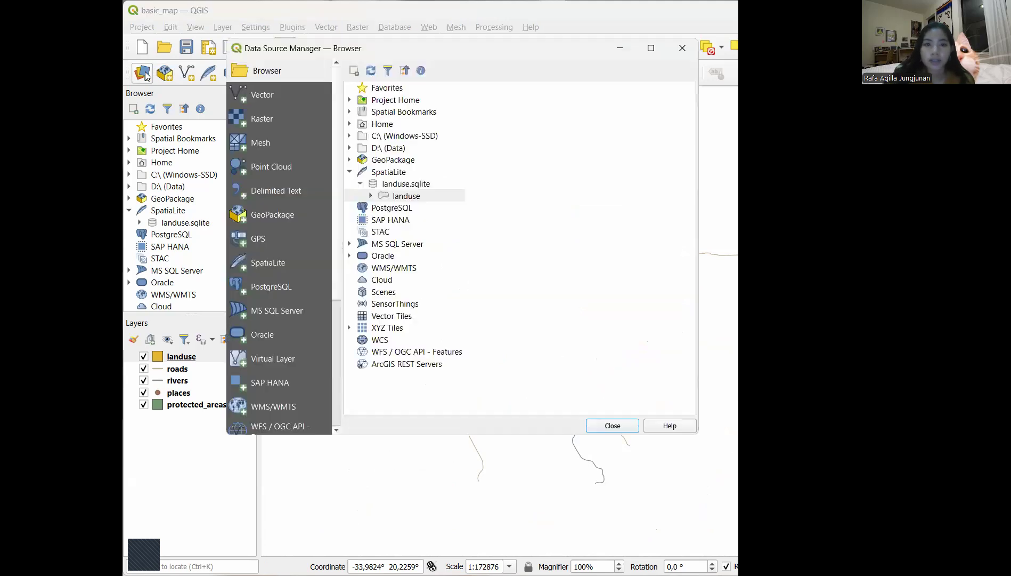
left_click(284, 215)
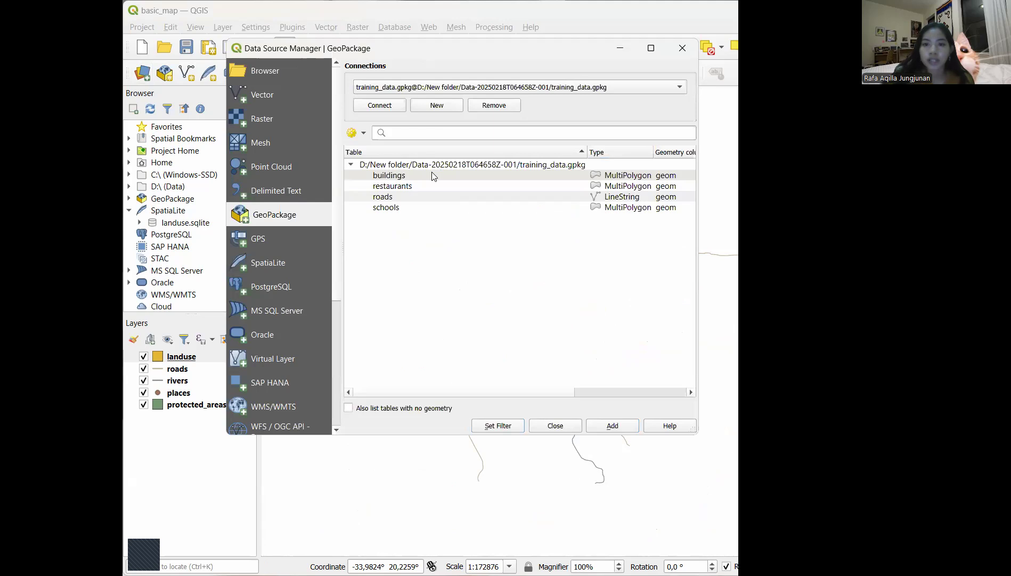
left_click(432, 175)
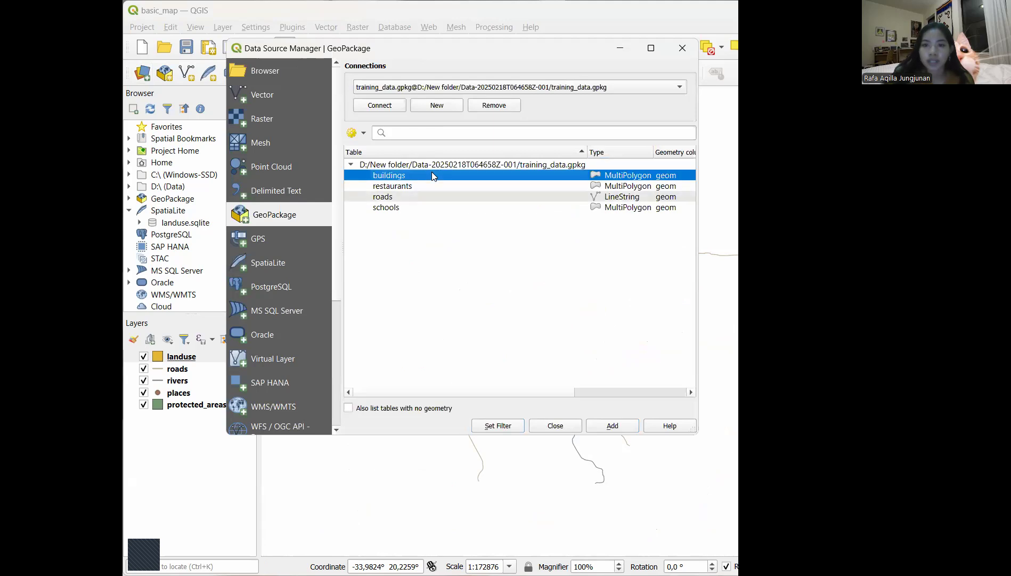
left_click(612, 426)
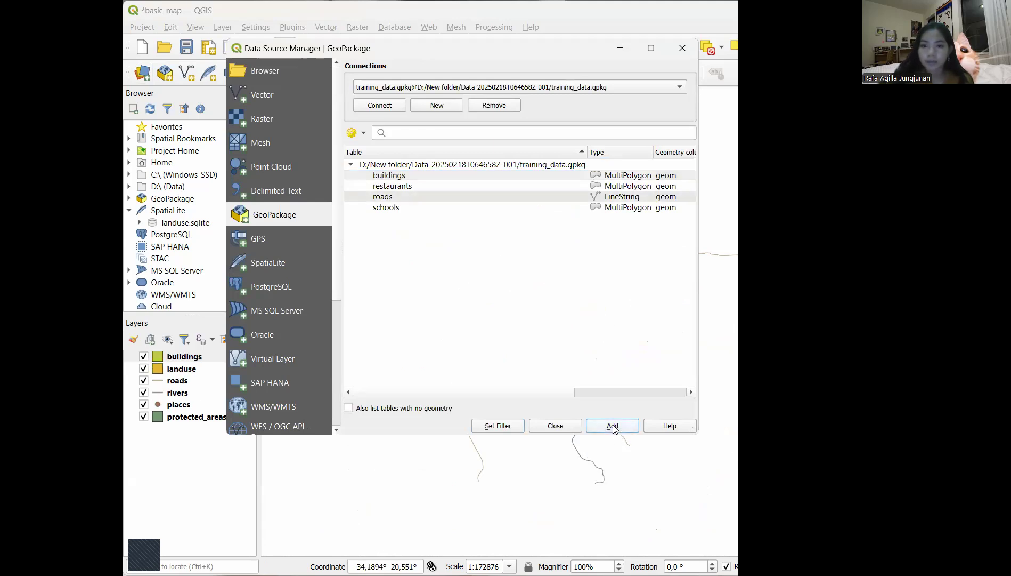
left_click(556, 425)
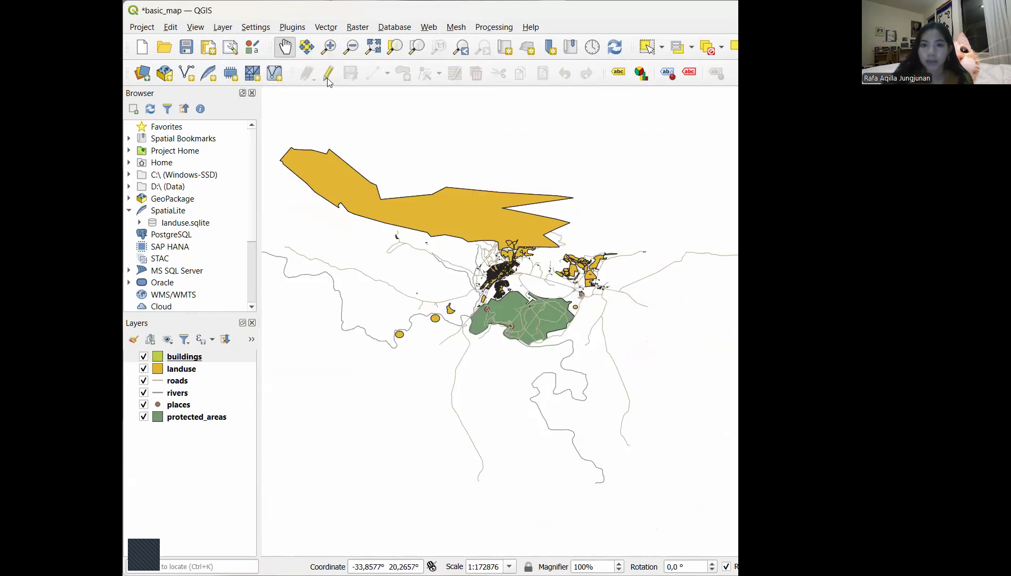
Zoom in on the densely built town area until individual buildings can be distinguished and save the project
left_click(327, 47)
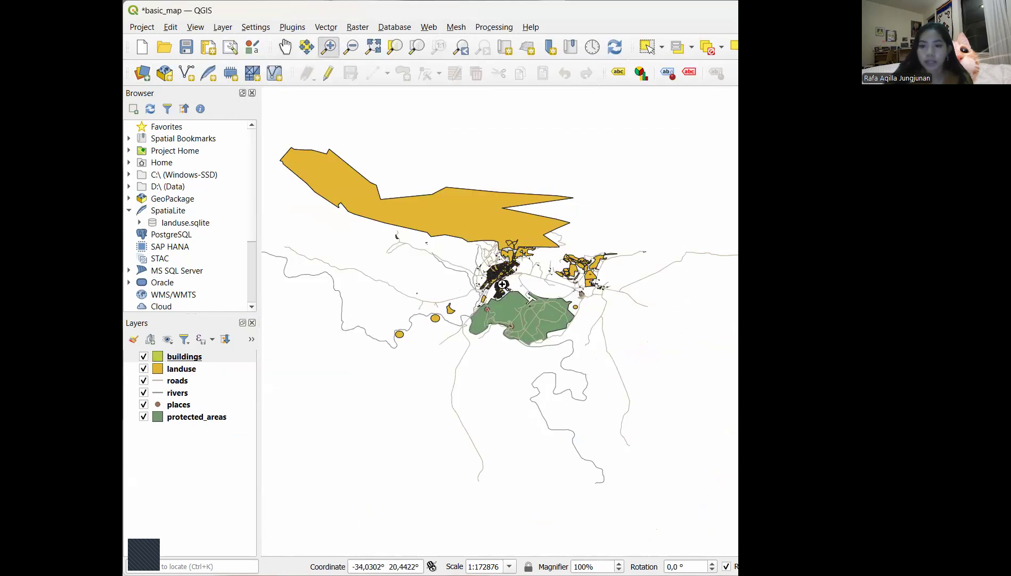
left_click(504, 284)
left_click(566, 318)
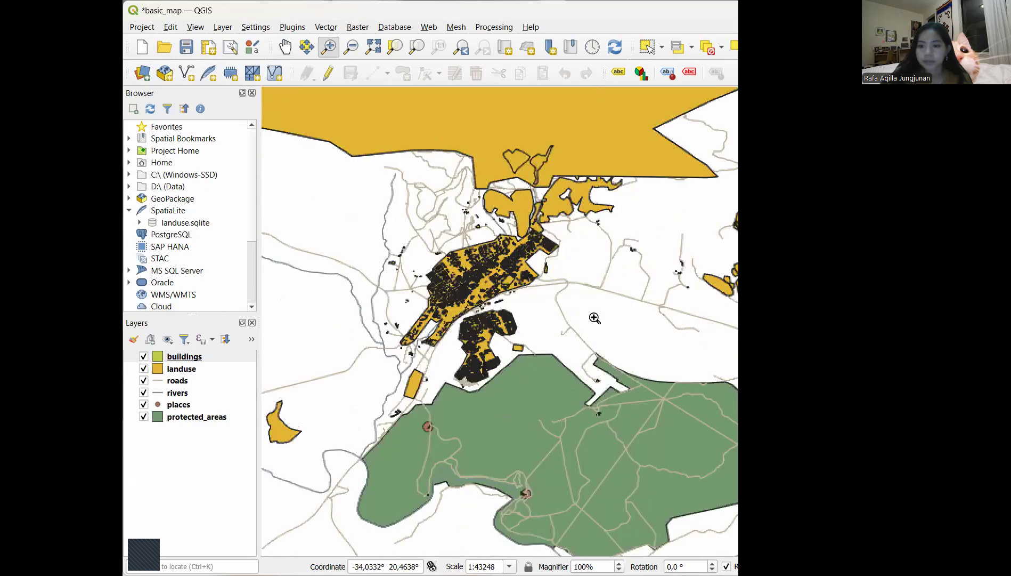
left_click(503, 290)
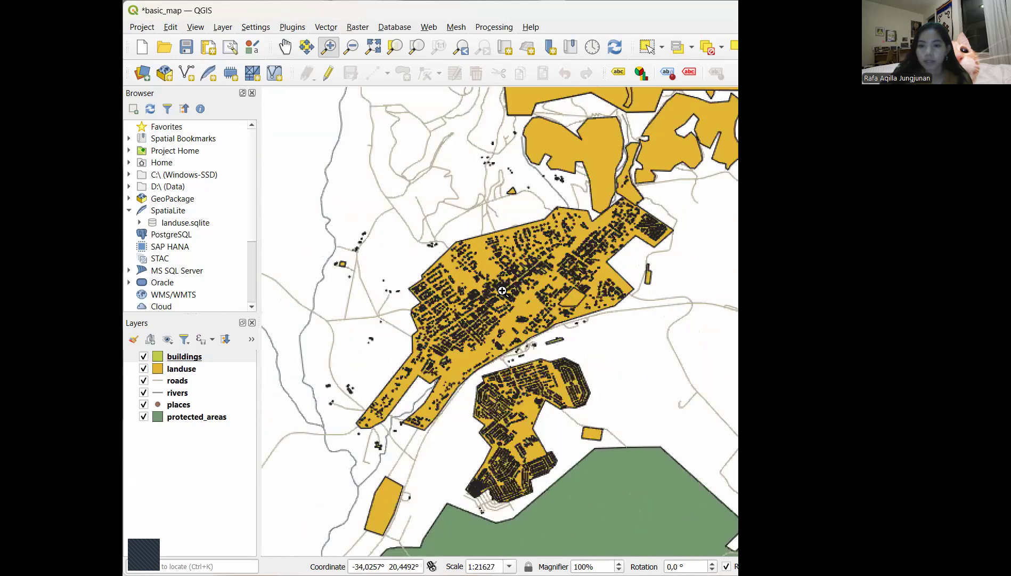
left_click(503, 290)
left_click(589, 350)
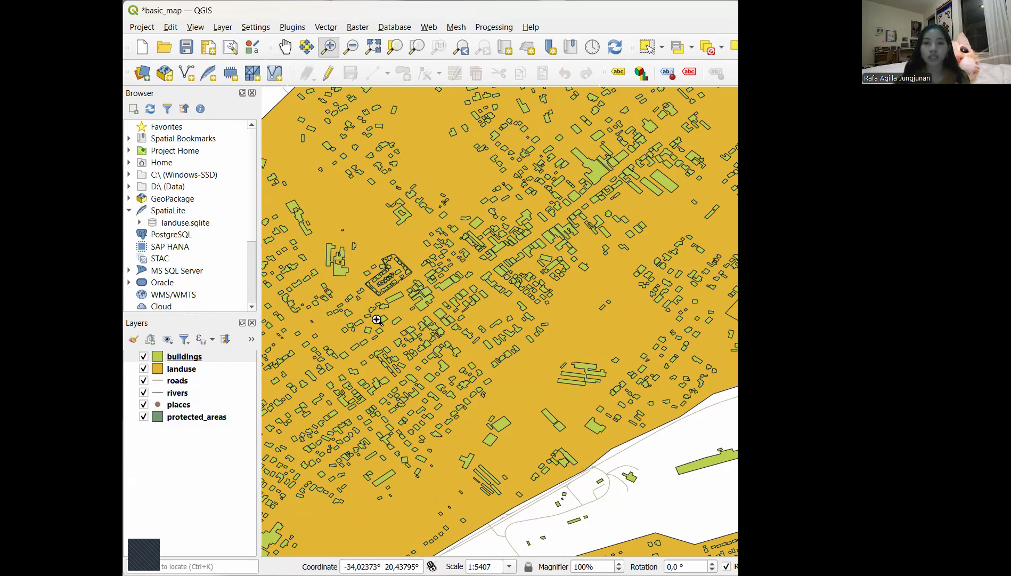
key("ctrl+s")
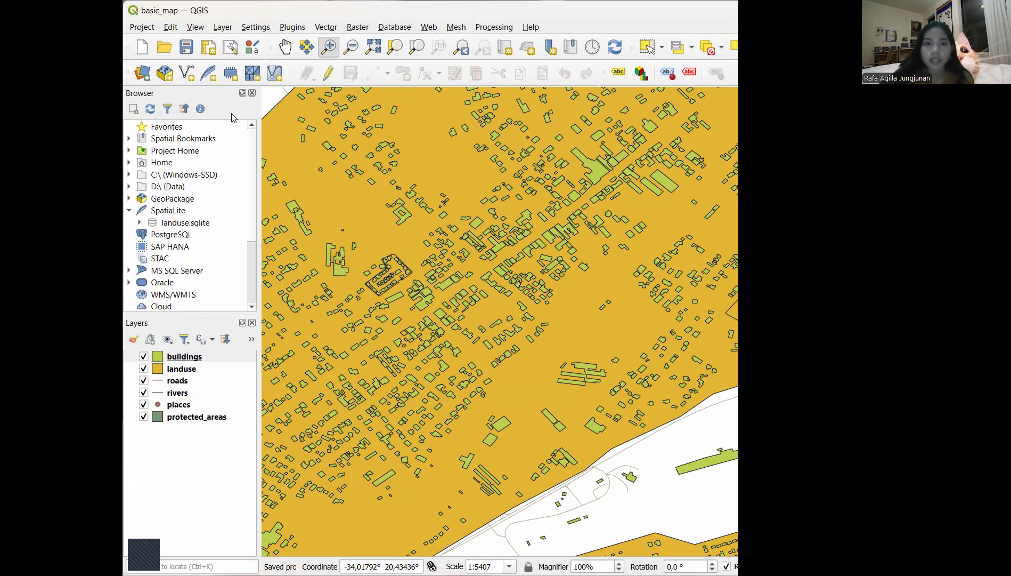
Add the water.shp shapefile from the Data folder to the map as a vector layer
left_click(147, 77)
left_click(279, 90)
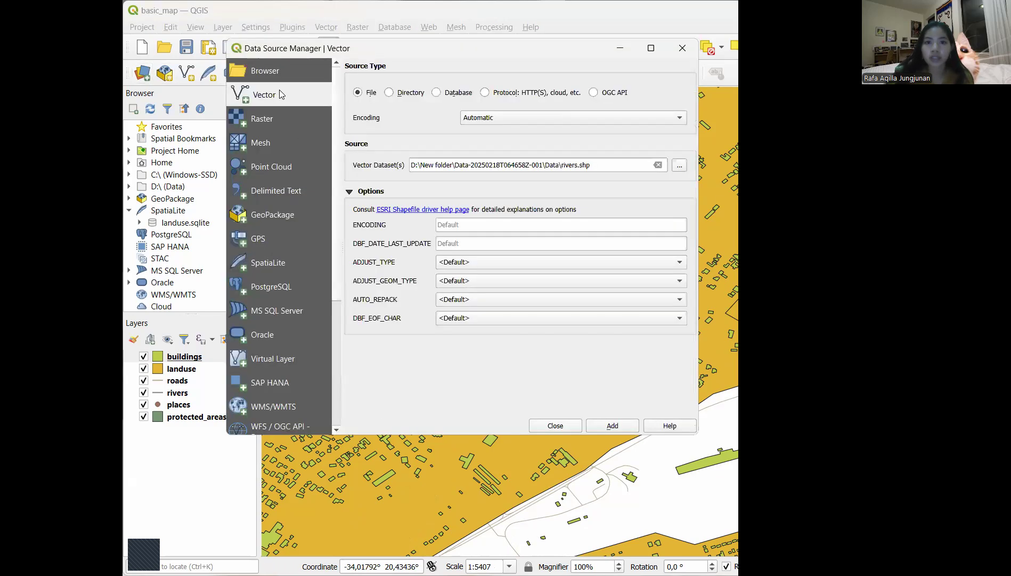
left_click(679, 166)
scroll(483, 292, "down", 4)
scroll(483, 290, "down", 2)
left_click(434, 277)
left_click(627, 354)
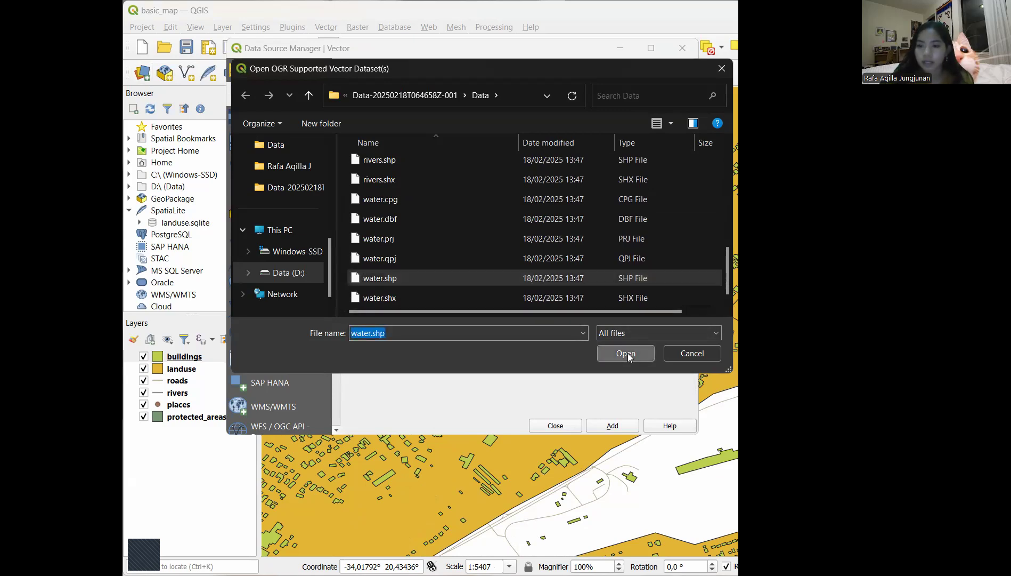
left_click(607, 424)
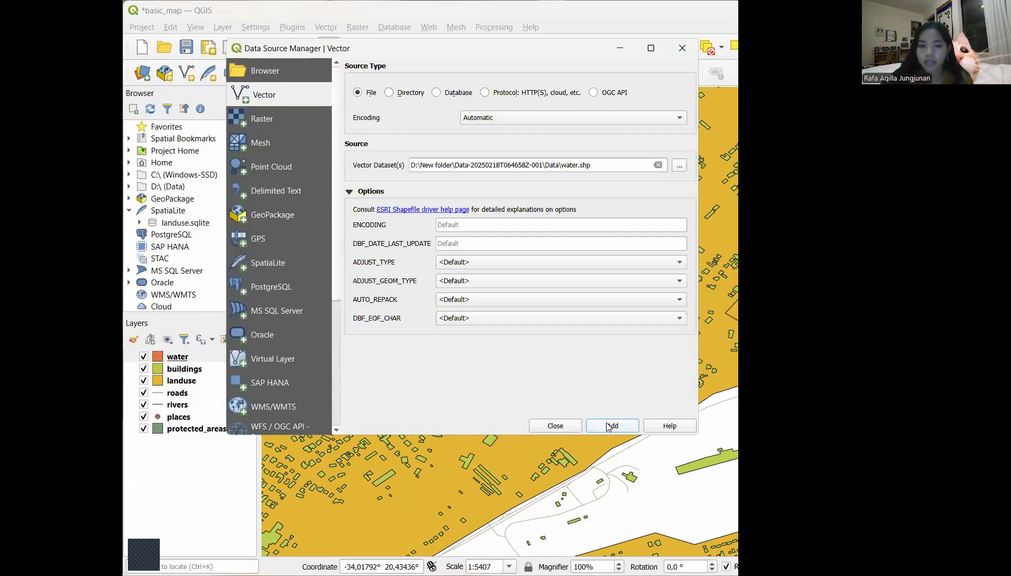
left_click(553, 427)
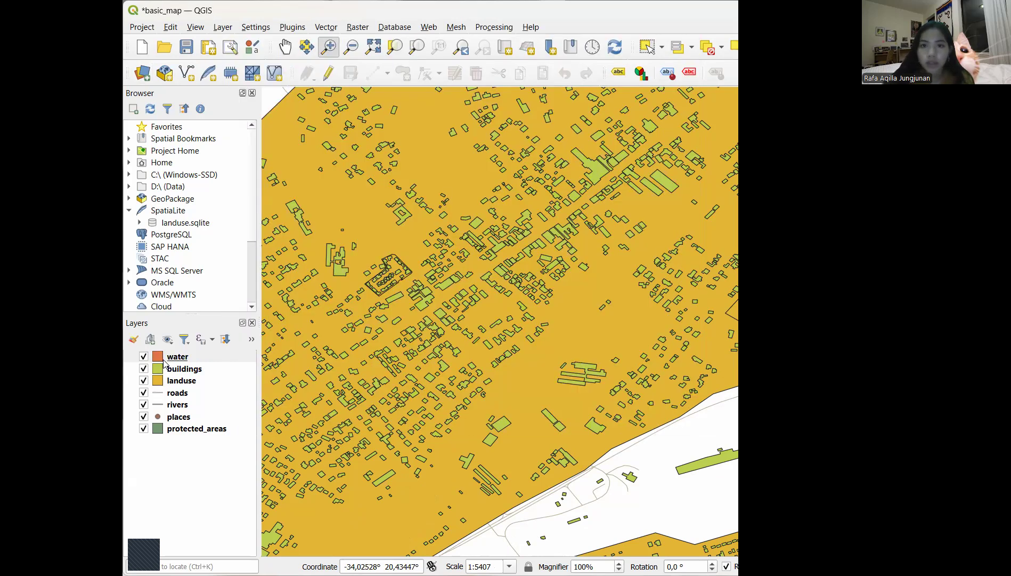
Zoom the map out until the water areas around the town and the protected areas show, and save the project
left_click(352, 48)
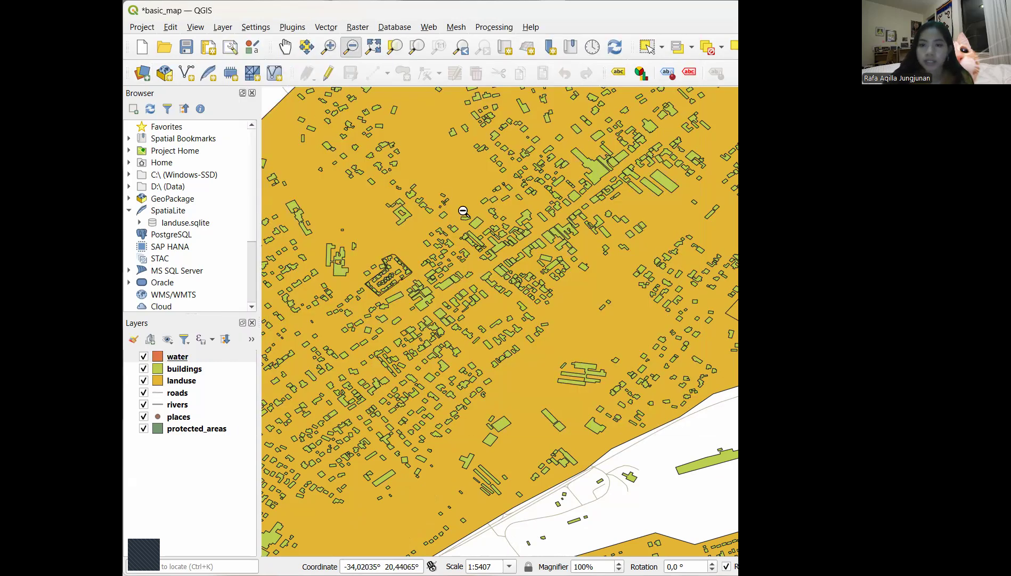
left_click(464, 212)
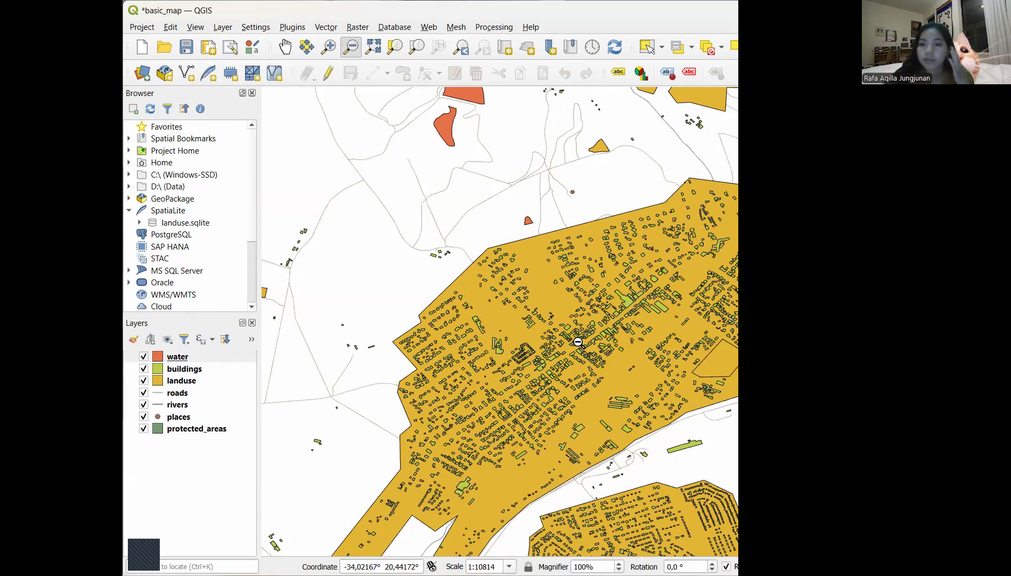
left_click(693, 277)
left_click(694, 330)
left_click(693, 331)
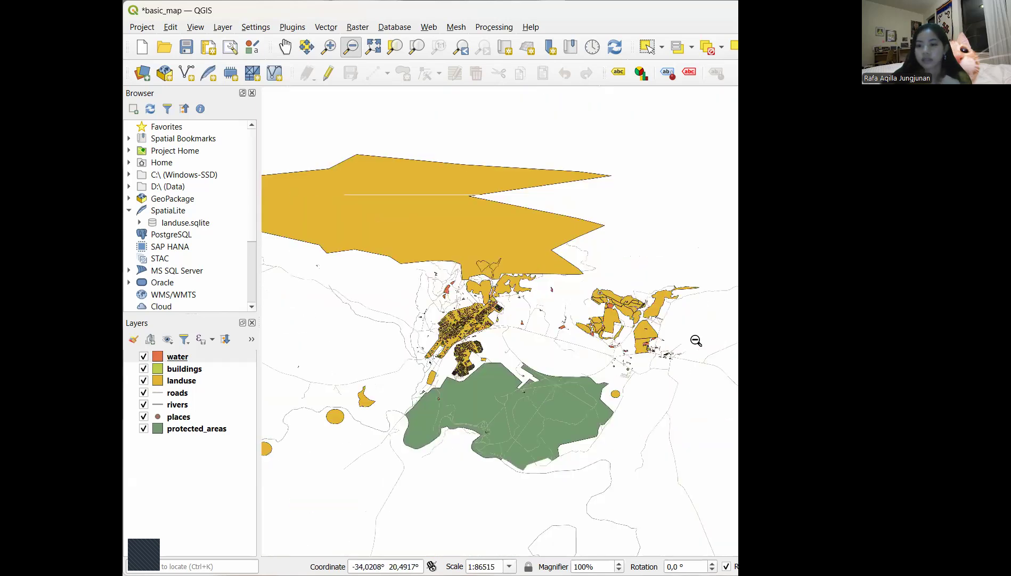
left_click(329, 47)
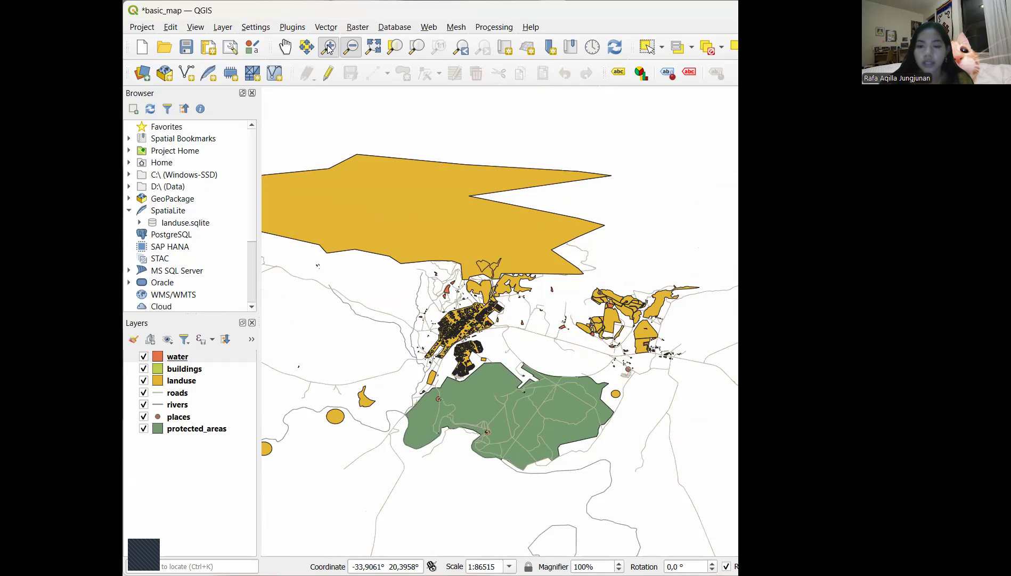
left_click(552, 326)
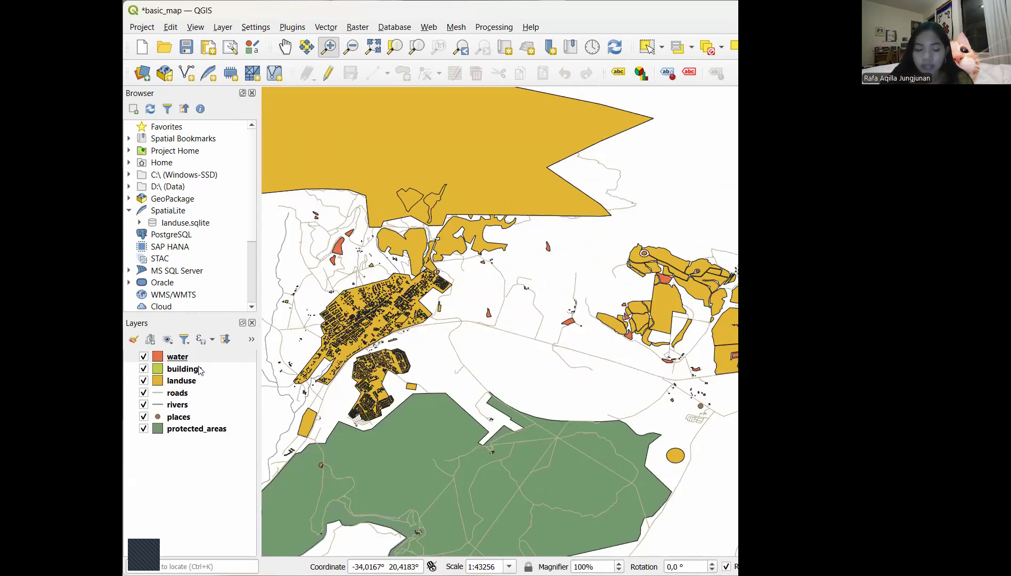
left_click(285, 47)
key("ctrl+s")
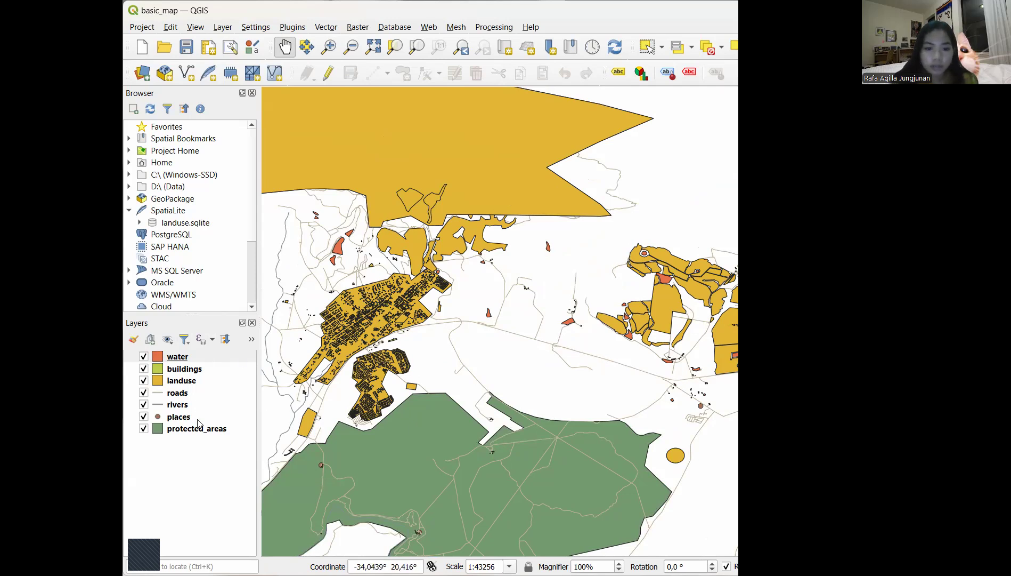
Move the landuse layer to the bottom of the layer order and the water layer directly above protected_areas
left_click(184, 383)
left_click_drag(184, 384, 180, 452)
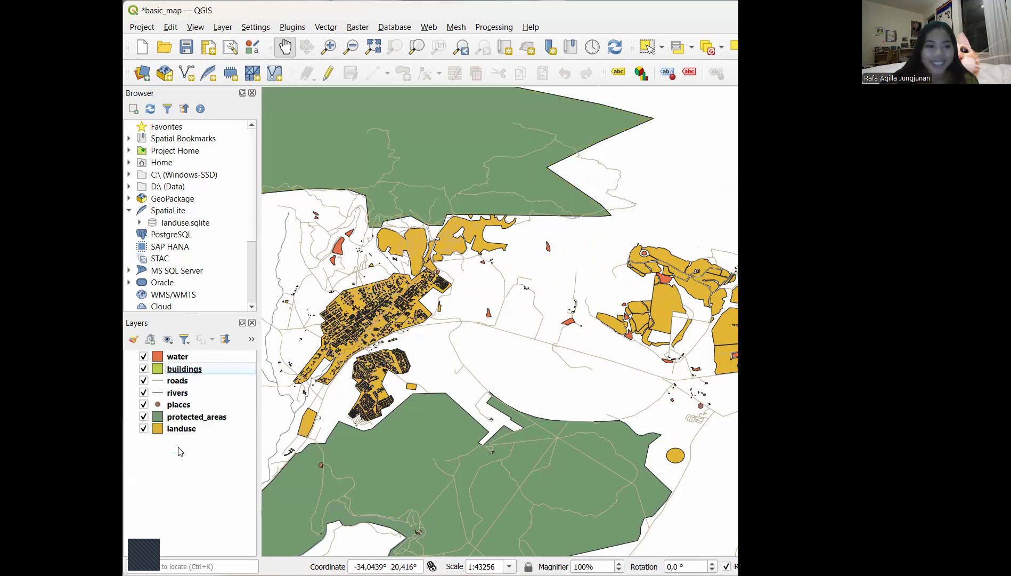
left_click(178, 357)
left_click_drag(179, 357, 179, 414)
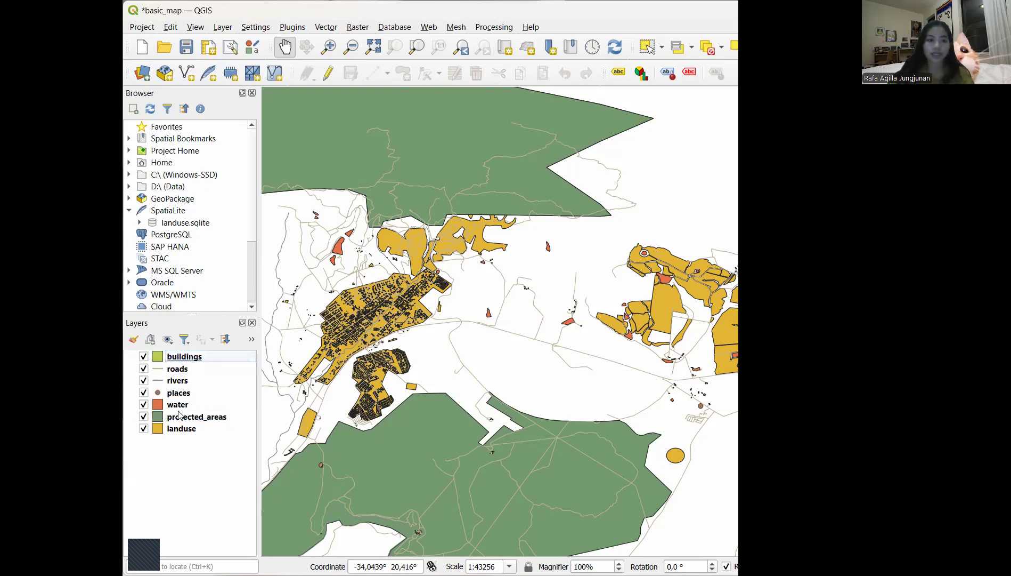
Reorder the line layers so that roads and rivers lie below places, with roads above rivers
left_click(180, 383)
left_click_drag(180, 384, 177, 393)
left_click(178, 370)
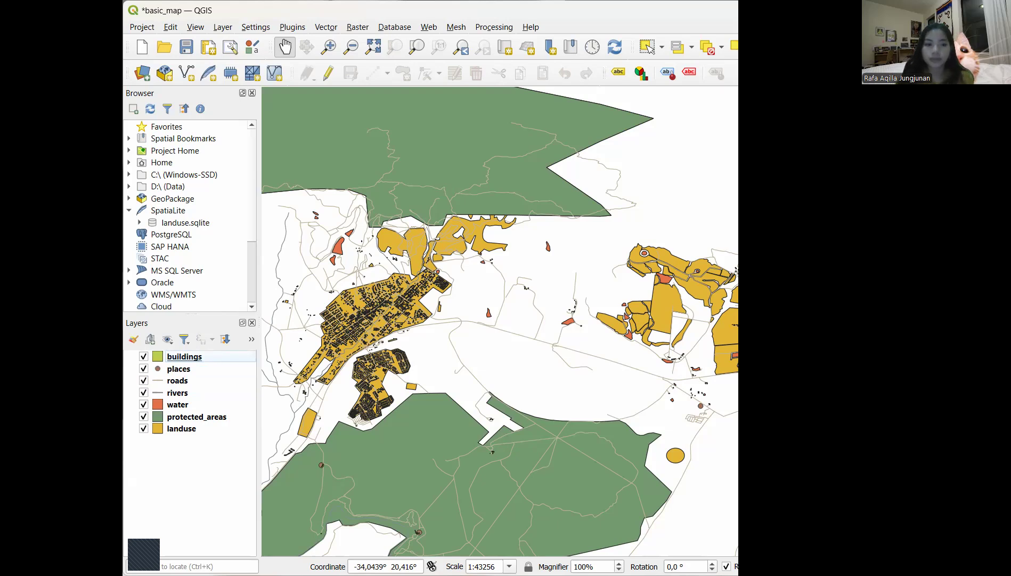
Check the reordered layers at wider and closer scales around the town and save the project
scroll(430, 307, "down", 3)
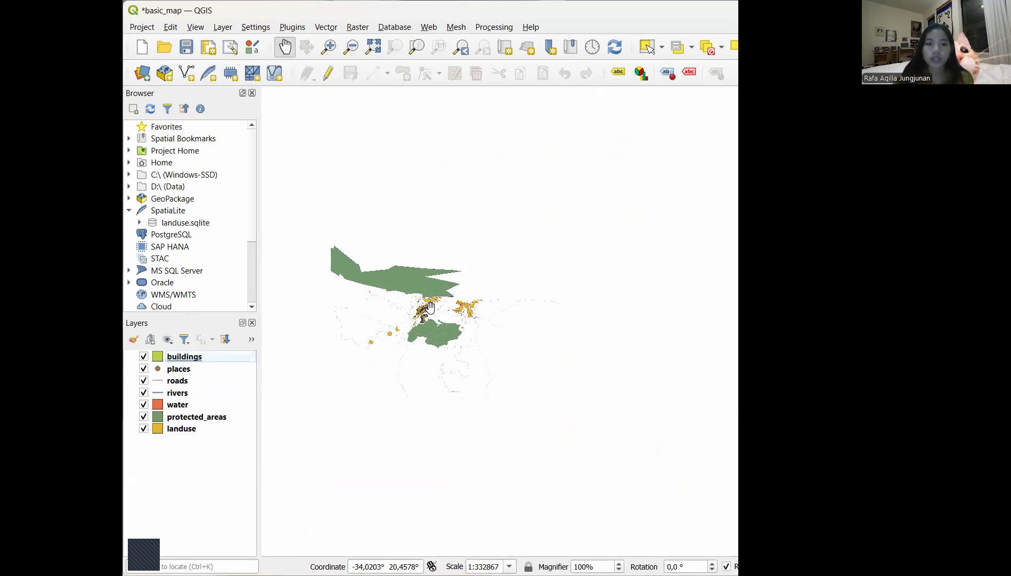
scroll(430, 307, "up", 2)
scroll(430, 308, "up", 1)
scroll(431, 306, "up", 2)
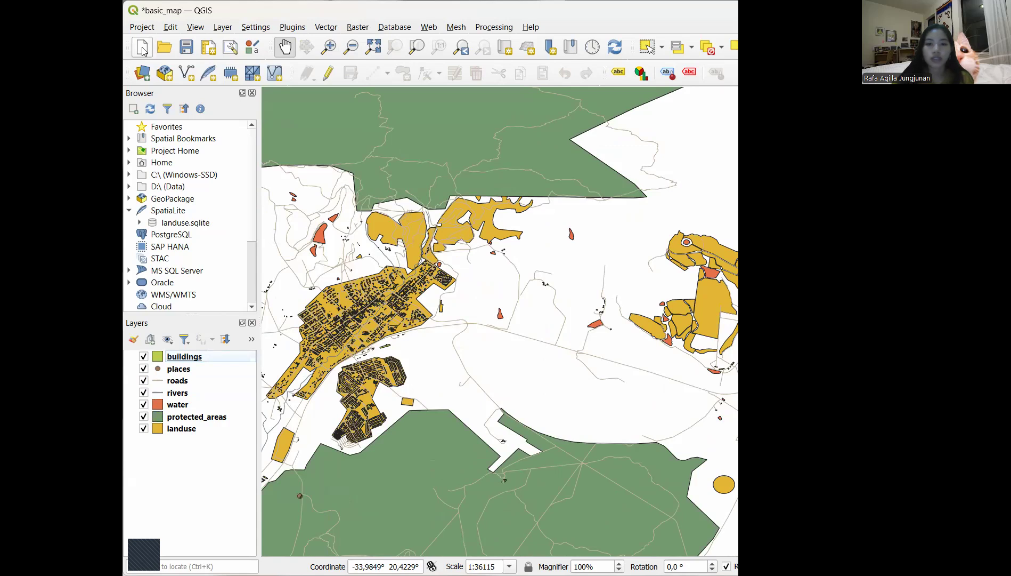
left_click_drag(634, 238, 598, 280)
key("ctrl+s")
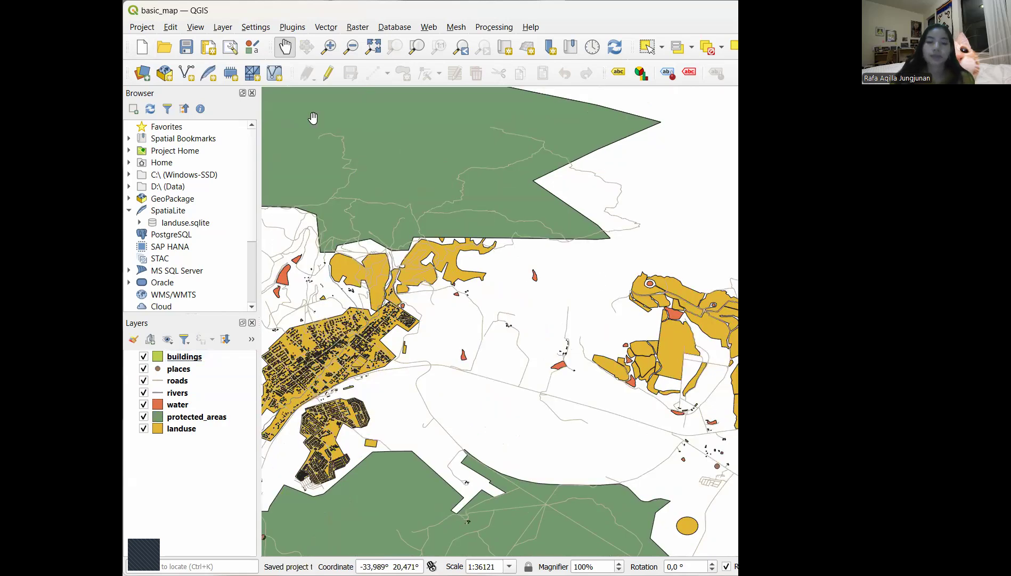
Start a new empty project and add the protected_areas.shp shapefile to it as a vector layer
left_click(142, 49)
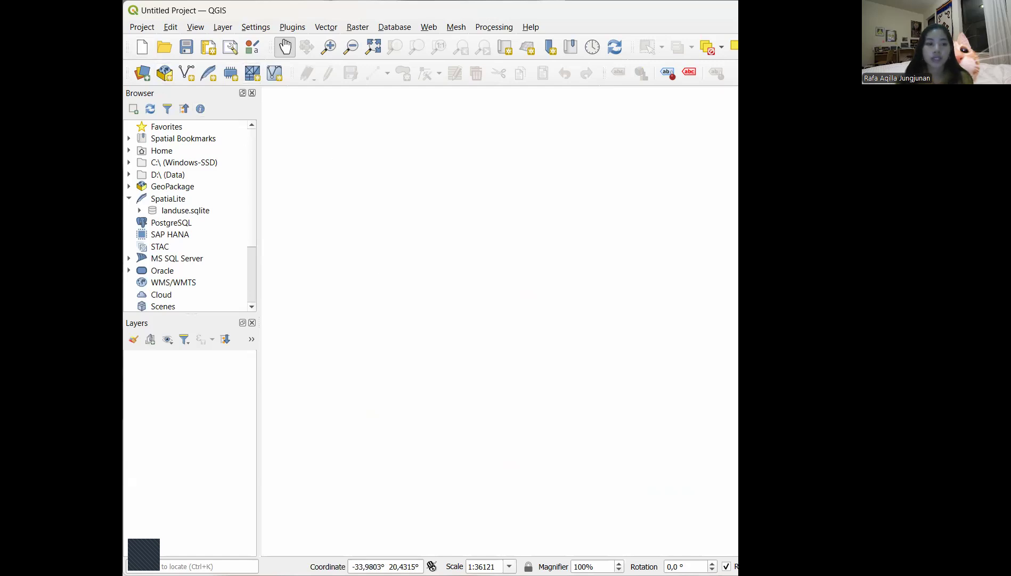
left_click(143, 72)
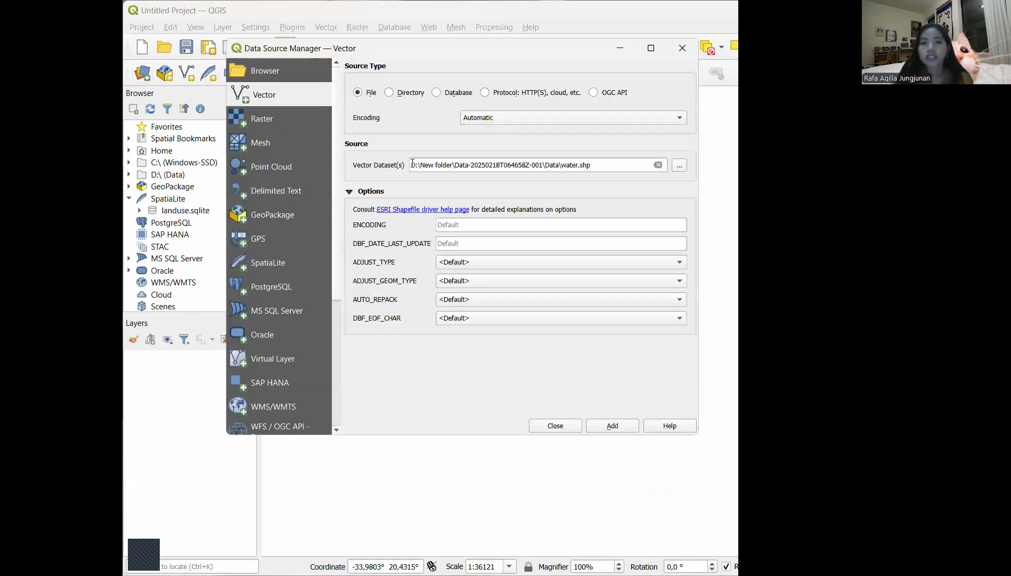
left_click(679, 167)
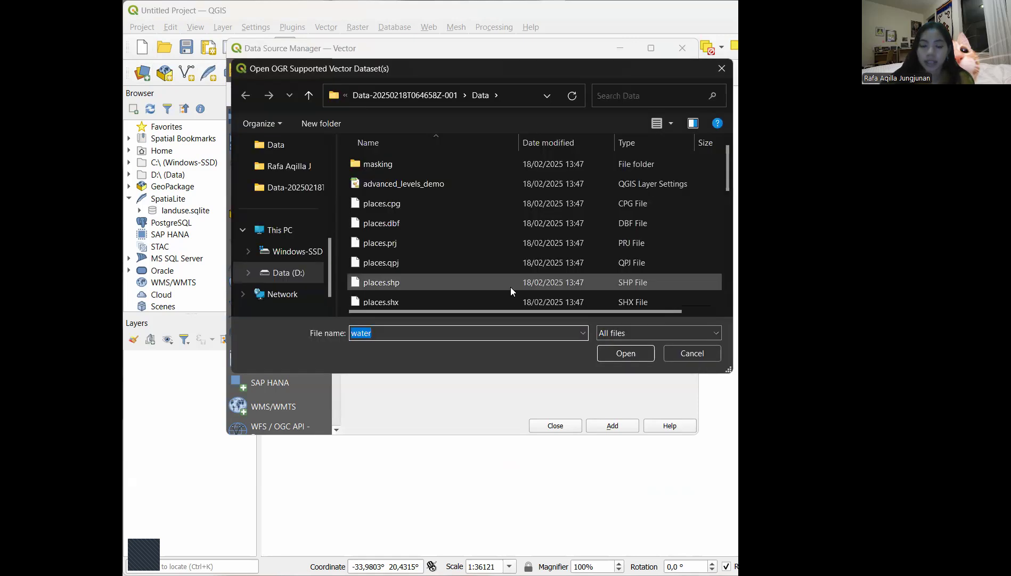
scroll(511, 287, "down", 2)
left_click(456, 274)
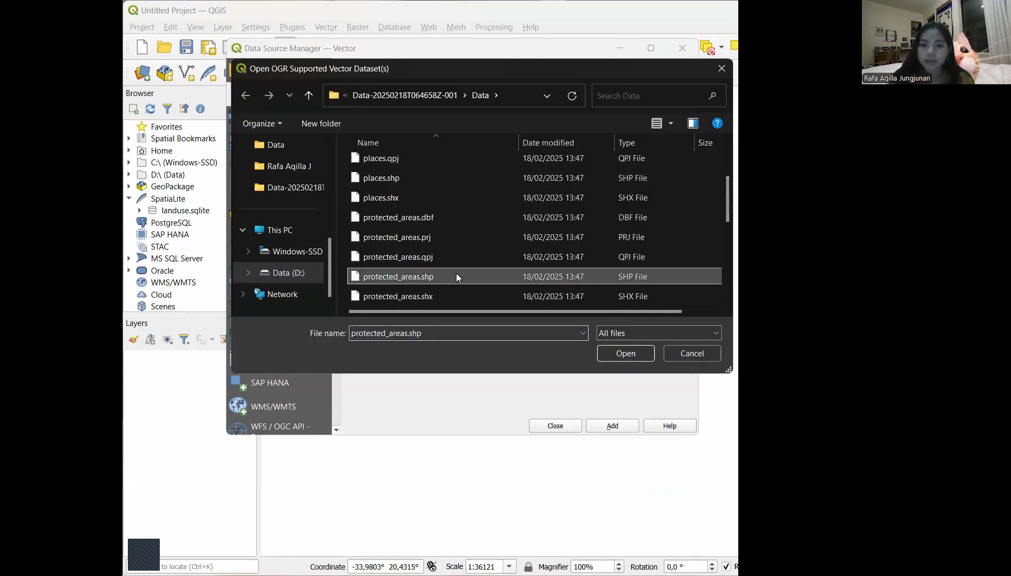
left_click(635, 353)
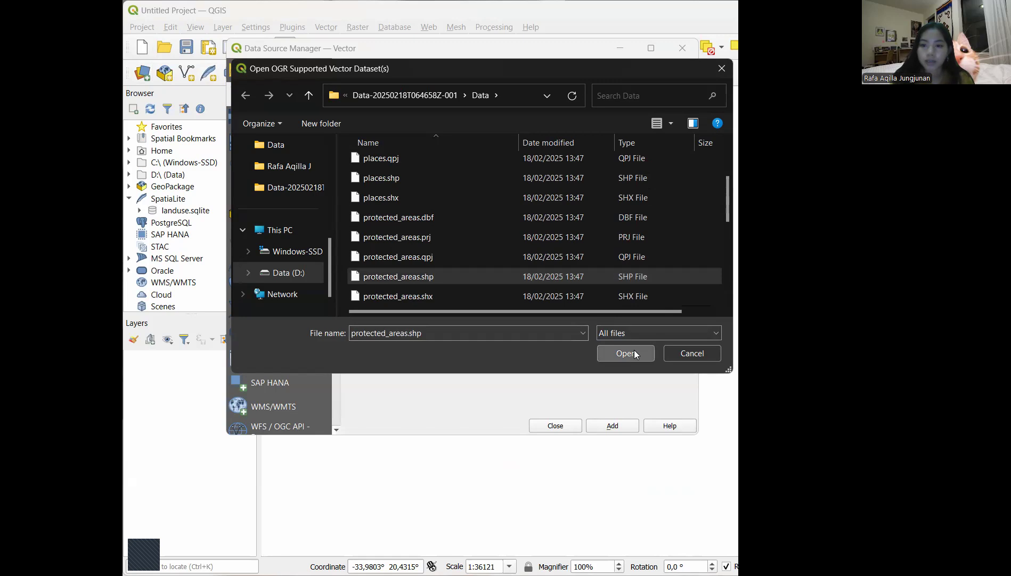
left_click(614, 425)
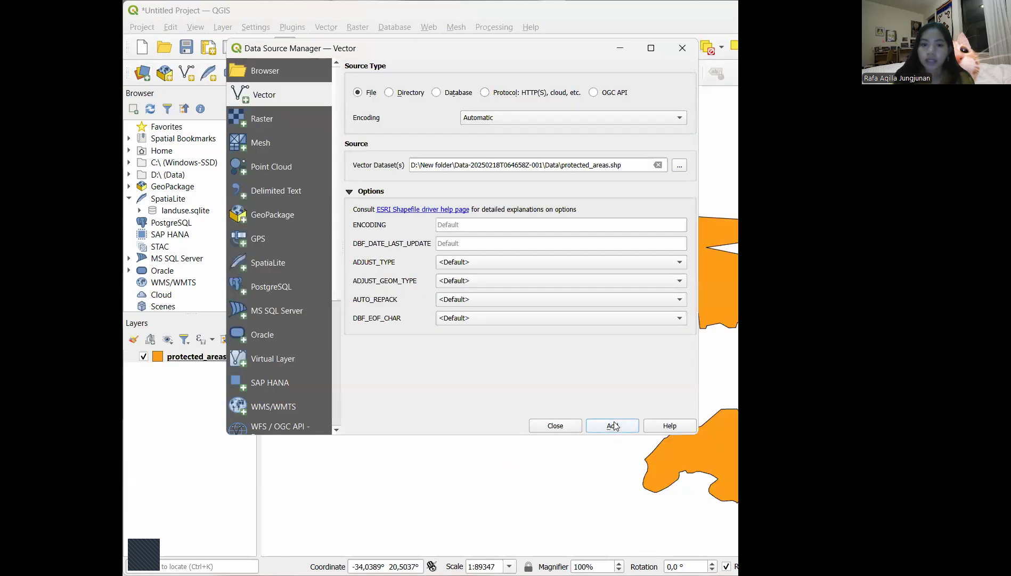
Add the roads and buildings tables from the training_data.gpkg GeoPackage to the new project
left_click(273, 213)
left_click(403, 196)
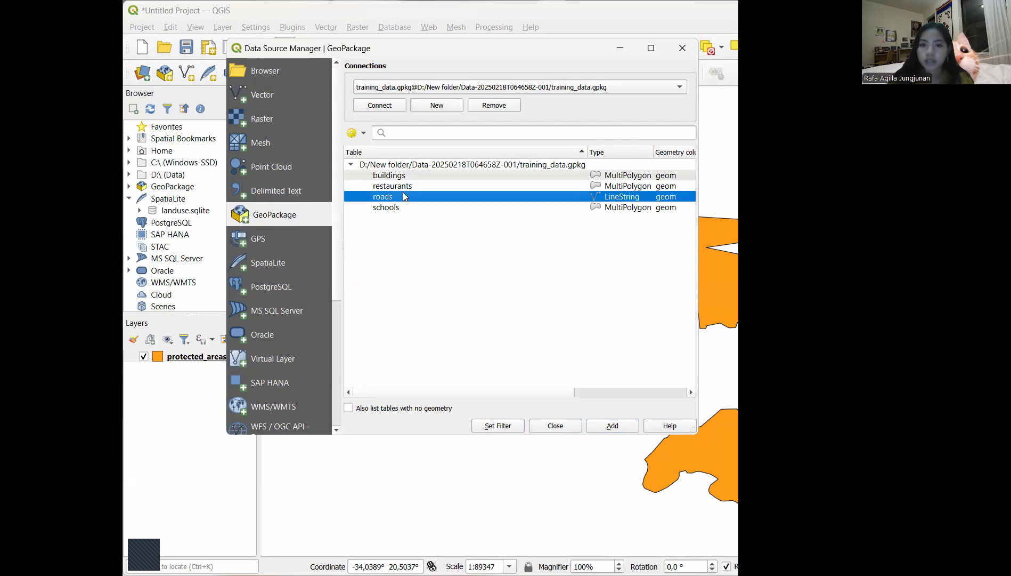
left_click(606, 426)
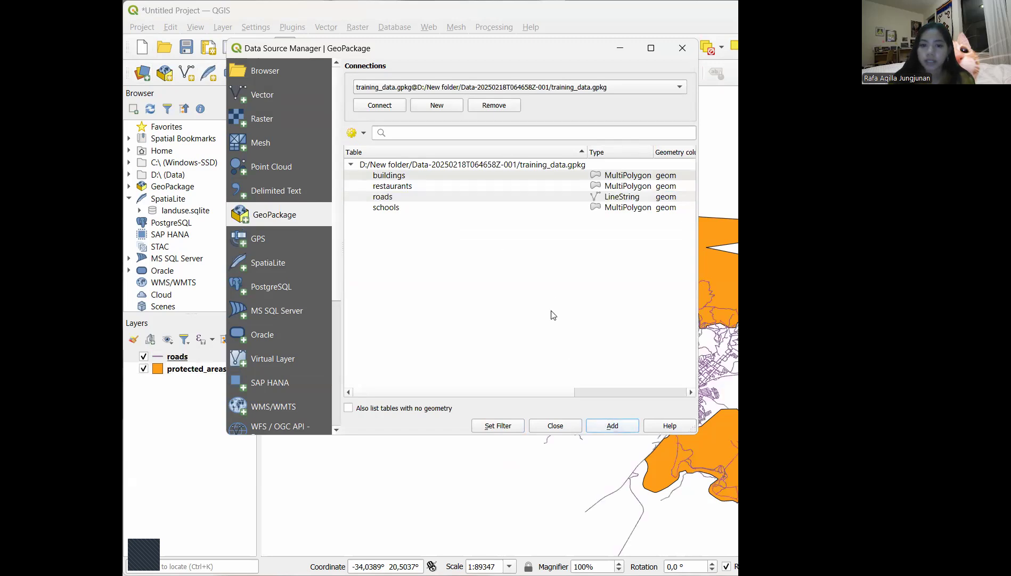
left_click(461, 175)
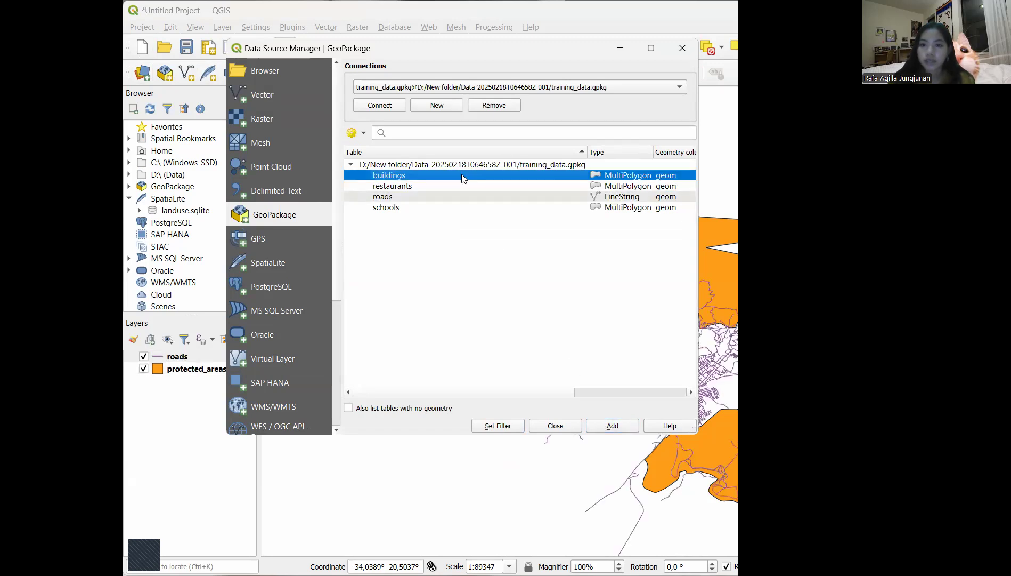
left_click(614, 427)
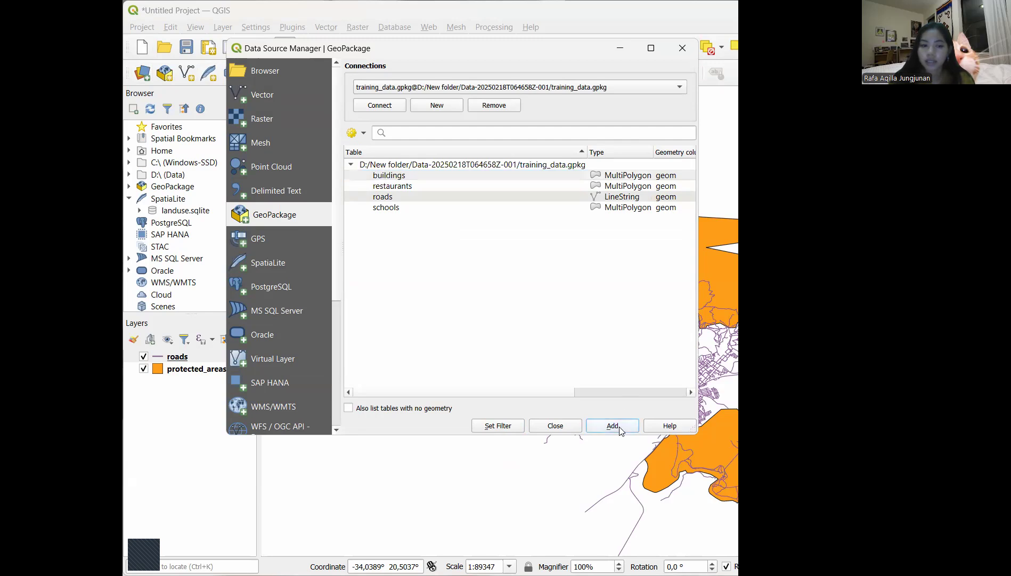
left_click(567, 429)
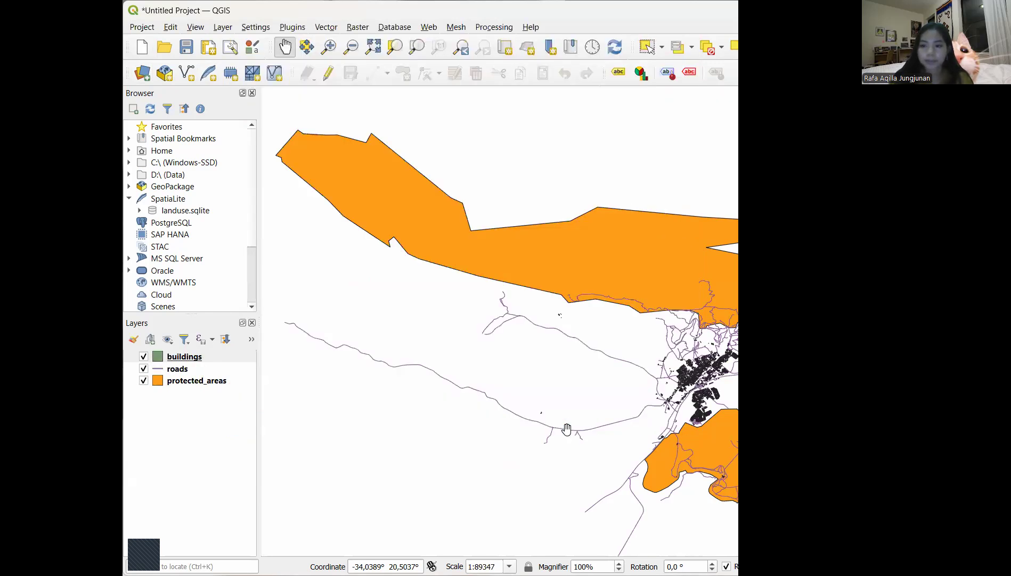
Examine the buildings, roads and protected areas by panning around the town and zooming in and out on the northwestern protected area
left_click_drag(648, 397, 405, 350)
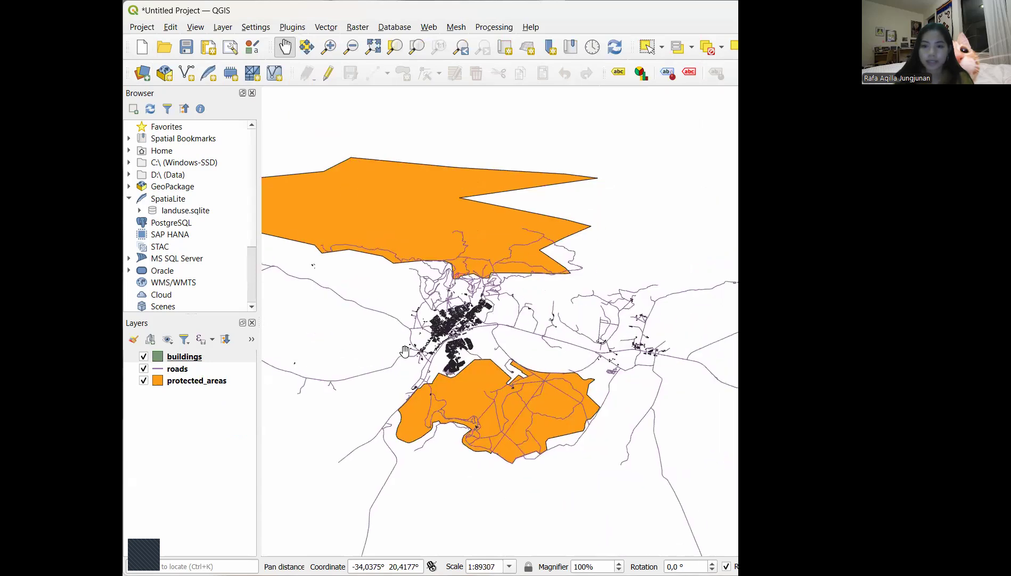
scroll(474, 361, "up", 2)
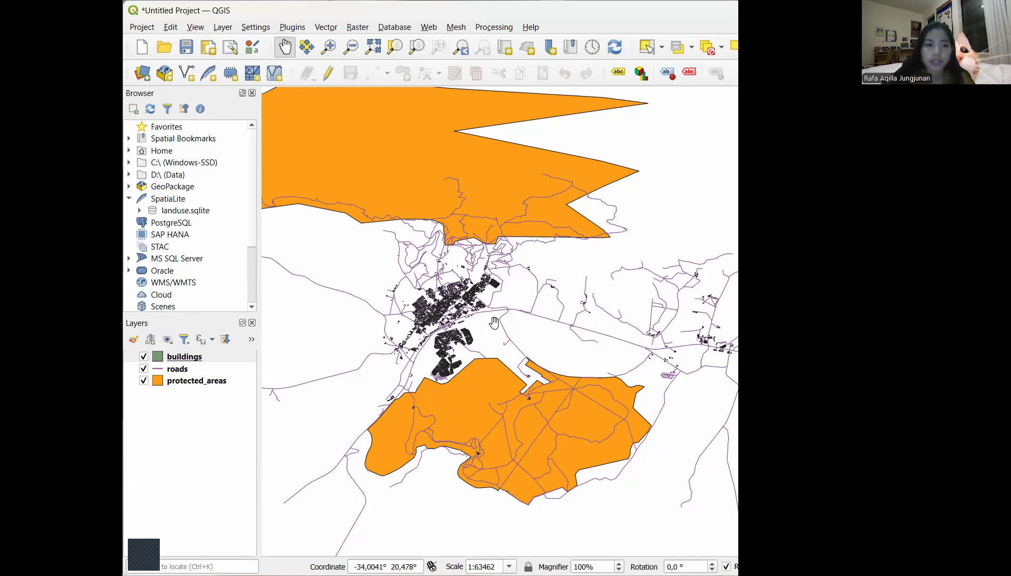
left_click_drag(516, 222, 368, 137)
left_click_drag(418, 110, 436, 159)
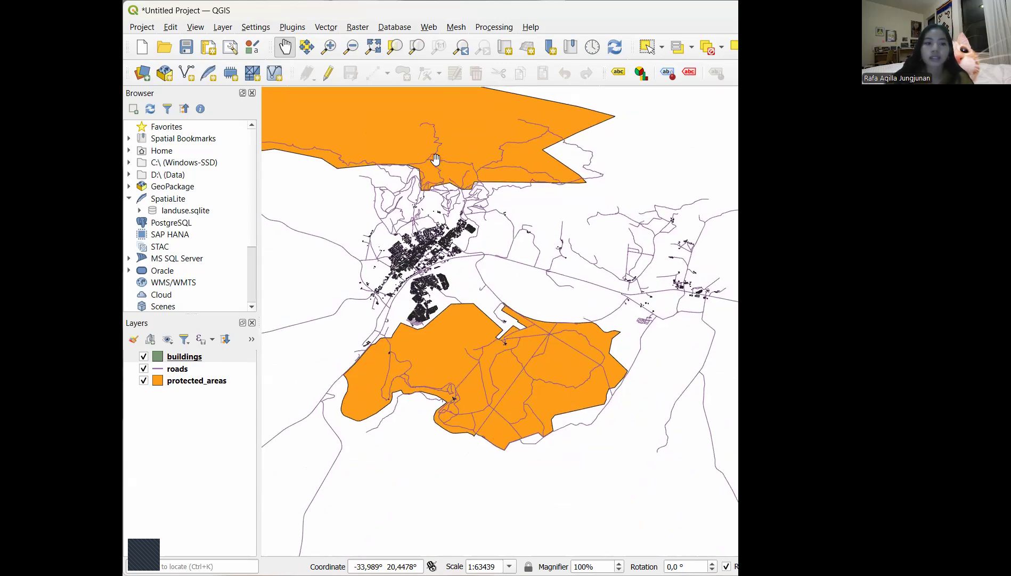
left_click(329, 49)
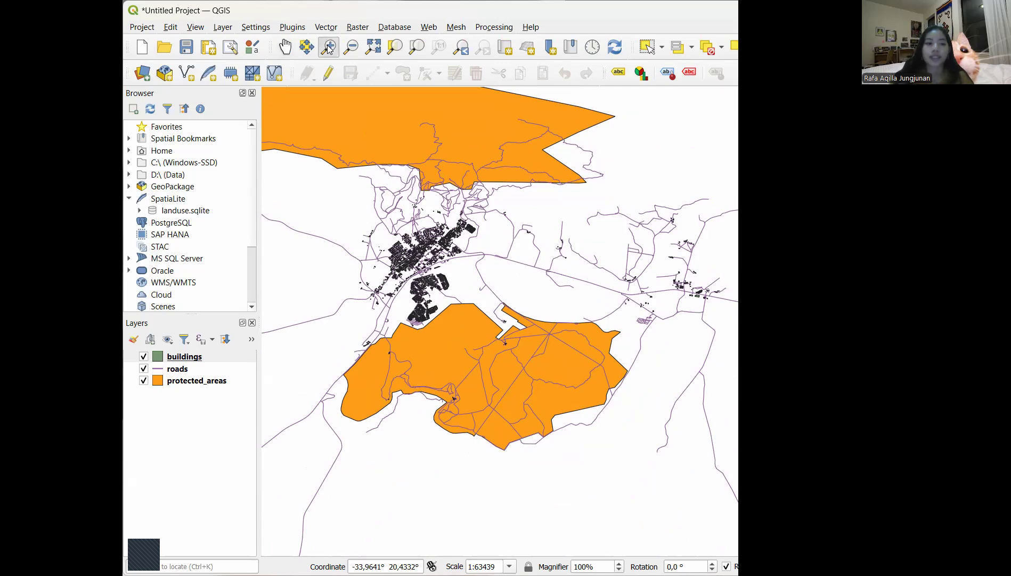
left_click(283, 107)
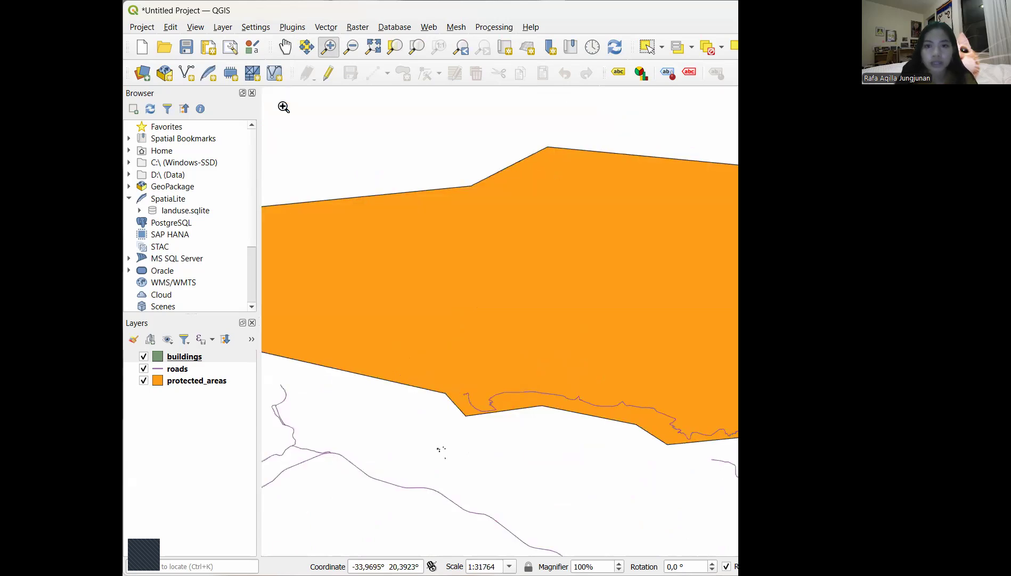
left_click(283, 107)
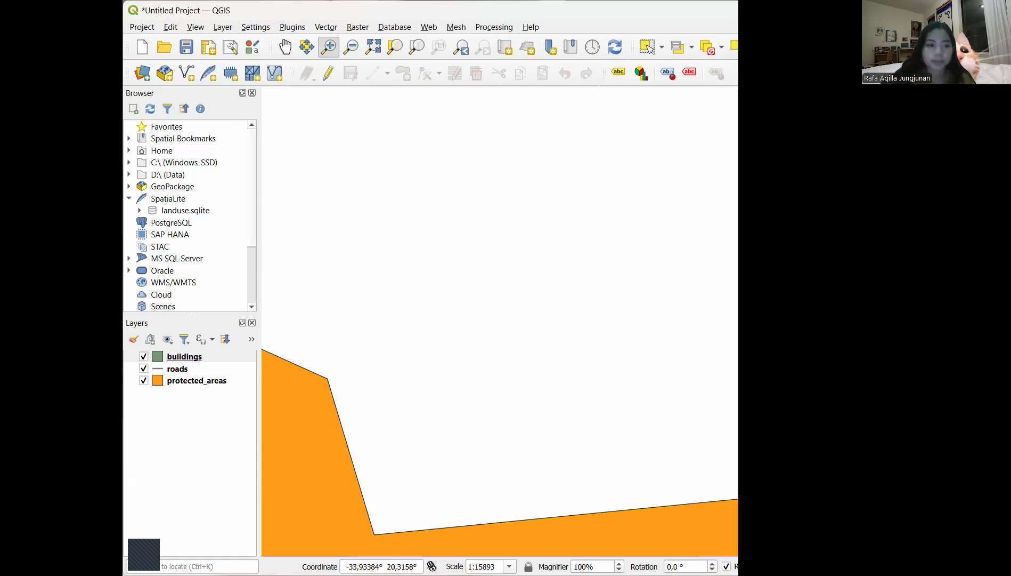
left_click_drag(377, 341, 270, 123)
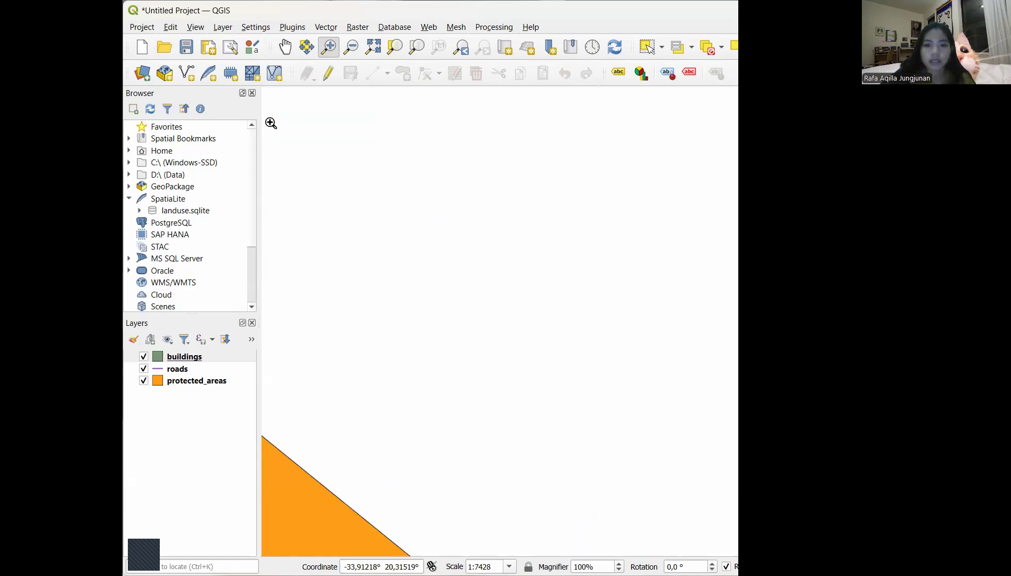
left_click(350, 47)
left_click(467, 376)
left_click(467, 377)
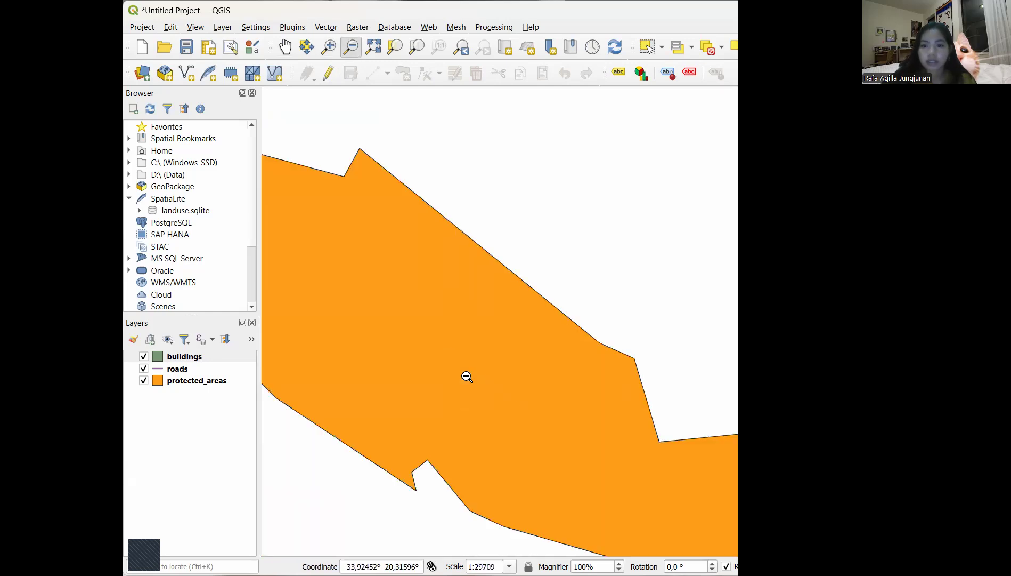
Examine both protected areas and the town's roads and buildings at wider and closer scales, ending with an overview of the whole map
left_click(467, 377)
left_click(467, 377)
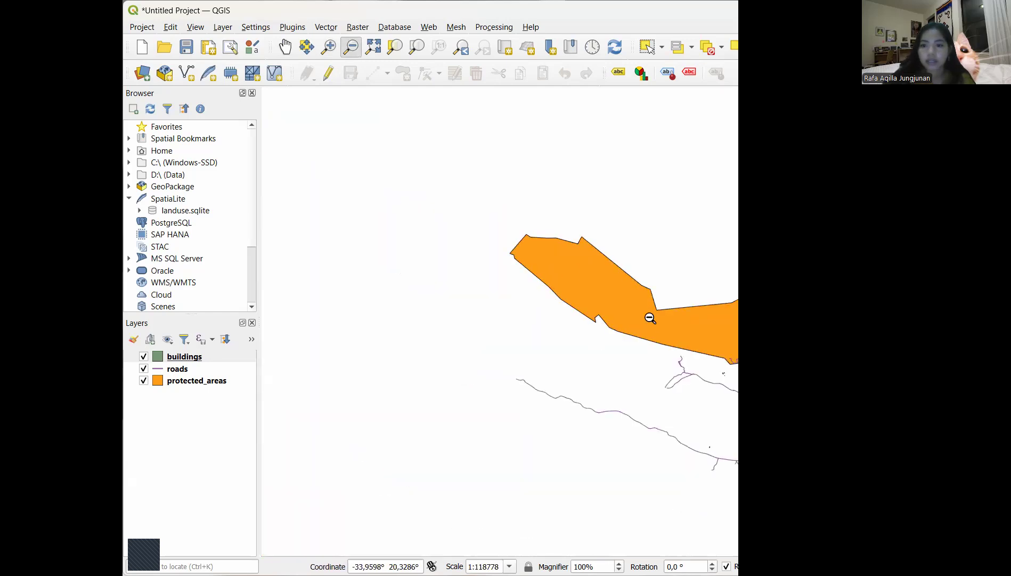
left_click(285, 47)
left_click_drag(657, 297, 261, 187)
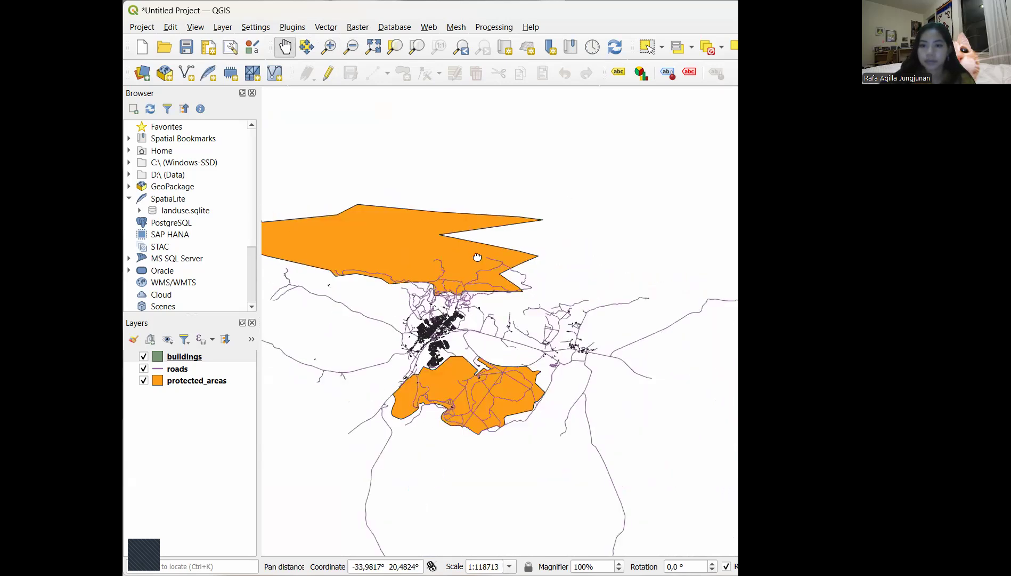
left_click(328, 47)
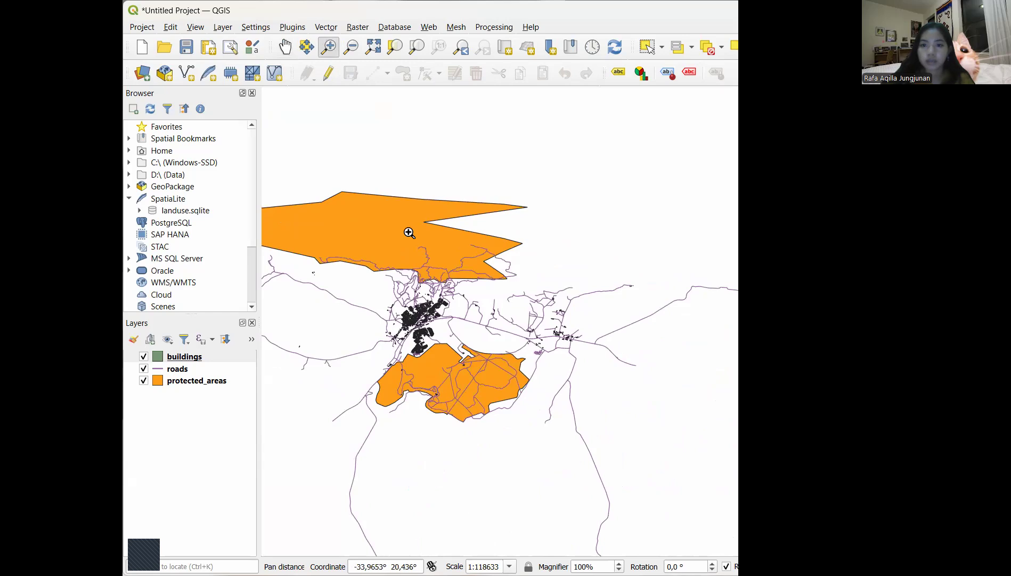
left_click_drag(409, 232, 550, 440)
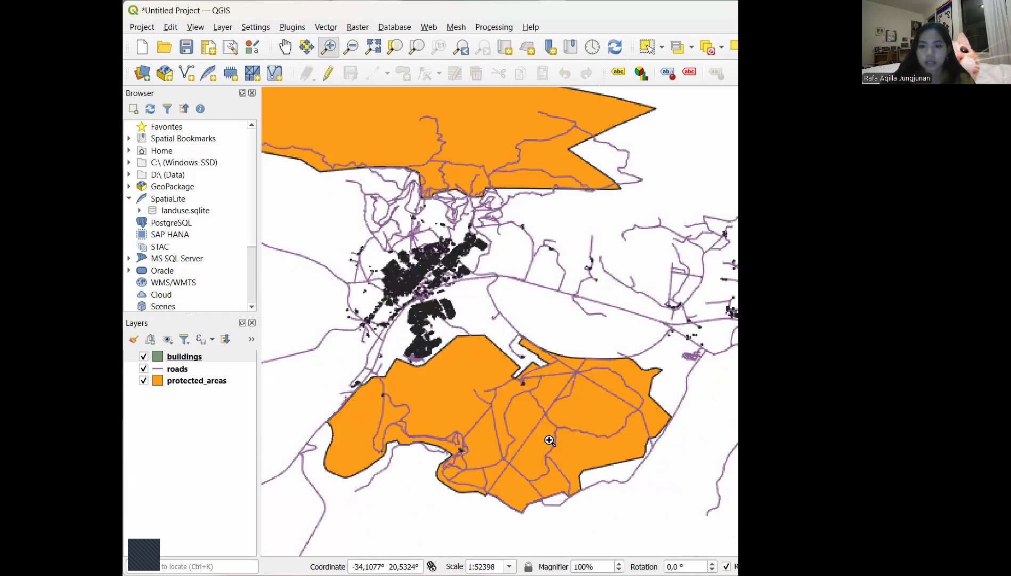
left_click_drag(321, 174, 620, 403)
left_click_drag(295, 198, 695, 545)
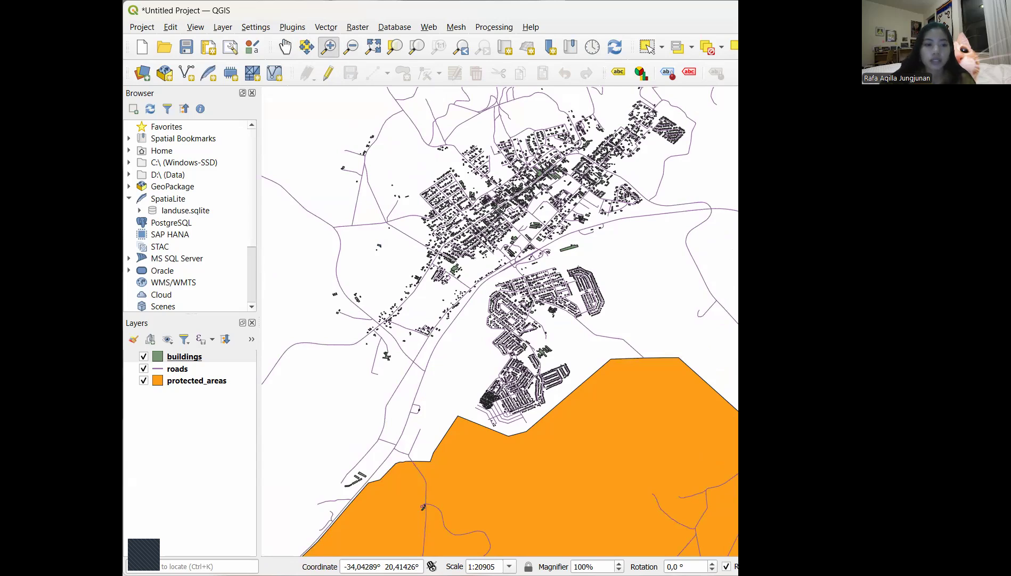
left_click(352, 48)
left_click_drag(645, 159, 340, 378)
left_click_drag(725, 227, 583, 344)
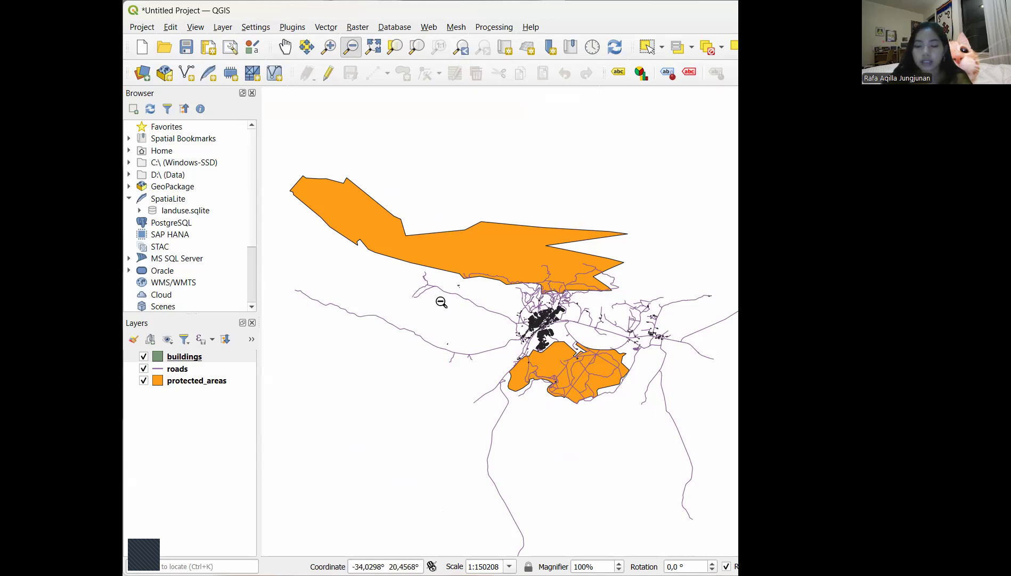
Step back to the last map view with Zoom Last and return with Zoom Next
left_click(461, 50)
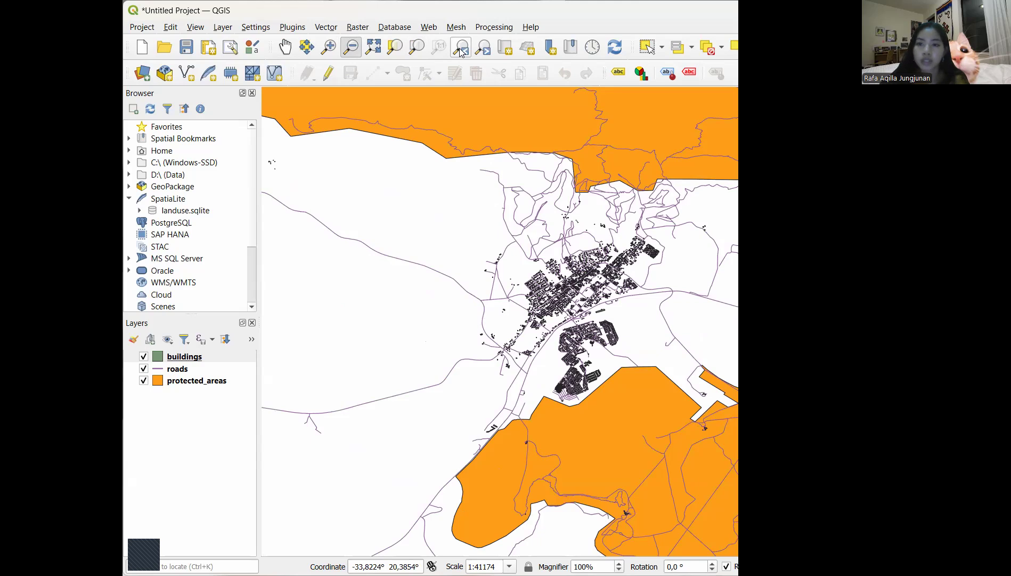
left_click(462, 50)
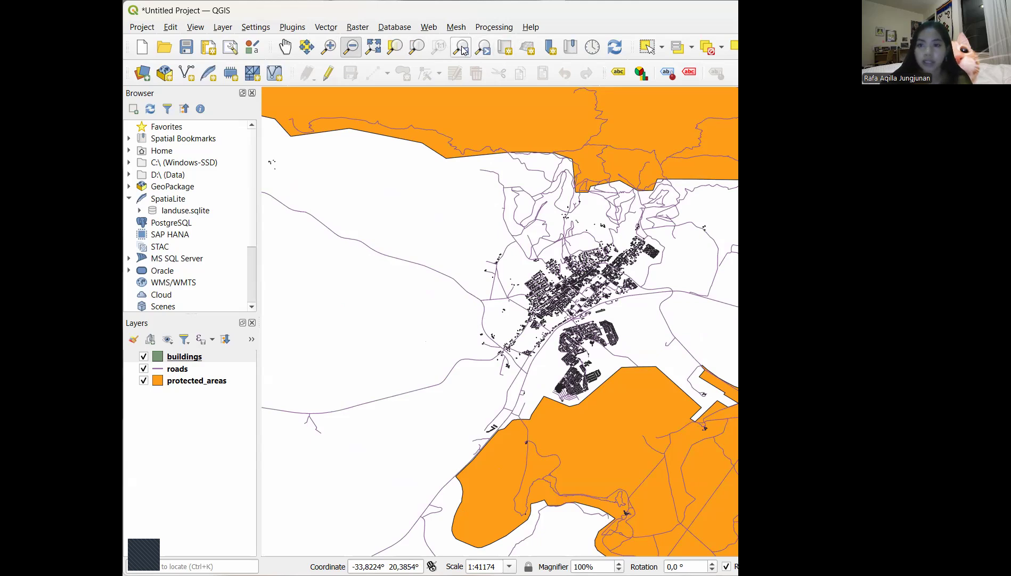
left_click(491, 48)
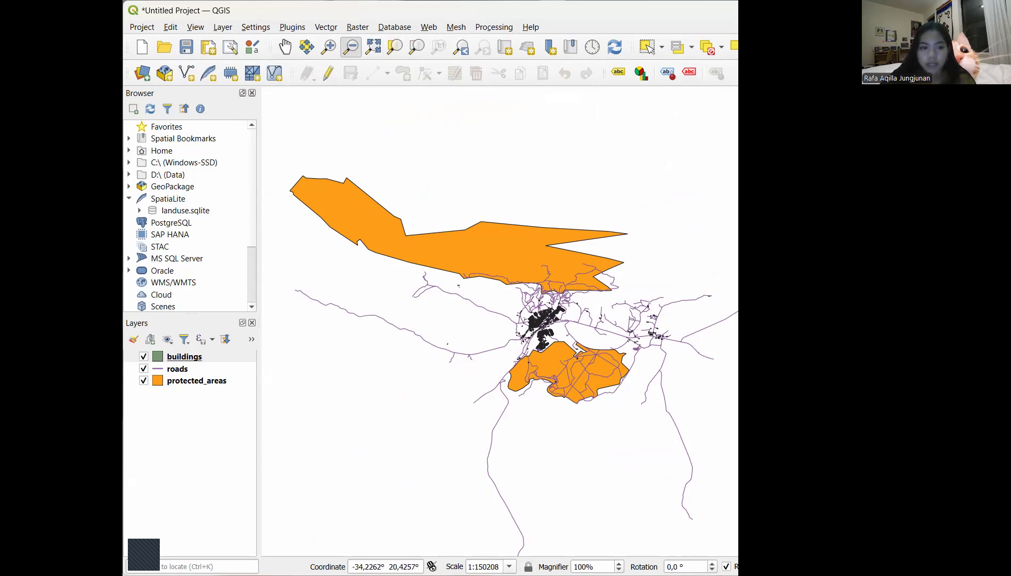
Set the map scale to 1:50000
left_click_drag(500, 567, 474, 567)
key("BackSpace")
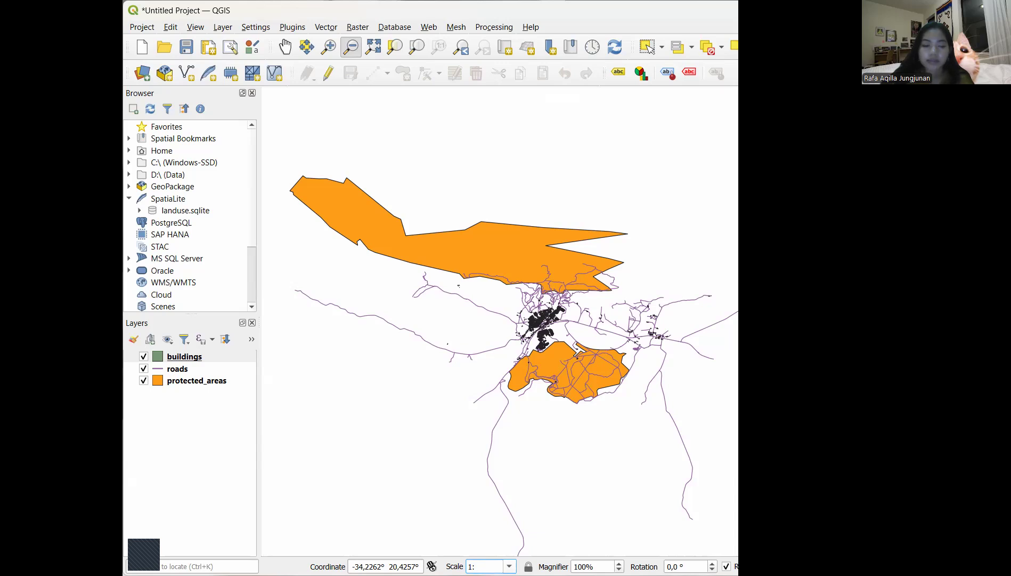
type("50000")
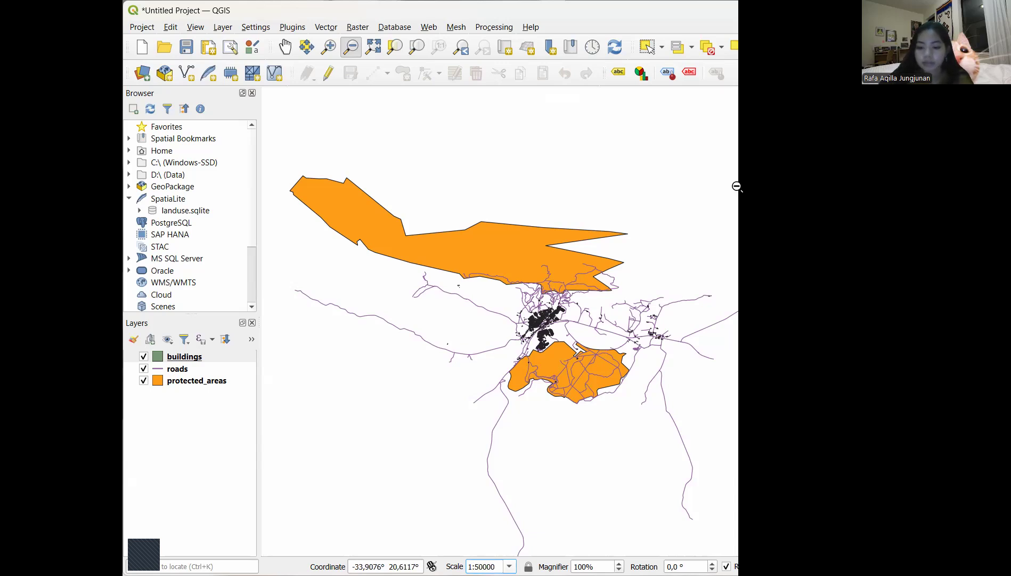
key("Return")
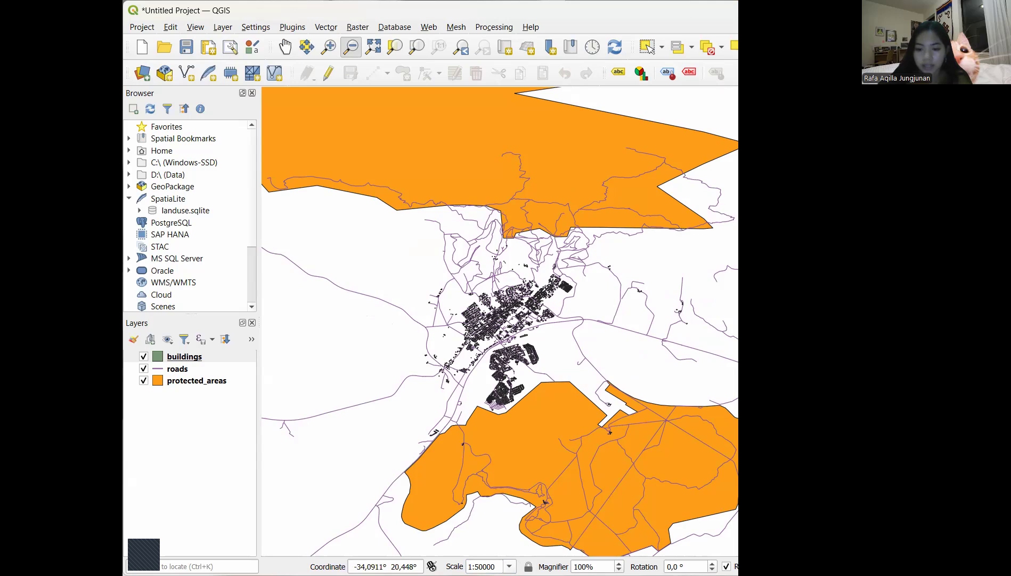
View the map at the preset scales 1:100000 and 1:5000, and zoom back out to the whole town
left_click(510, 566)
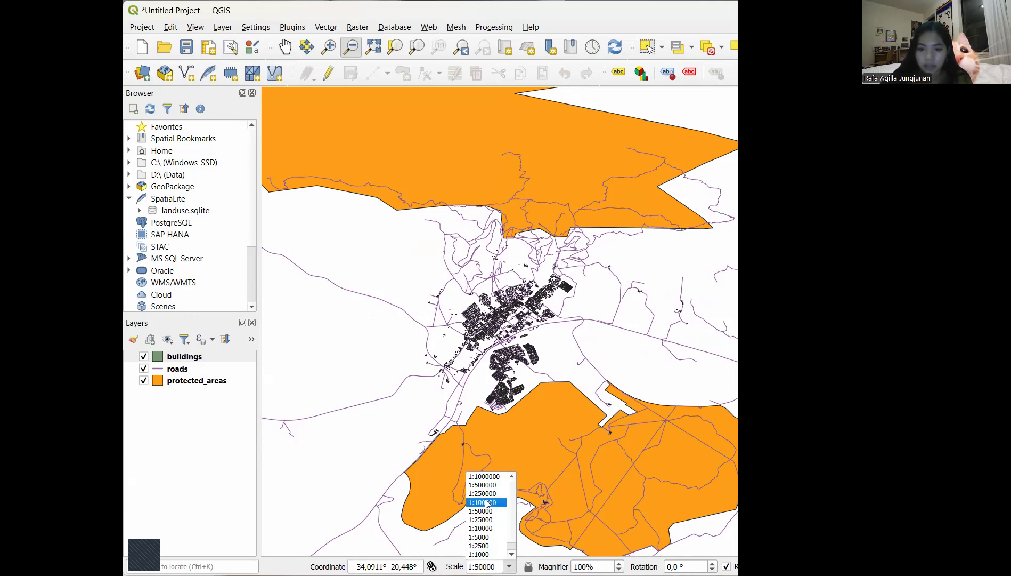
left_click(486, 502)
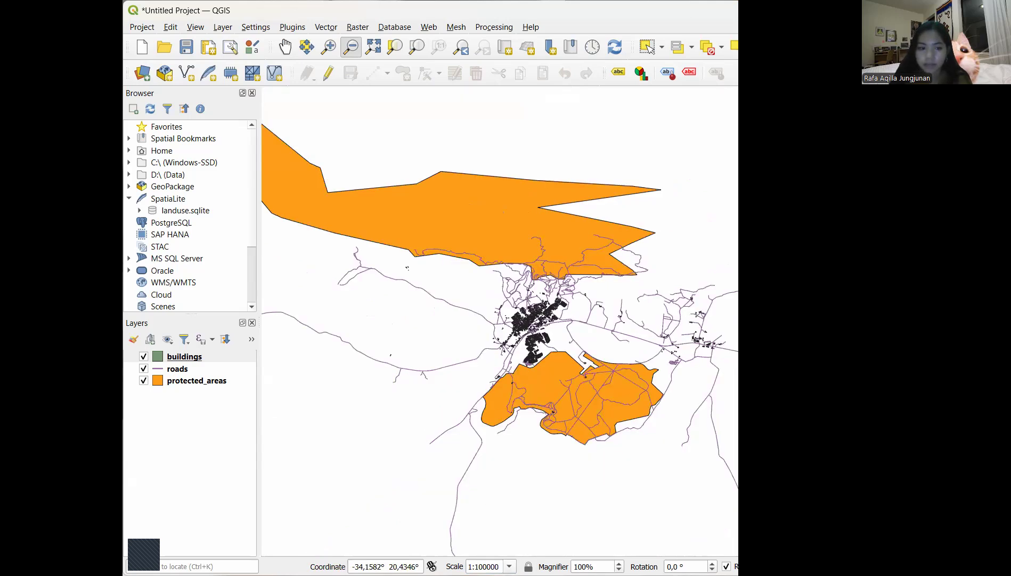
left_click(510, 566)
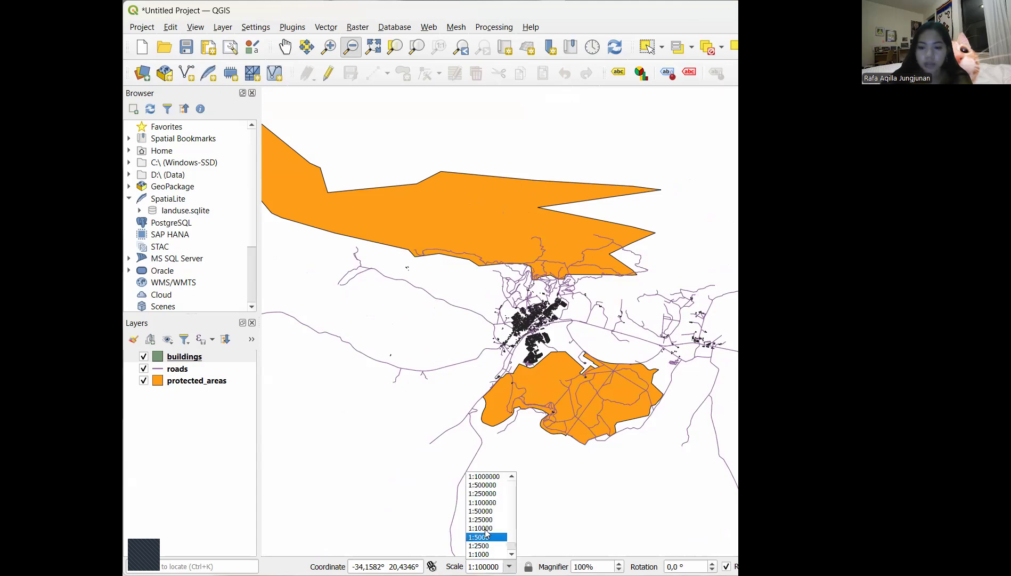
left_click(486, 537)
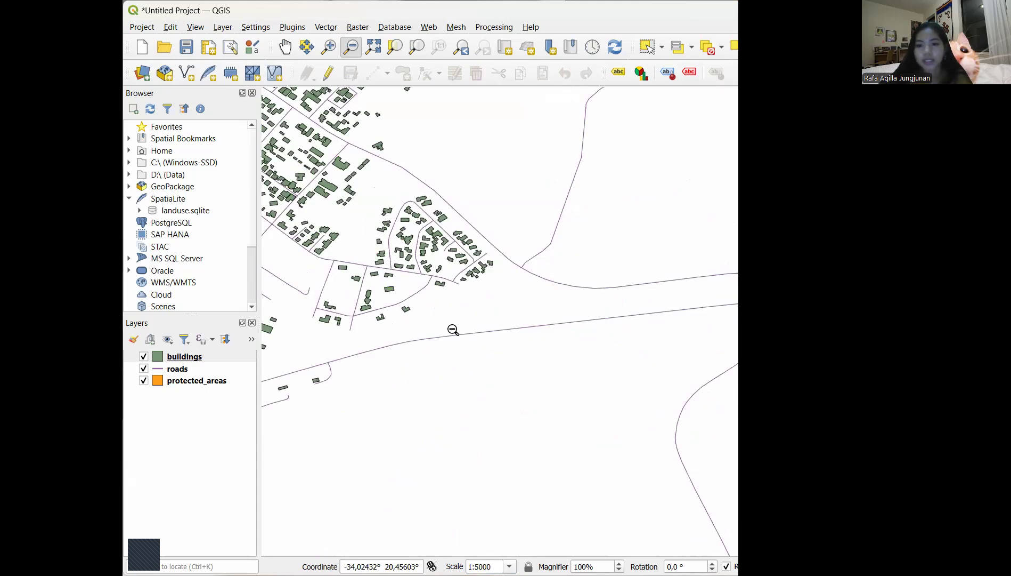
left_click_drag(453, 330, 601, 420)
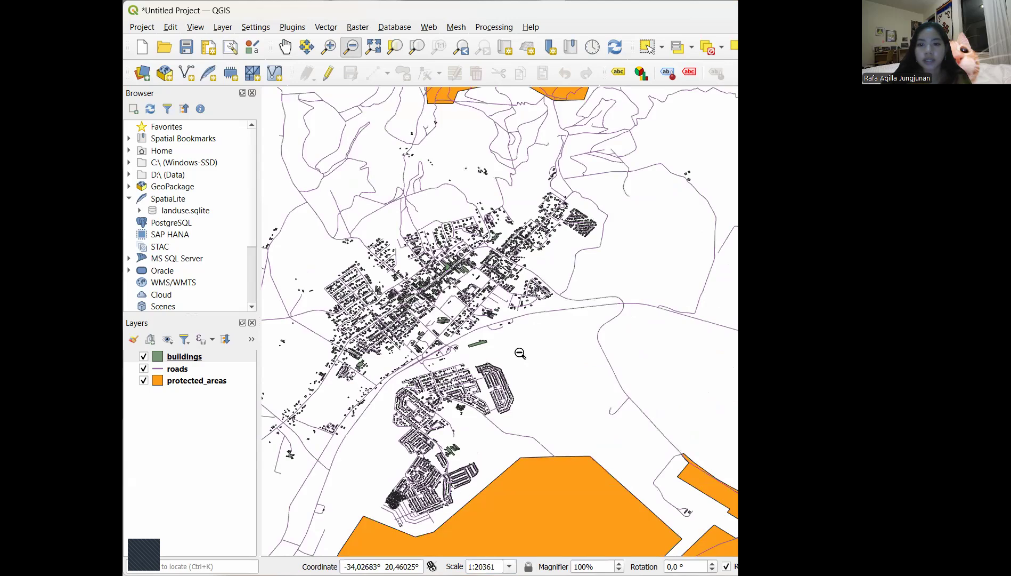
left_click(285, 48)
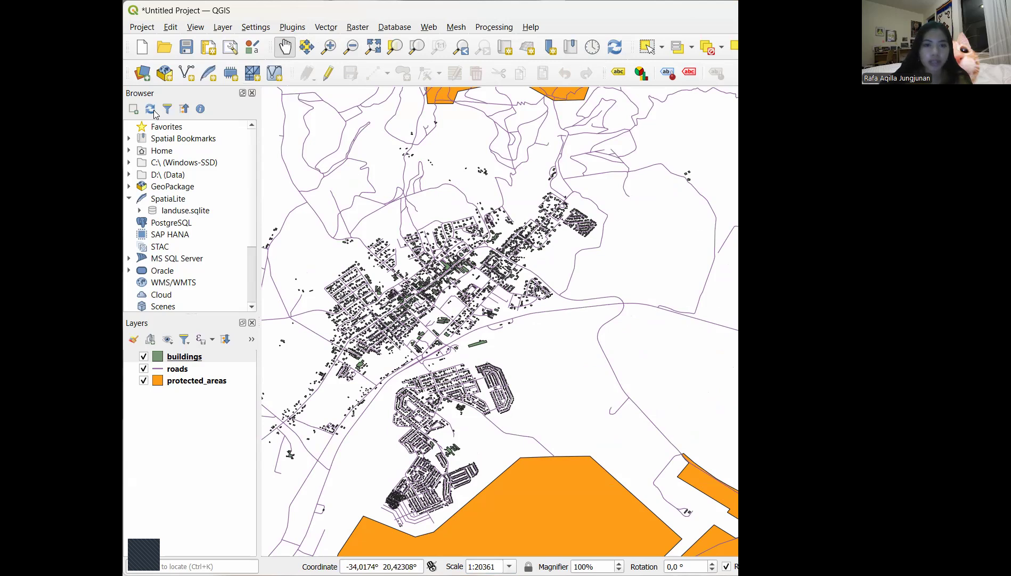
Reopen the recent basic_map project, discarding the changes in the untitled project
left_click(142, 28)
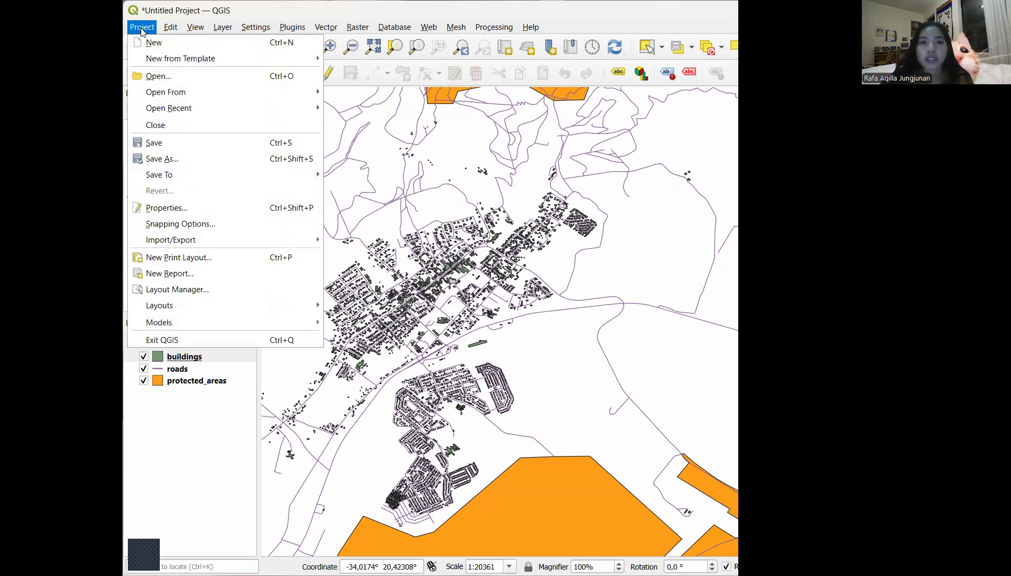
mouse_move(196, 109)
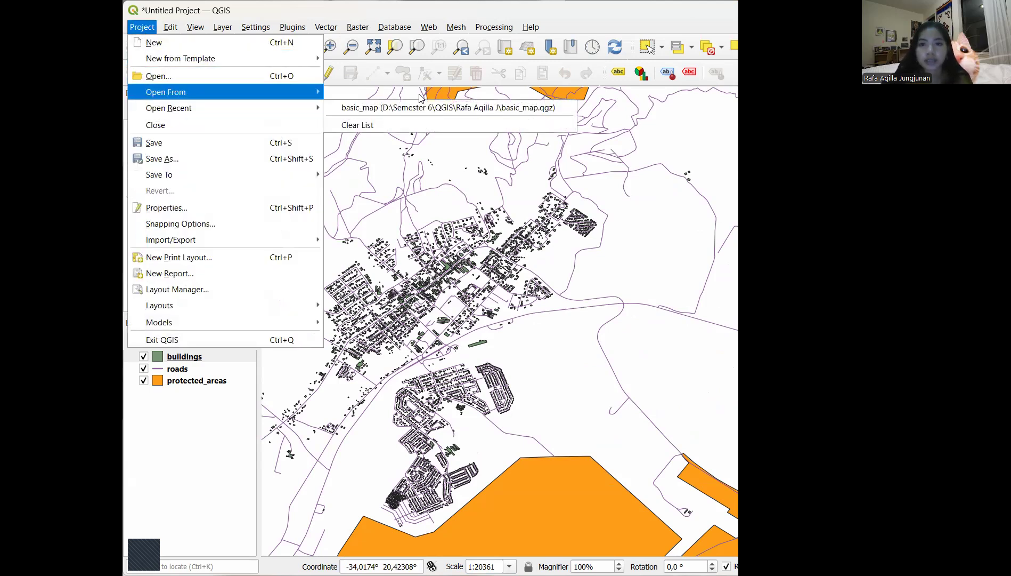
left_click(381, 112)
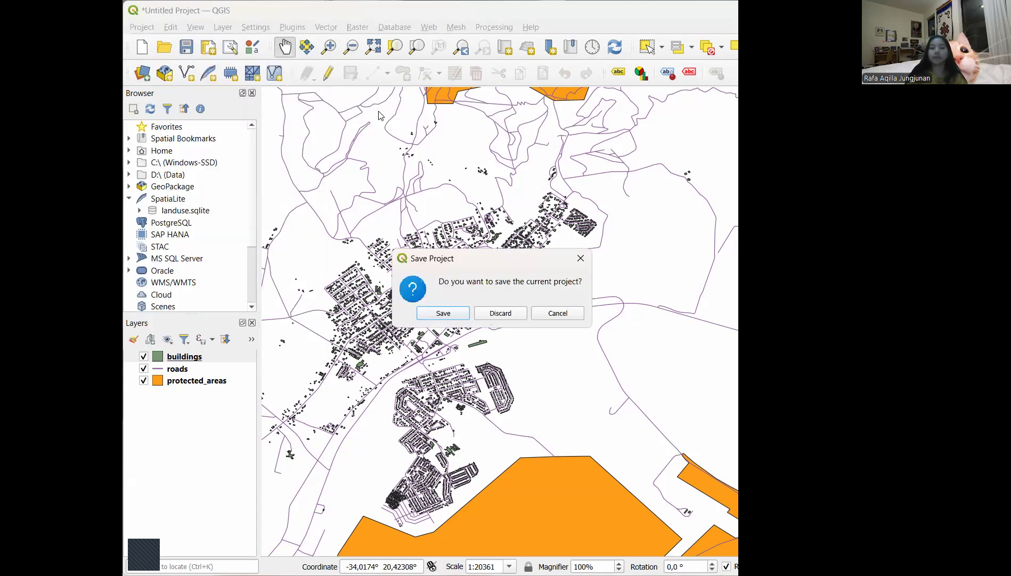
left_click(501, 315)
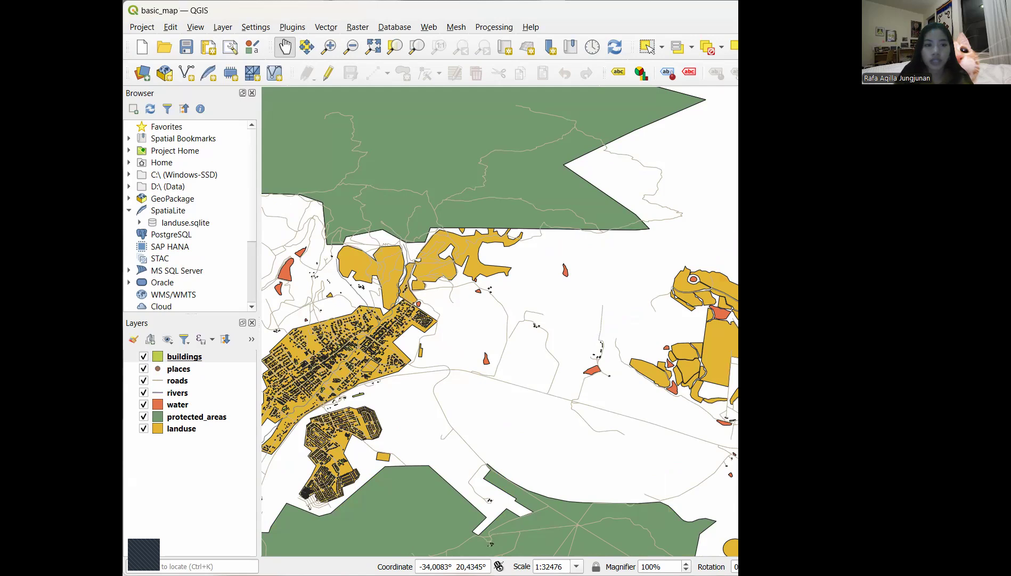
Change the landuse layer's fill colour to grey in its symbology and save the project
mouse_move(186, 431)
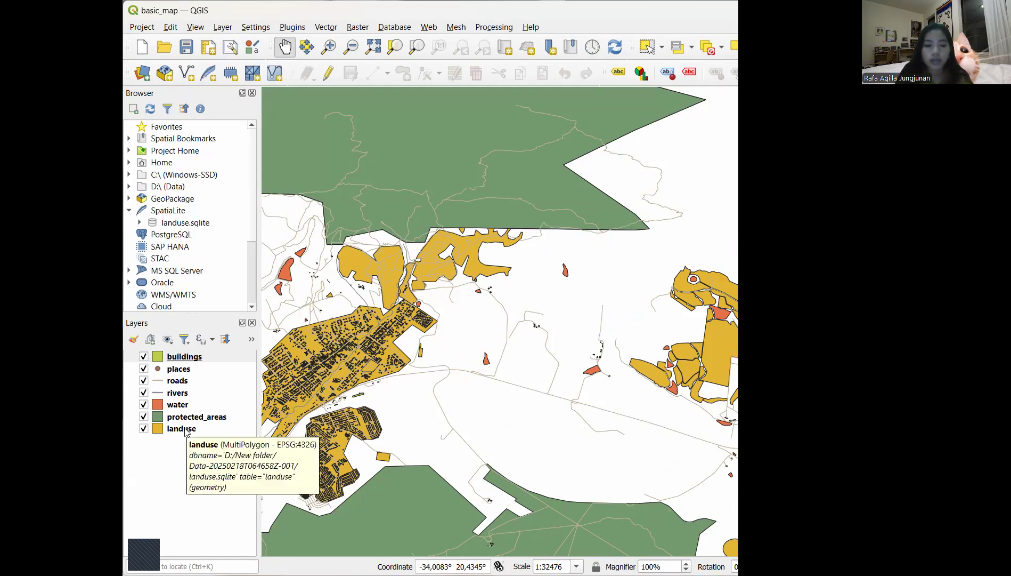
left_click(185, 430)
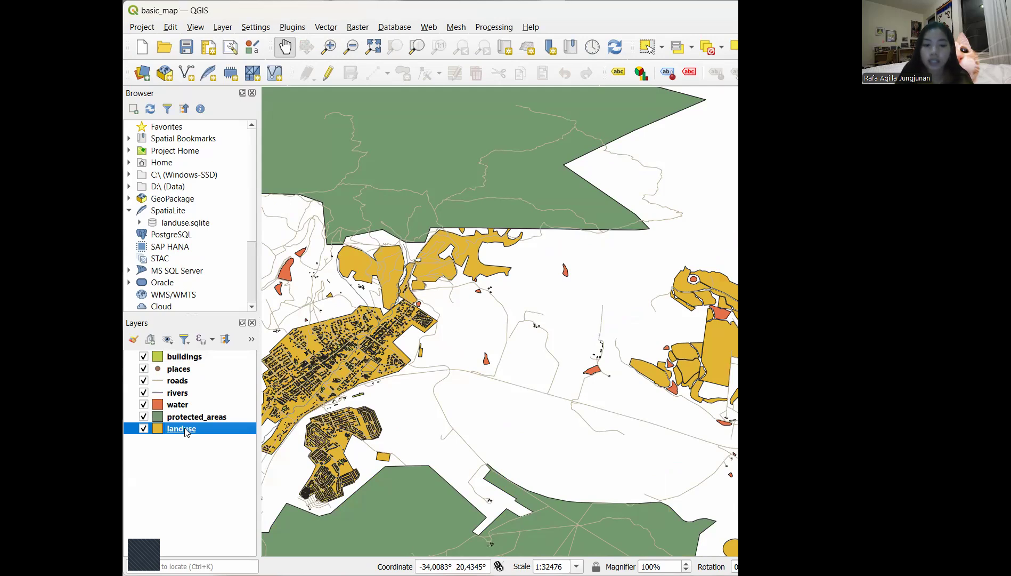
right_click(185, 429)
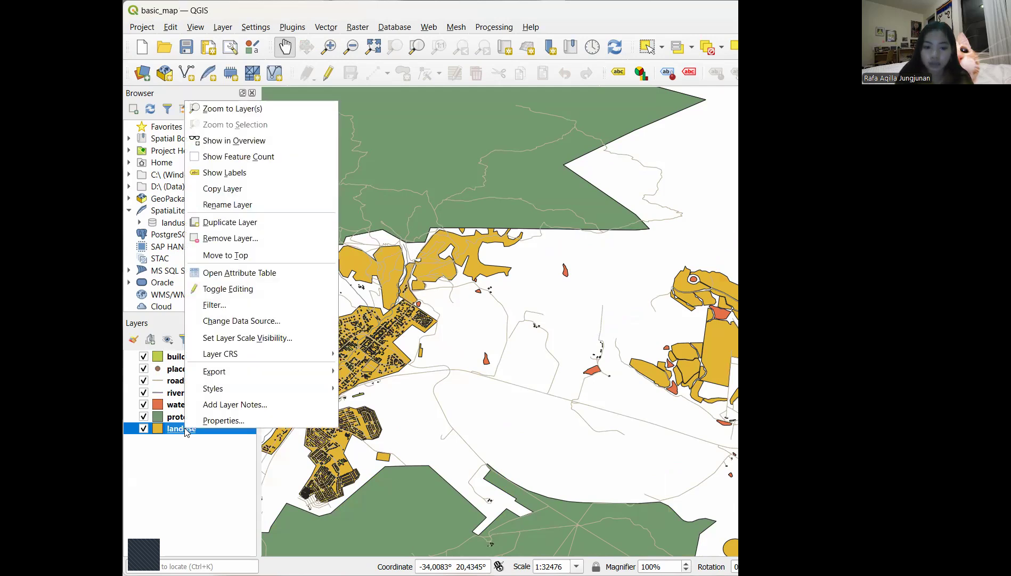
left_click(224, 421)
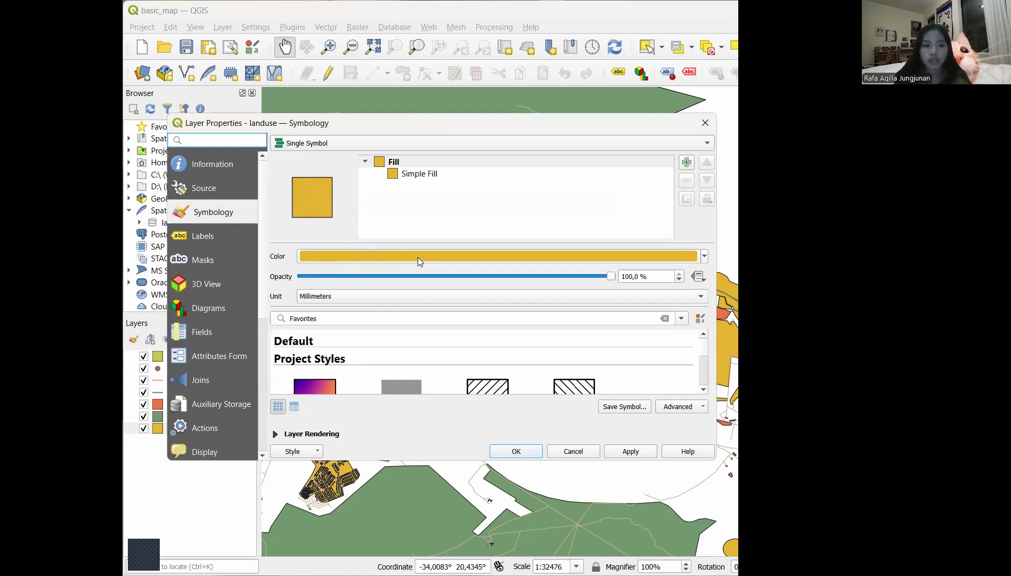
left_click(705, 257)
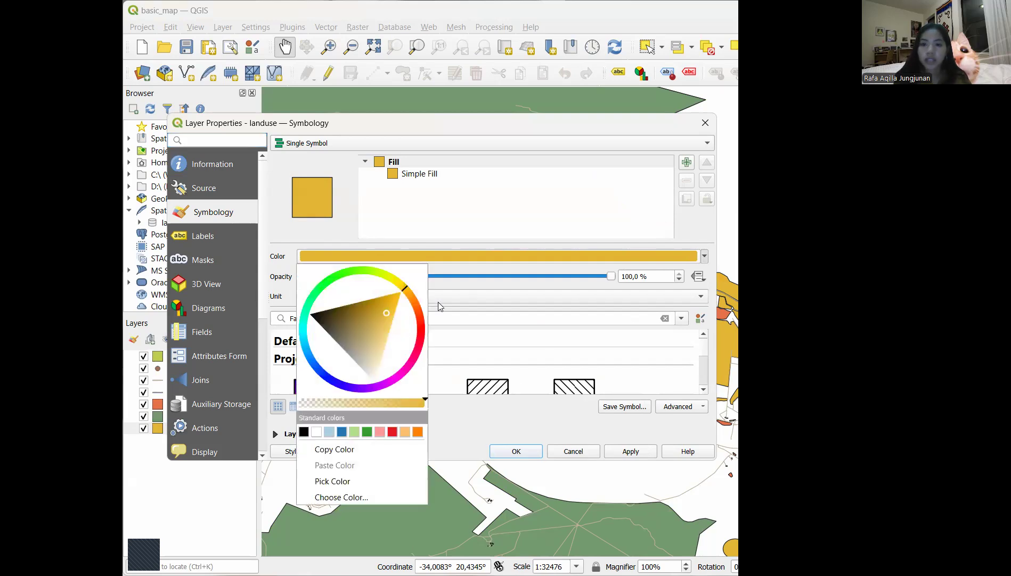
mouse_move(383, 315)
left_mouse_down()
mouse_move(324, 350)
mouse_move(336, 385)
left_mouse_up()
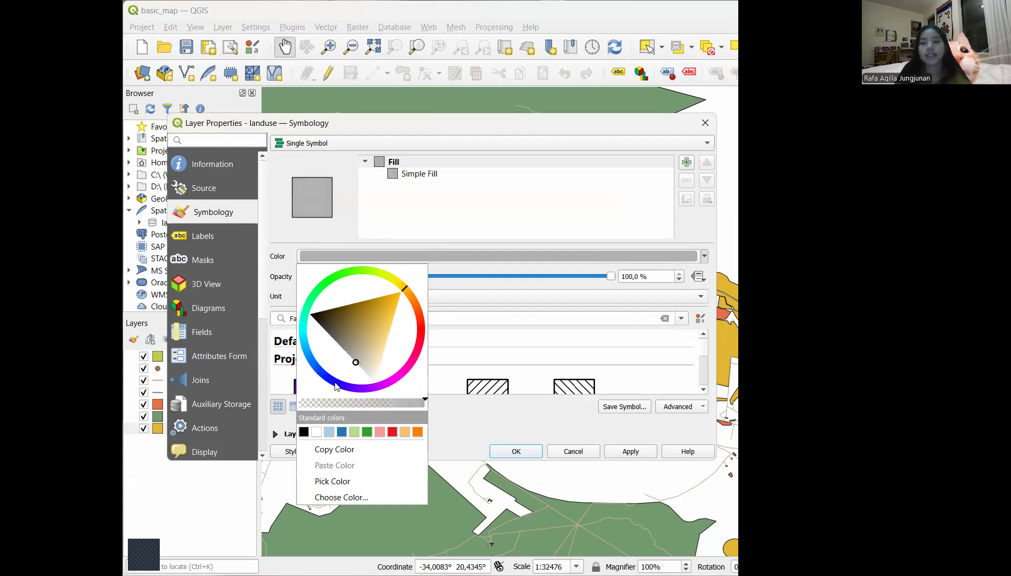
left_click(517, 452)
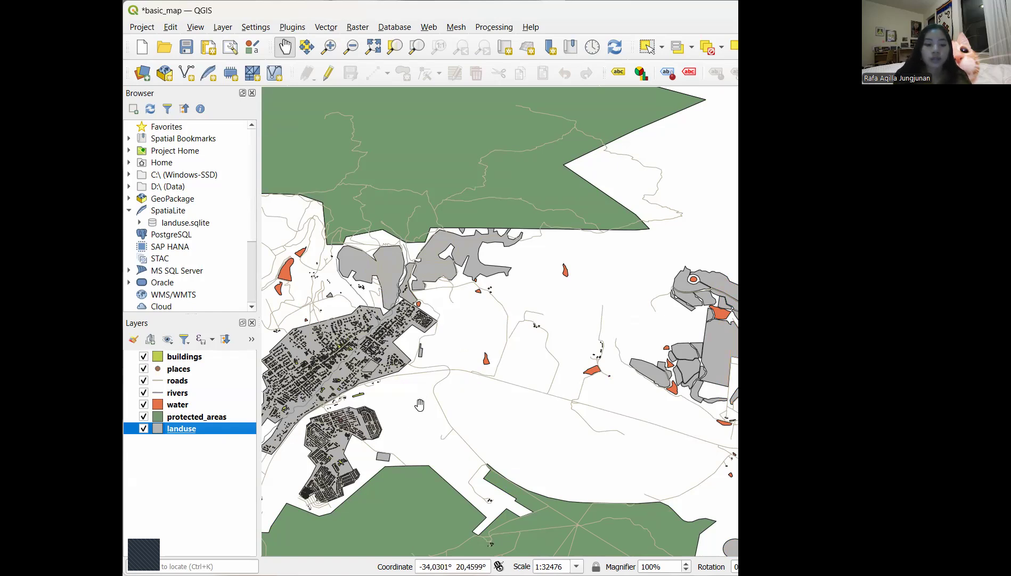
key("ctrl+s")
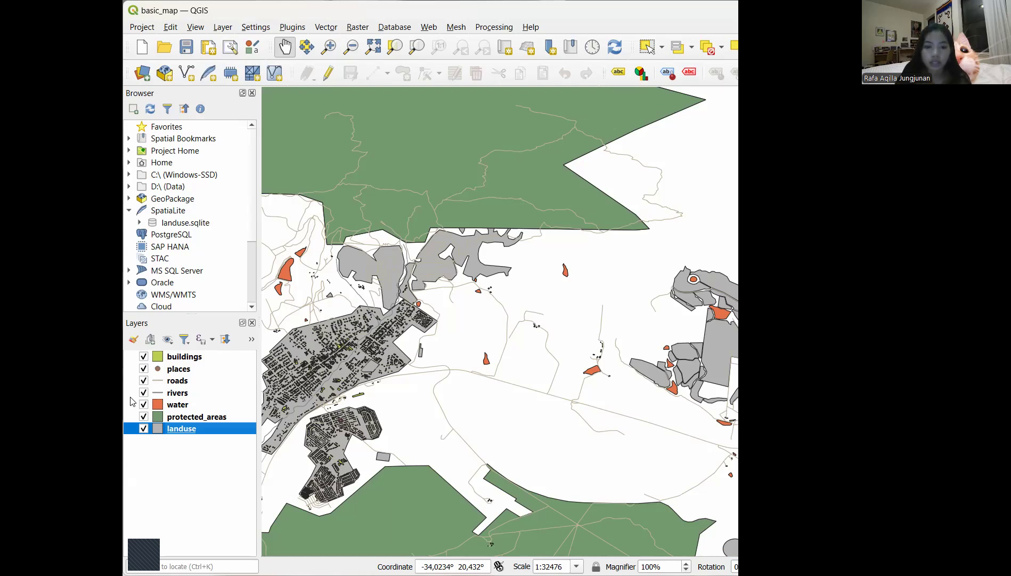
Change the water layer's style colour to blue
left_click(179, 407)
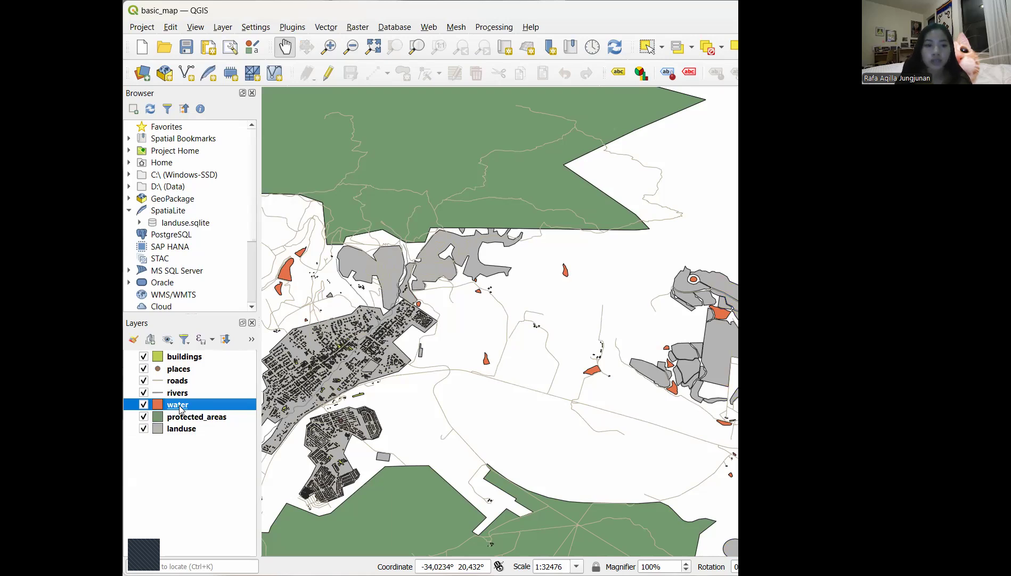
right_click(180, 406)
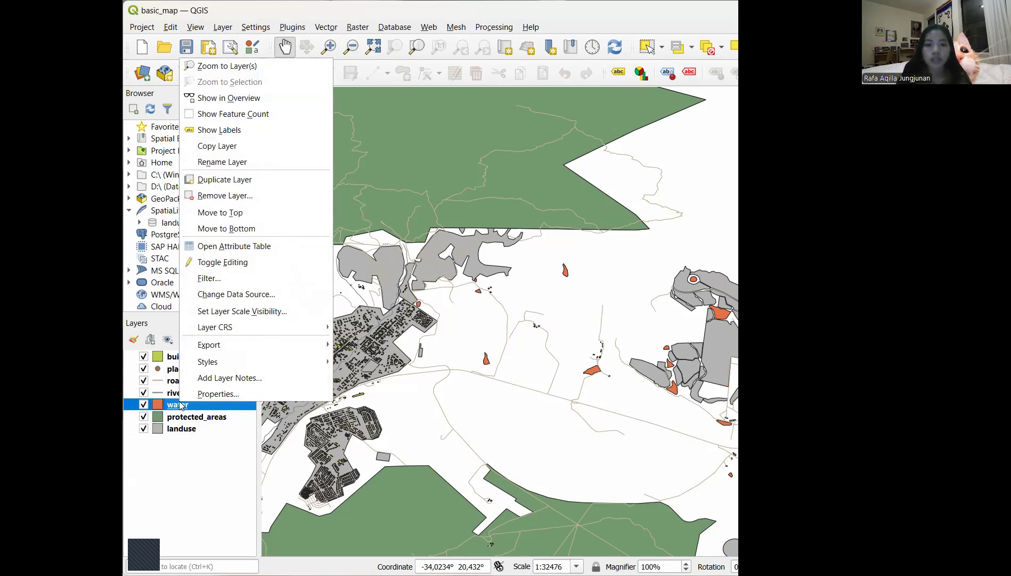
mouse_move(305, 361)
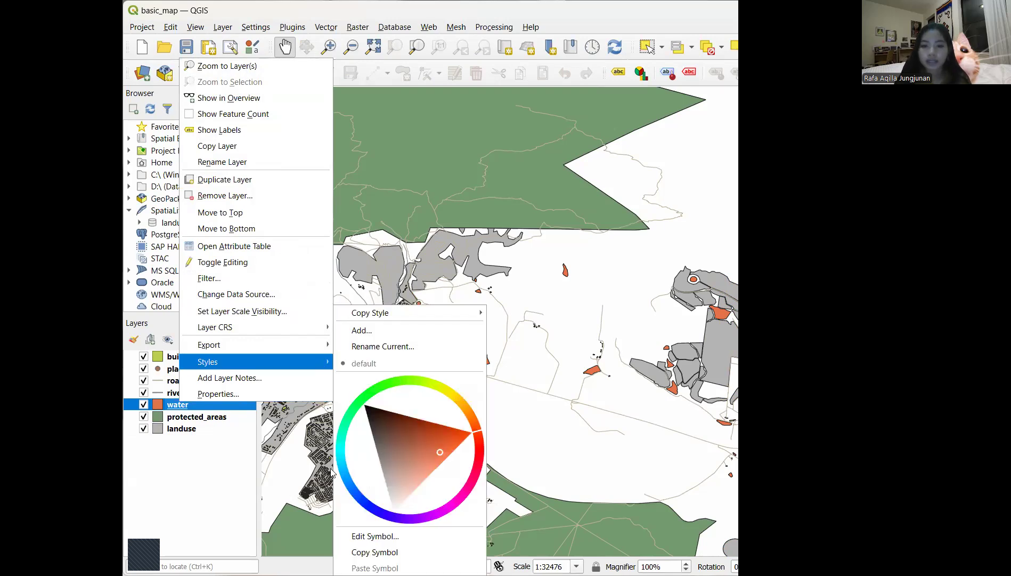
left_click(338, 453)
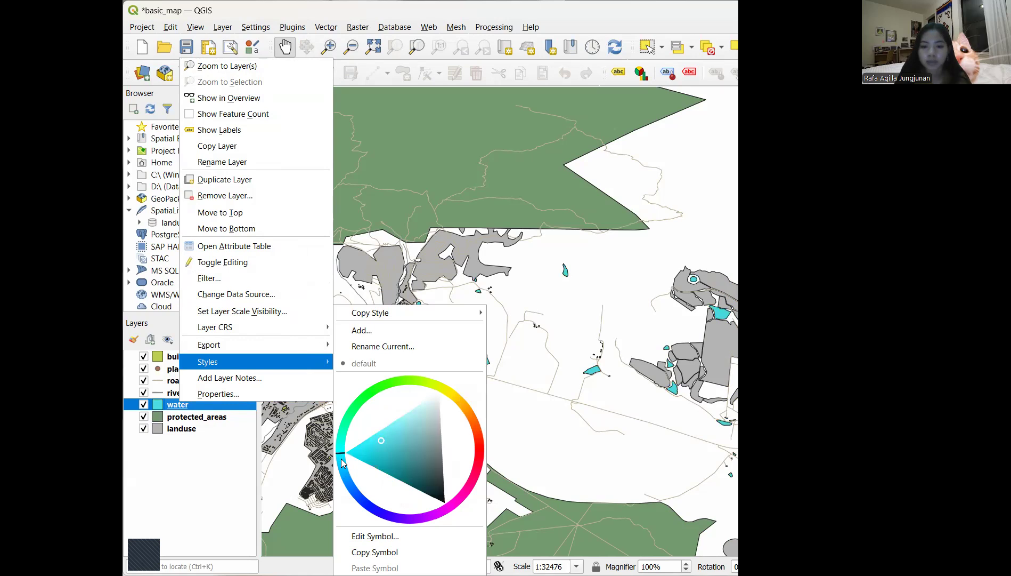
left_click(341, 459)
left_click(345, 470)
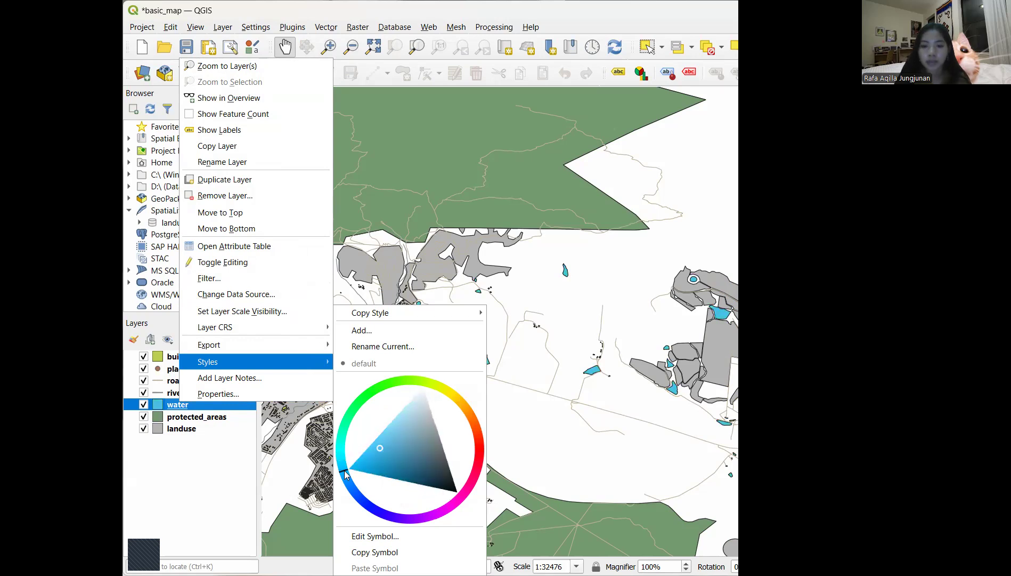
Change the water layer's style colour to a more vivid blue and save the project
left_click_drag(379, 447, 343, 471)
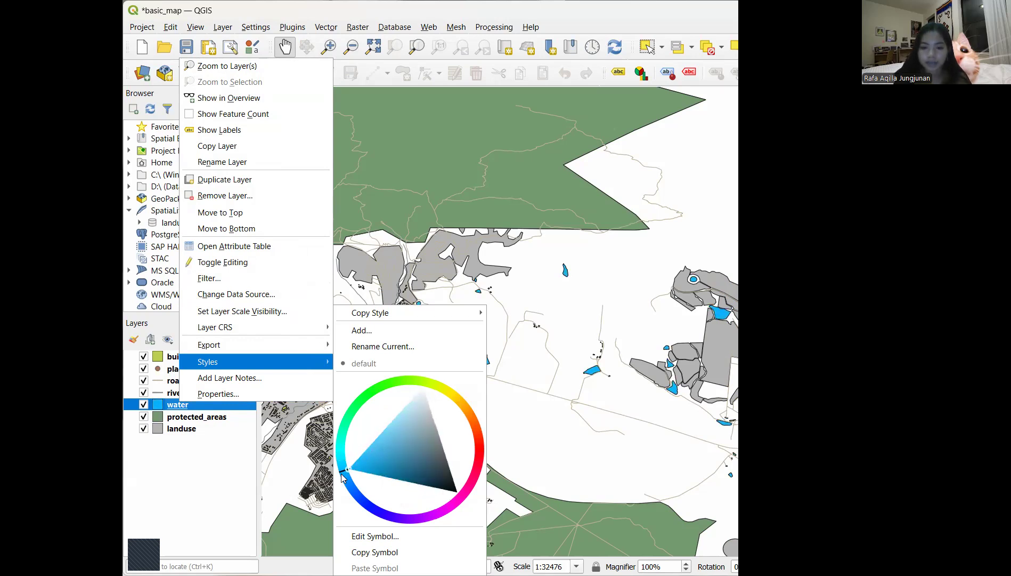
left_click(613, 366)
key("ctrl+s")
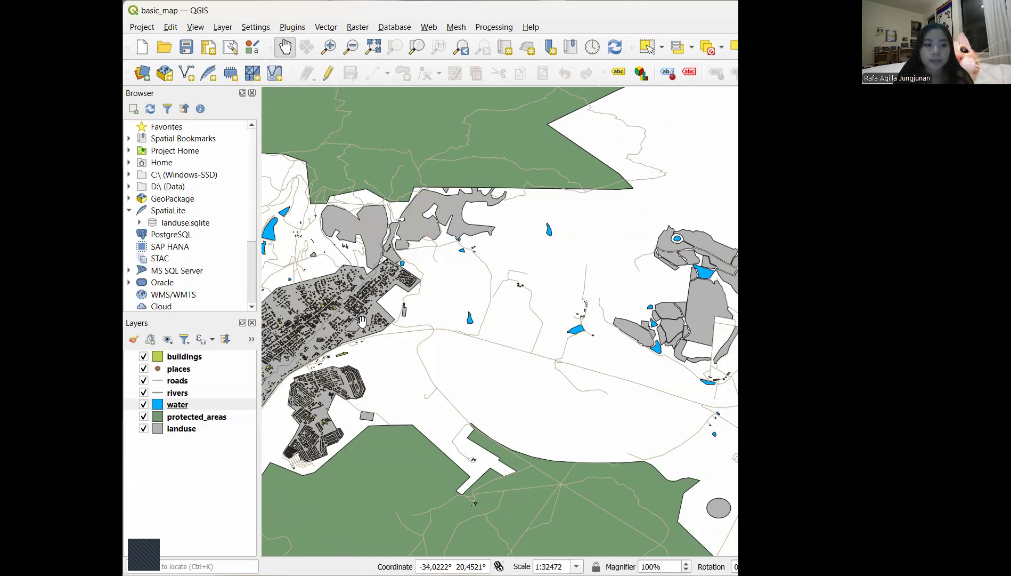
Remove the landuse polygons' outlines by setting the Simple Fill stroke style to No Line in the layer's symbology
left_click(191, 429)
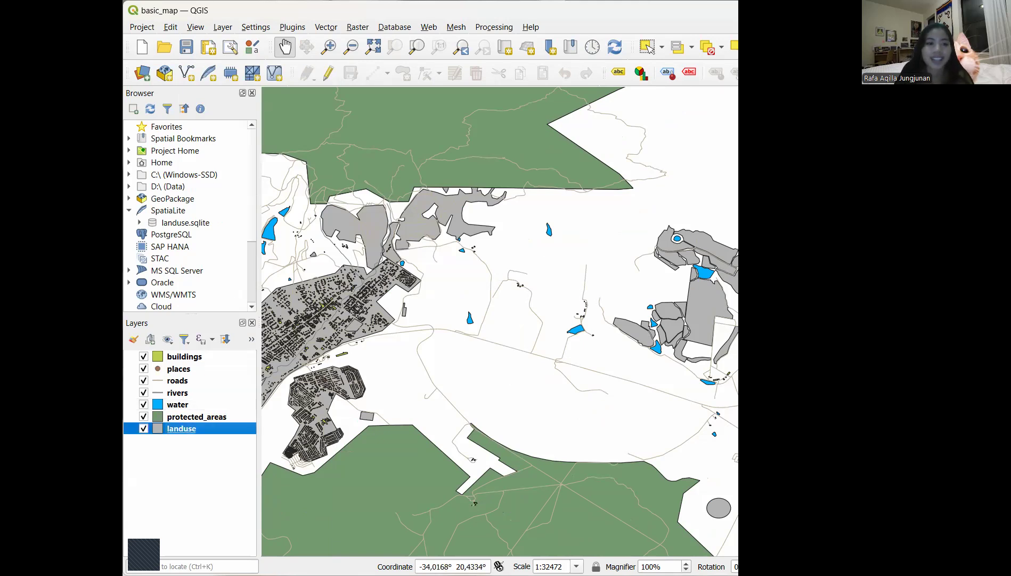
right_click(227, 432)
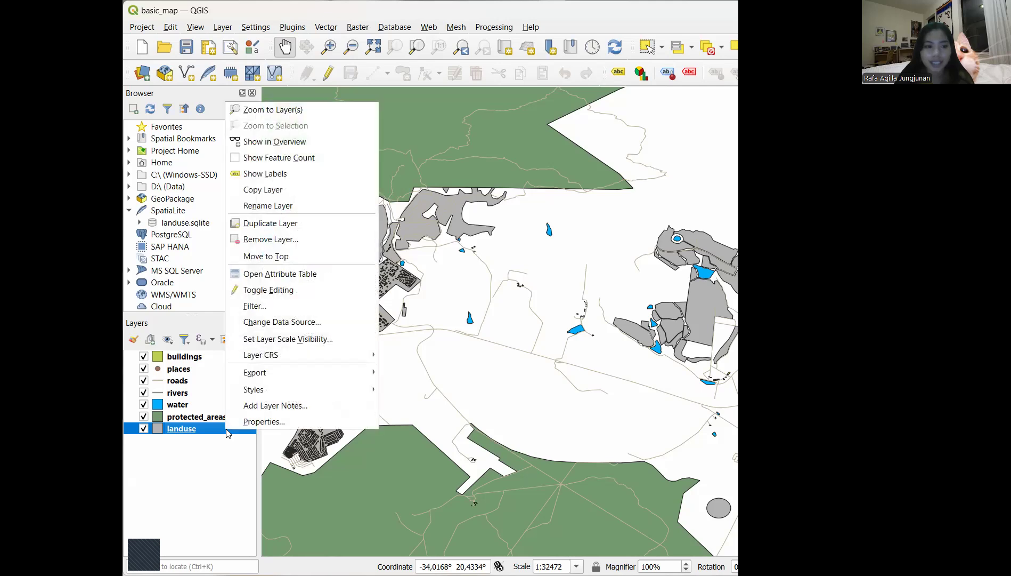
left_click(267, 426)
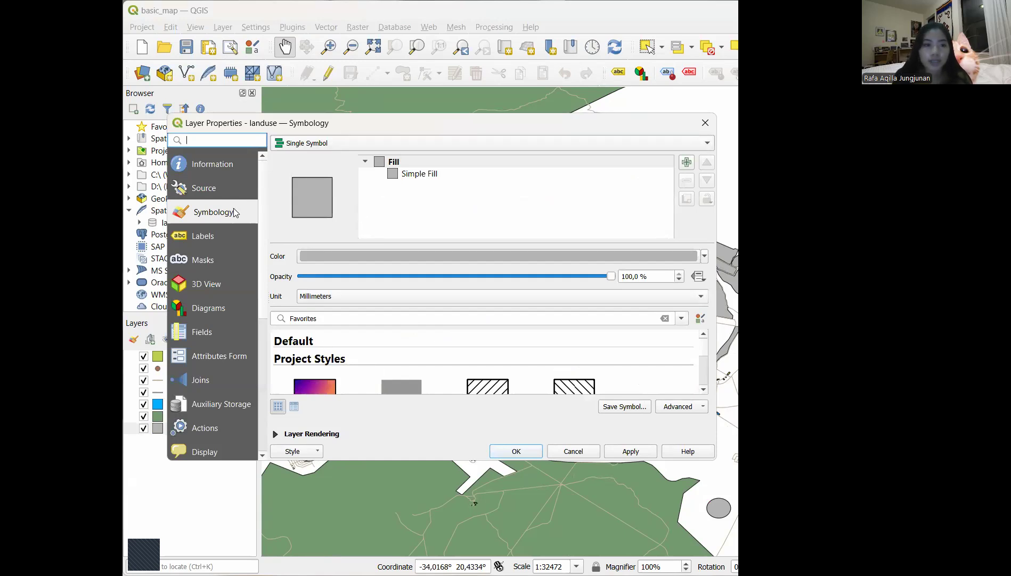
left_click(367, 162)
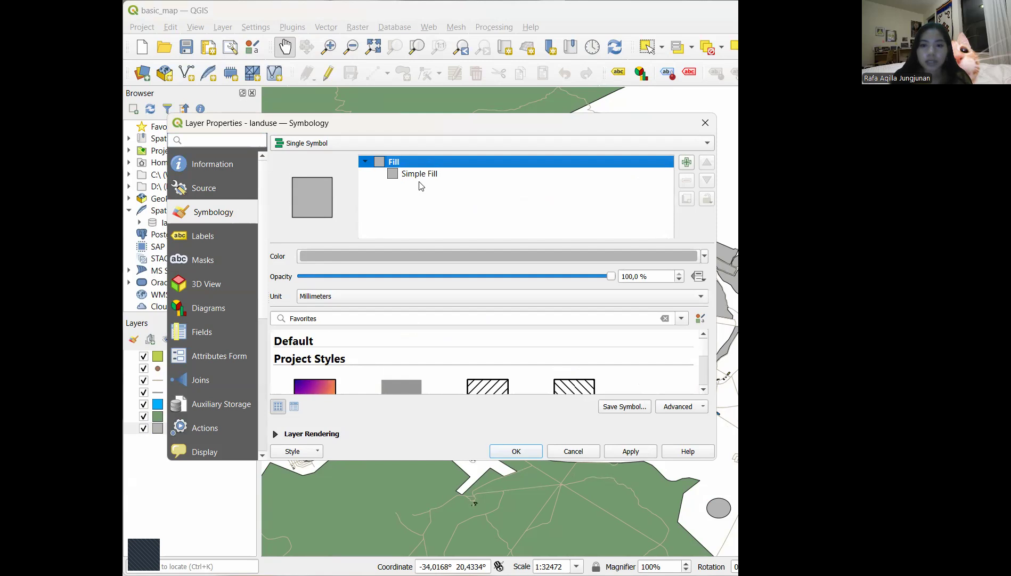
left_click(424, 176)
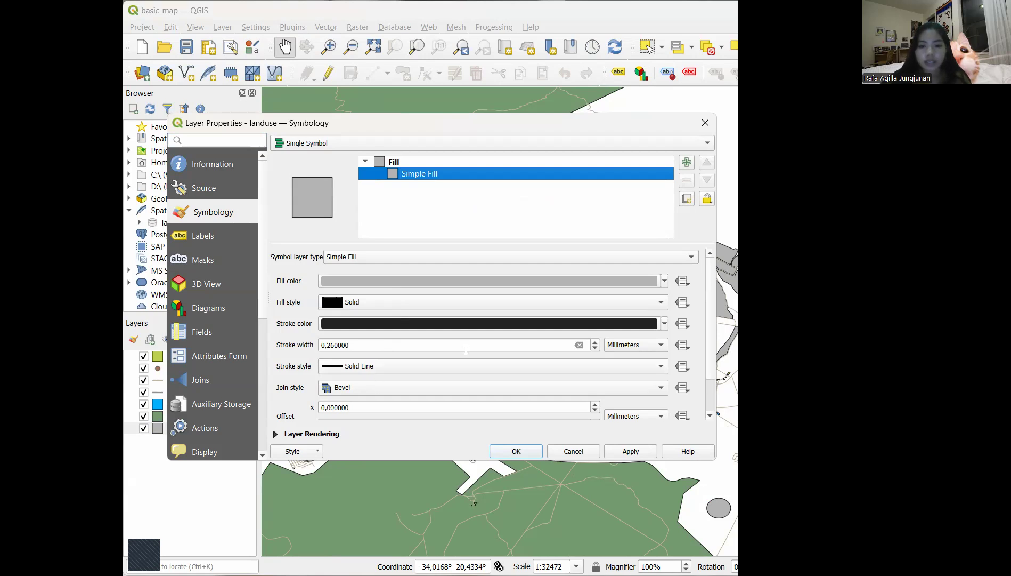
left_click(663, 368)
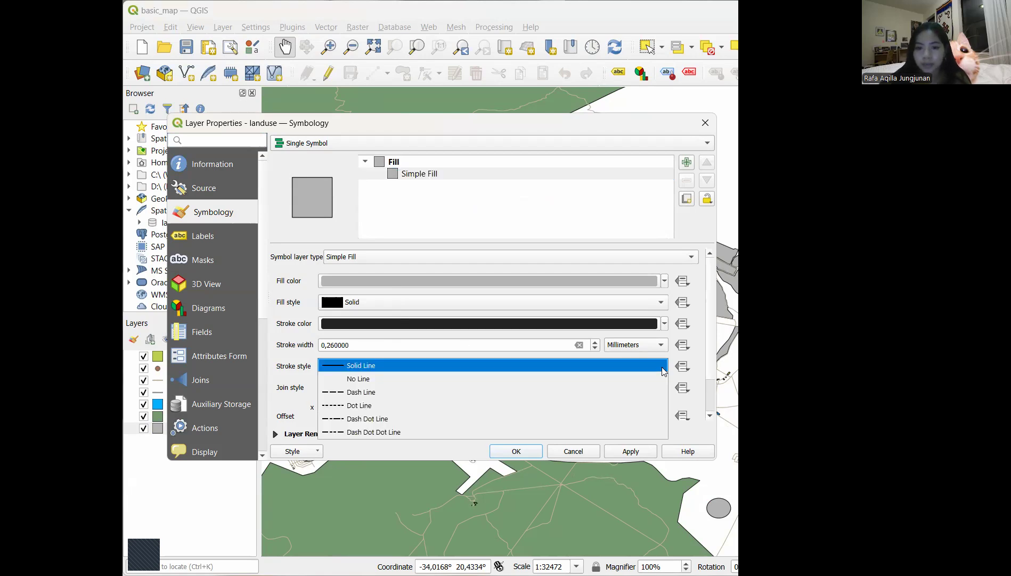
left_click(425, 379)
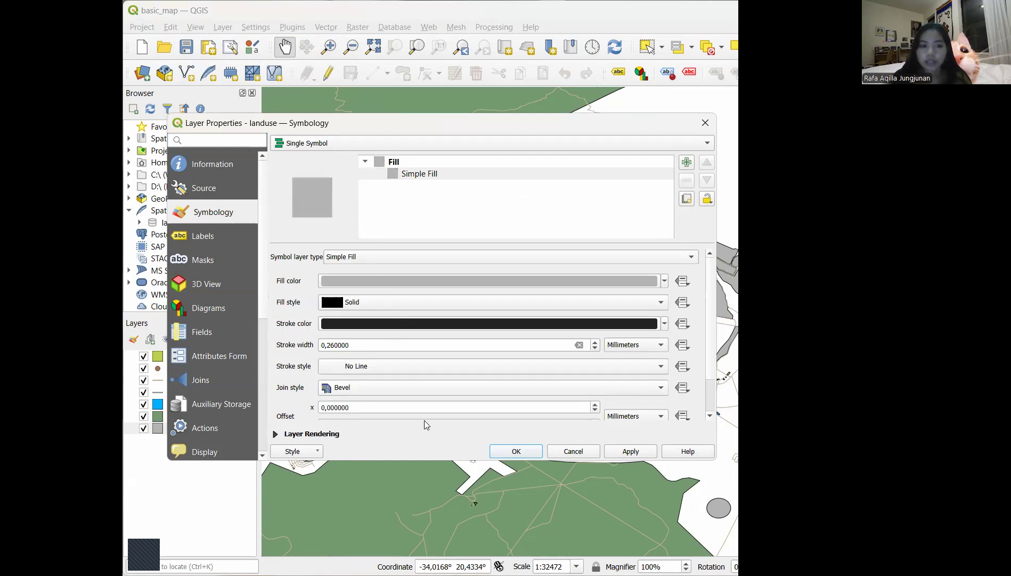
left_click(535, 452)
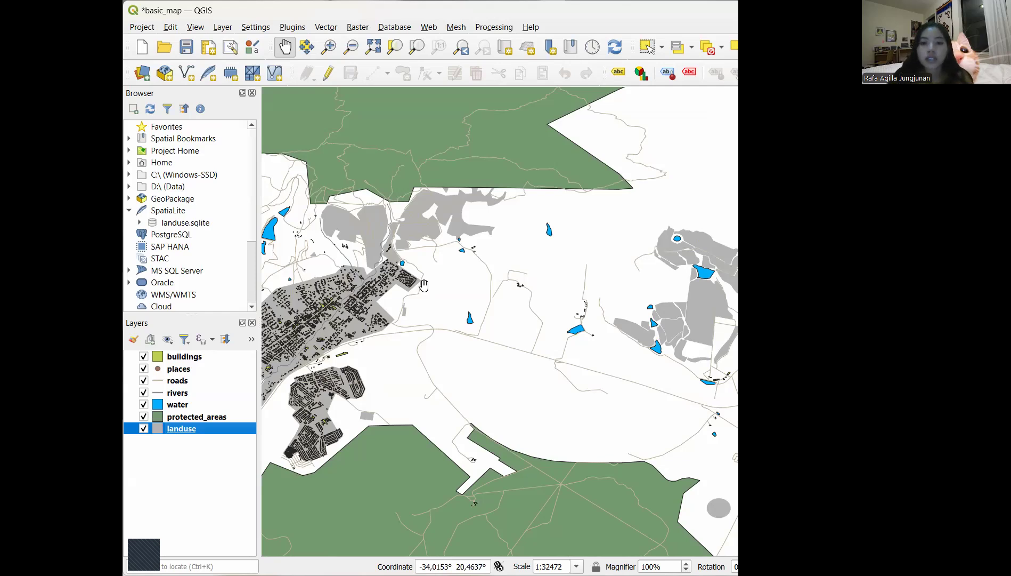
Set the water layer's Simple Fill stroke colour to a darker blue than its fill and apply the symbology
scroll(423, 285, "down", 2)
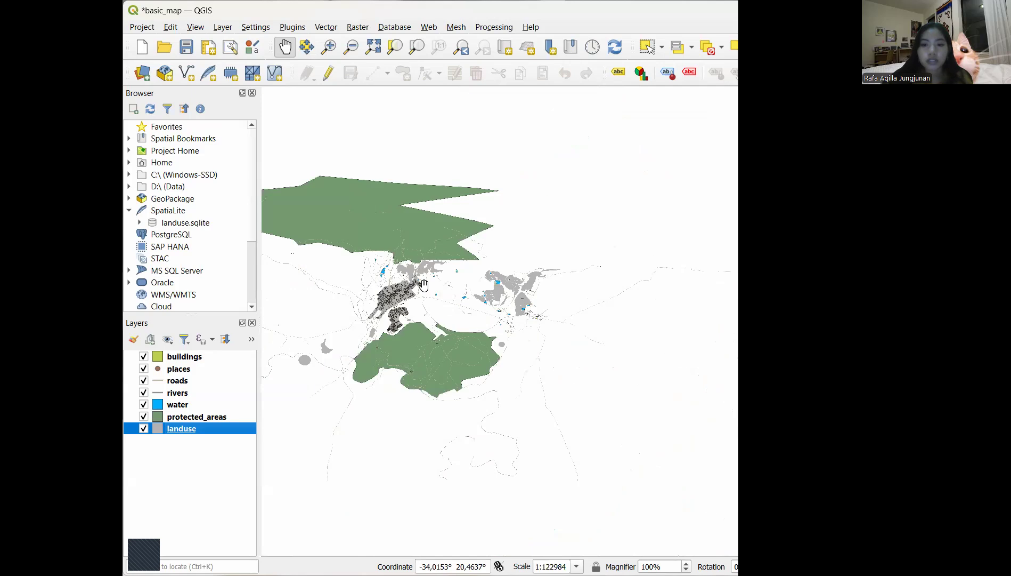
scroll(423, 286, "up", 1)
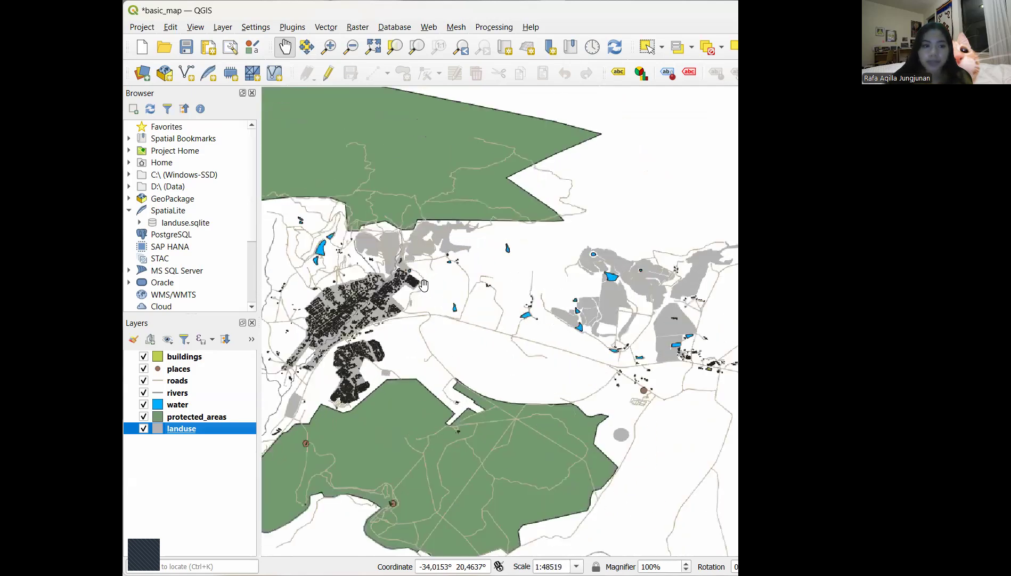
scroll(470, 278, "up", 1)
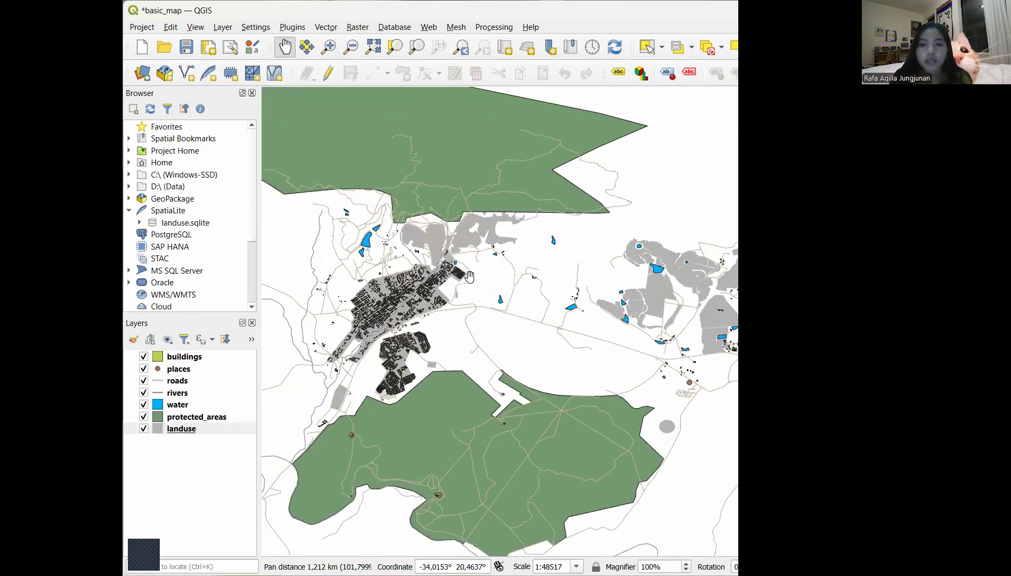
left_click_drag(411, 286, 470, 276)
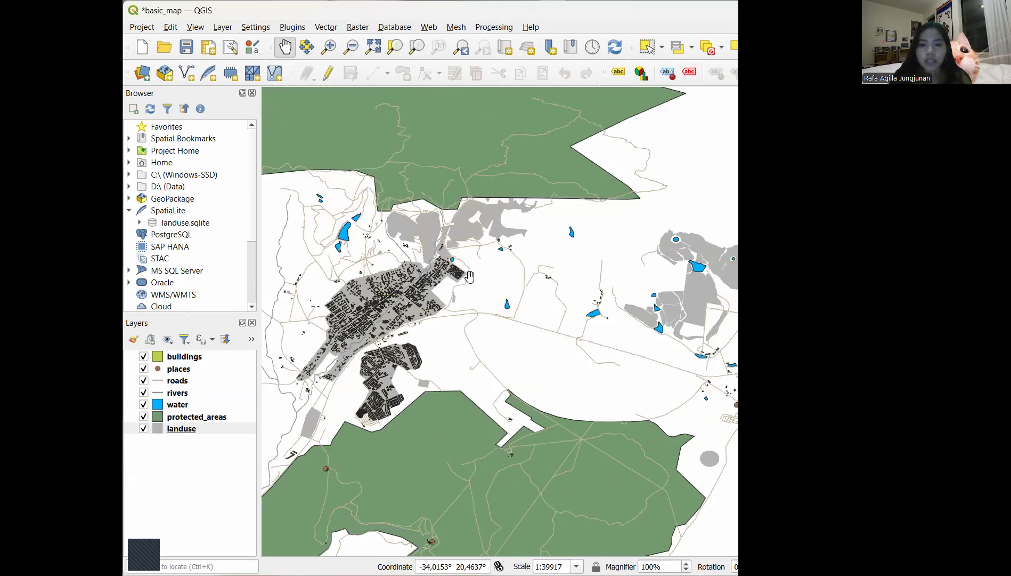
scroll(469, 276, "up", 1)
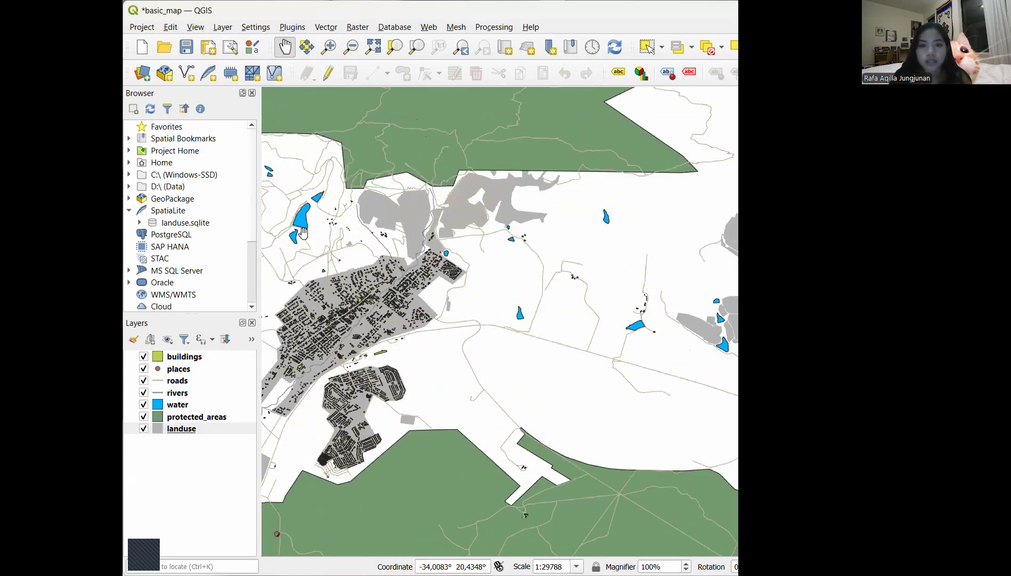
scroll(305, 235, "up", 1)
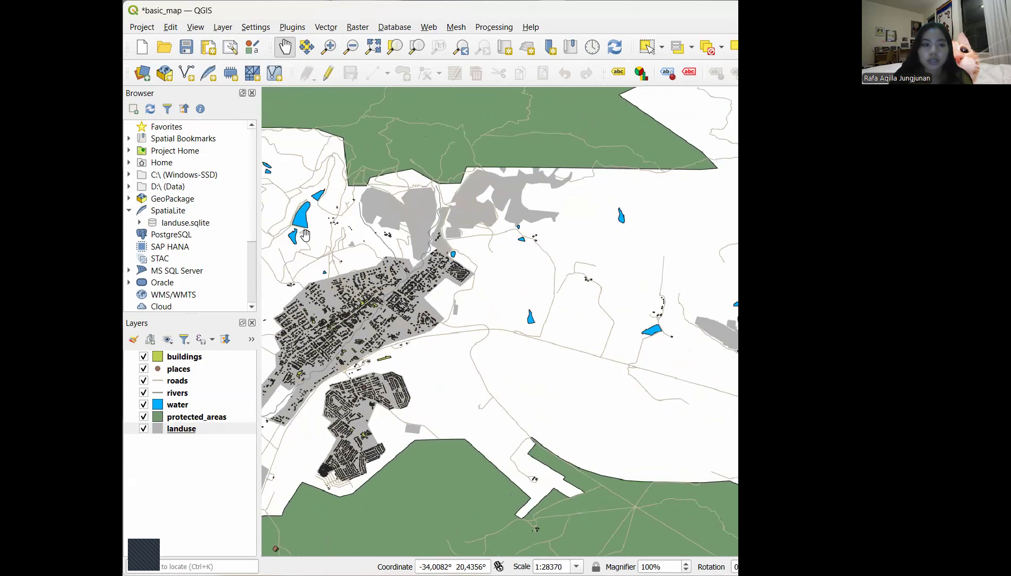
left_click(196, 408)
right_click(196, 409)
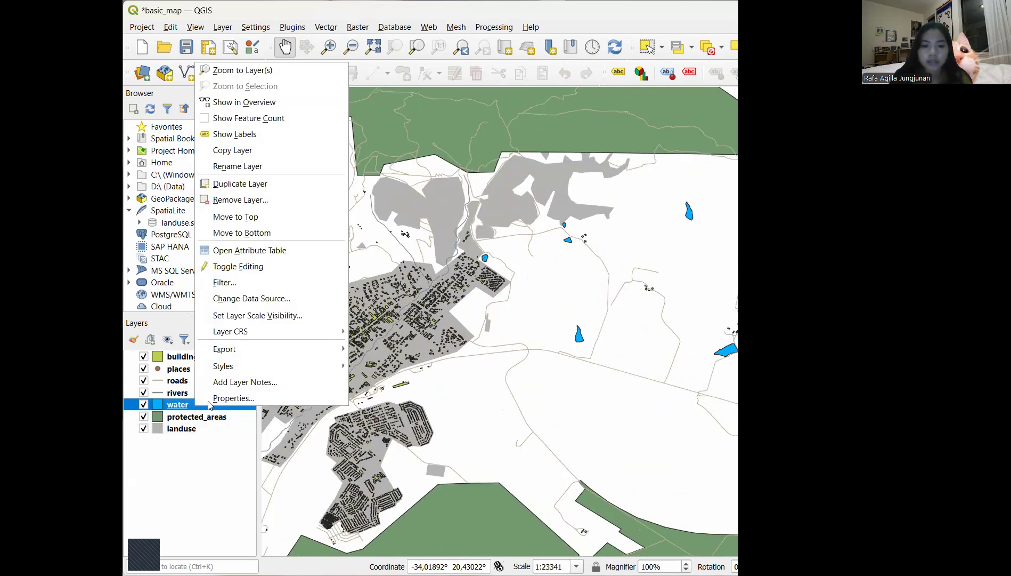
left_click(233, 400)
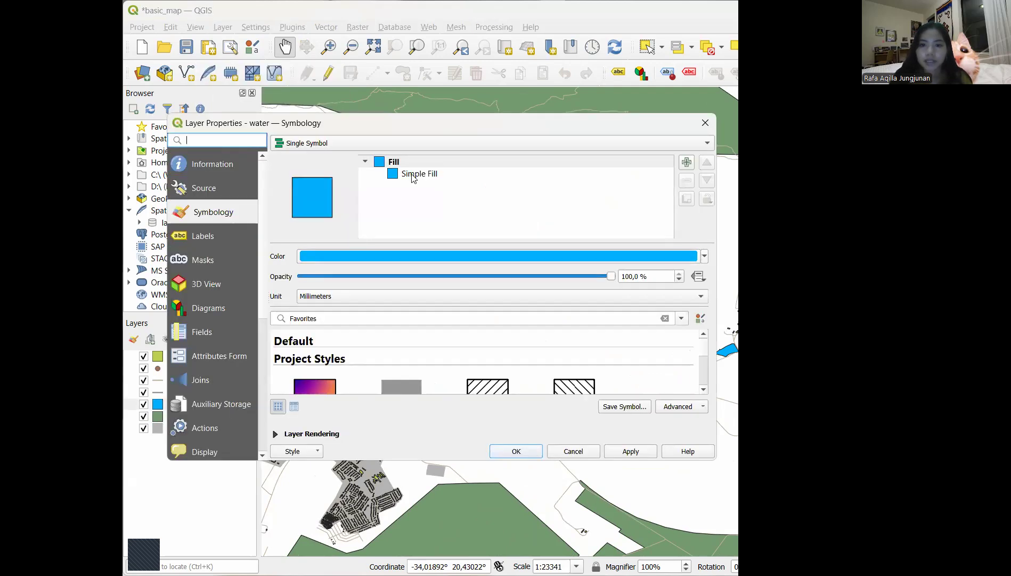
left_click(413, 176)
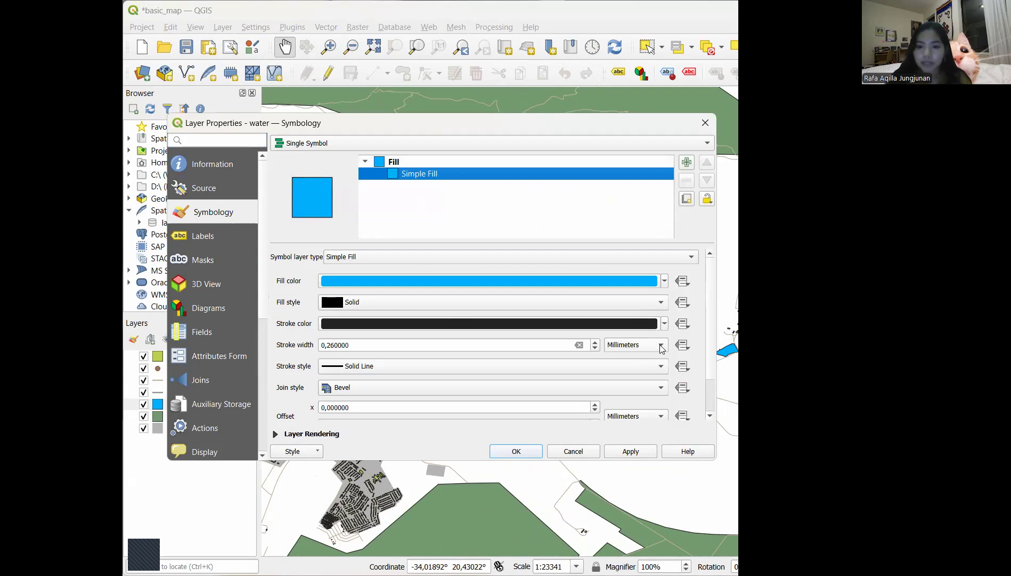
left_click(663, 326)
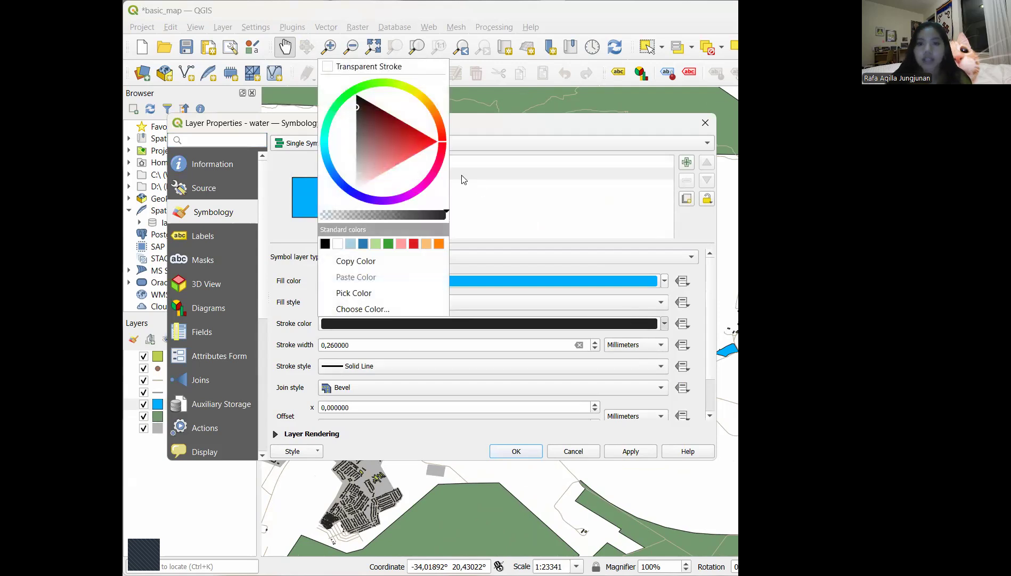
left_click(357, 197)
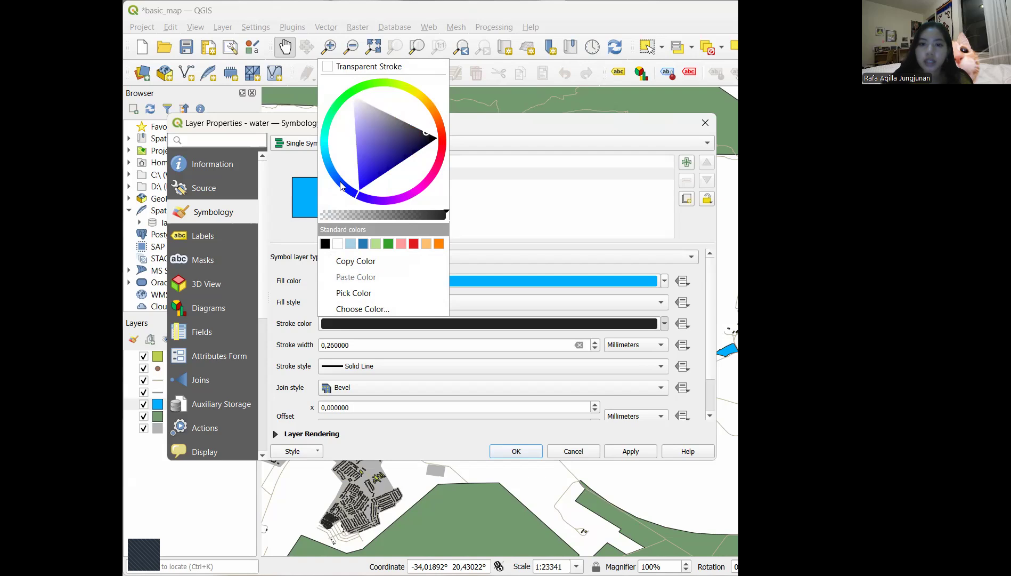
left_click(340, 184)
left_click(346, 177)
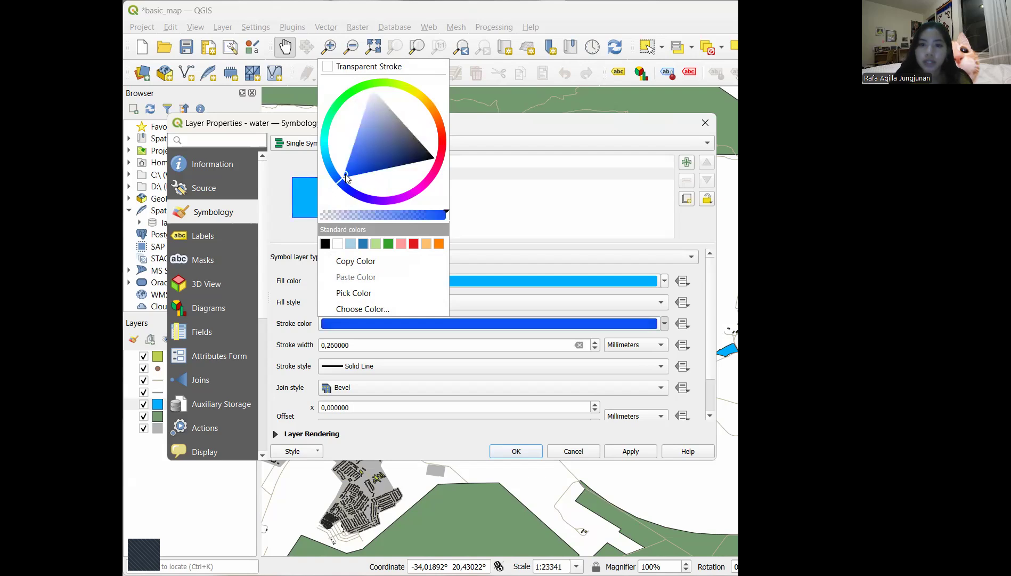
left_click(507, 449)
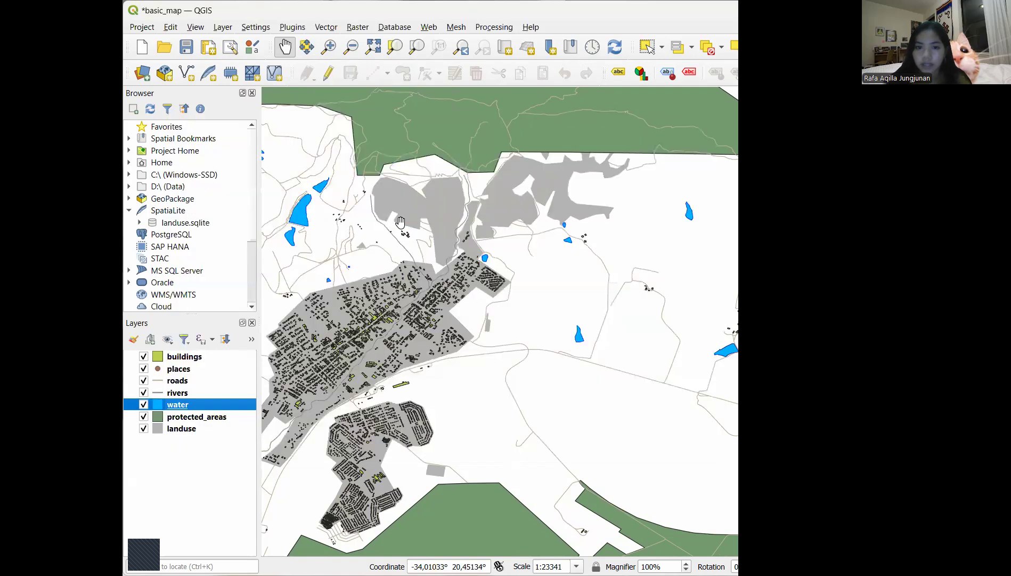
Examine the outlines of the water bodies and the course of the rivers around the town on the map
scroll(326, 220, "up", 2)
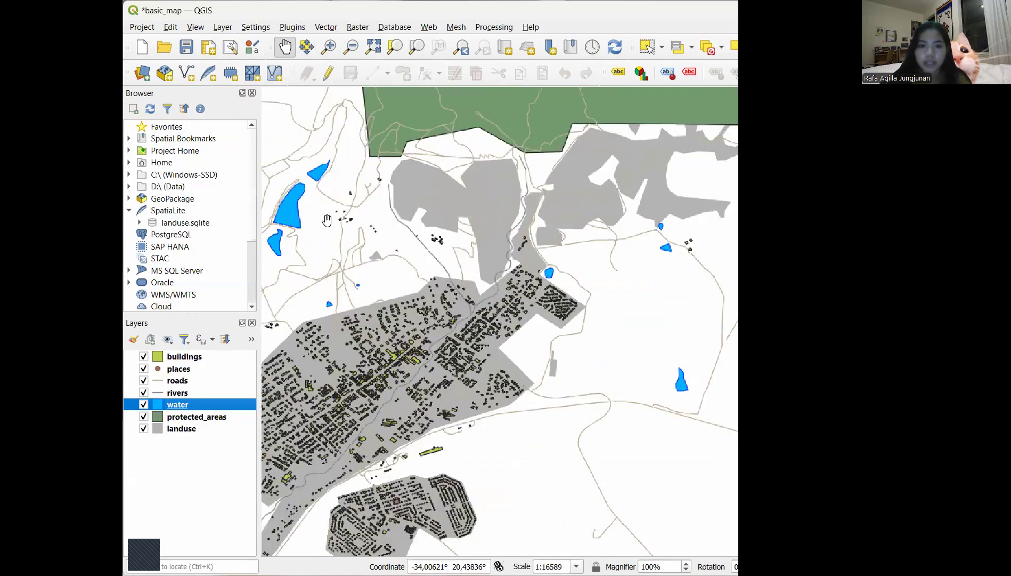
scroll(327, 220, "up", 1)
left_click_drag(332, 222, 412, 261)
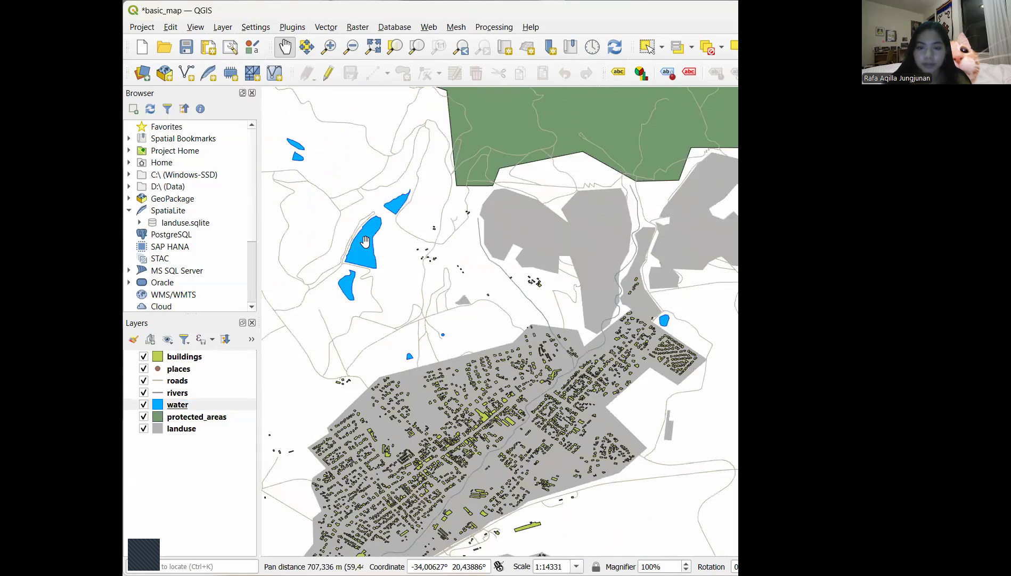
scroll(365, 241, "up", 1)
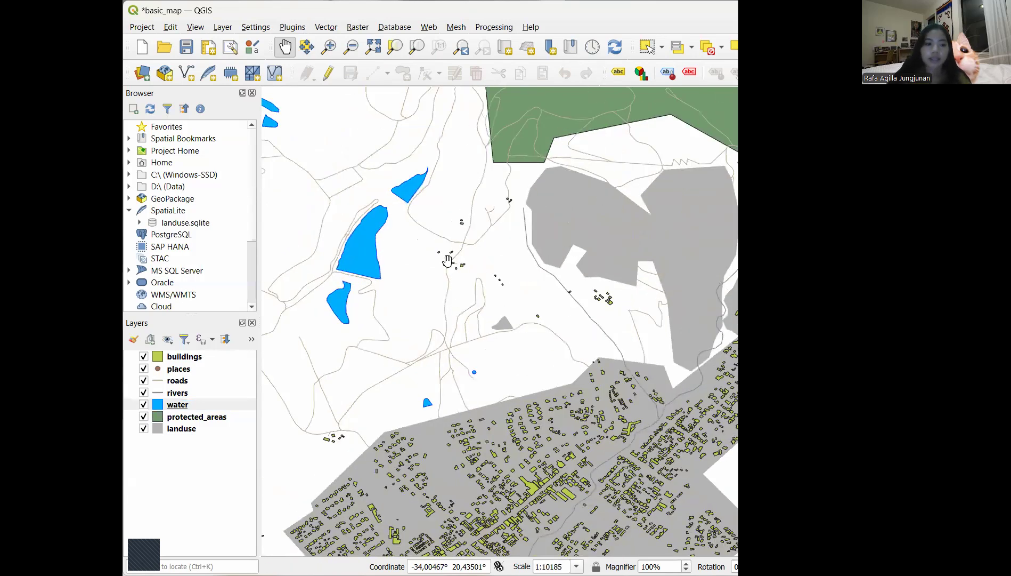
scroll(447, 260, "down", 1)
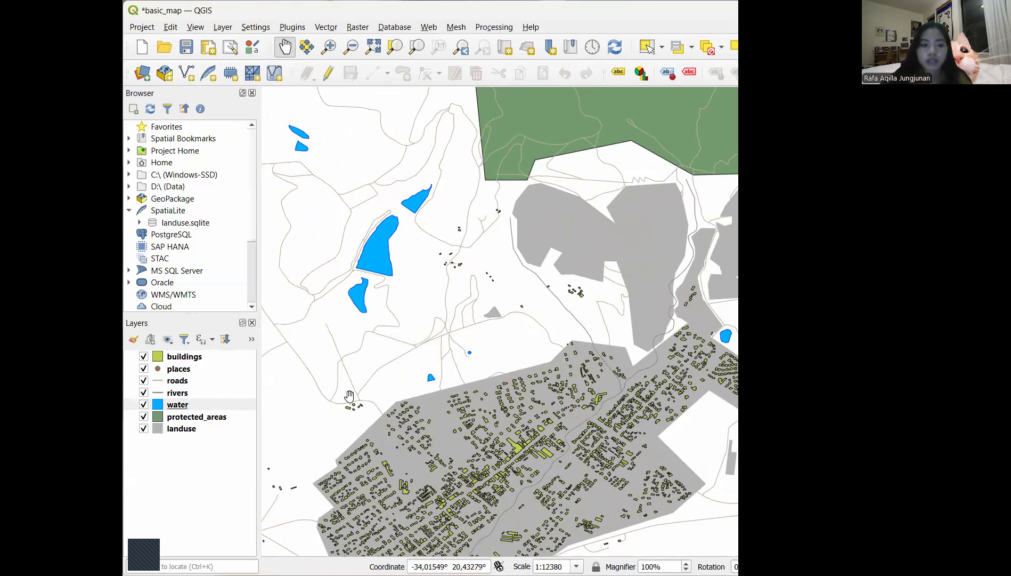
left_click(183, 397)
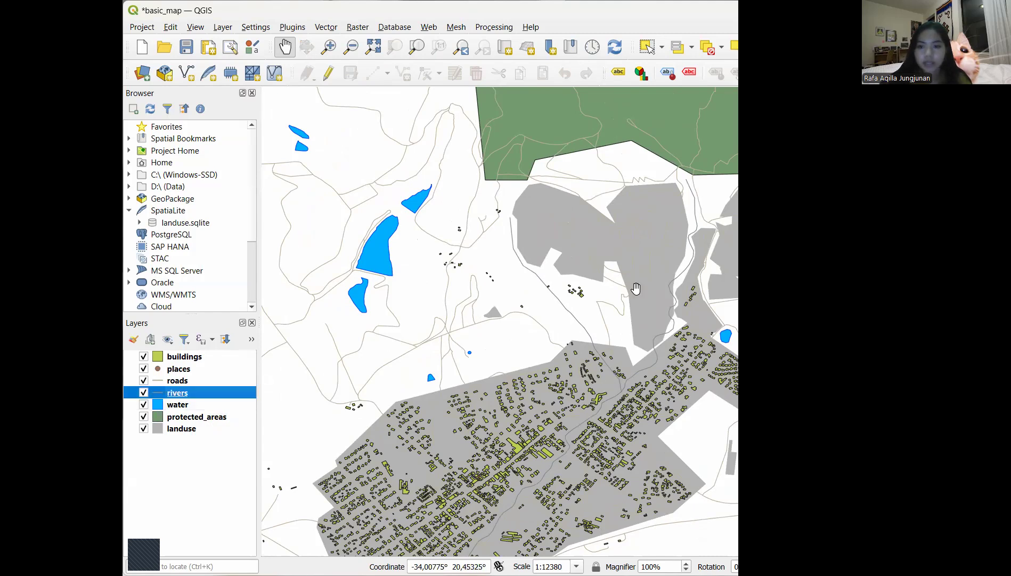
scroll(636, 287, "down", 1)
left_click_drag(636, 288, 529, 239)
scroll(528, 239, "down", 1)
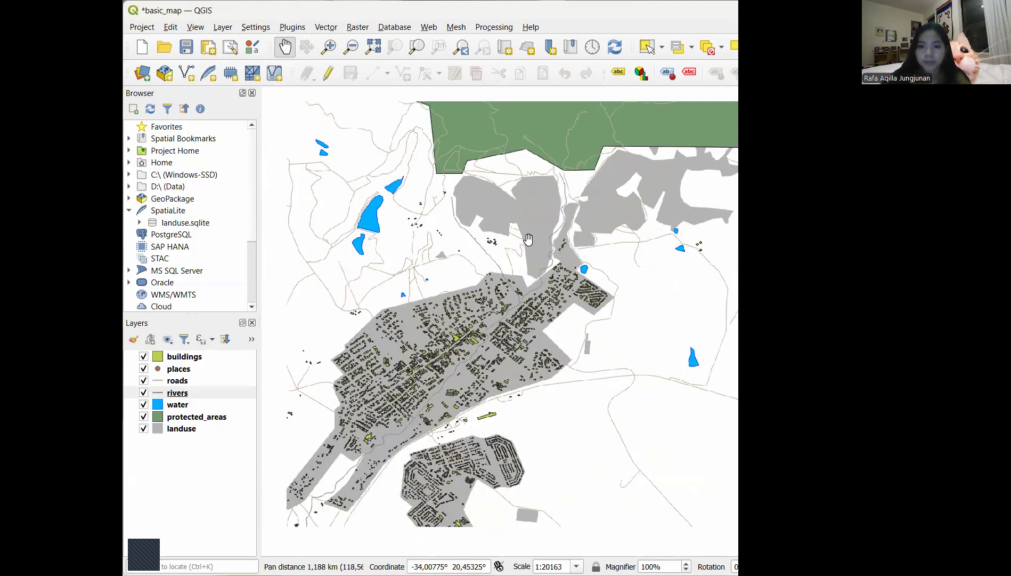
scroll(528, 240, "down", 2)
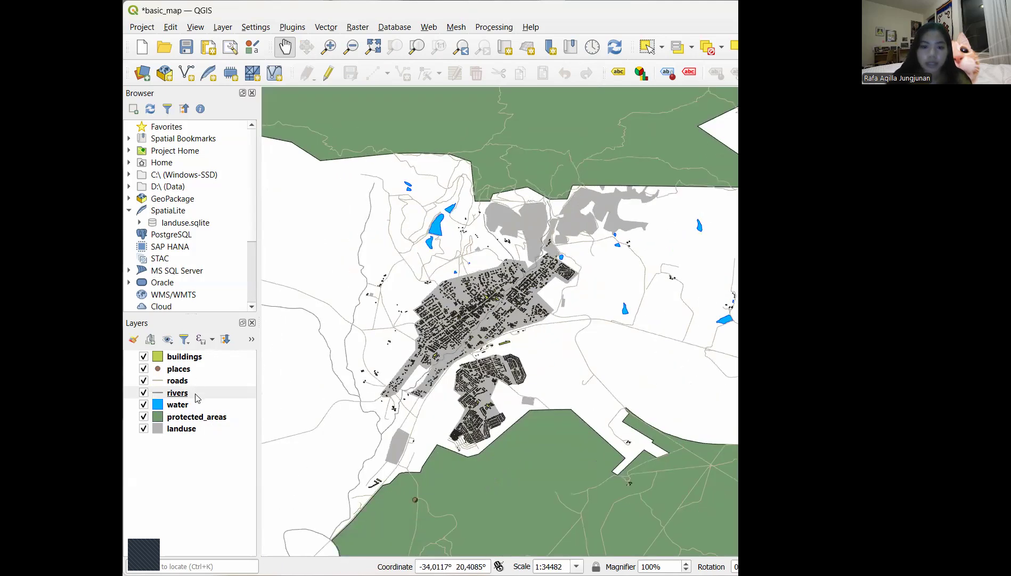
Change the rivers layer's line colour to teal in its symbology
left_click(198, 397)
right_click(196, 394)
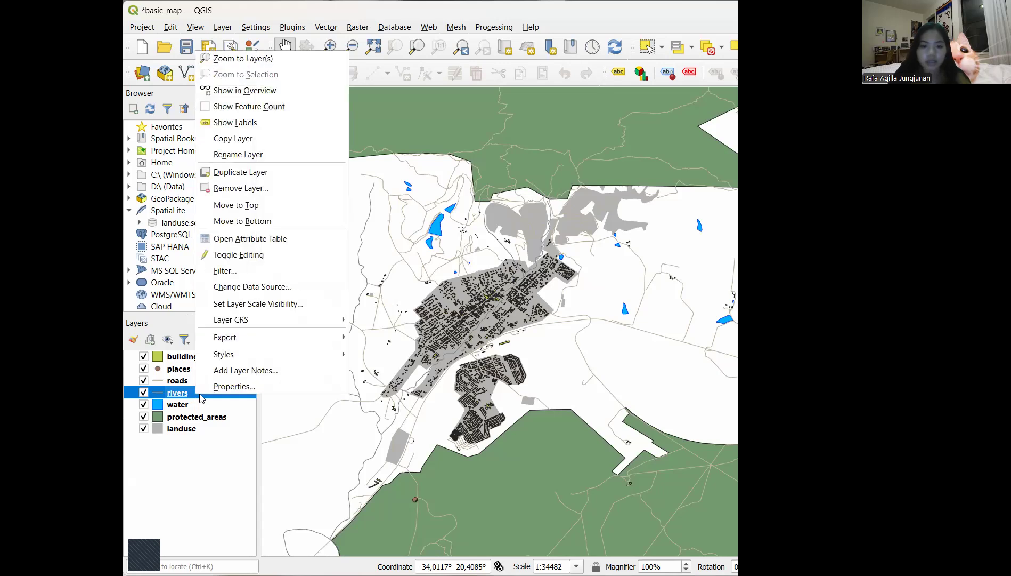
left_click(235, 386)
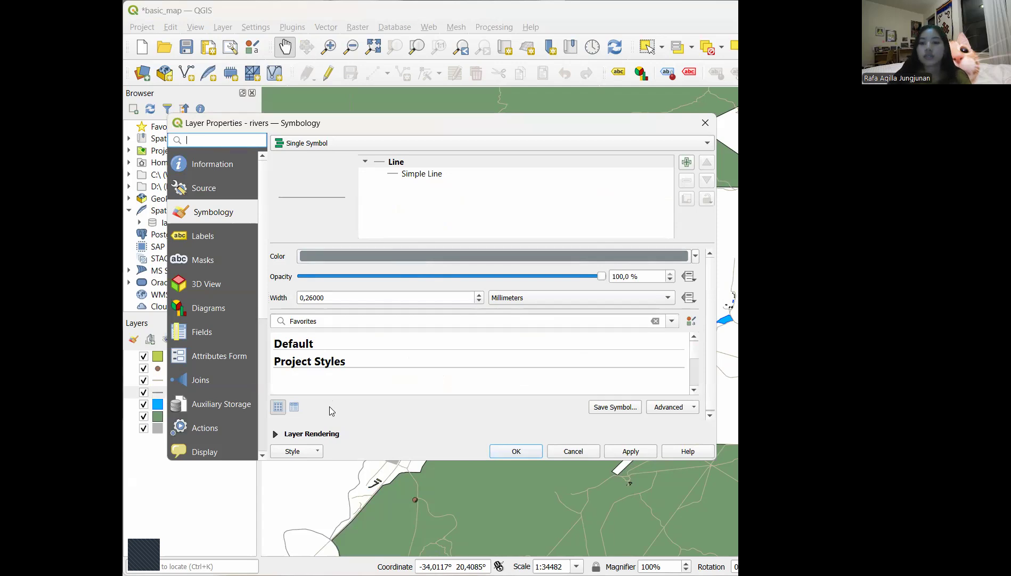
left_click(695, 256)
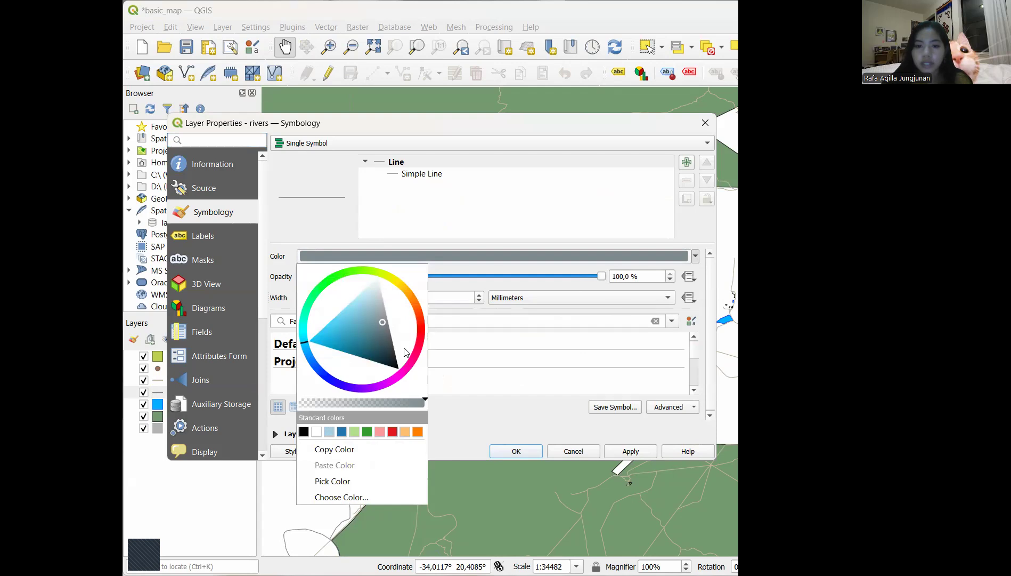
left_click(303, 333)
mouse_move(302, 335)
left_mouse_down()
mouse_move(334, 355)
mouse_move(300, 331)
left_mouse_up()
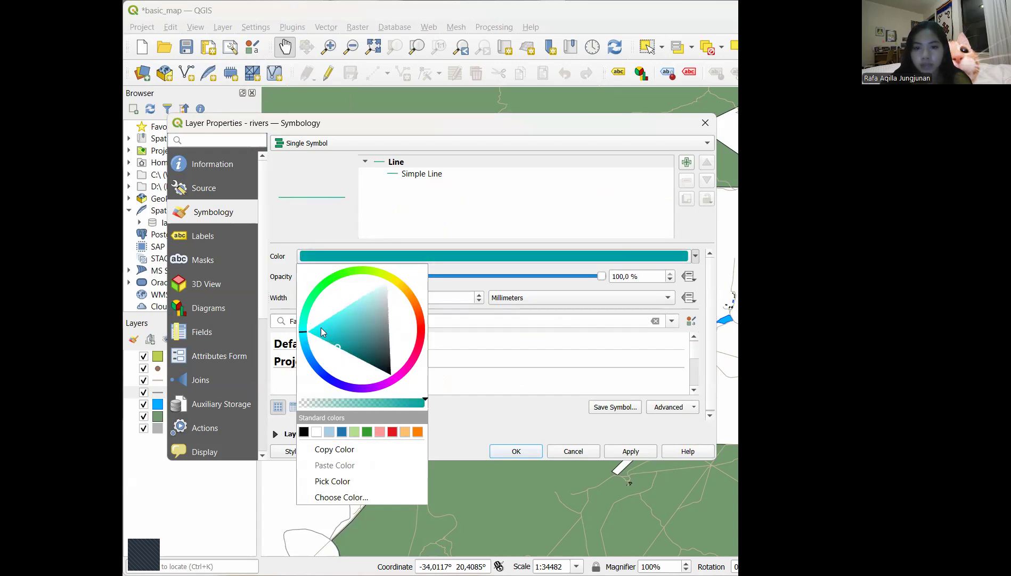
left_click(525, 417)
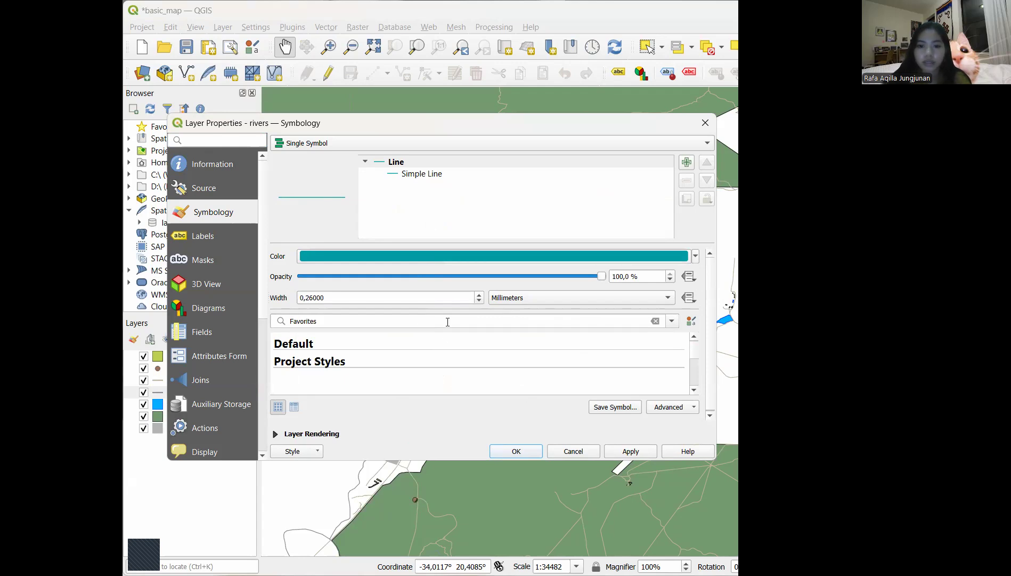
Confirm the rivers layer's symbology and save the project
left_click(517, 451)
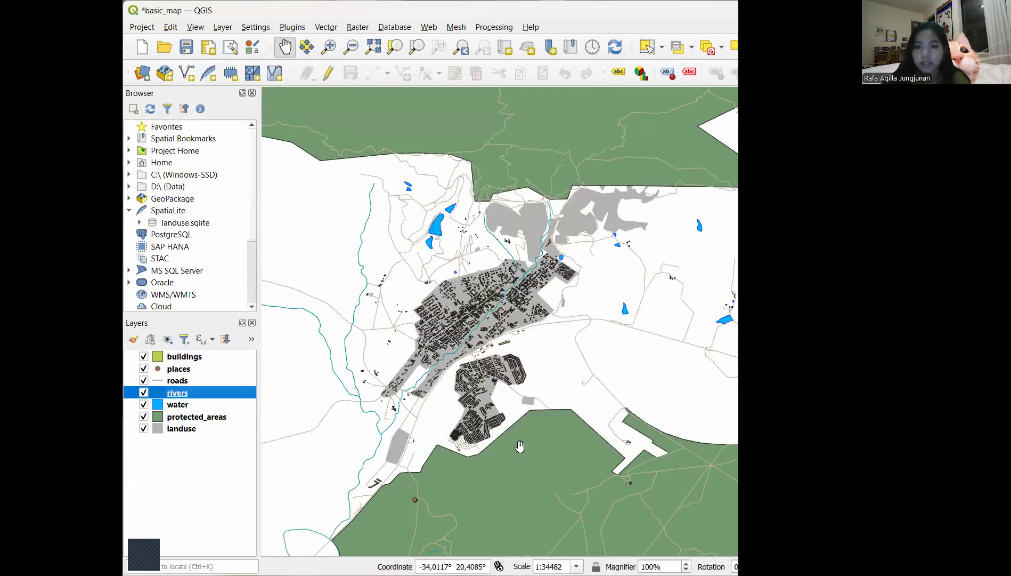
left_click_drag(322, 325, 403, 231)
key("ctrl+s")
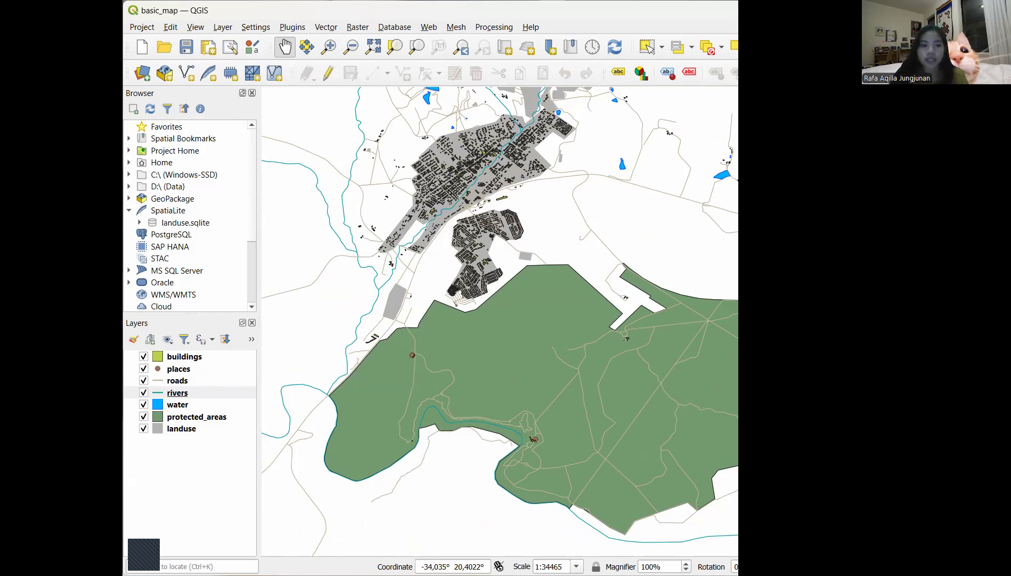
Enable scale dependent visibility for the buildings layer in its rendering properties, with a minimum scale of 1:10000
left_click(182, 361)
right_click(182, 361)
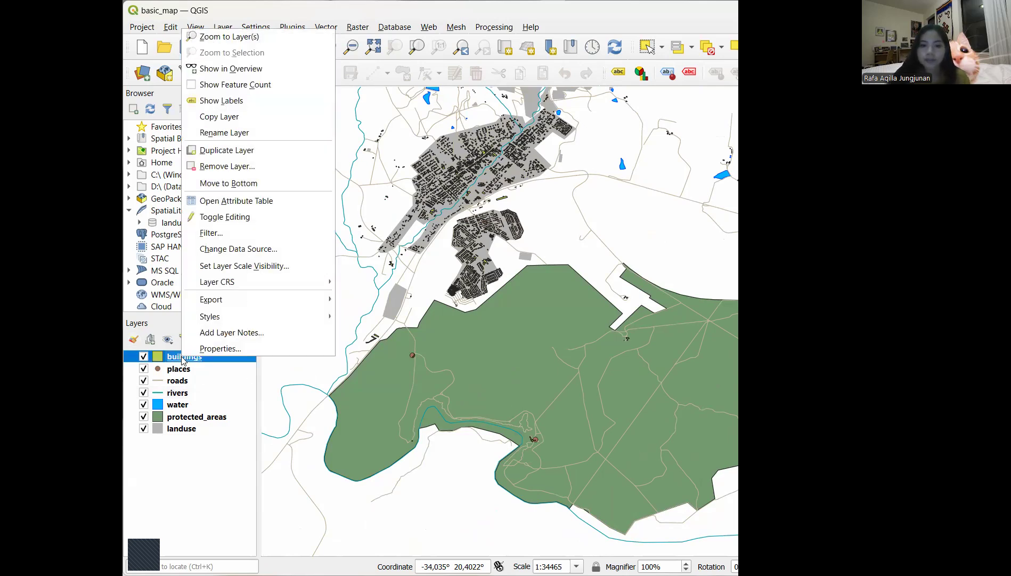
left_click(224, 350)
scroll(213, 306, "down", 4)
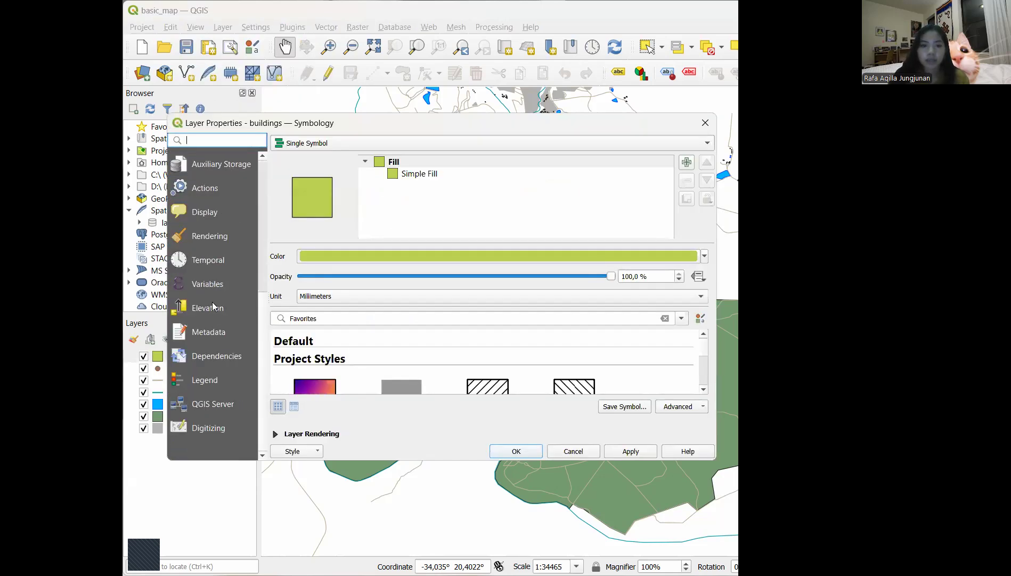
left_click(207, 237)
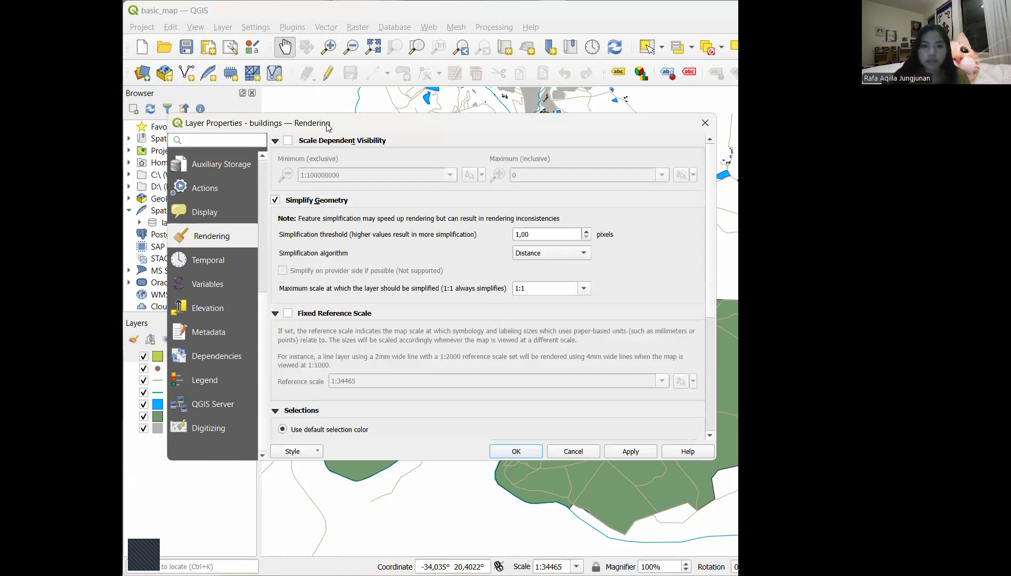
left_click(291, 143)
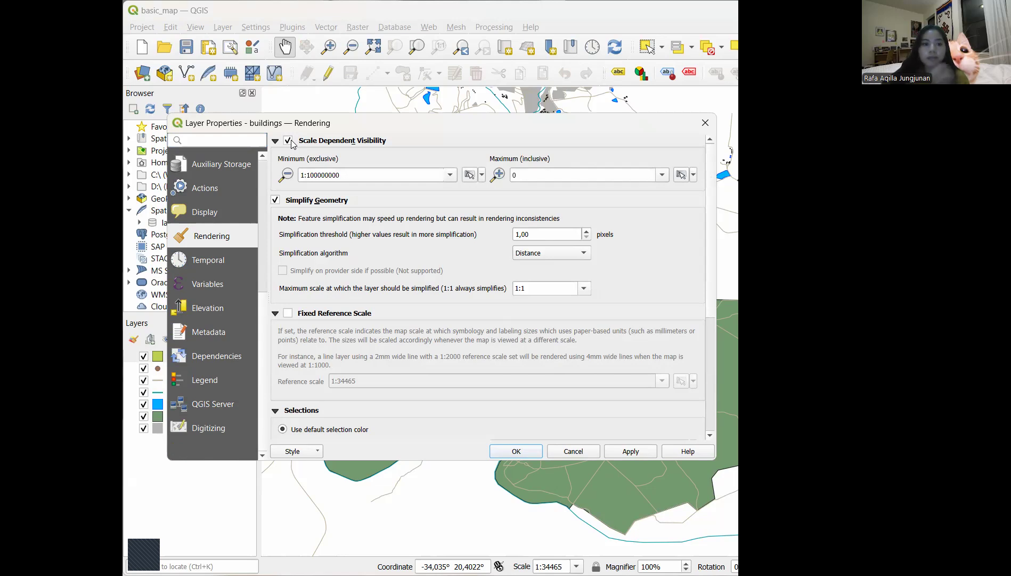
left_click(451, 176)
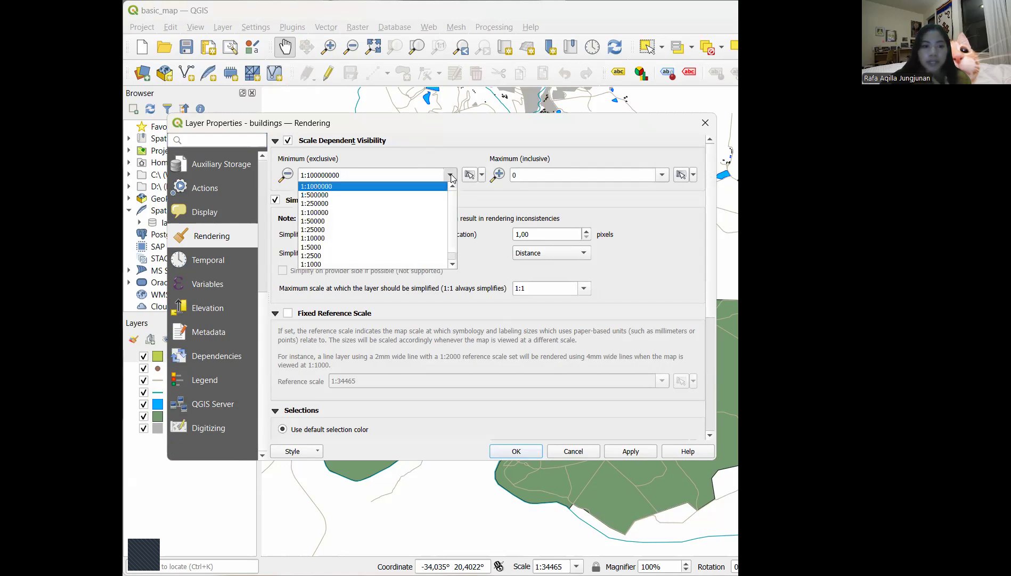
left_click(352, 245)
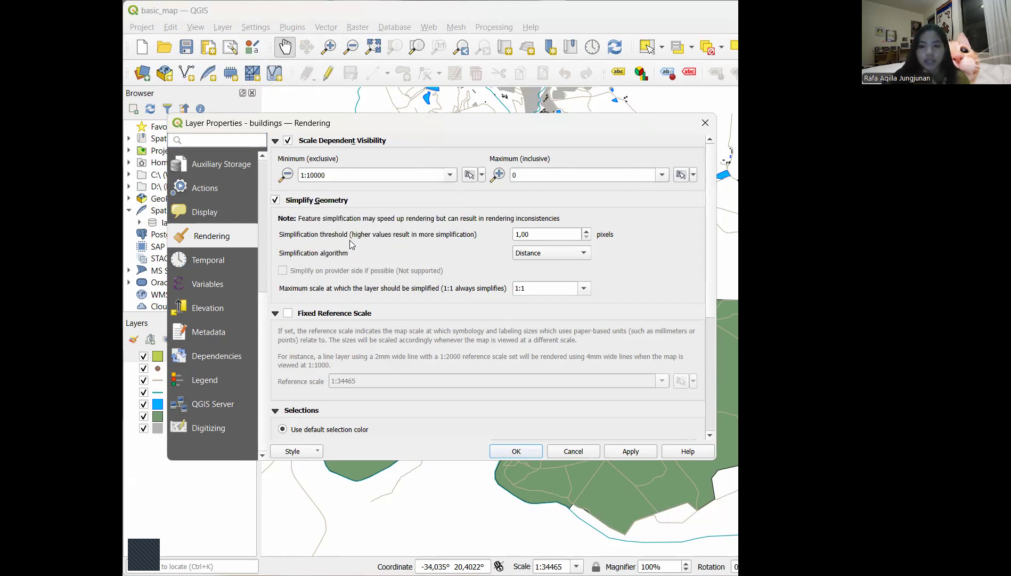
left_click(516, 451)
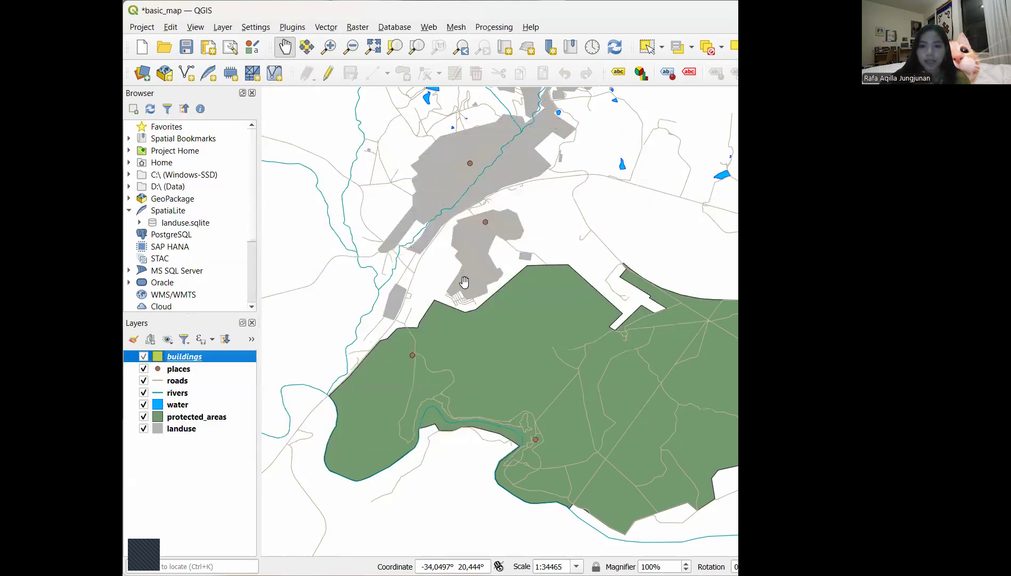
Check the buildings layer's visibility at a closer scale over the southern built-up area and save the project
scroll(464, 282, "up", 1)
scroll(465, 282, "up", 5)
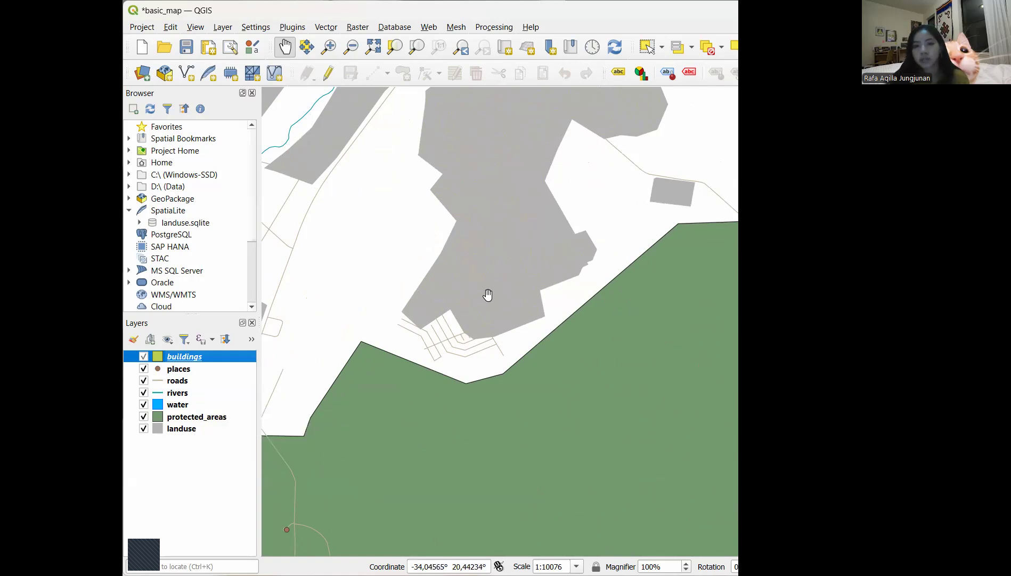
key("ctrl+s")
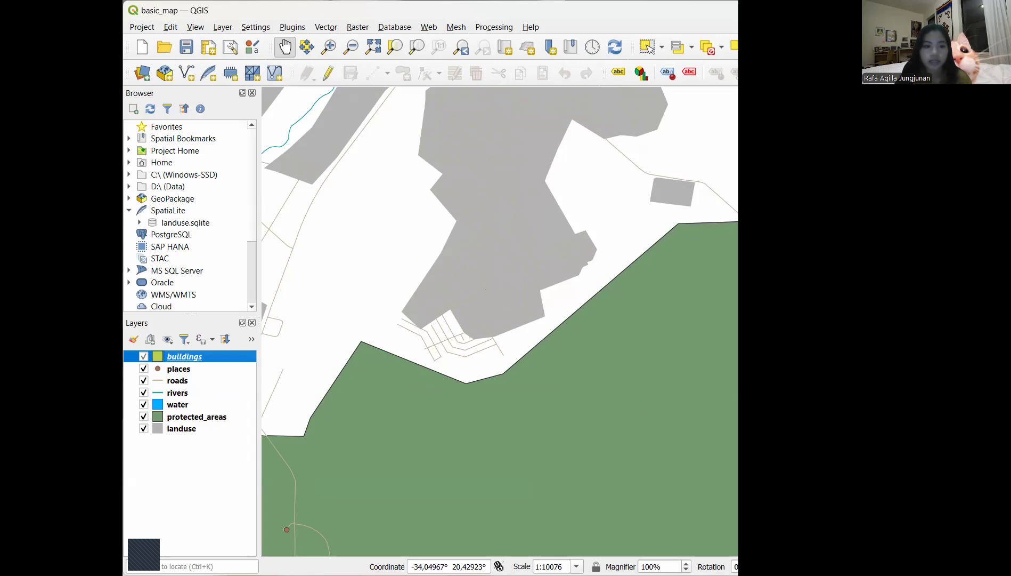
Add a second Simple Fill symbol layer to the landuse layer's symbology
left_click(184, 430)
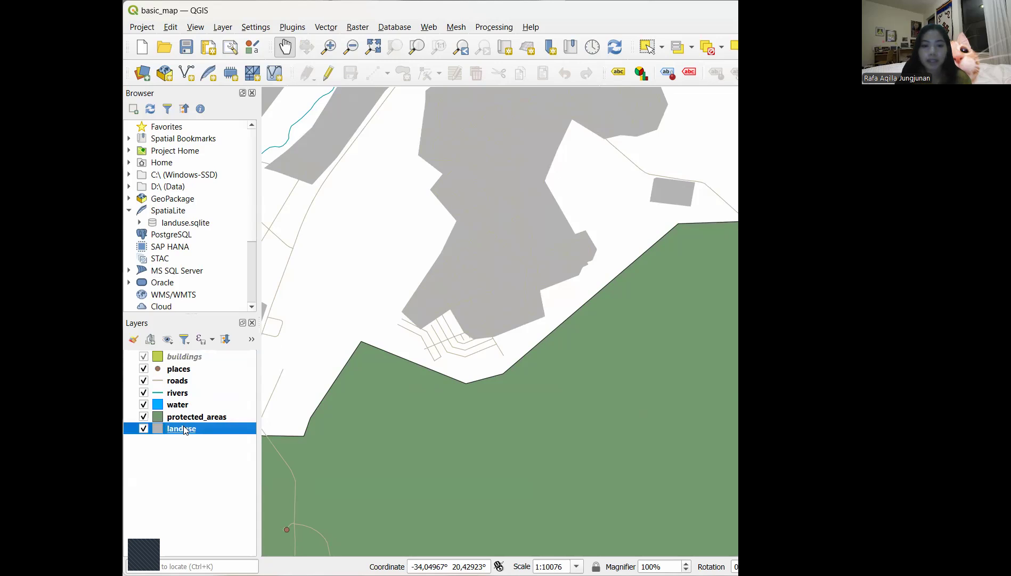
right_click(184, 429)
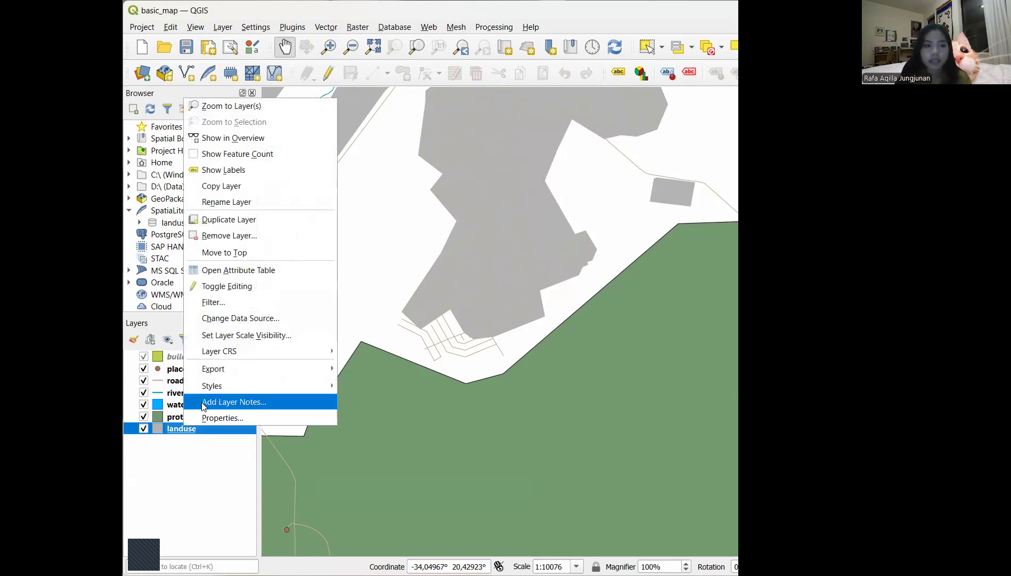
left_click(204, 419)
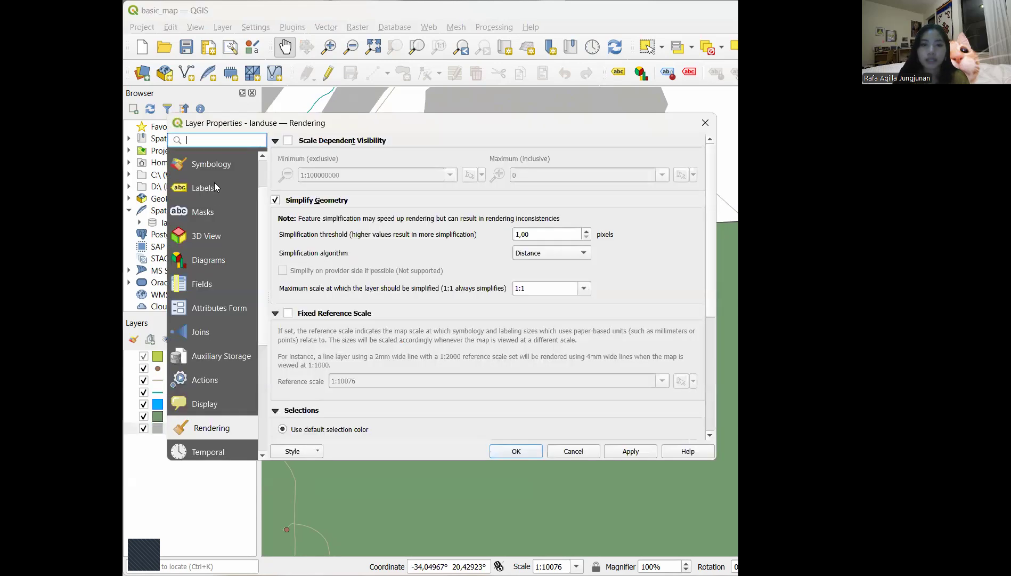
left_click(202, 167)
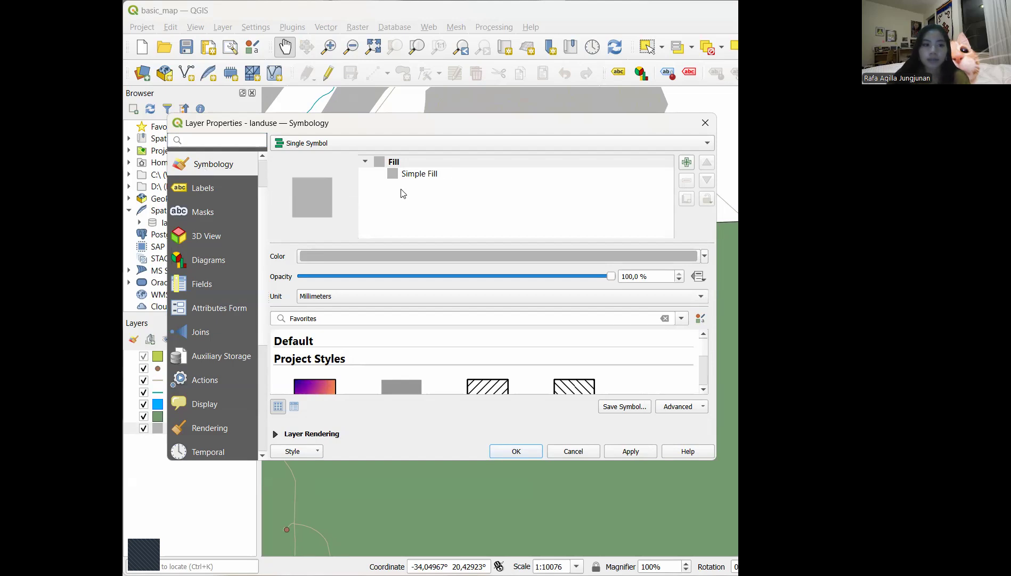
left_click(403, 173)
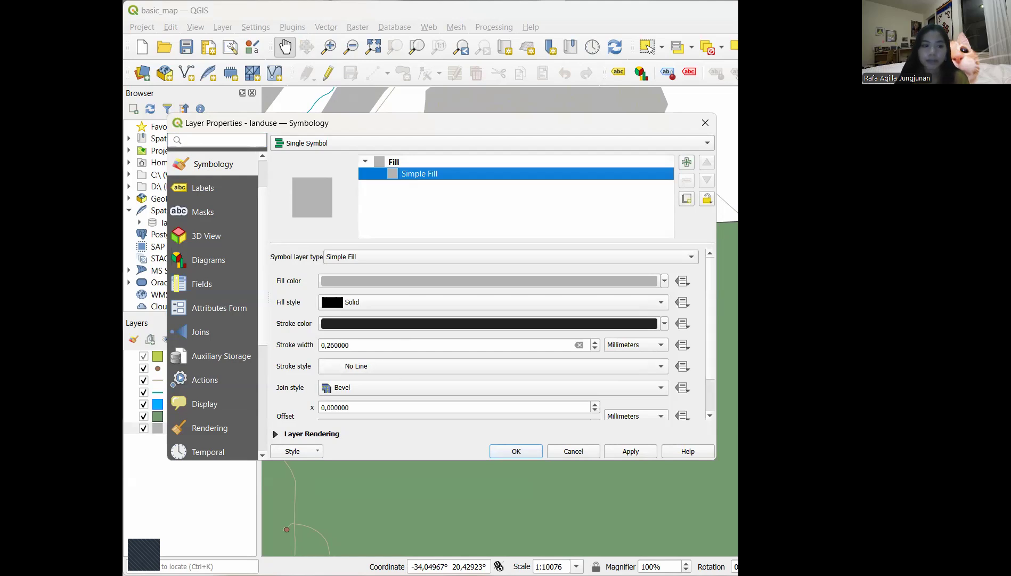
left_click(580, 161)
left_click(687, 162)
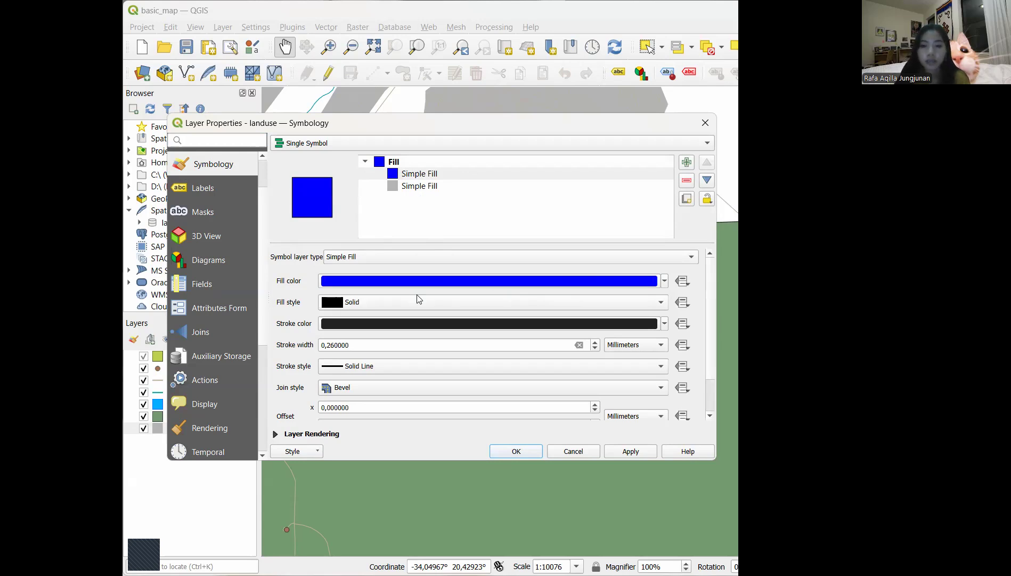
Set the new landuse fill's stroke style to No Line and its join style to Round
left_click(662, 369)
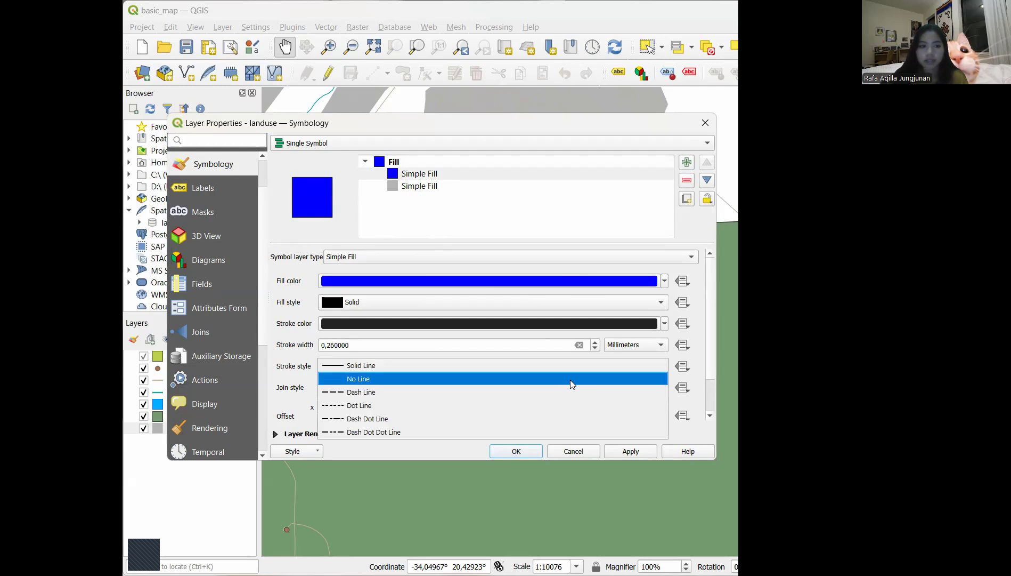
left_click(570, 379)
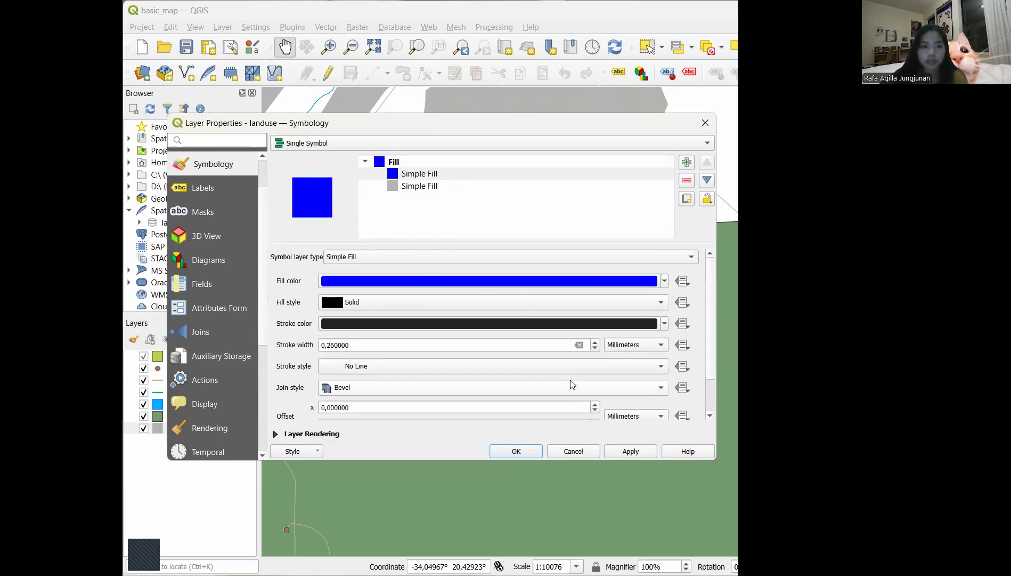
scroll(572, 383, "down", 1)
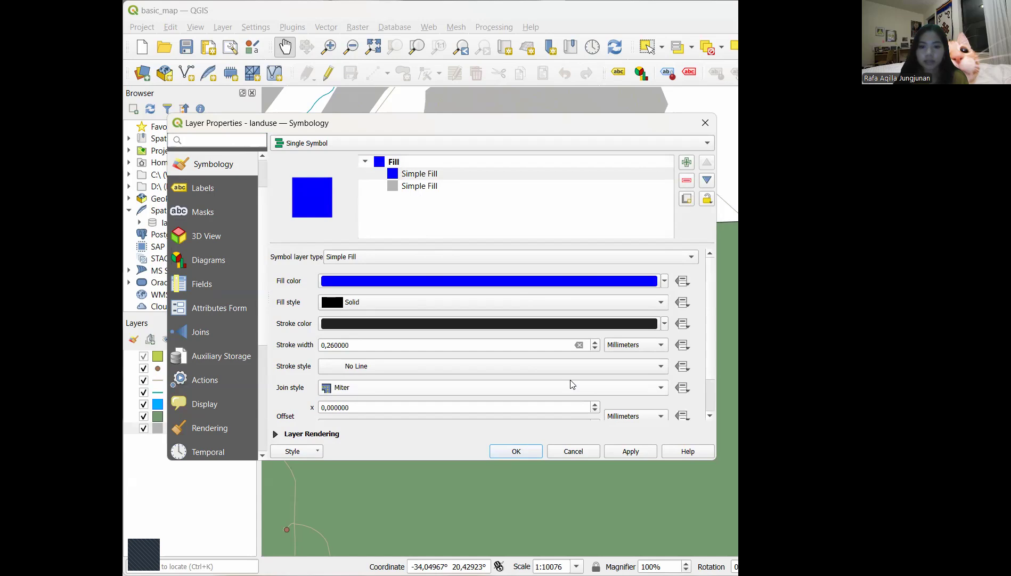
scroll(572, 383, "up", 1)
scroll(572, 384, "down", 1)
left_click(661, 387)
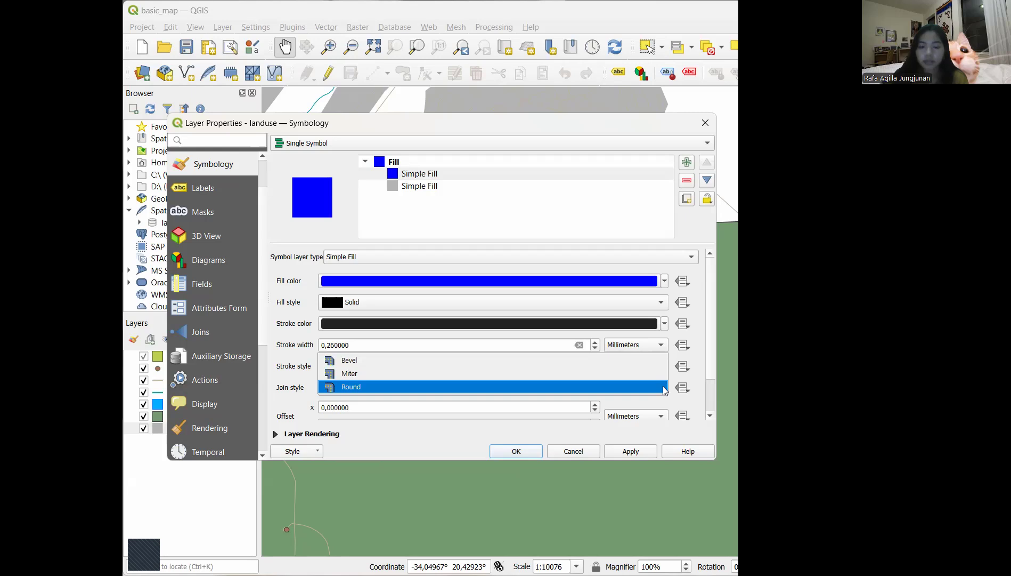
left_click(665, 389)
Give the new landuse fill the FDiagonal fill style and confirm the symbology
left_click(661, 303)
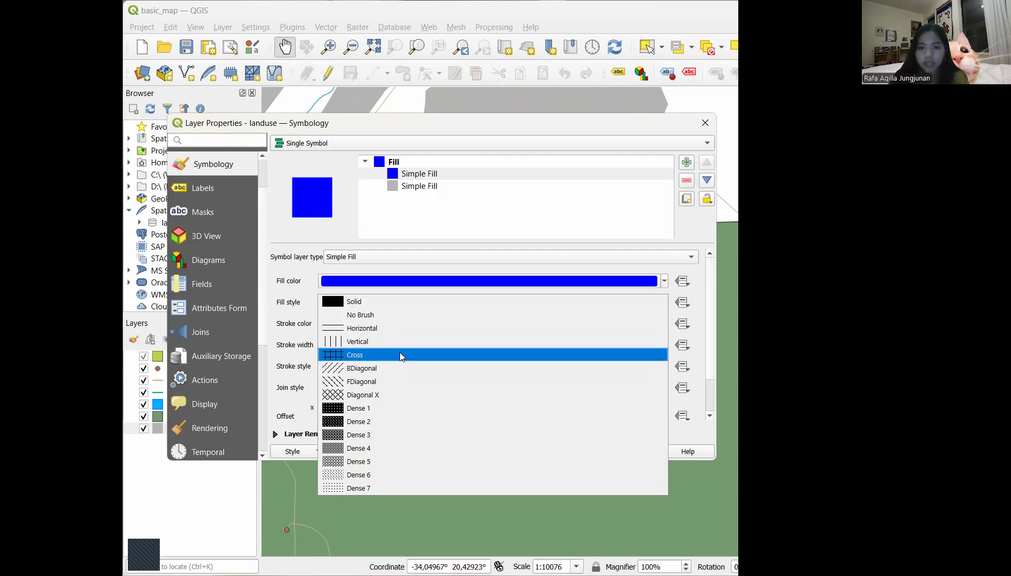
left_click(396, 378)
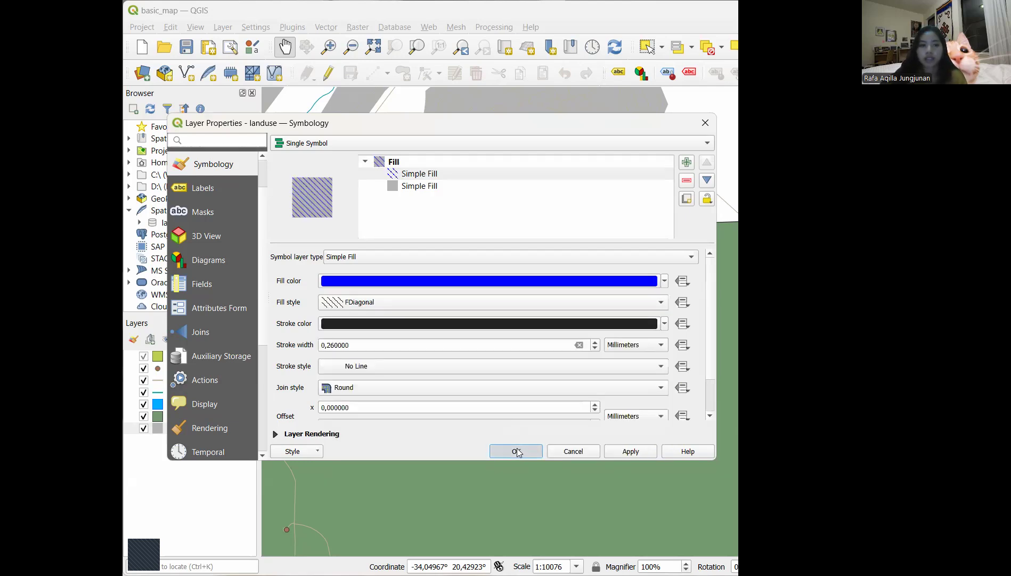
left_click(516, 451)
Inspect the hatched landuse areas around the town on the map and save the project
scroll(424, 206, "up", 4)
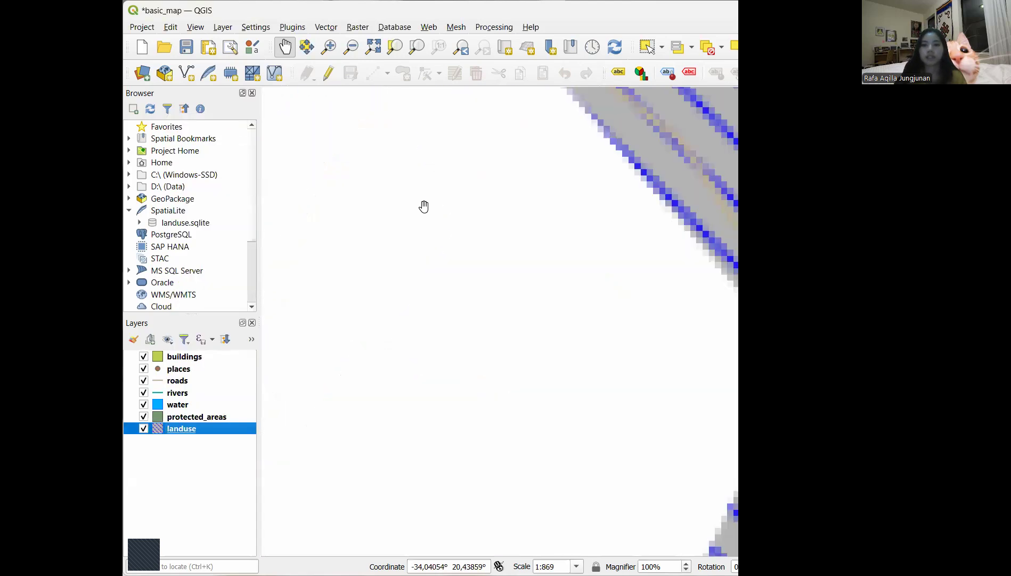
scroll(424, 207, "down", 2)
scroll(424, 207, "down", 2)
left_click_drag(424, 206, 438, 327)
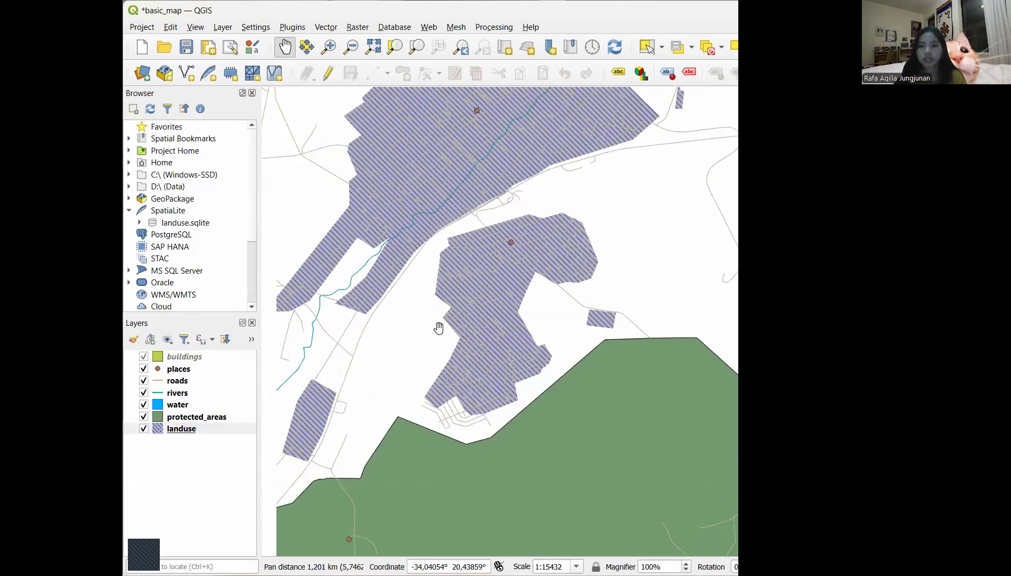
left_click_drag(413, 220, 376, 324)
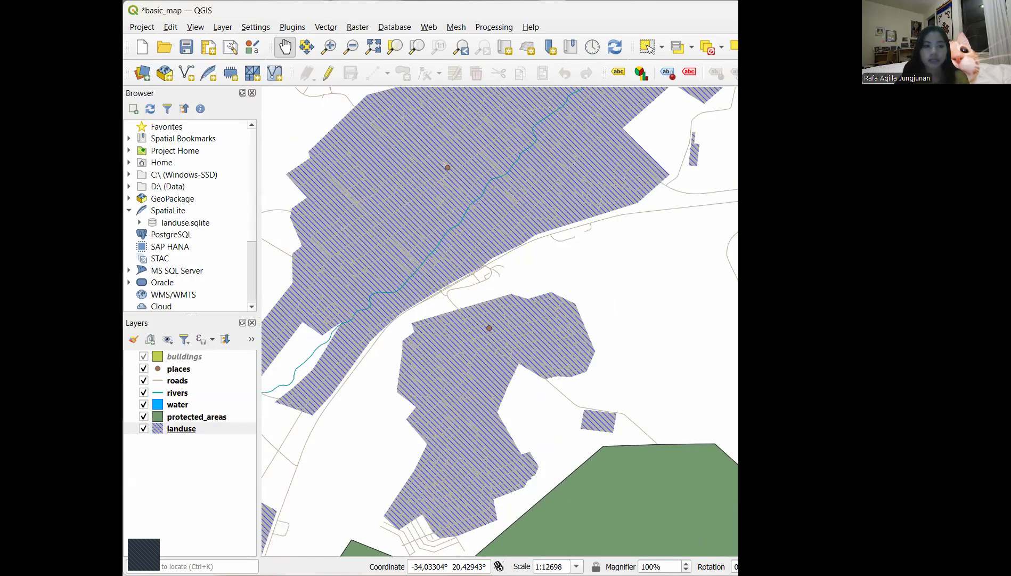
left_click_drag(255, 388, 368, 325)
key("ctrl+s")
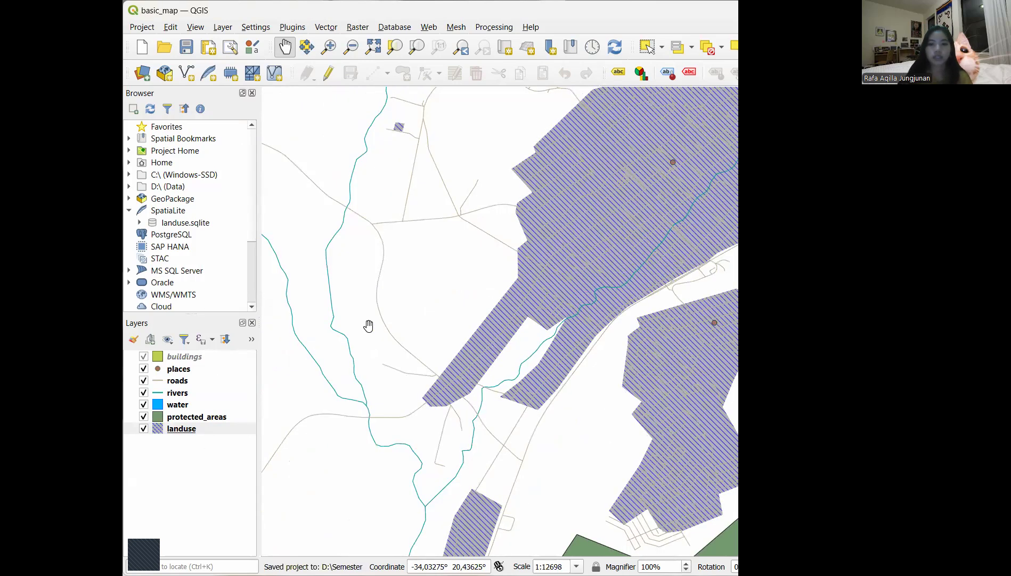
left_click_drag(538, 327, 331, 231)
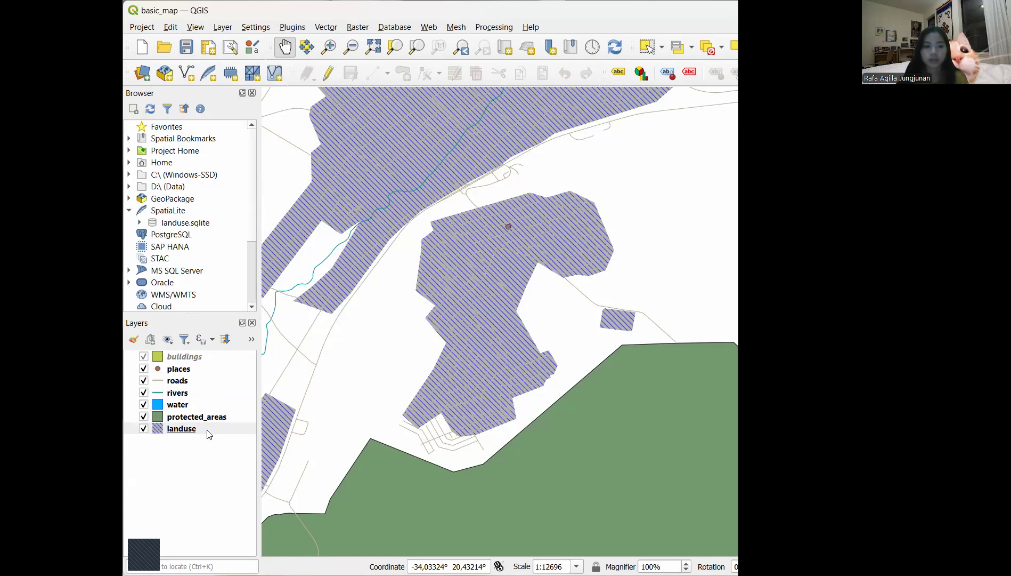
left_click(194, 360)
right_click(196, 364)
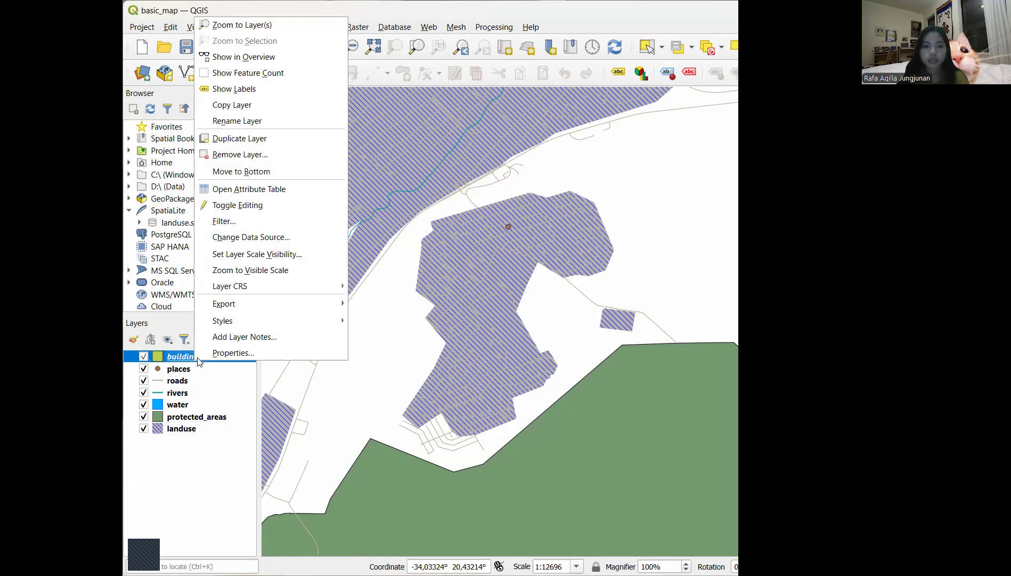
left_click(246, 352)
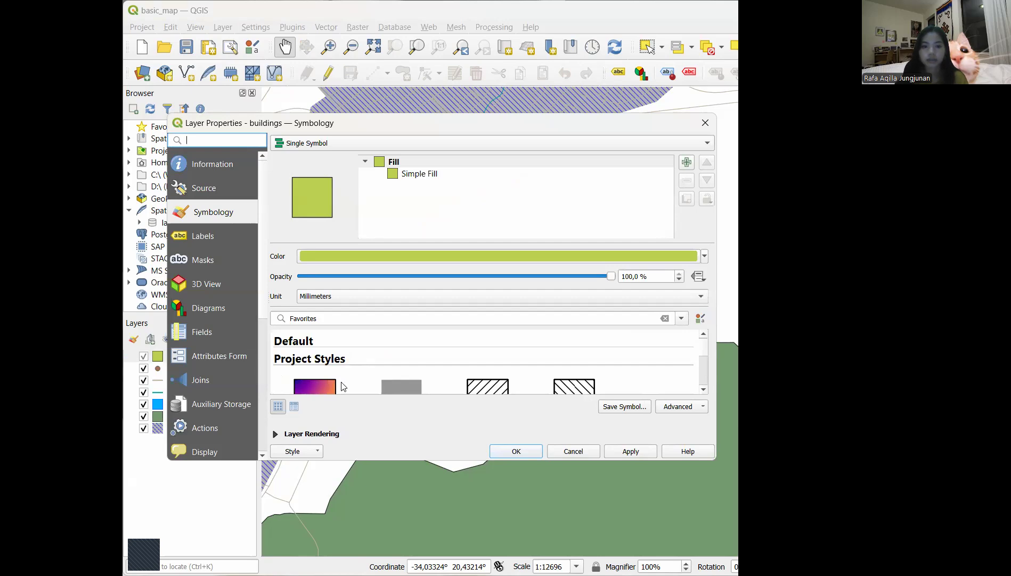
left_click(574, 452)
left_click_drag(512, 344, 409, 420)
left_click_drag(467, 451, 469, 484)
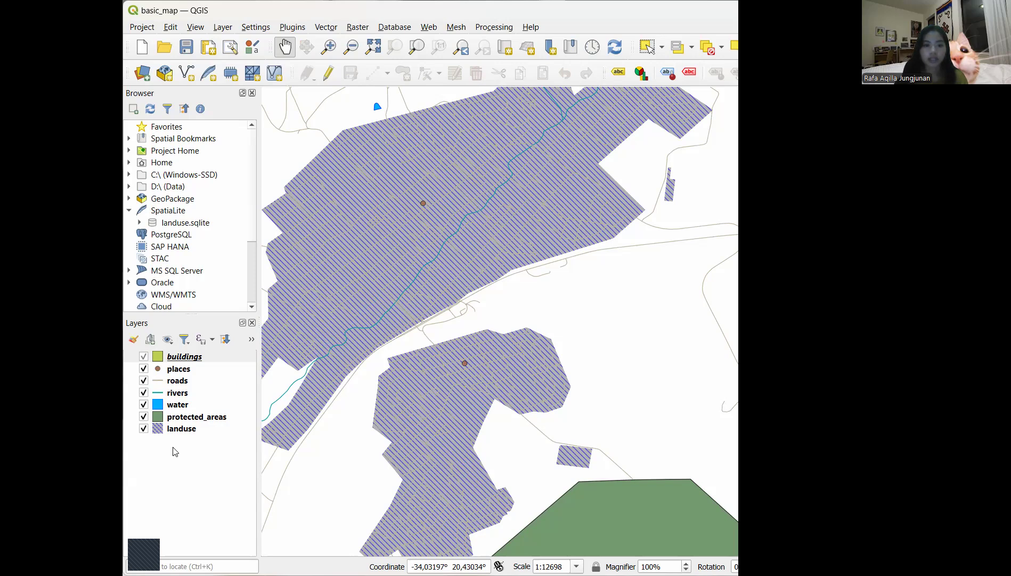
Open the roads layer's symbology and recolour its Simple Line dark grey
left_click(183, 382)
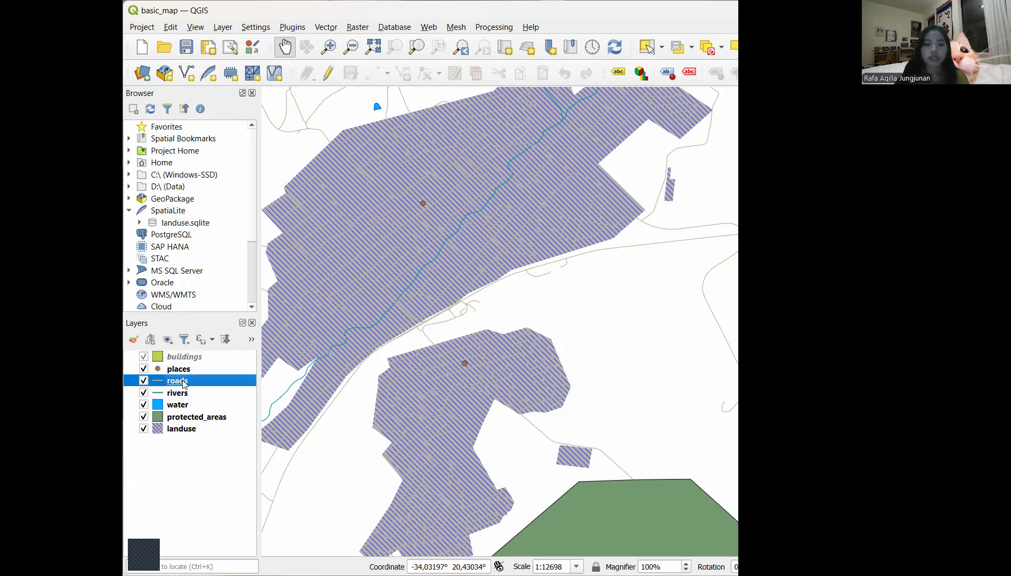
right_click(183, 381)
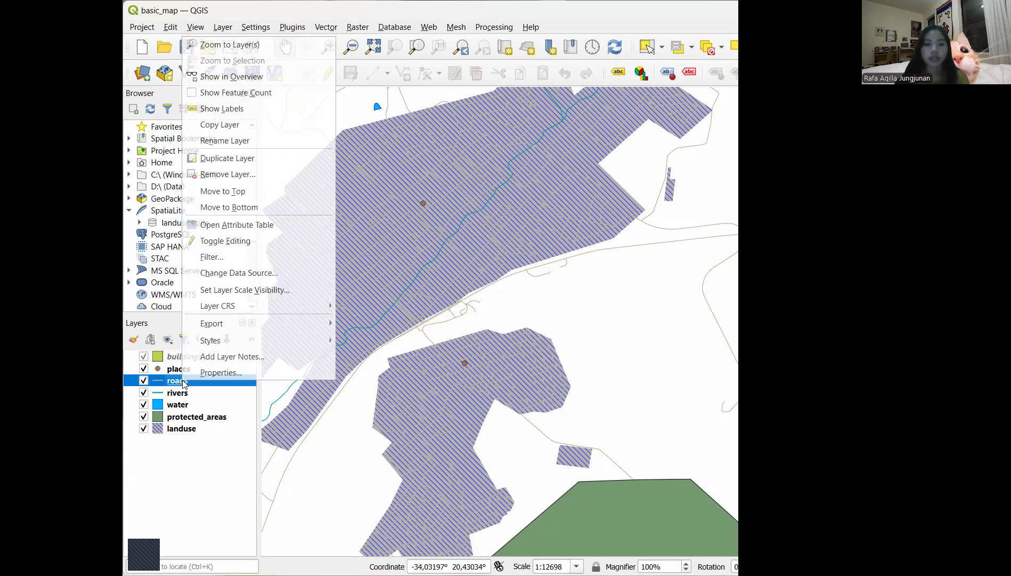
left_click(218, 373)
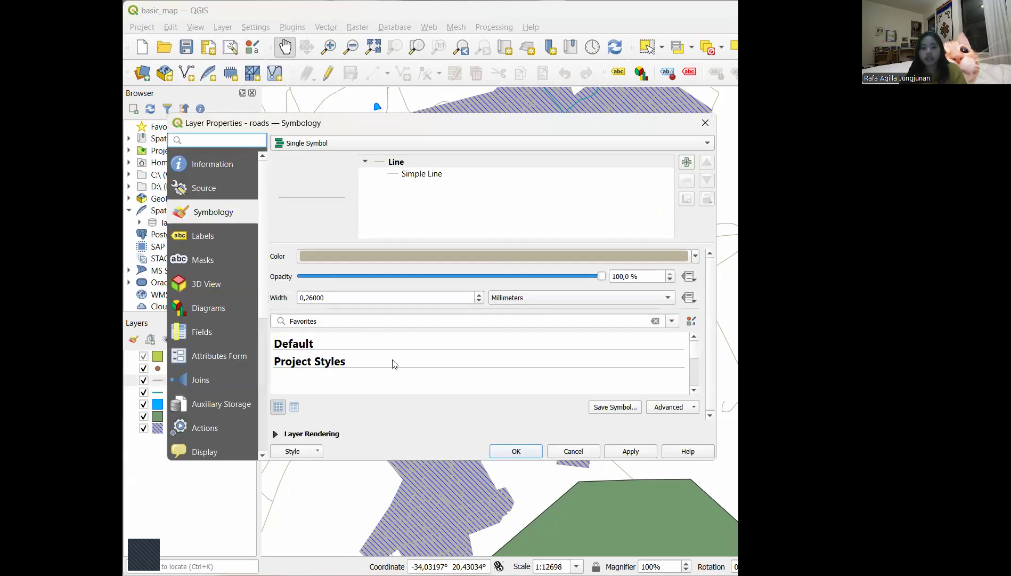
left_click(422, 174)
left_click(665, 280)
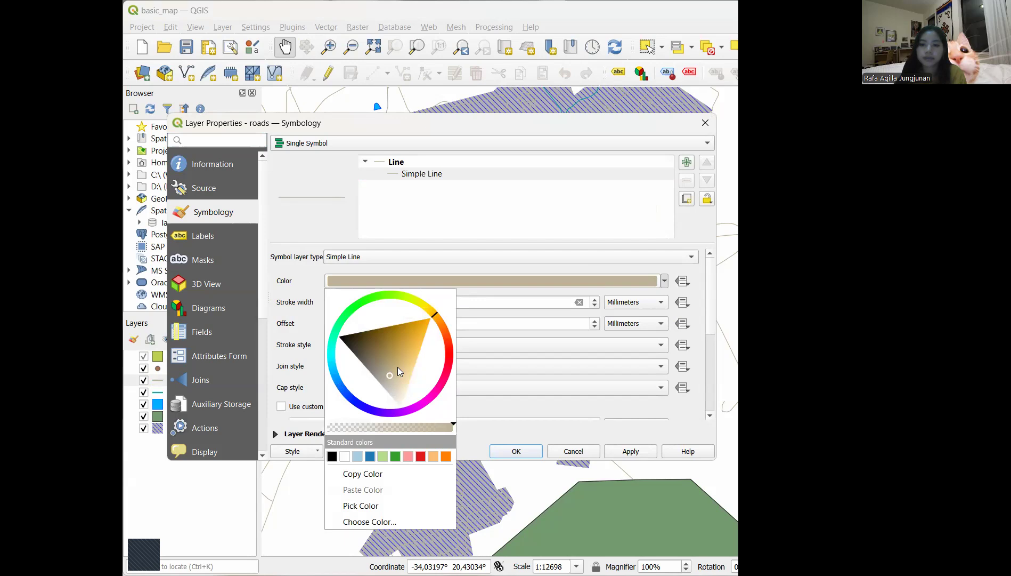
mouse_move(391, 375)
left_mouse_down()
mouse_move(372, 361)
mouse_move(345, 376)
left_mouse_up()
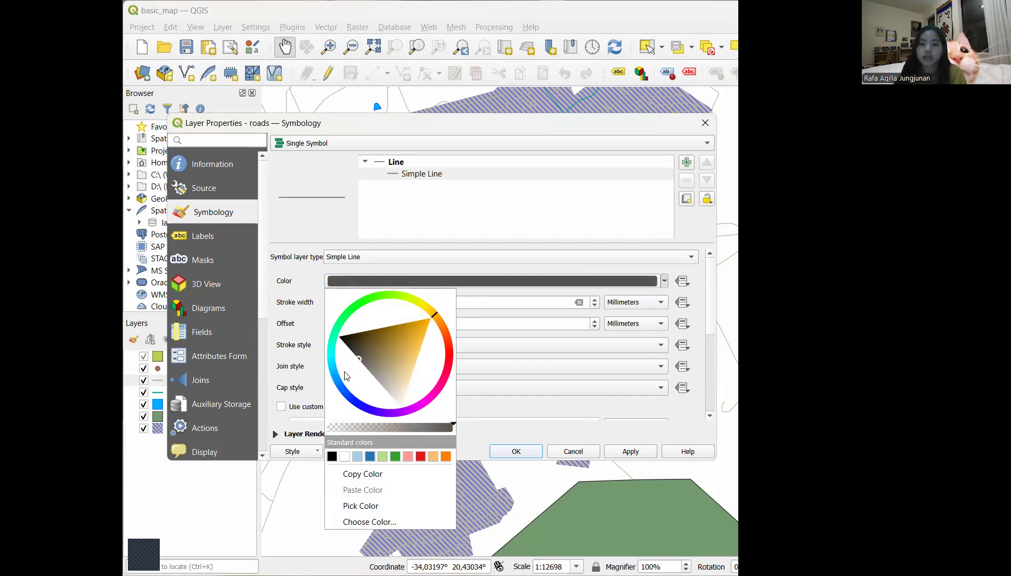
Set the dark grey road line's join style to Bevel and its stroke width to 1.5 mm
left_click(556, 366)
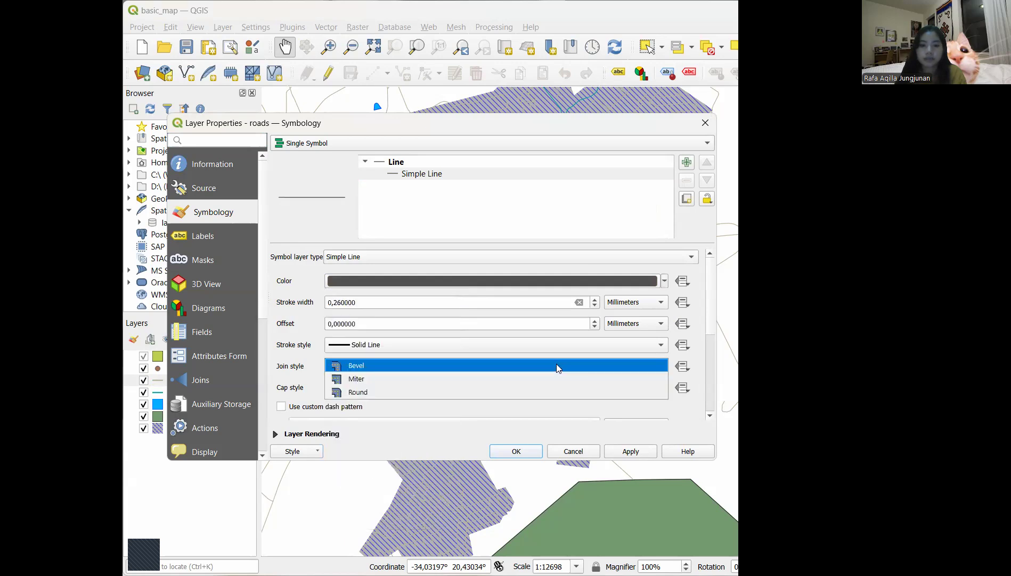
left_click(557, 365)
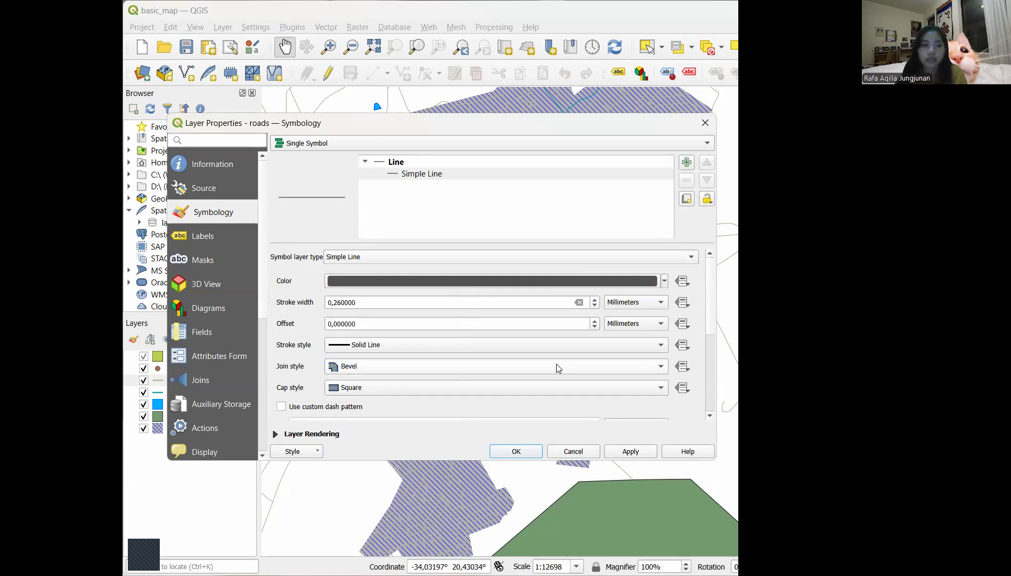
left_click(561, 303)
key("ctrl+a")
type("1.5")
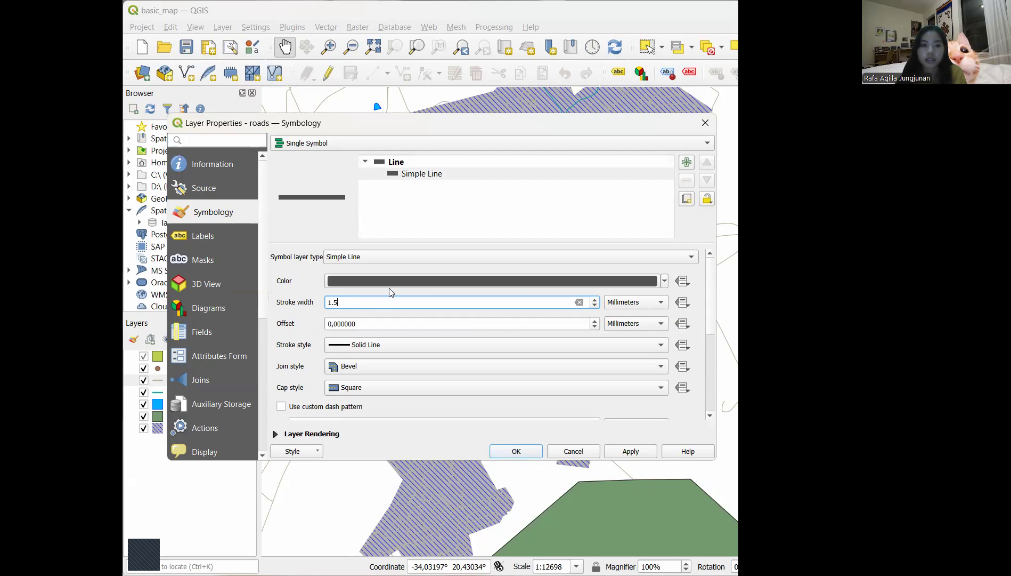
left_click(390, 320)
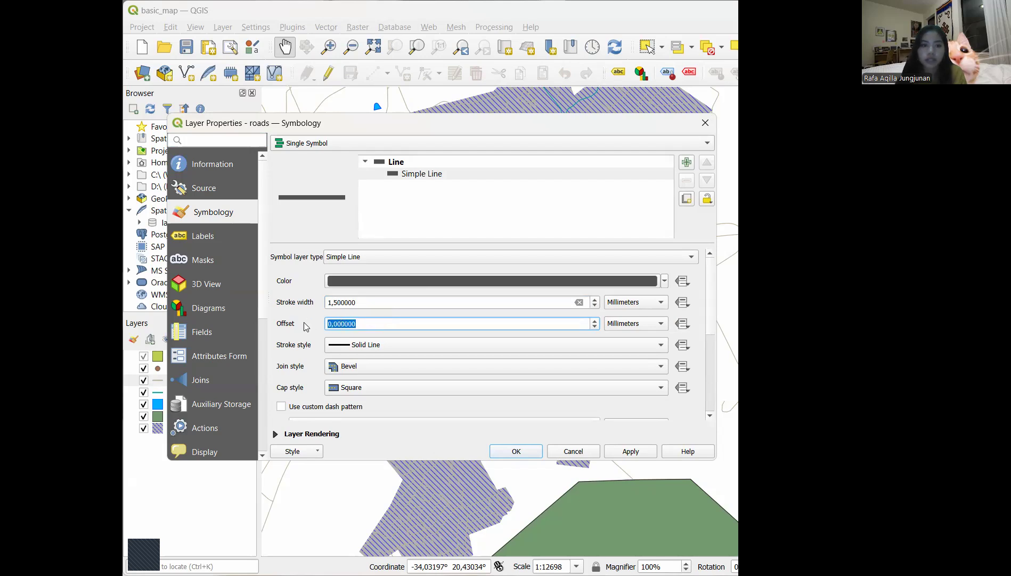
type("0.8")
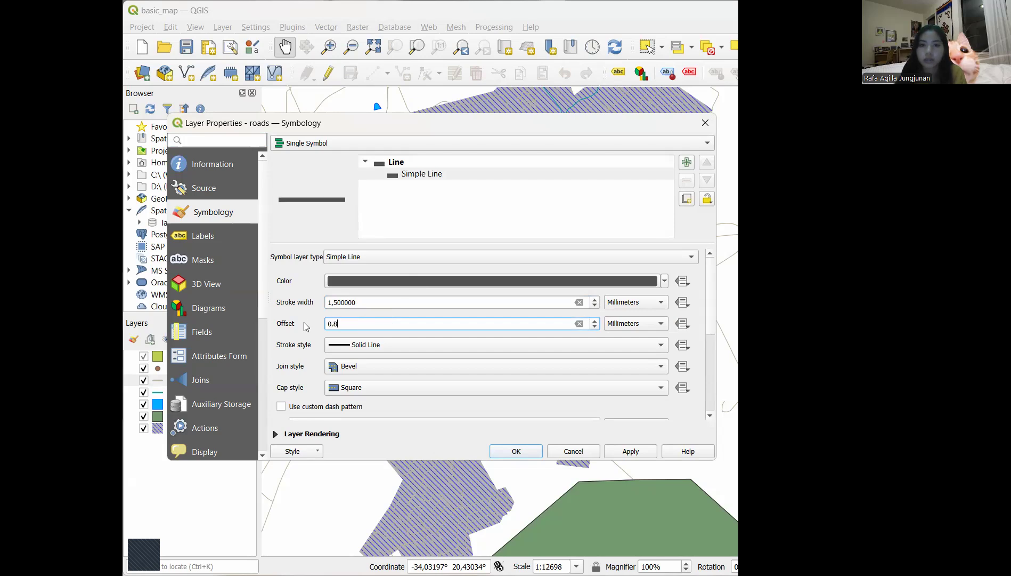
key("Return")
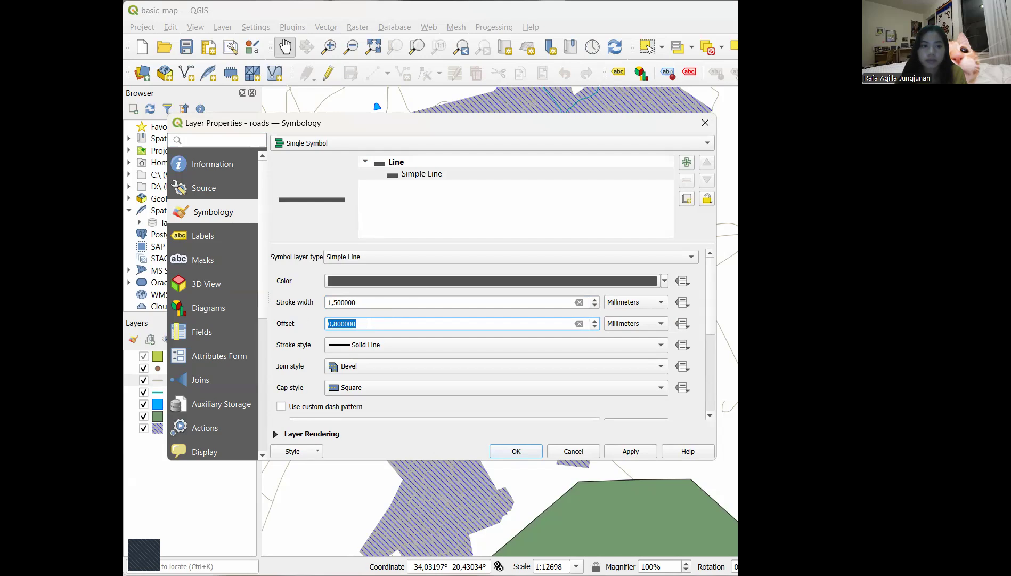
left_click(579, 324)
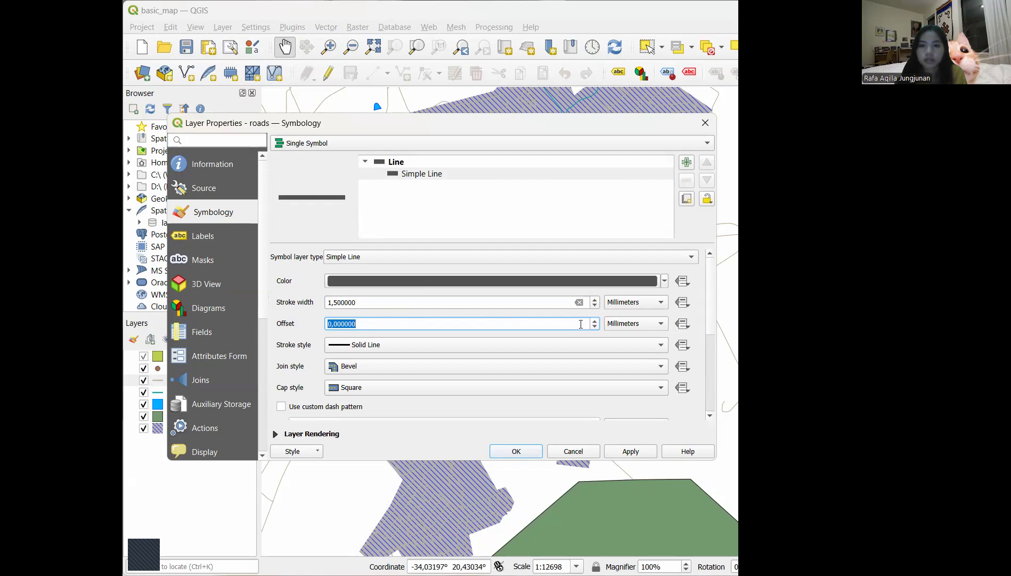
Add a second Simple Line symbol layer above the dark grey road line with a stroke width of 0.8 mm
left_click(583, 190)
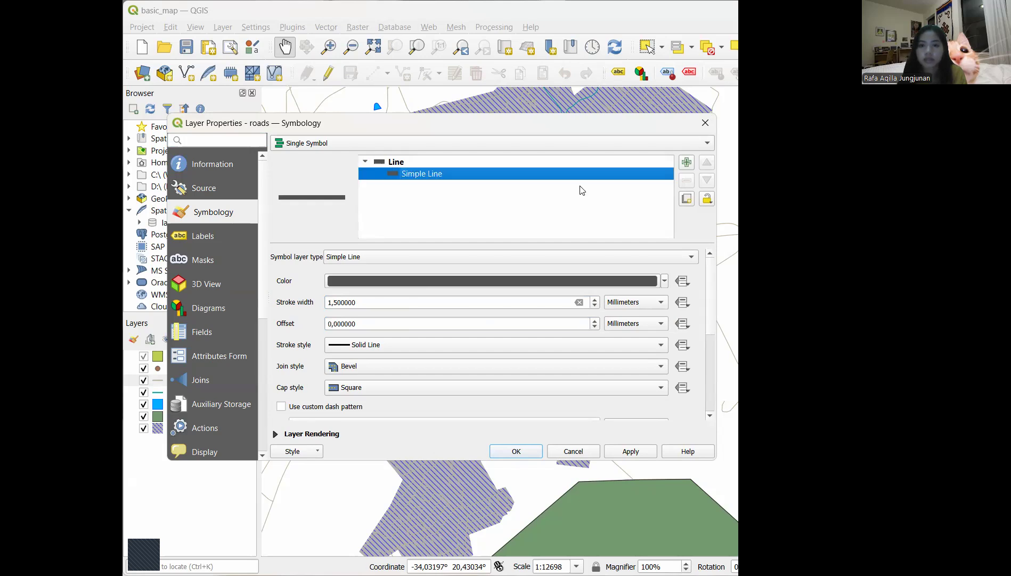
left_click(652, 159)
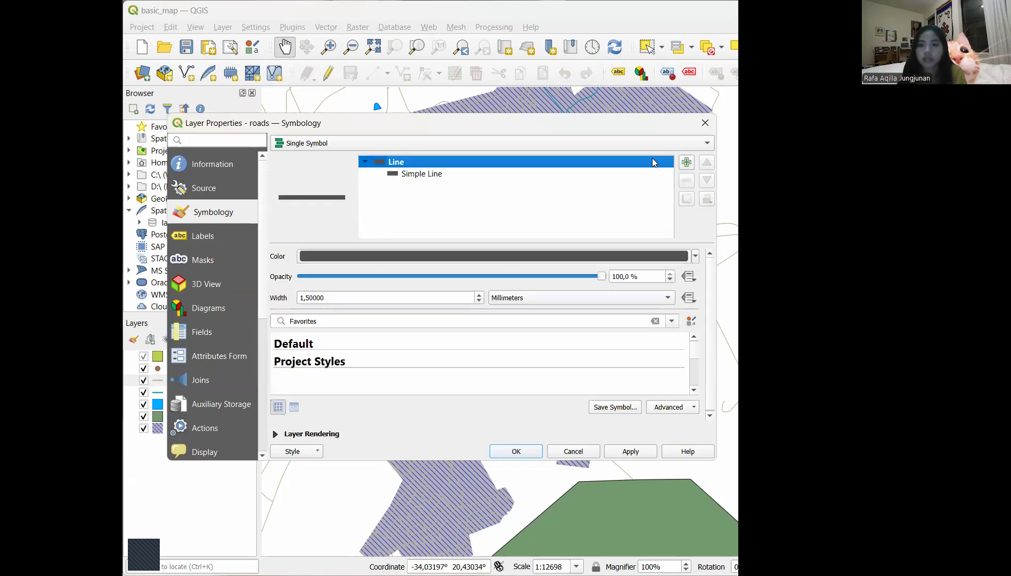
left_click(687, 162)
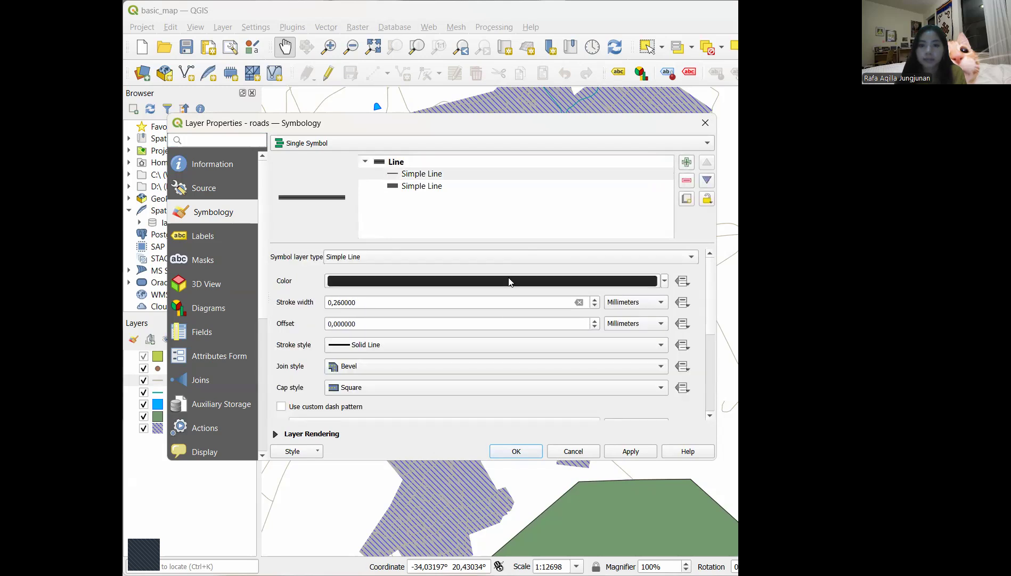
left_click(440, 308)
key("ctrl+a")
type("0.8")
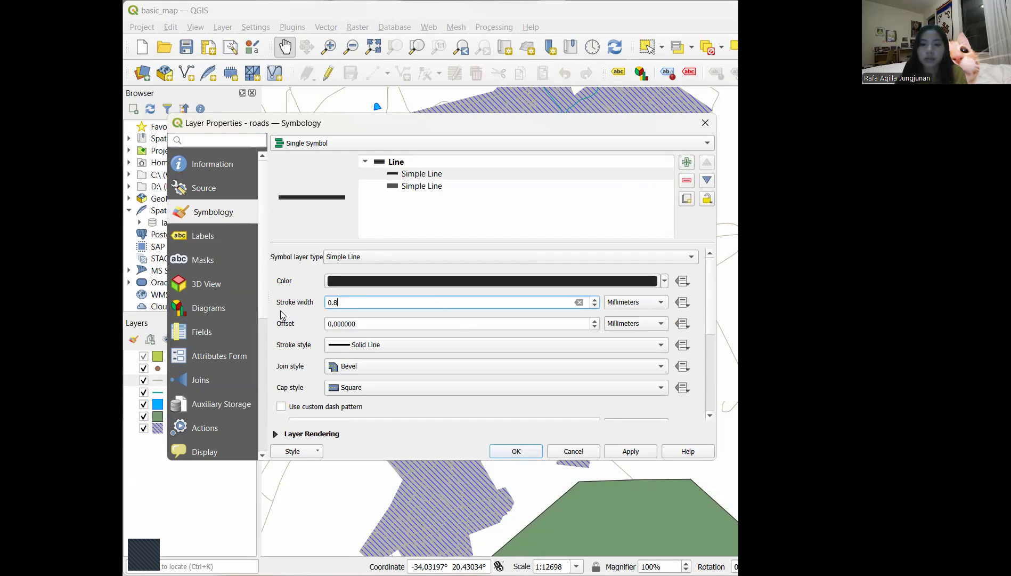
Colour the new upper road line white and confirm the roads symbology
left_click(665, 281)
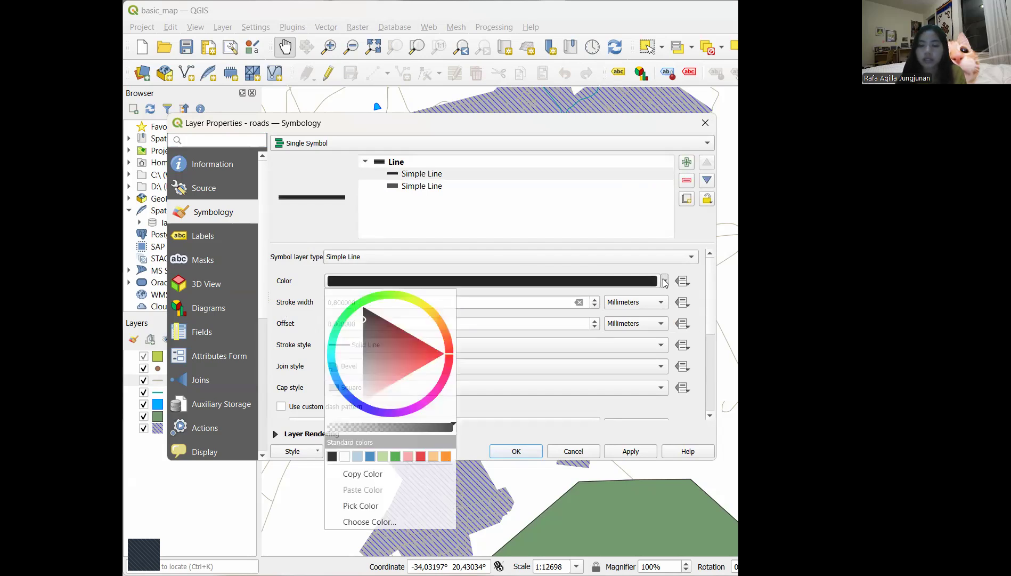
left_click(362, 401)
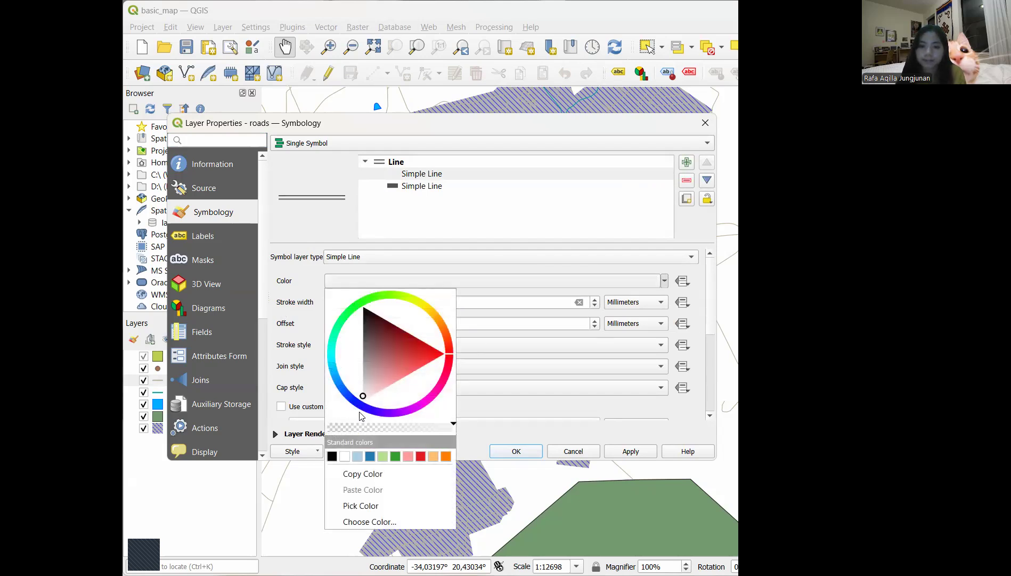
left_click(543, 429)
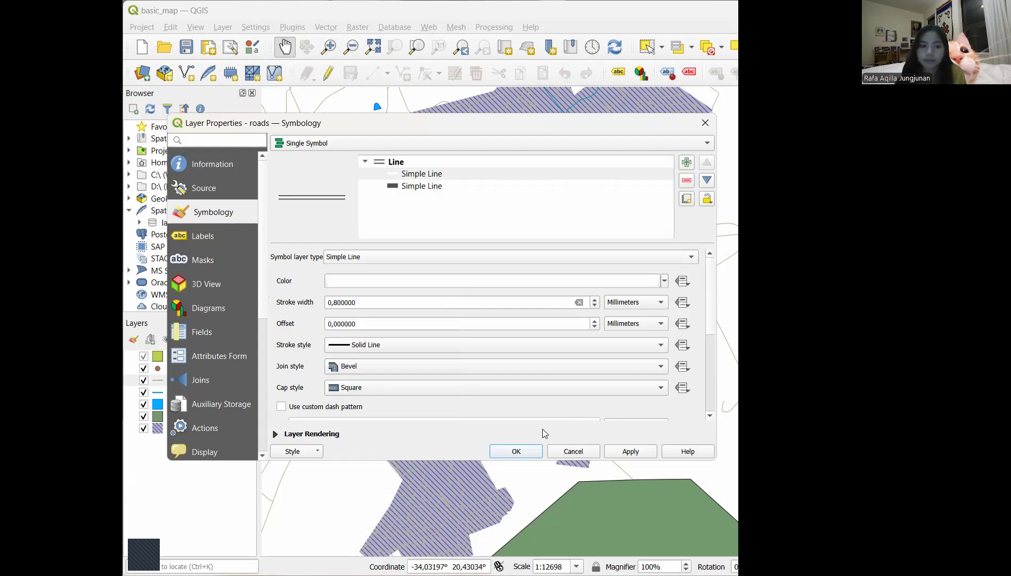
left_click(517, 450)
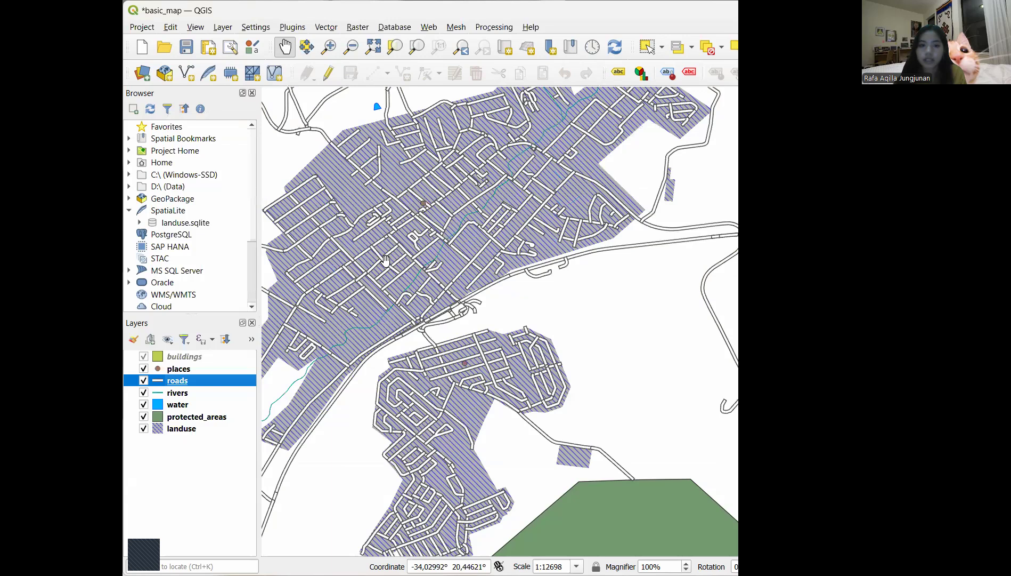
Inspect the two-layer road lines around the town at different scales and save the project
scroll(474, 318, "down", 2)
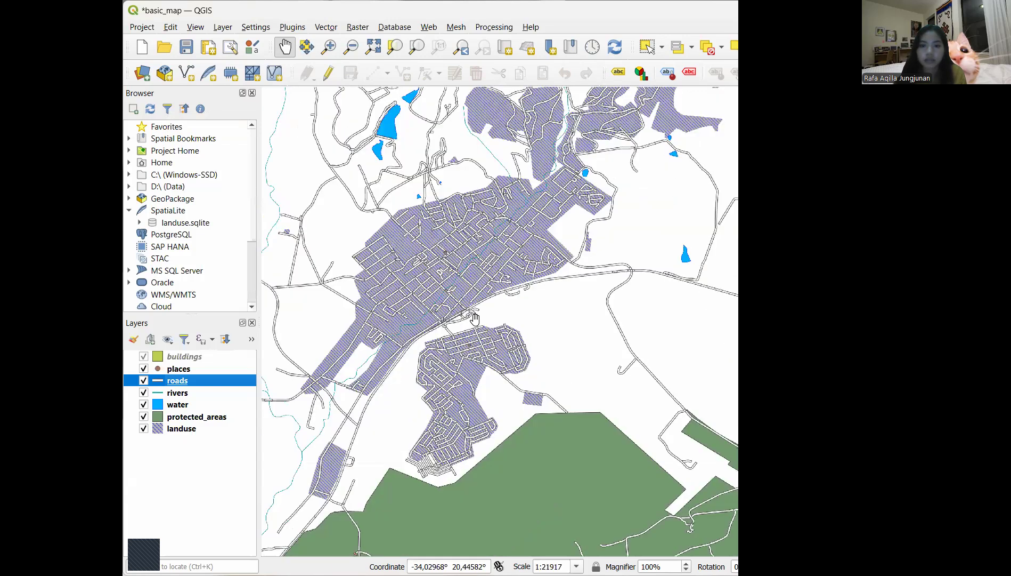
scroll(474, 318, "up", 1)
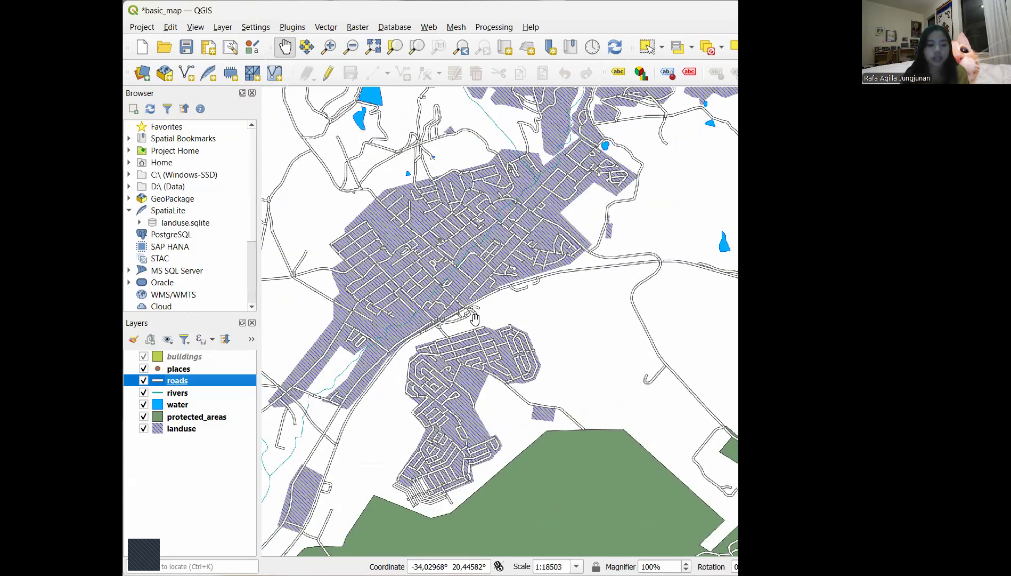
key("ctrl+s")
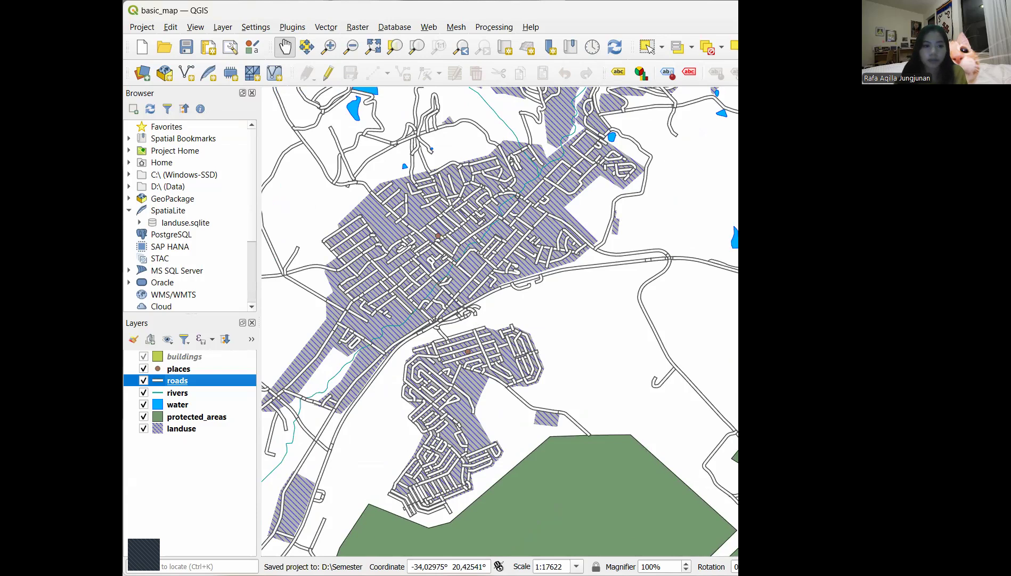
scroll(372, 337, "up", 2)
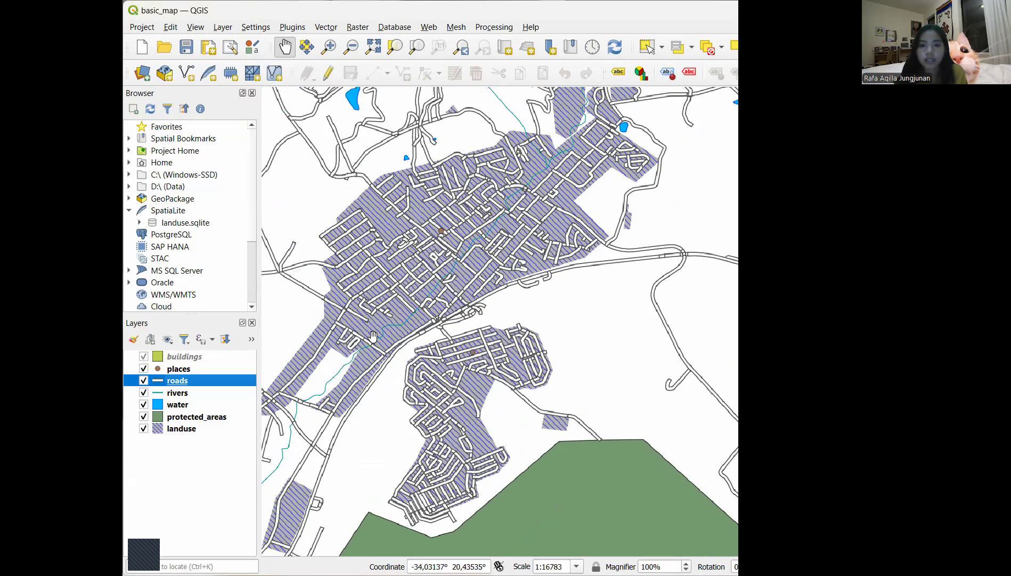
Enable symbol levels for the roads layer, keeping levels 0 and 1, and confirm the layer properties
right_click(208, 383)
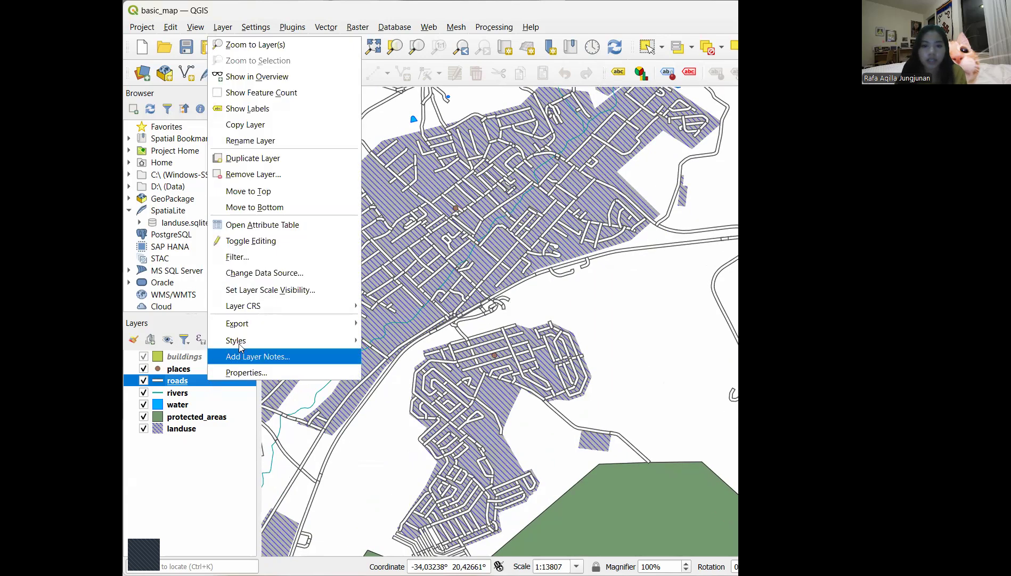
left_click(256, 373)
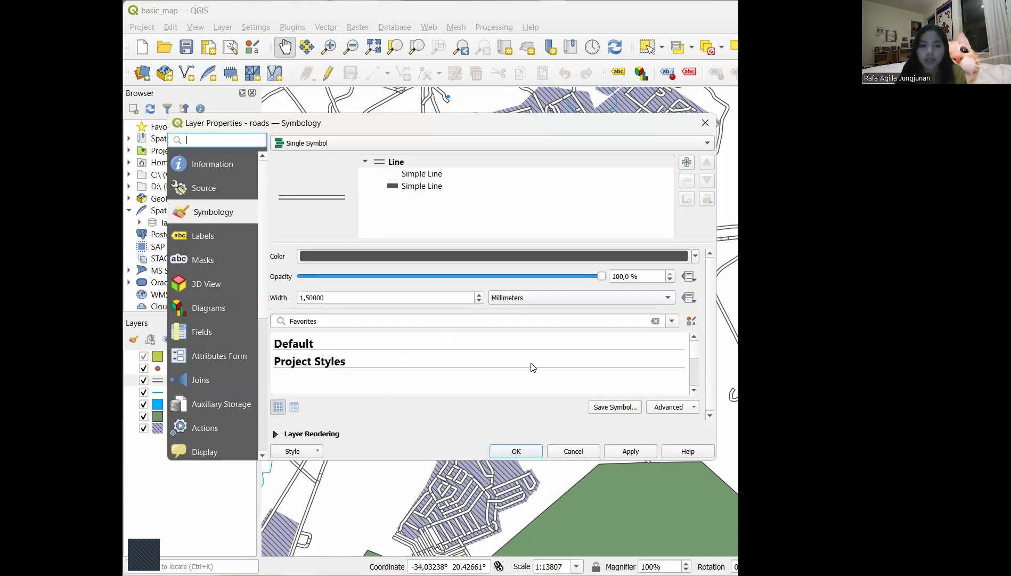
left_click(679, 408)
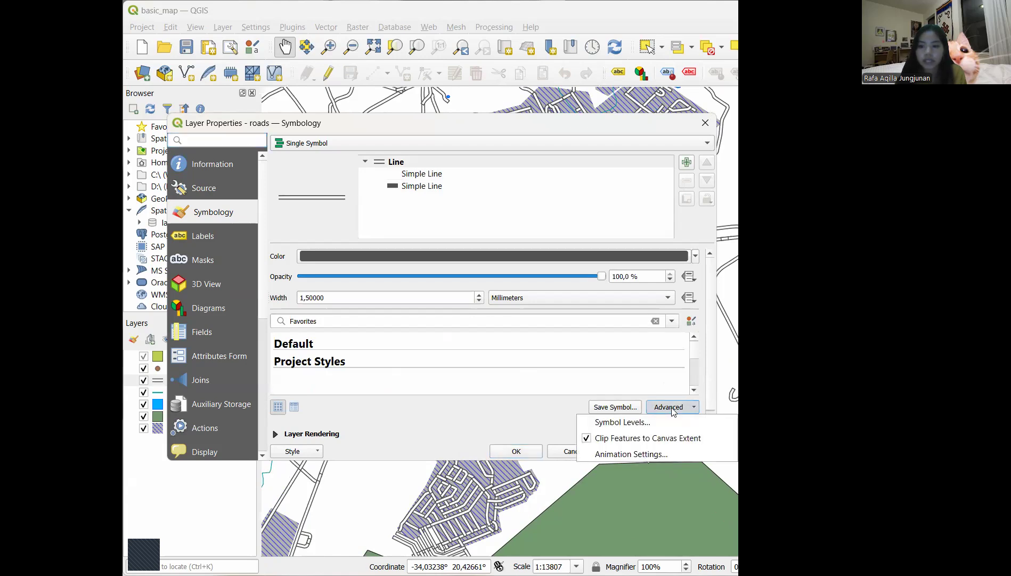
left_click(642, 423)
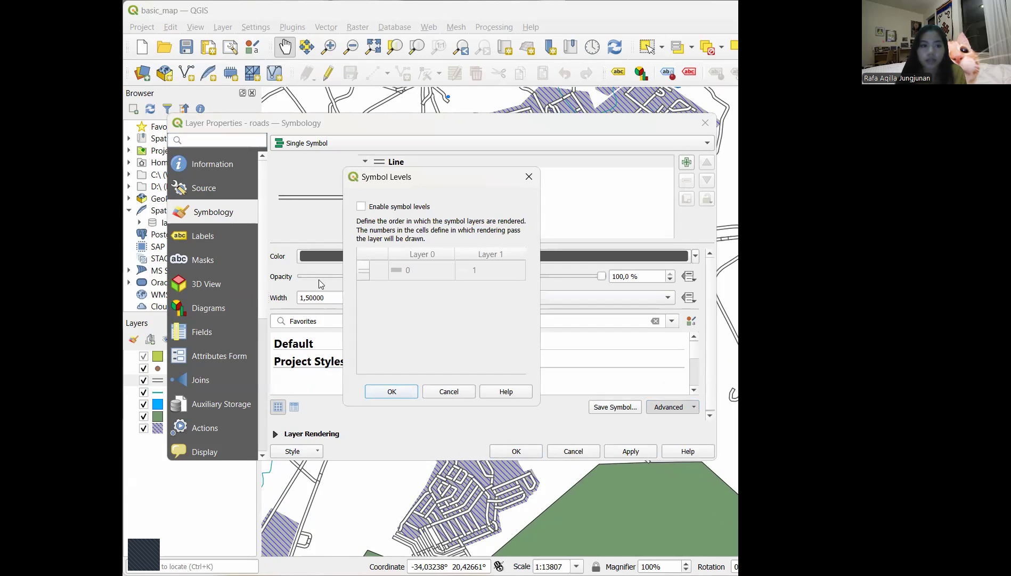
left_click(360, 207)
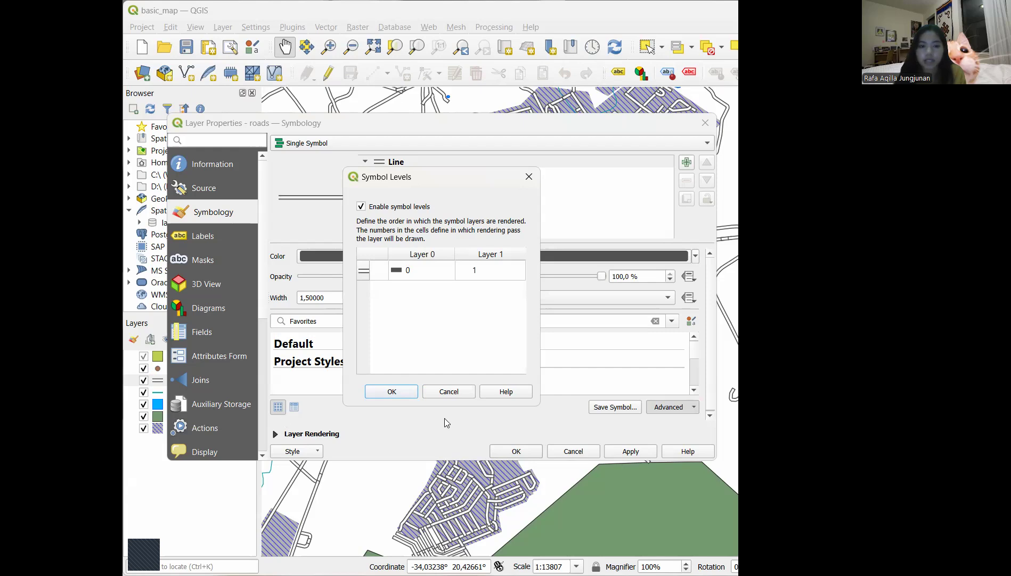
left_click(401, 393)
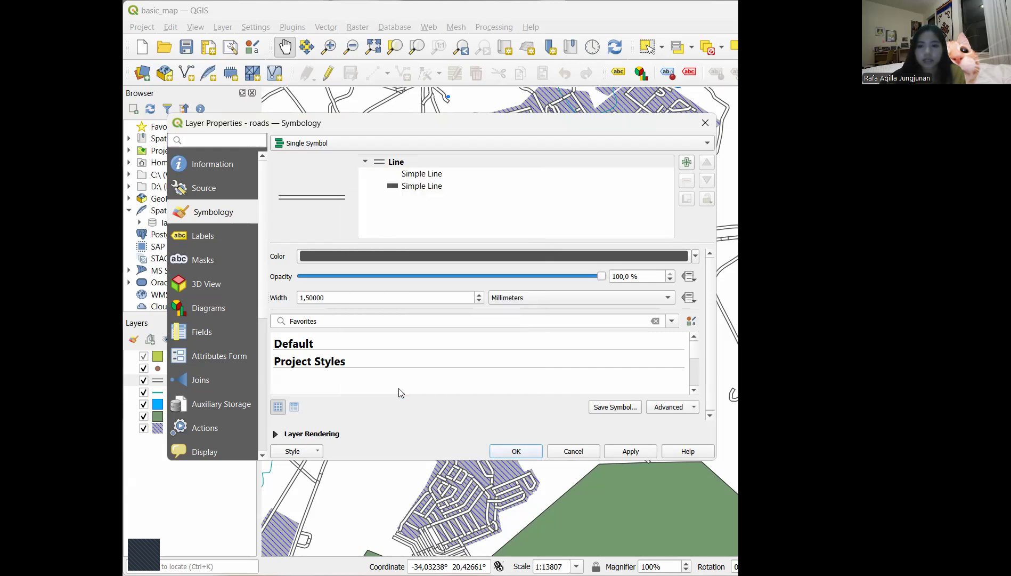
left_click(514, 451)
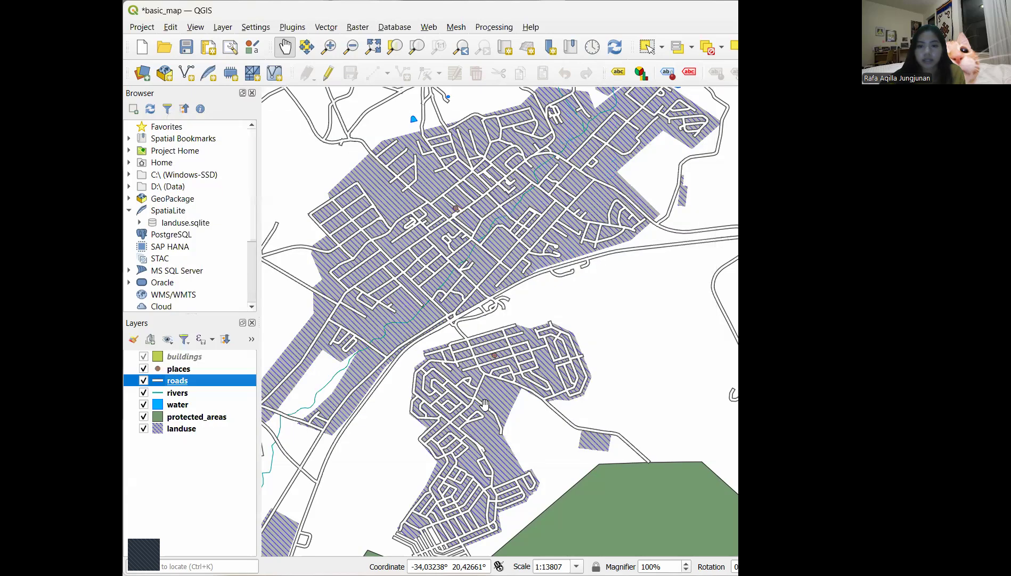
Inspect the road intersections in the town up close and save the project with the symbol levels applied
scroll(439, 319, "up", 1)
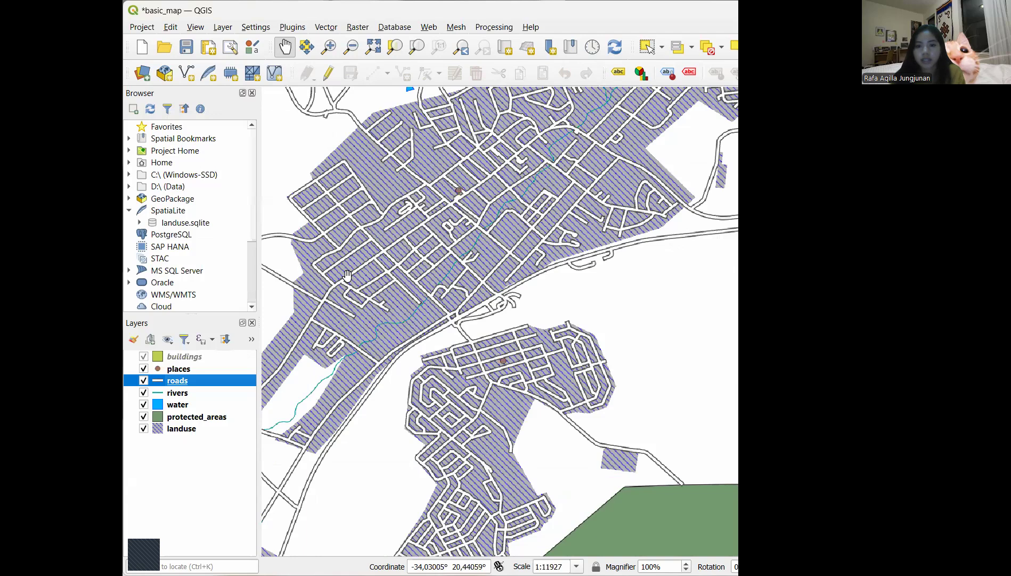
scroll(401, 299, "up", 1)
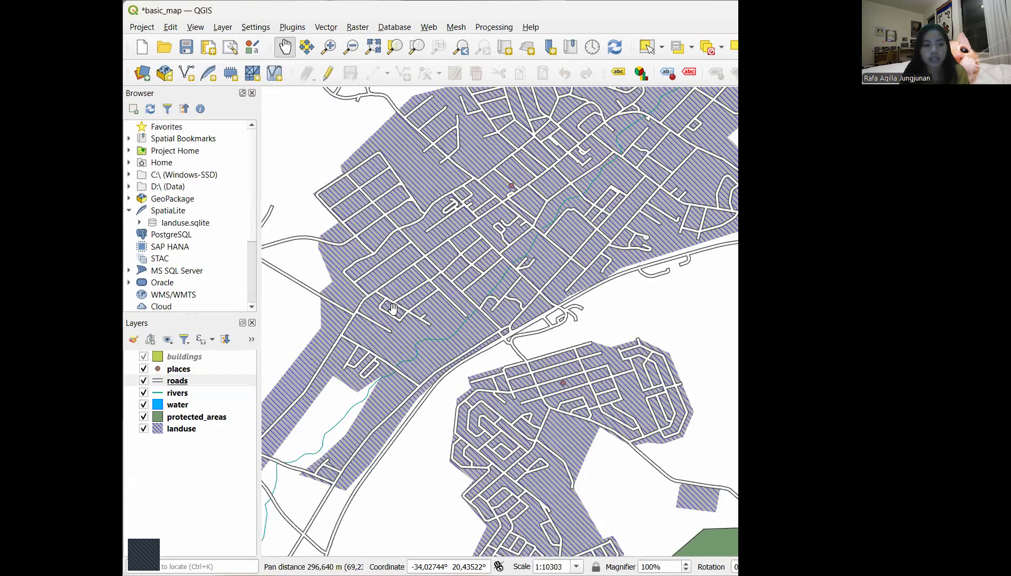
left_click_drag(393, 307, 388, 325)
key("ctrl+s")
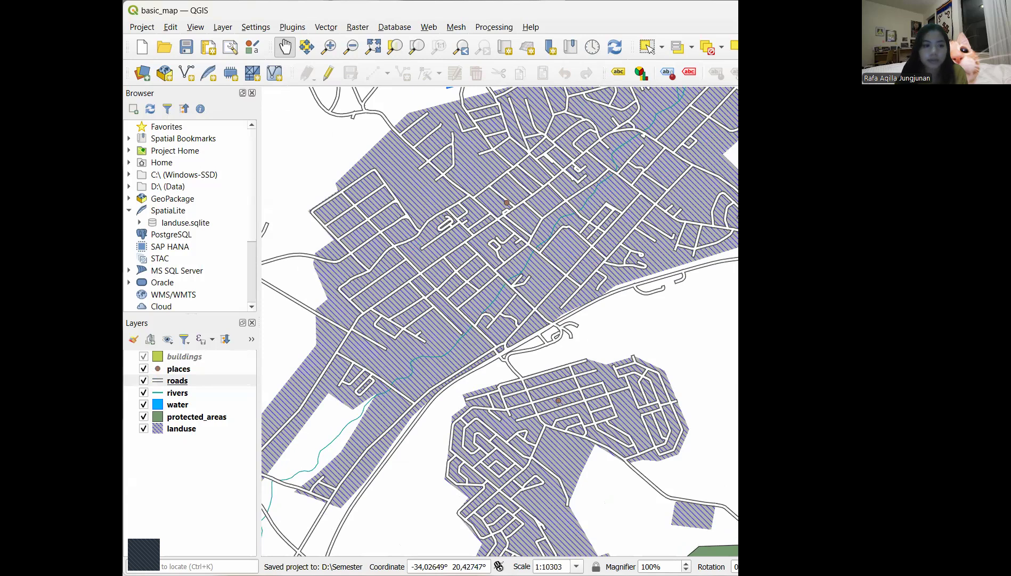
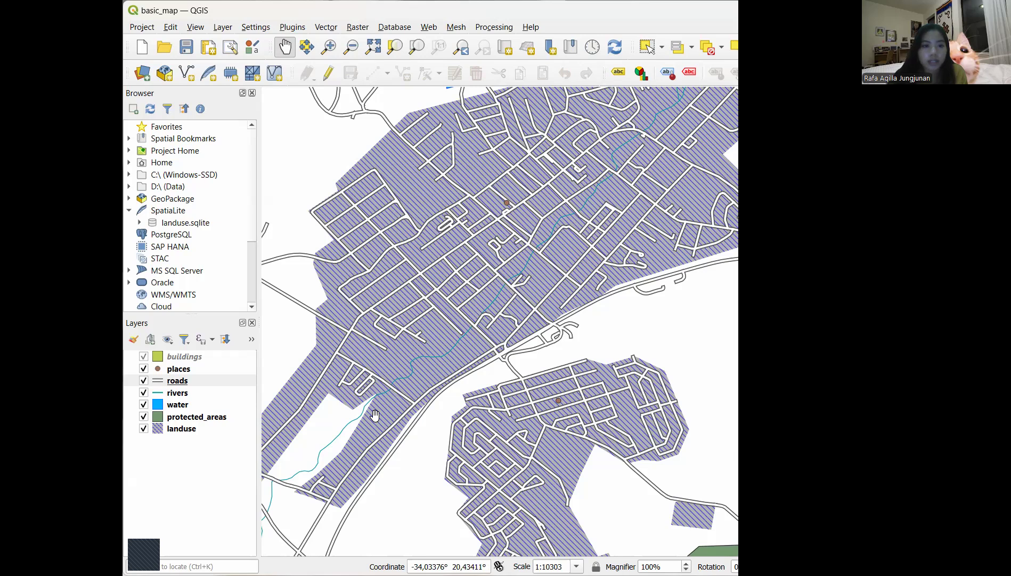
Review the roads layer's symbol levels, keeping them enabled with levels 0 and 1, and confirm the layer properties
left_click(184, 377)
right_click(184, 376)
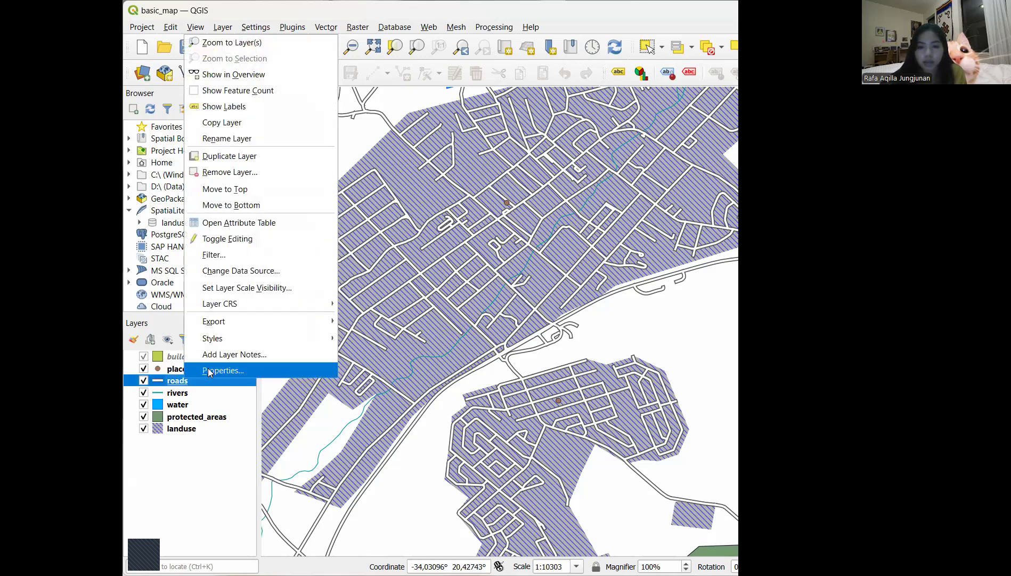
left_click(237, 371)
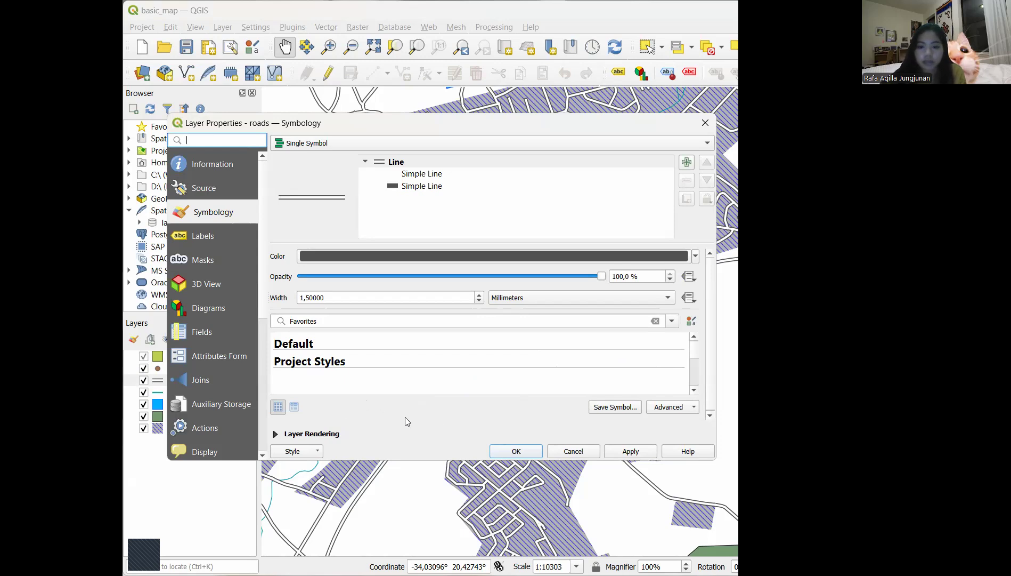
scroll(546, 345, "down", 5)
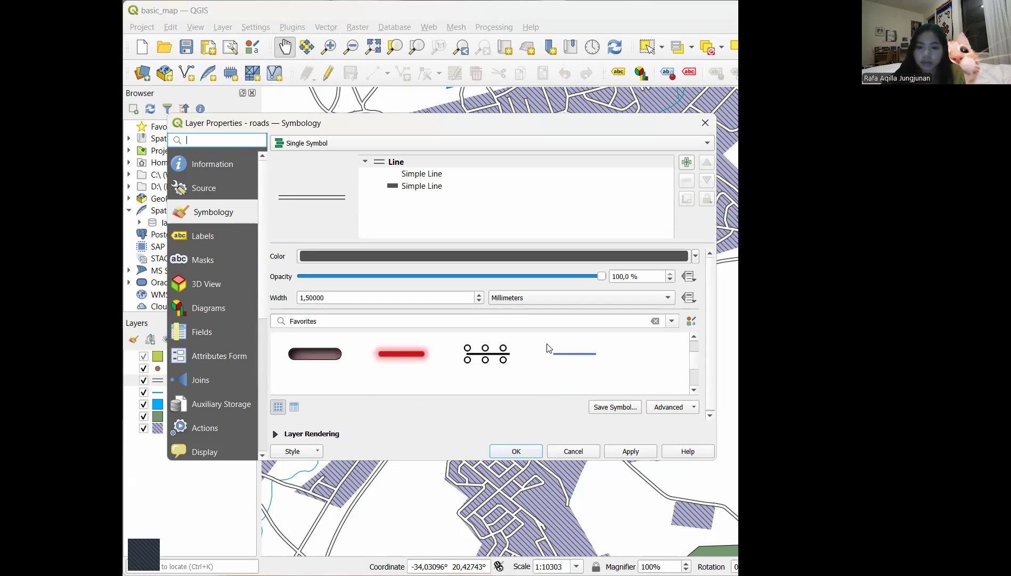
left_click(665, 407)
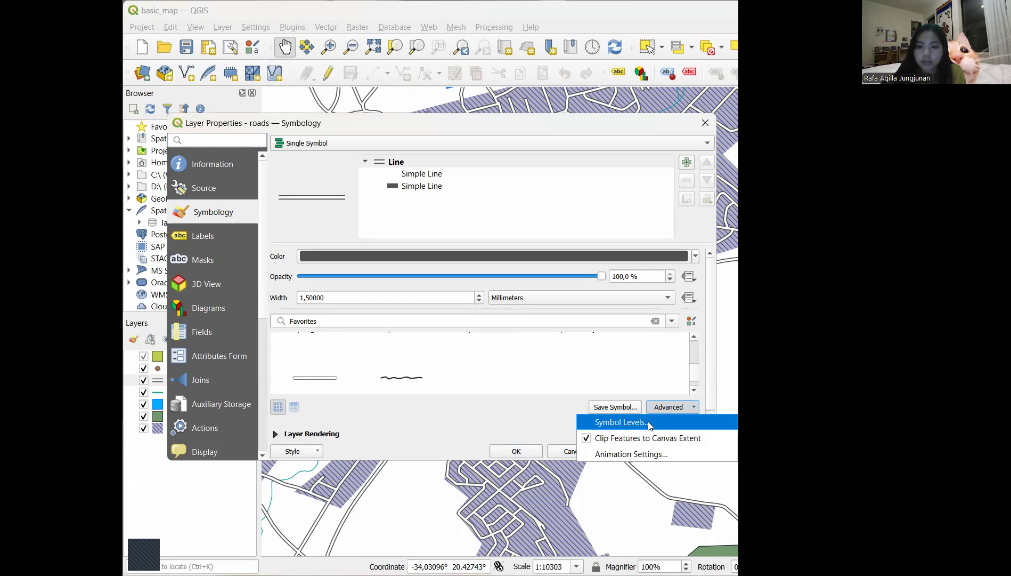
left_click(620, 422)
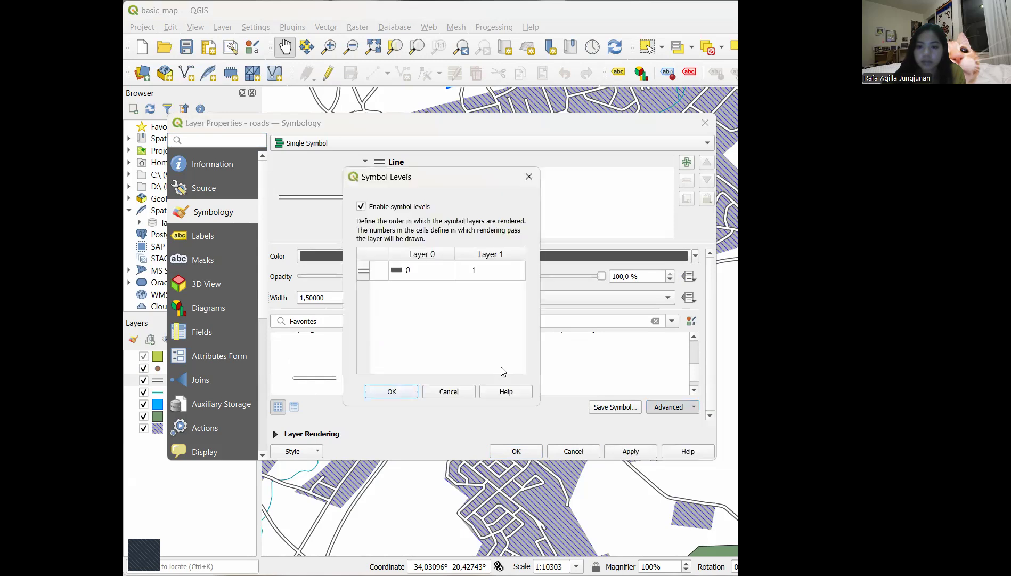
left_click(392, 393)
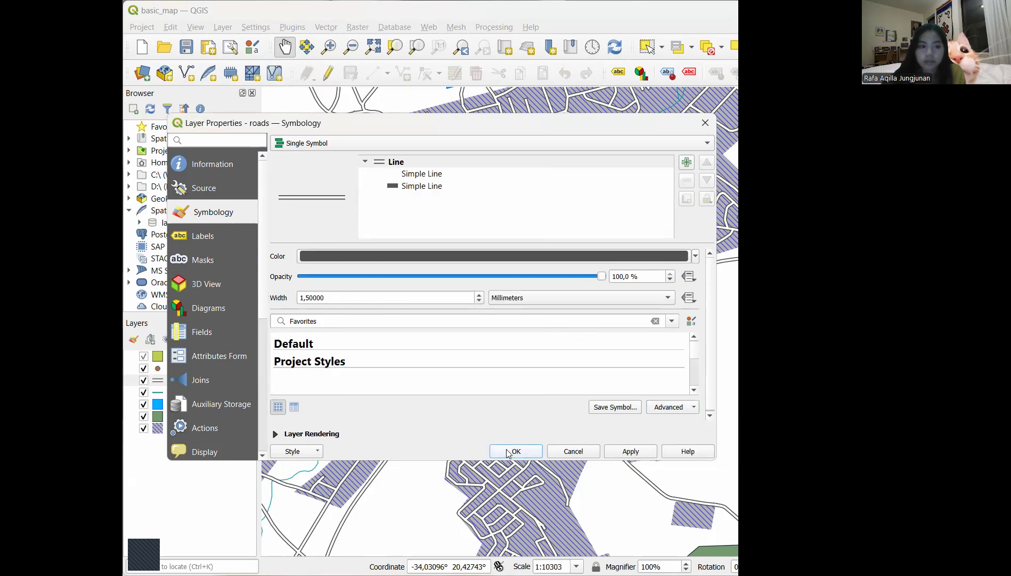
left_click(506, 451)
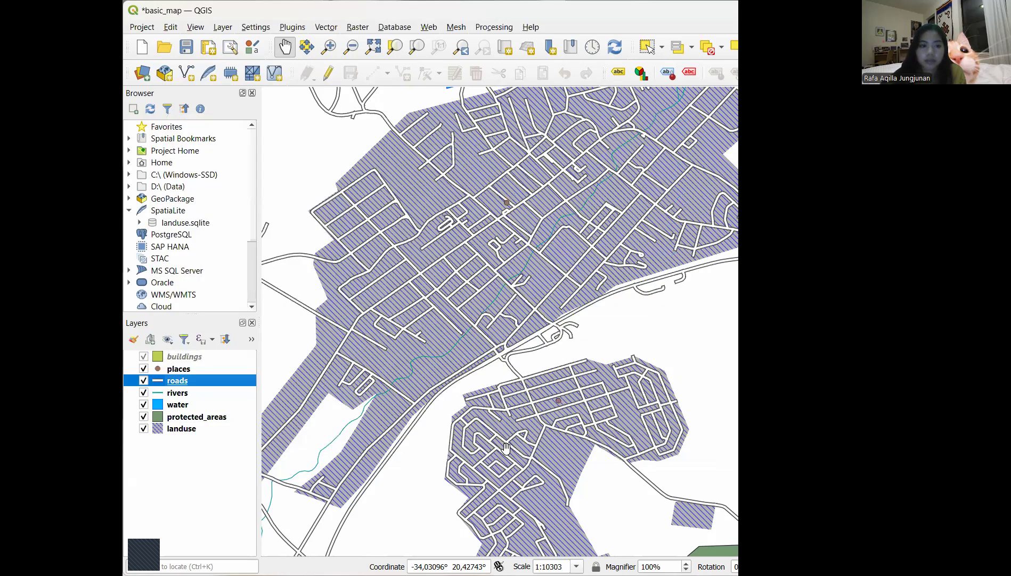
Open the roads layer's symbology and review the stroke styles for the upper white line, keeping Solid Line
scroll(507, 448, "down", 1)
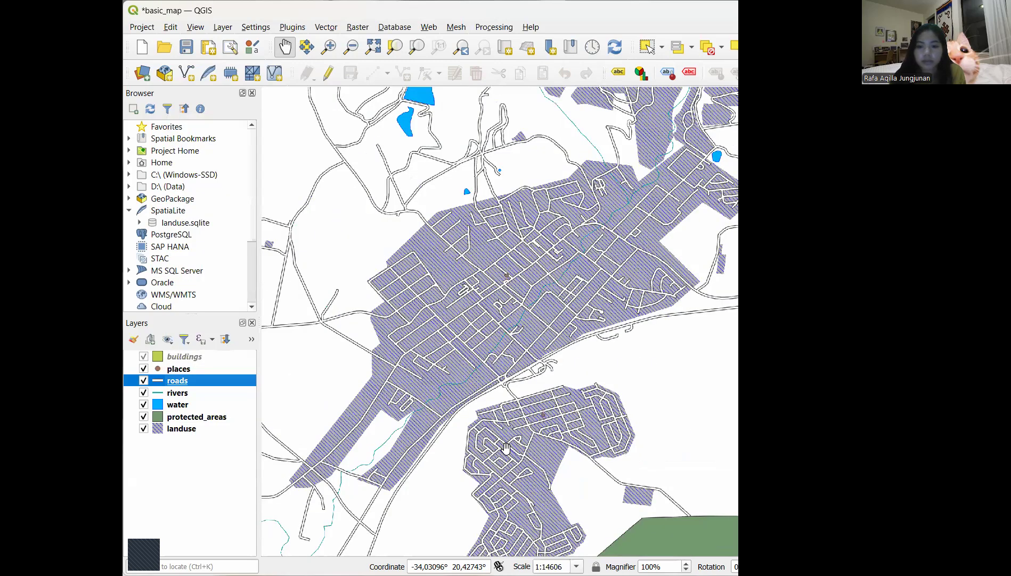
scroll(506, 447, "down", 1)
scroll(425, 425, "down", 1)
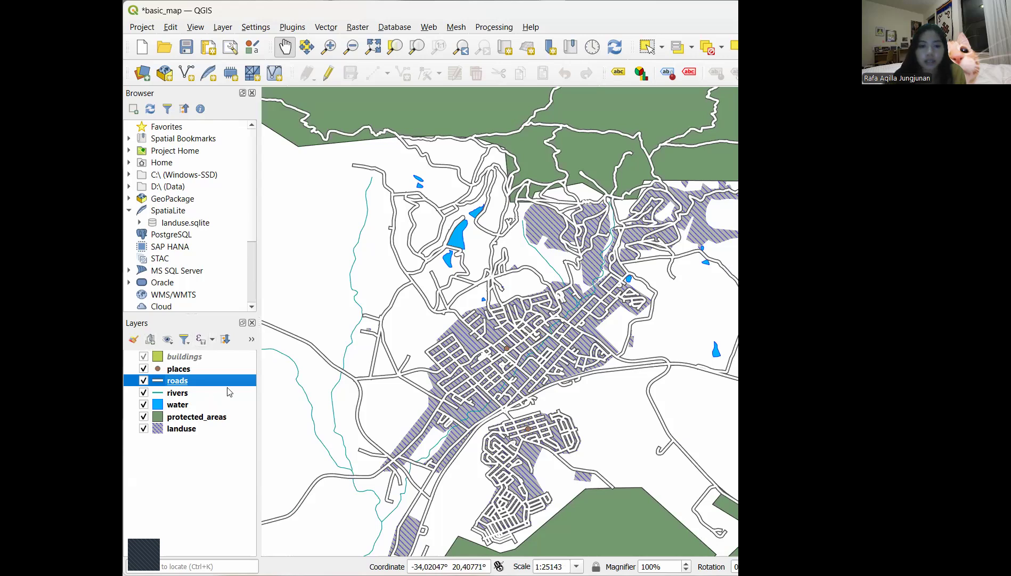
right_click(192, 385)
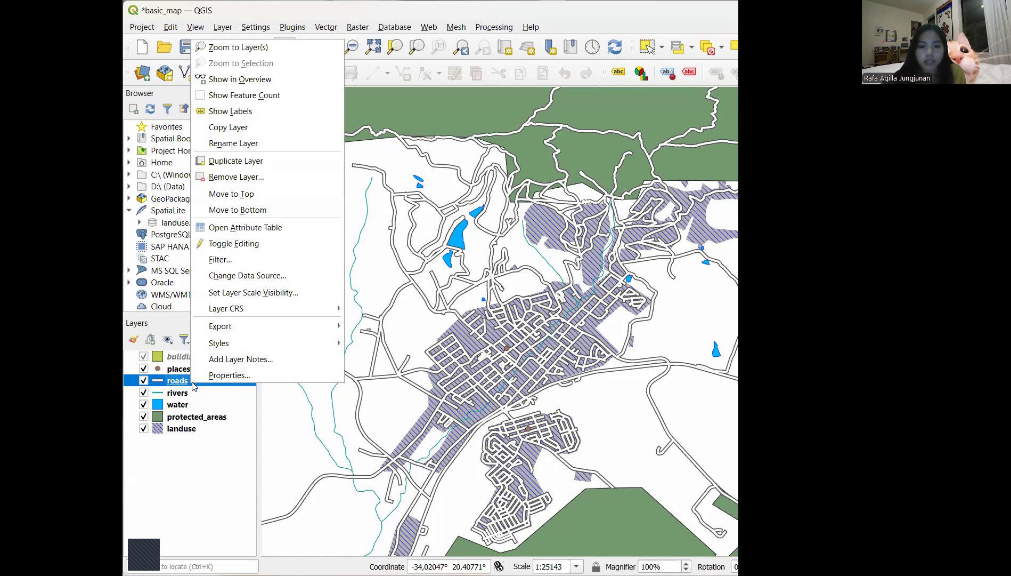
mouse_move(231, 348)
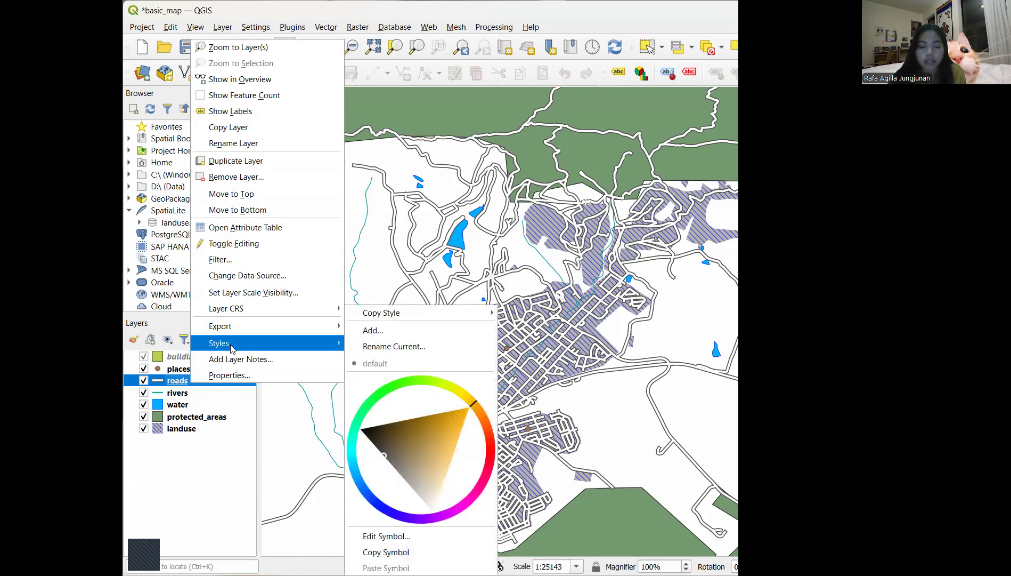
left_click(235, 376)
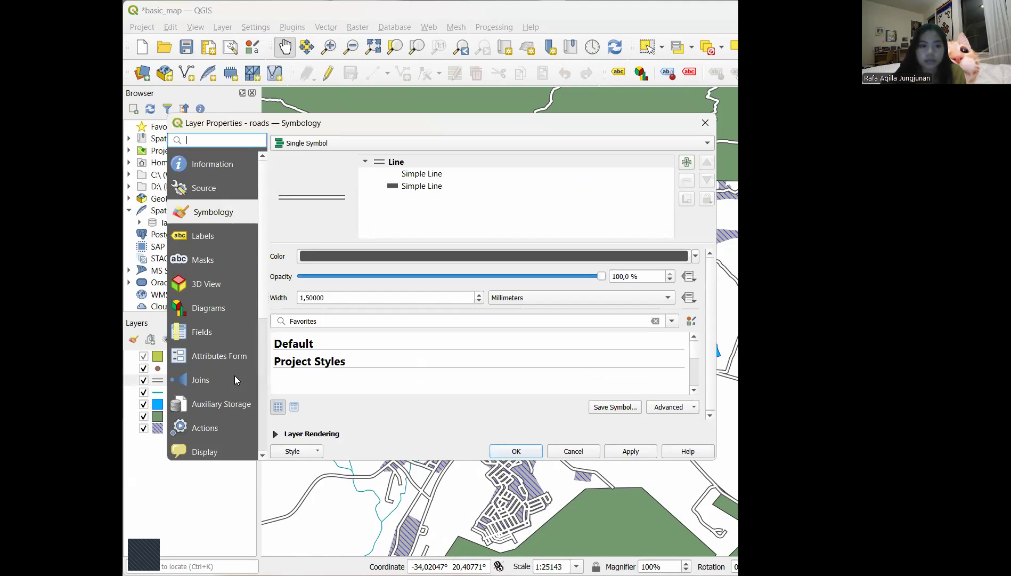
left_click(406, 174)
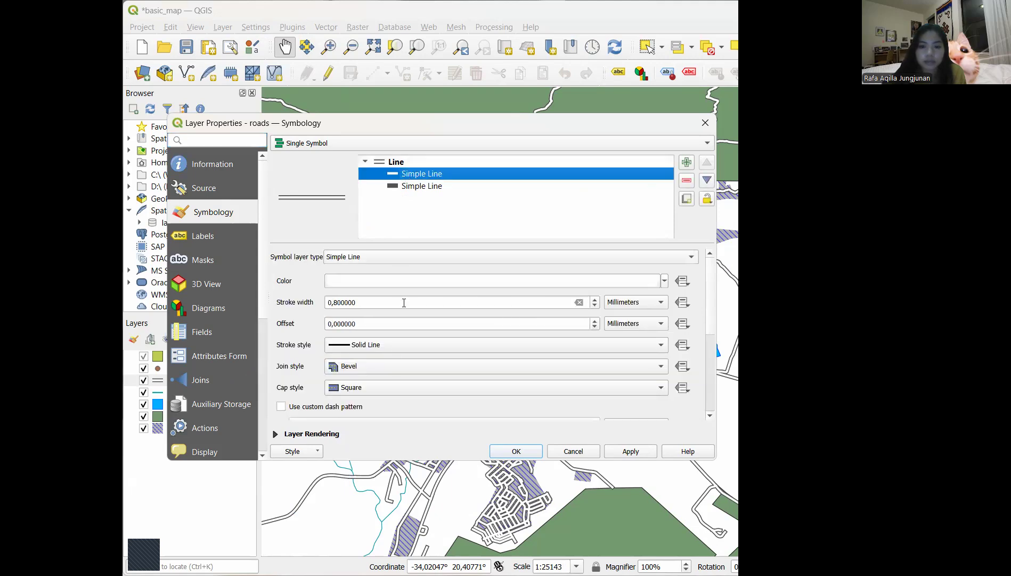
left_click(394, 345)
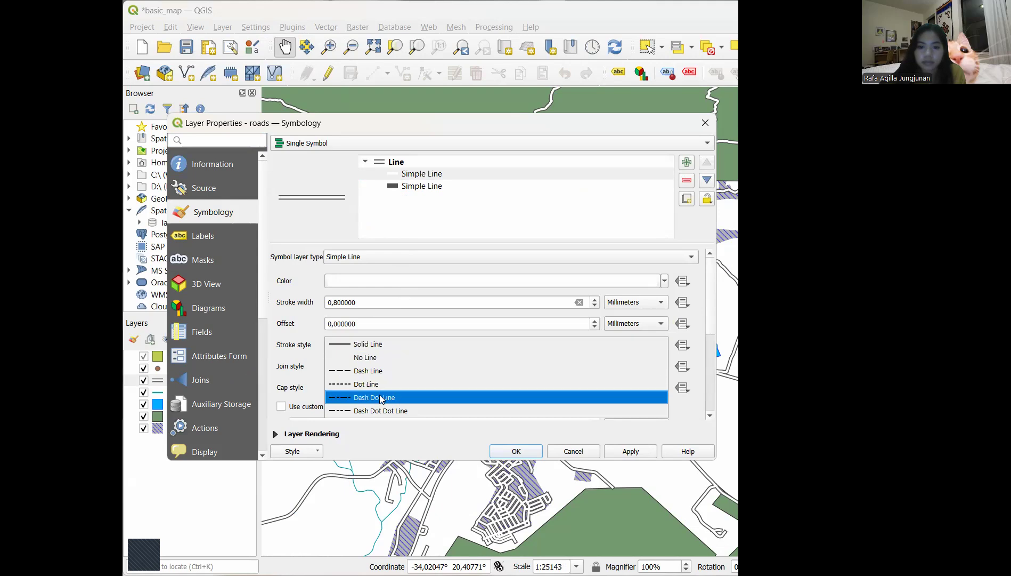
left_click(405, 337)
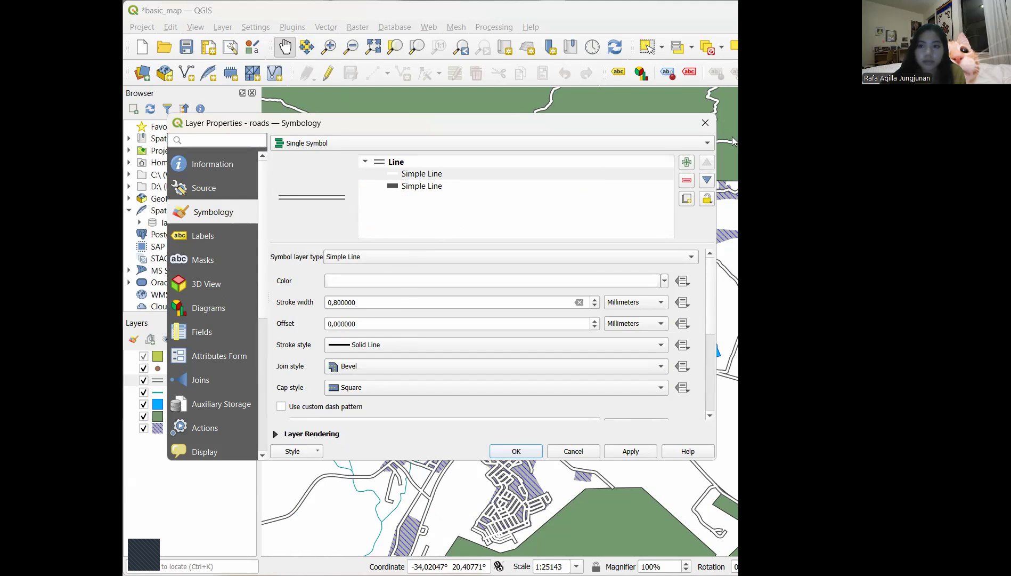
Try adding a third simple line on top of the roads symbol and compare the settings of all three lines
left_click(687, 164)
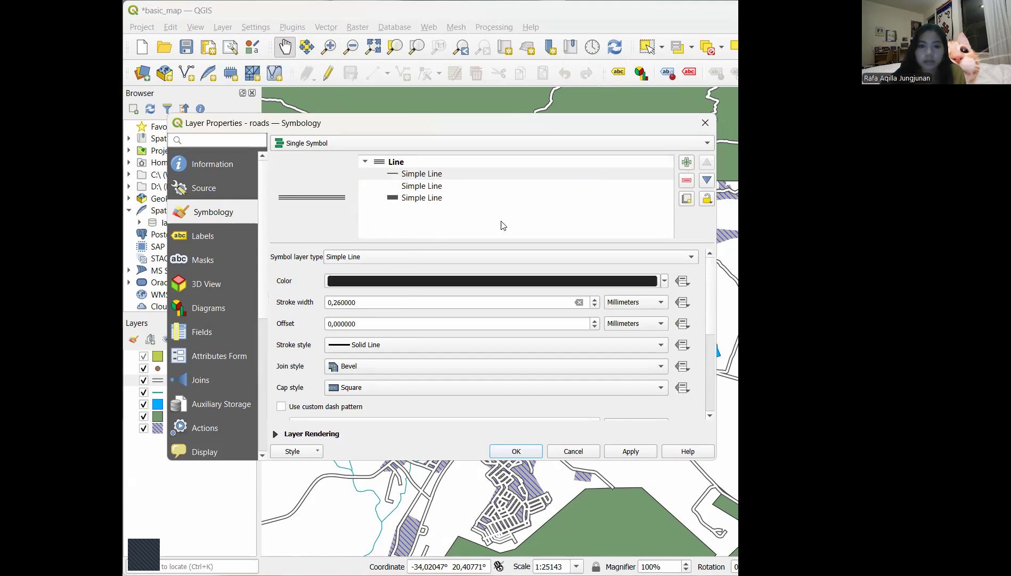
left_click(490, 199)
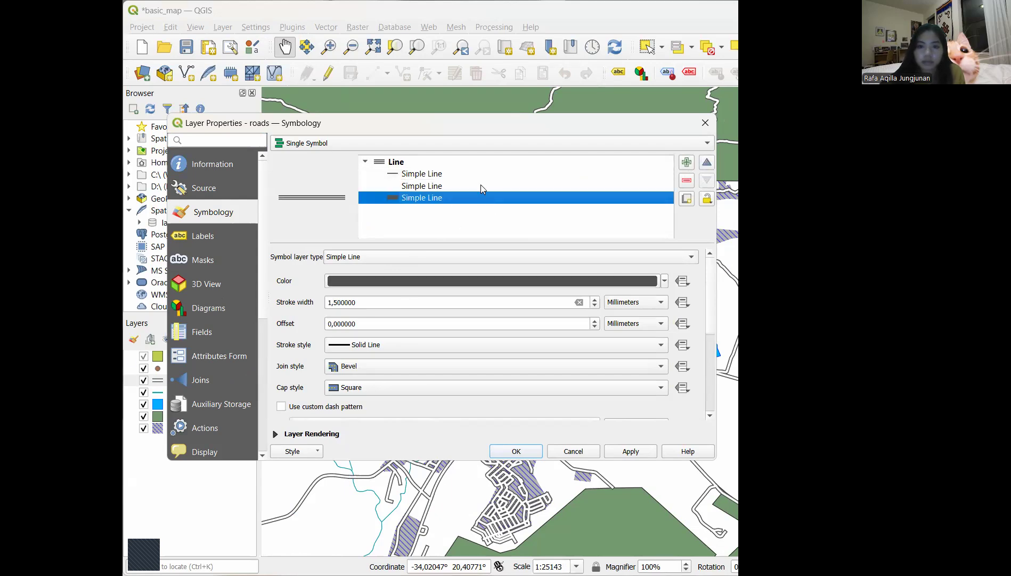
left_click(482, 188)
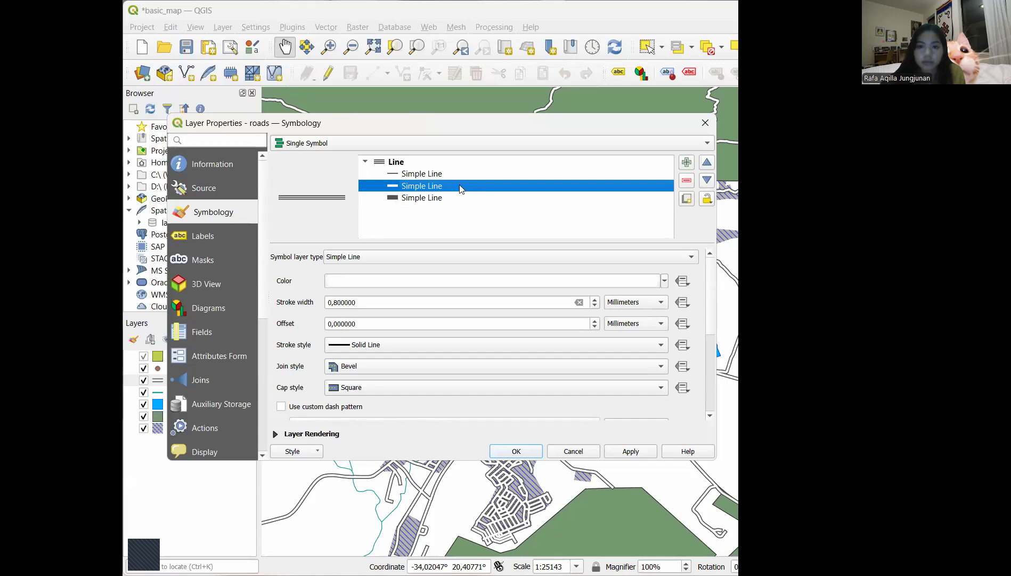
left_click(417, 175)
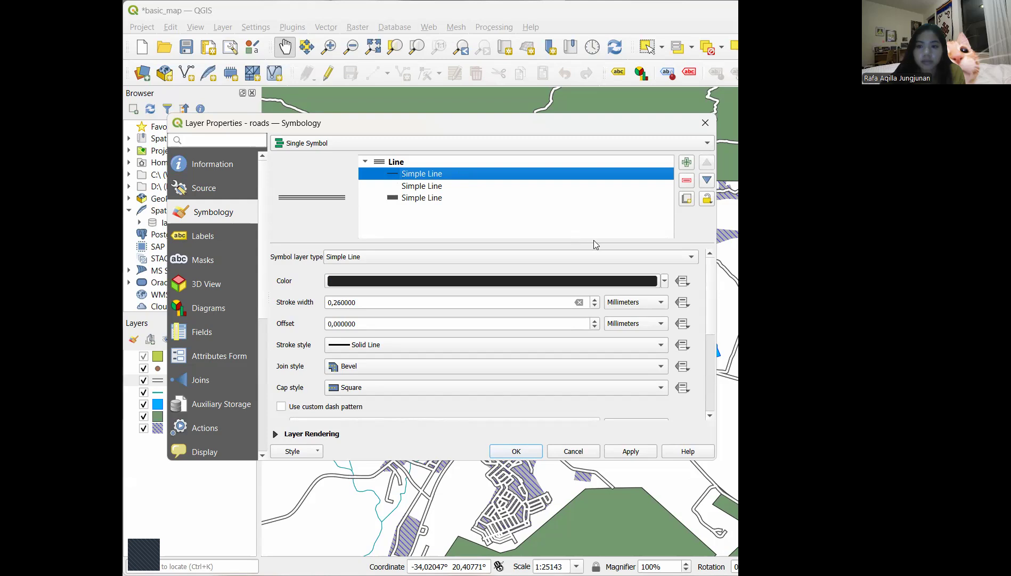
left_click(501, 189)
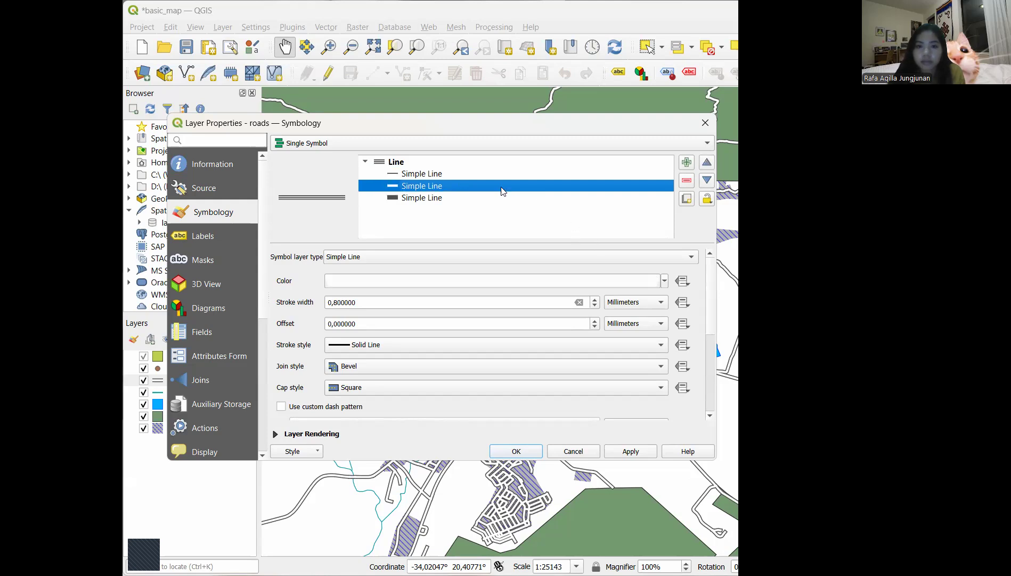
Try colouring the middle line of the roads symbol bright yellow
left_click(665, 281)
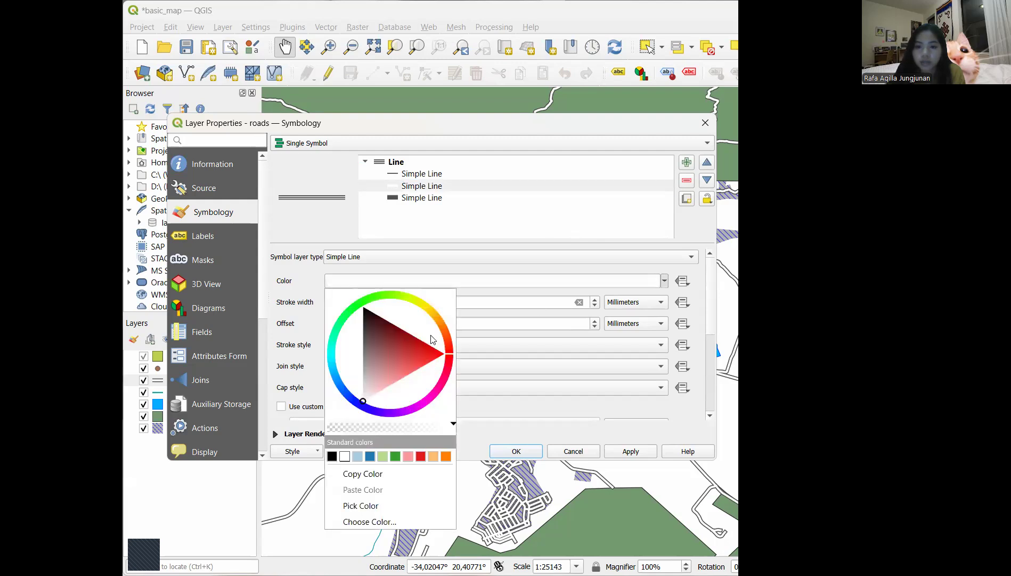
left_click(427, 307)
left_click(390, 325)
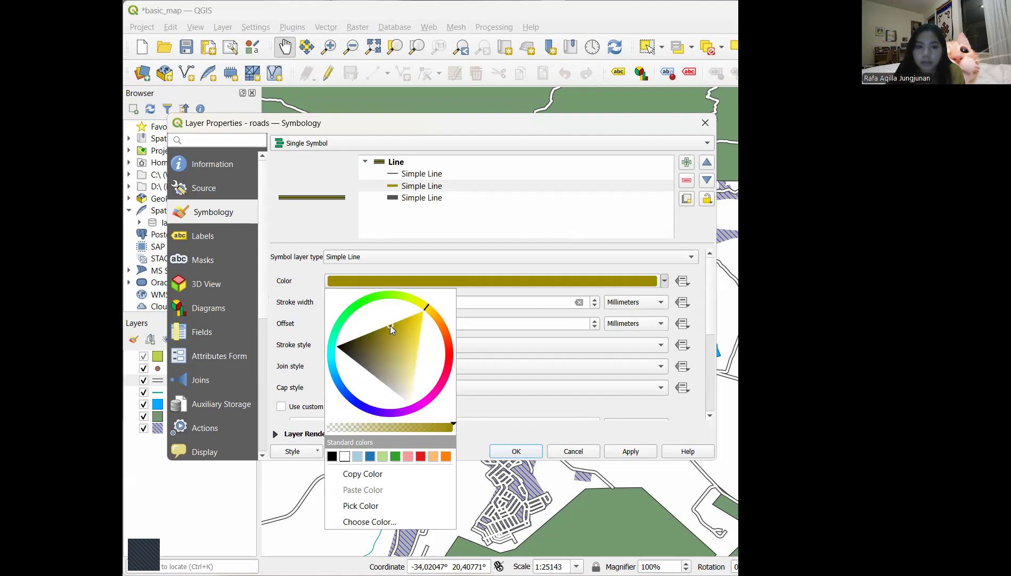
mouse_move(391, 324)
left_mouse_down()
mouse_move(414, 303)
mouse_move(423, 336)
left_mouse_up()
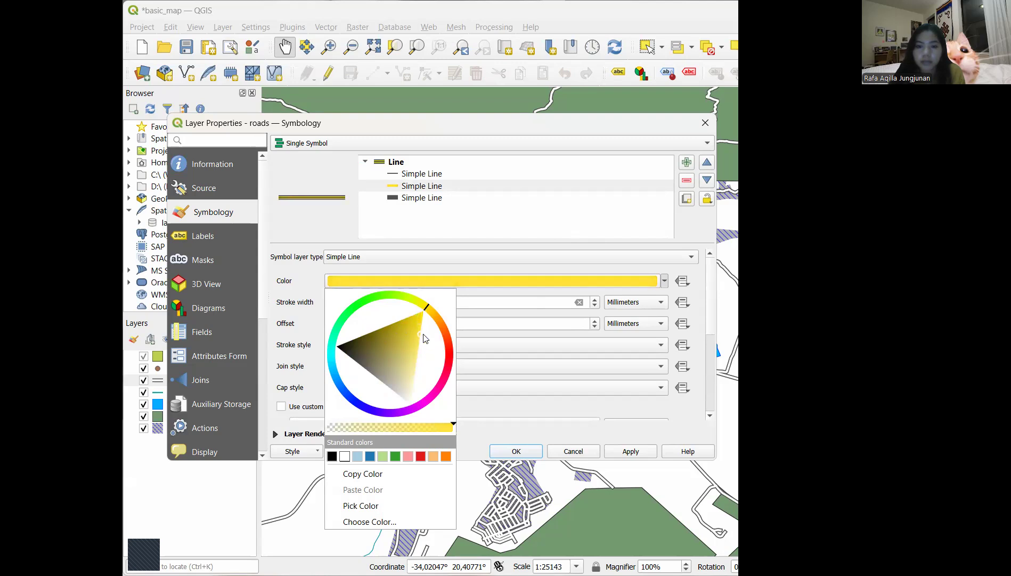
left_click(518, 180)
Try a negative offset on the topmost black road line and reset the offset to 0
left_click(513, 174)
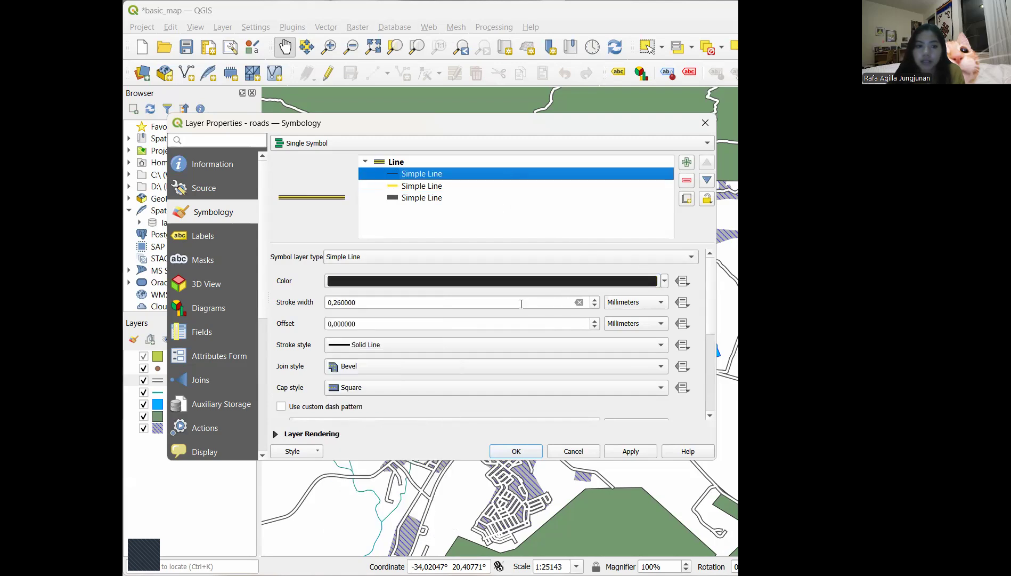
left_click(536, 197)
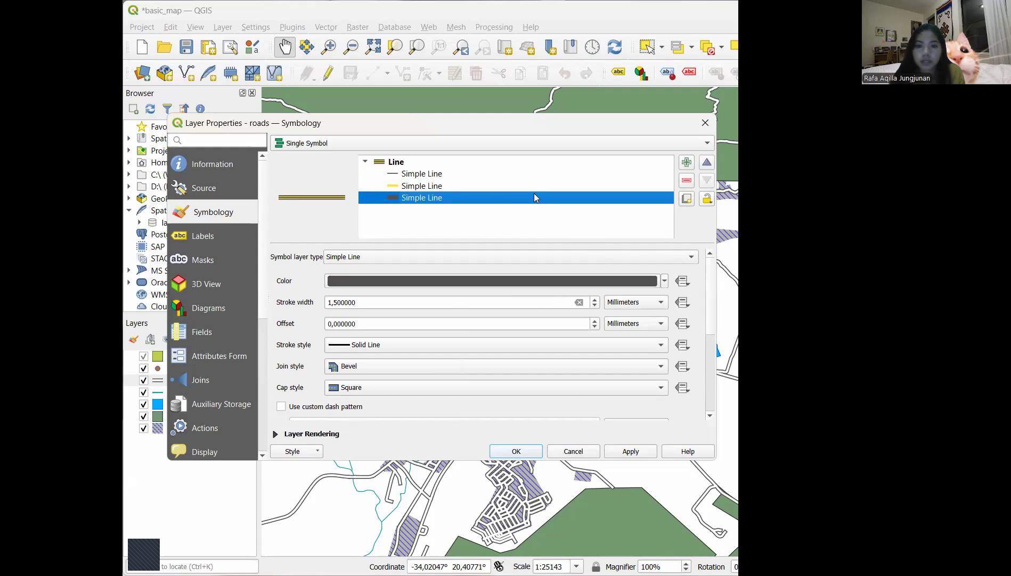
left_click(510, 176)
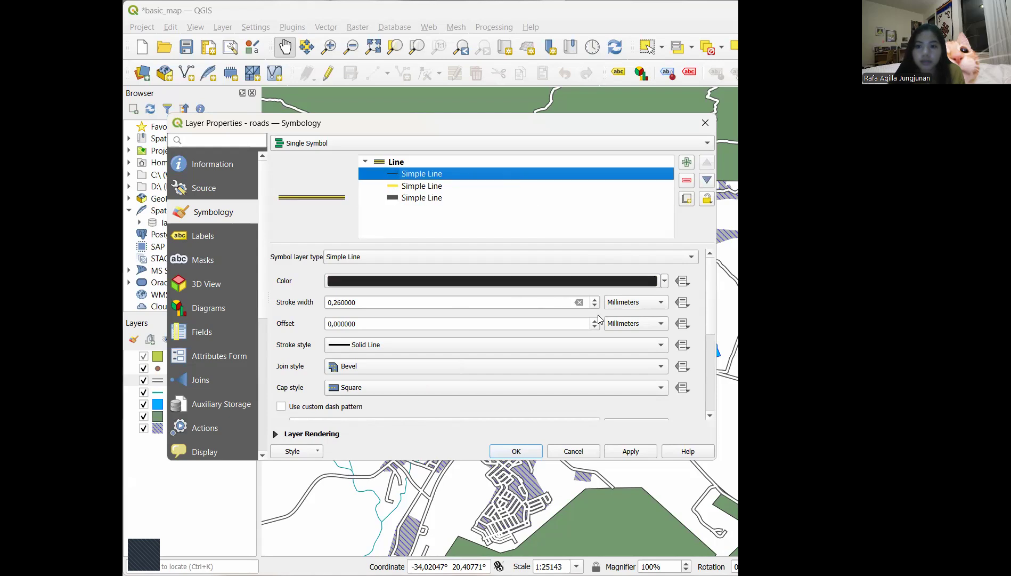
scroll(598, 324, "down", 7)
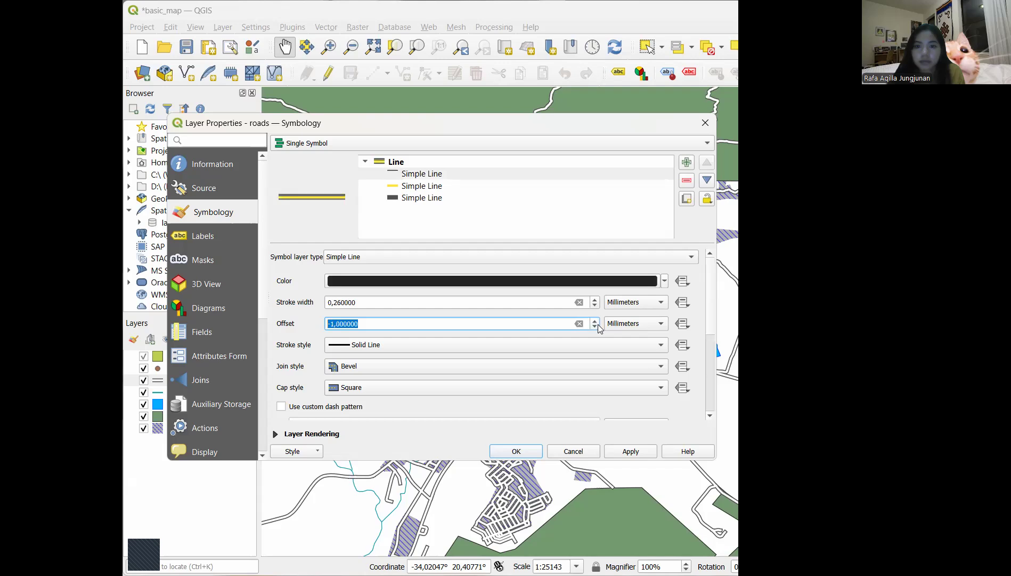
scroll(598, 324, "down", 2)
left_click(580, 323)
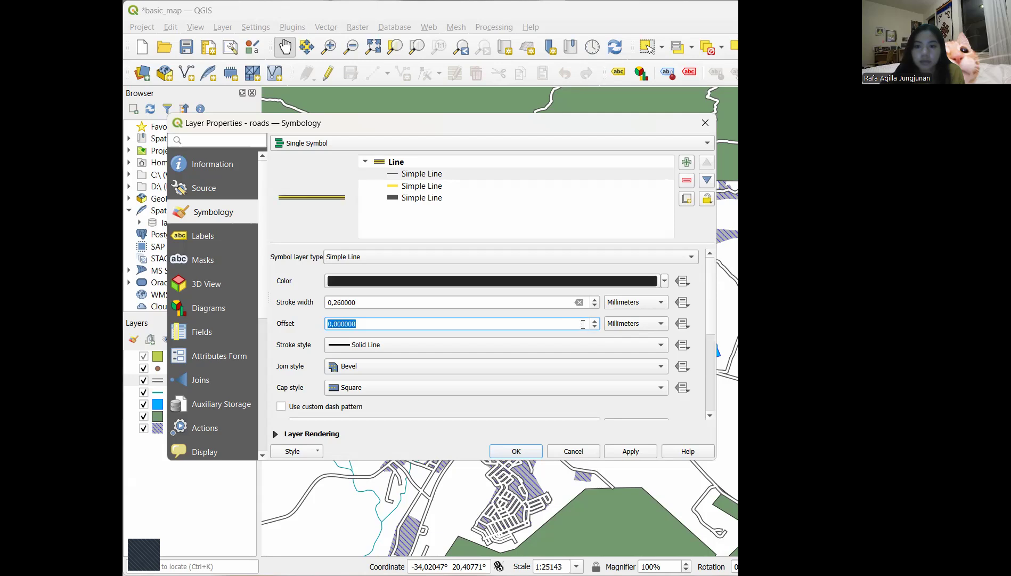
Try a 0.8 mm stroke width on the topmost black road line and discard all pending roads symbology changes
left_click(530, 304)
left_click(596, 304)
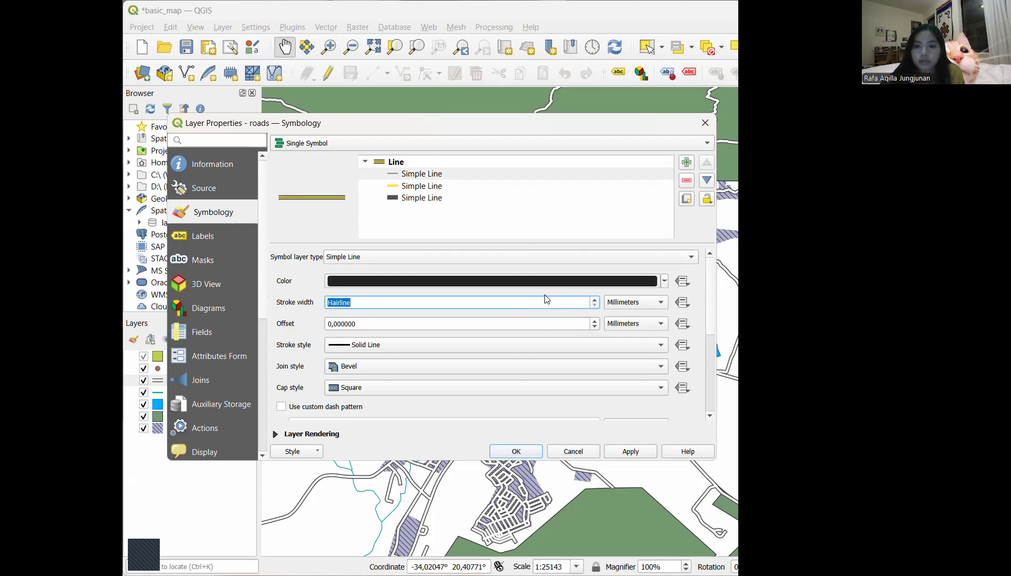
left_click(595, 300)
left_click(595, 299)
left_click(595, 300)
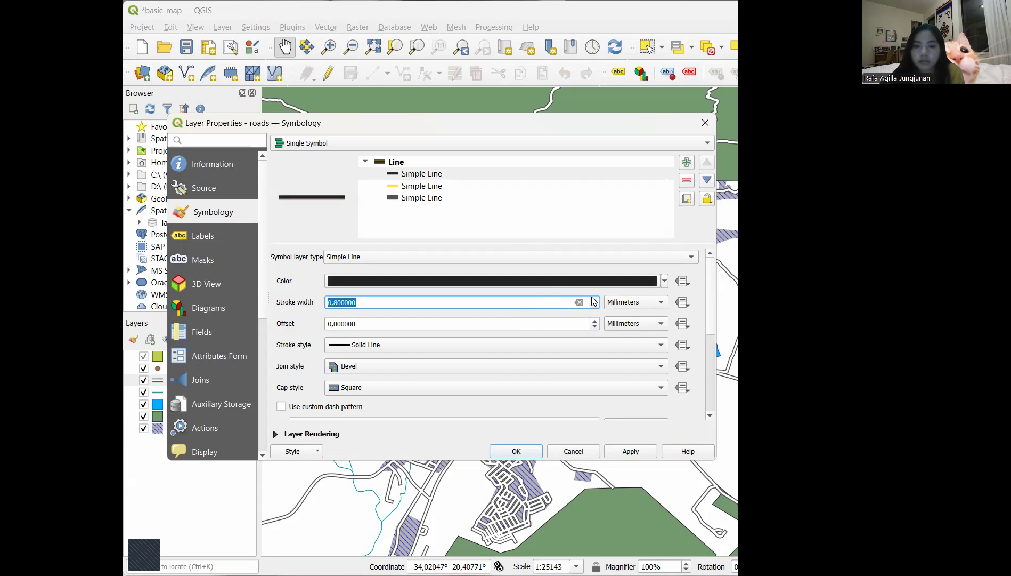
left_click(578, 453)
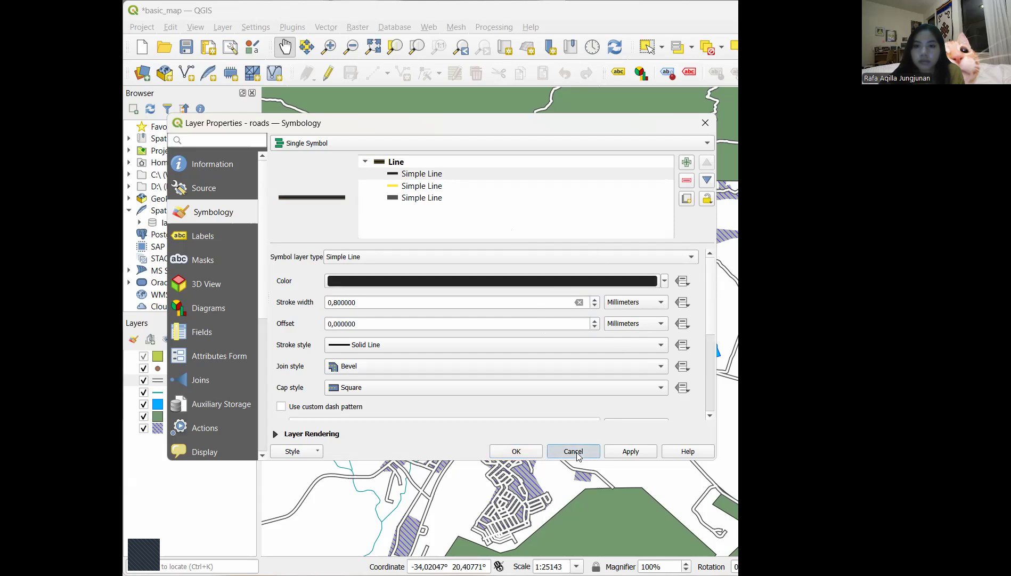
Colour the middle line of the roads symbol golden yellow and apply the change to the map
left_click(242, 390)
left_click(226, 379)
right_click(226, 380)
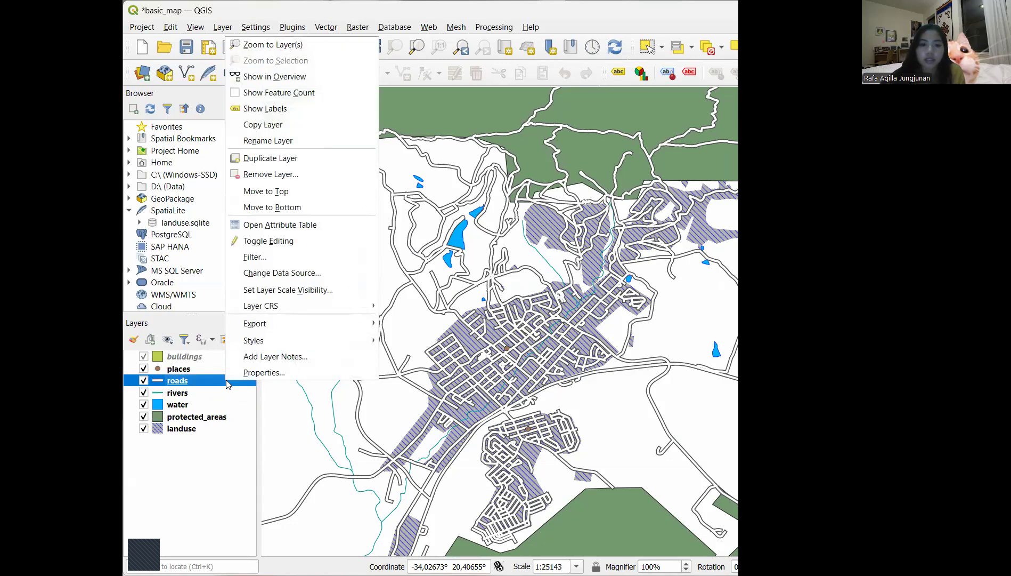
left_click(282, 374)
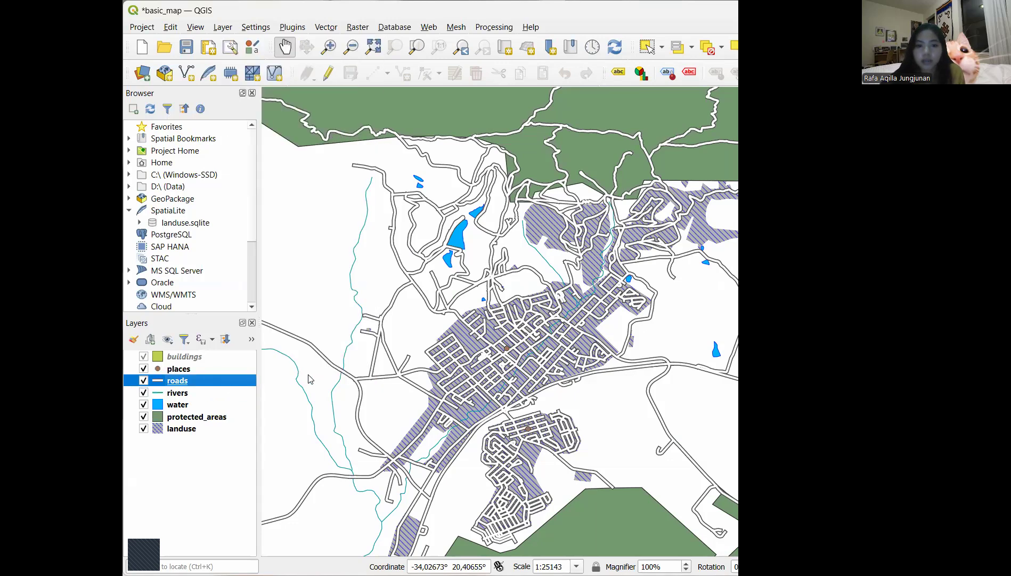
left_click(686, 163)
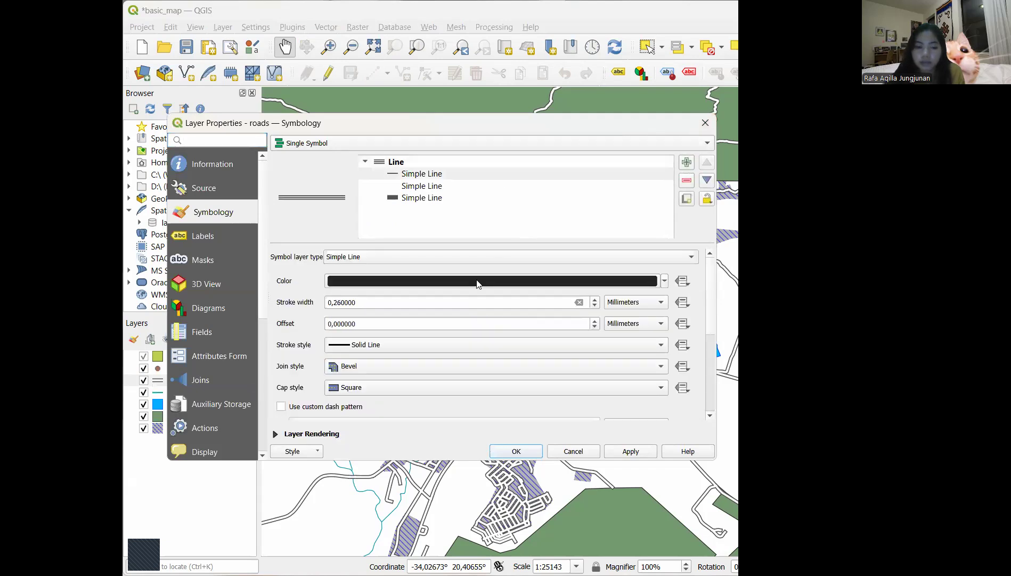
left_click(414, 190)
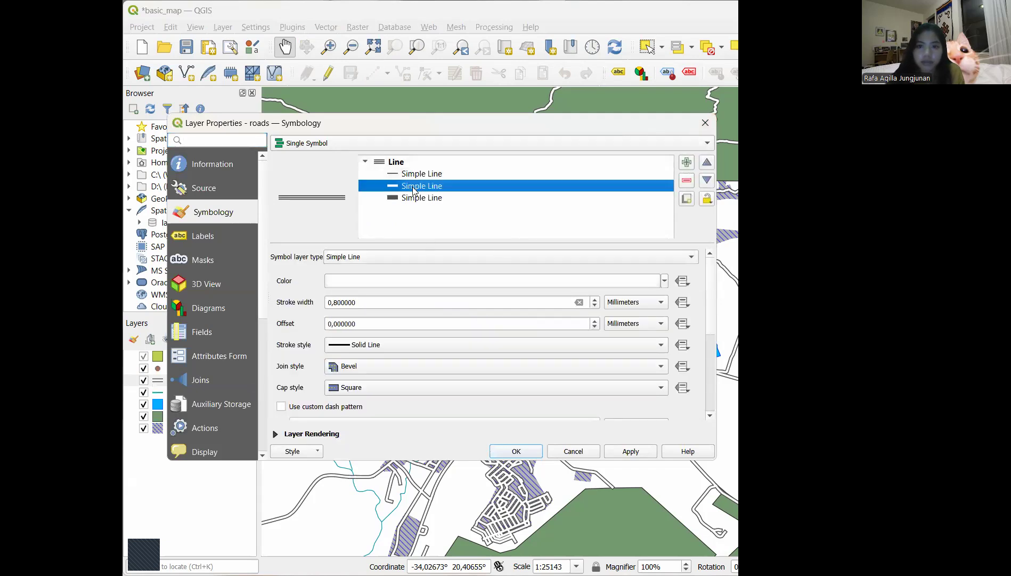
left_click(664, 281)
left_click(429, 309)
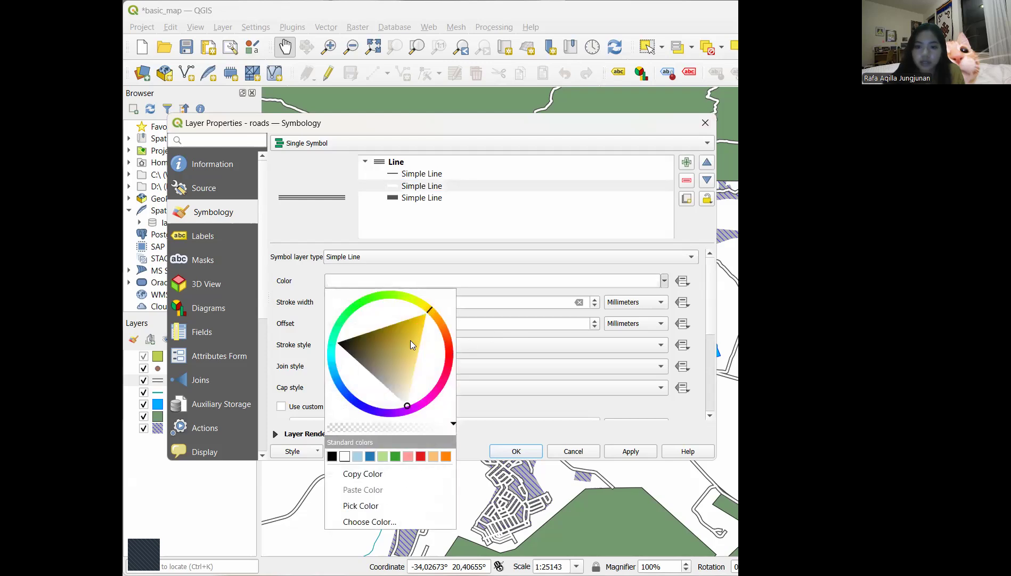
left_click(415, 345)
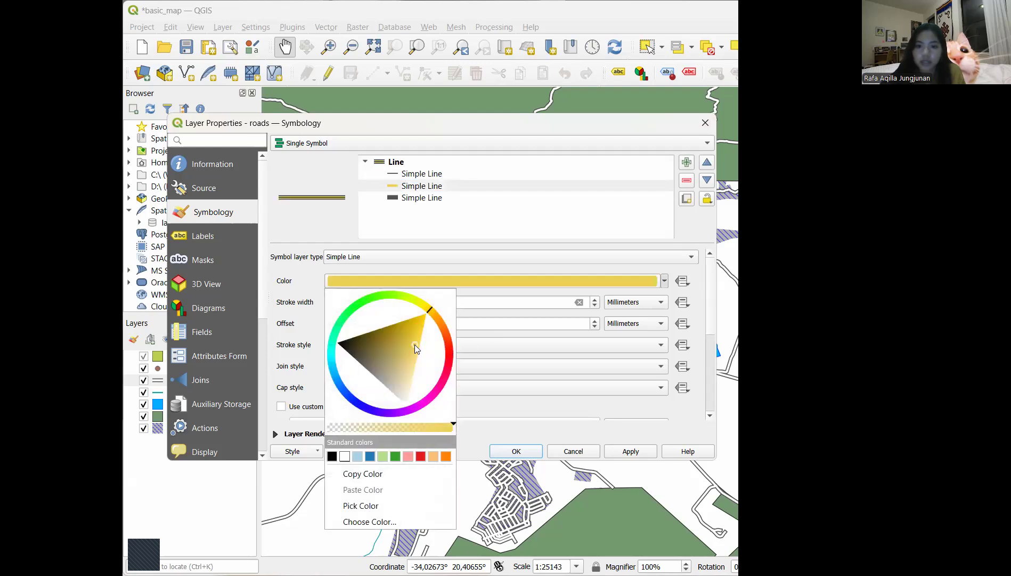
left_click(525, 449)
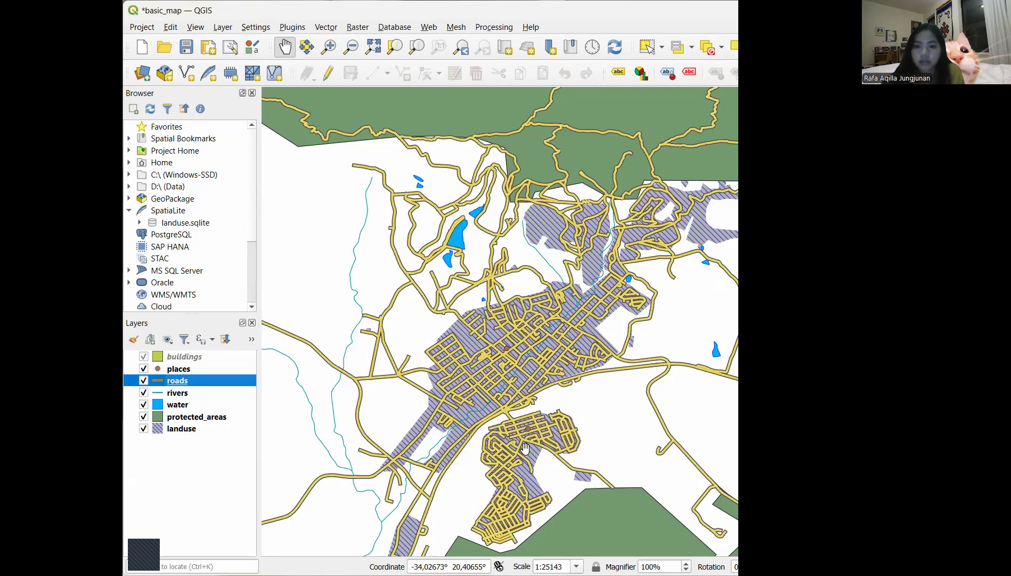
scroll(525, 449, "up", 1)
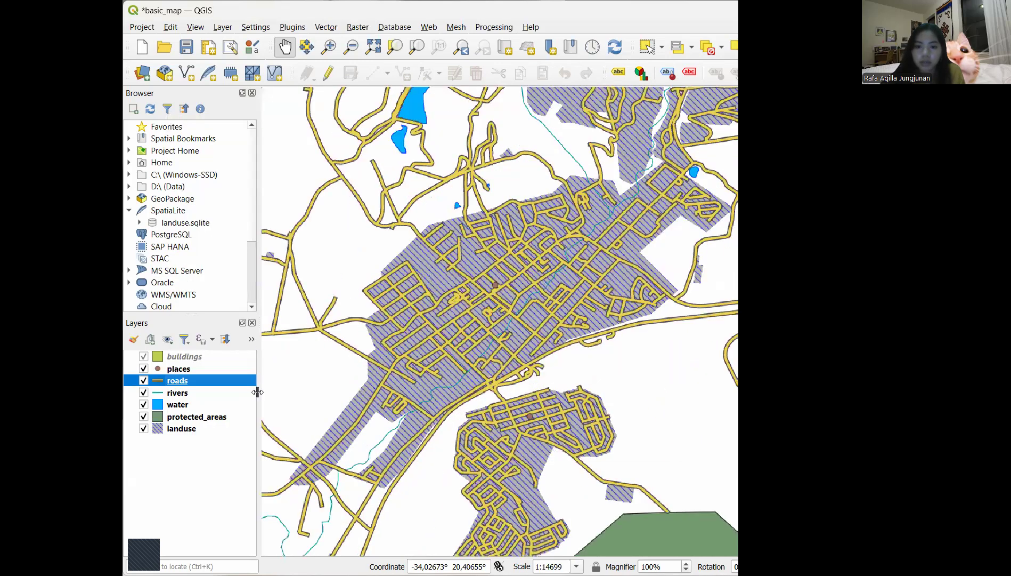
Try recolouring the whole roads symbol grey-brown and discard the change
right_click(193, 382)
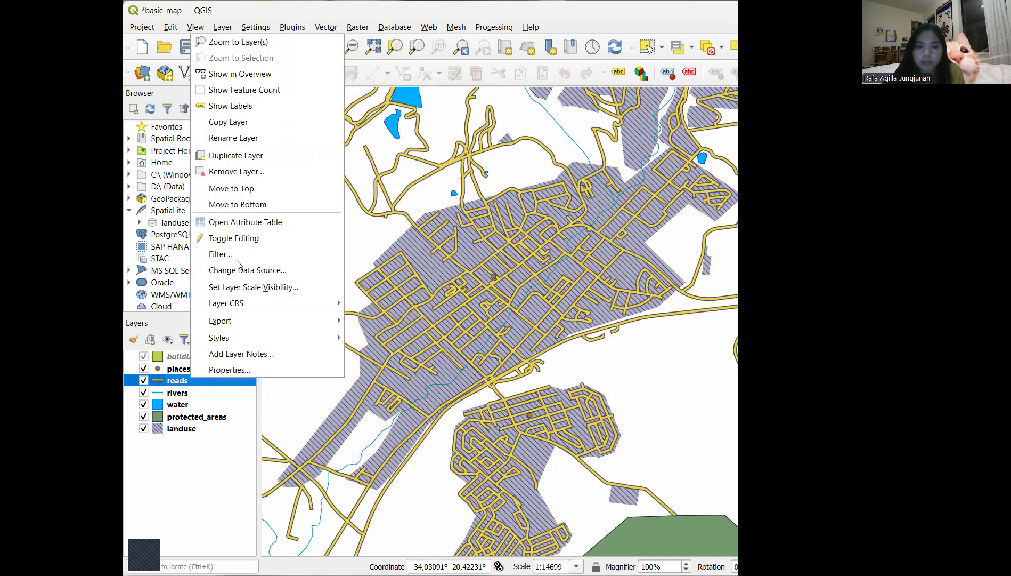
left_click(240, 372)
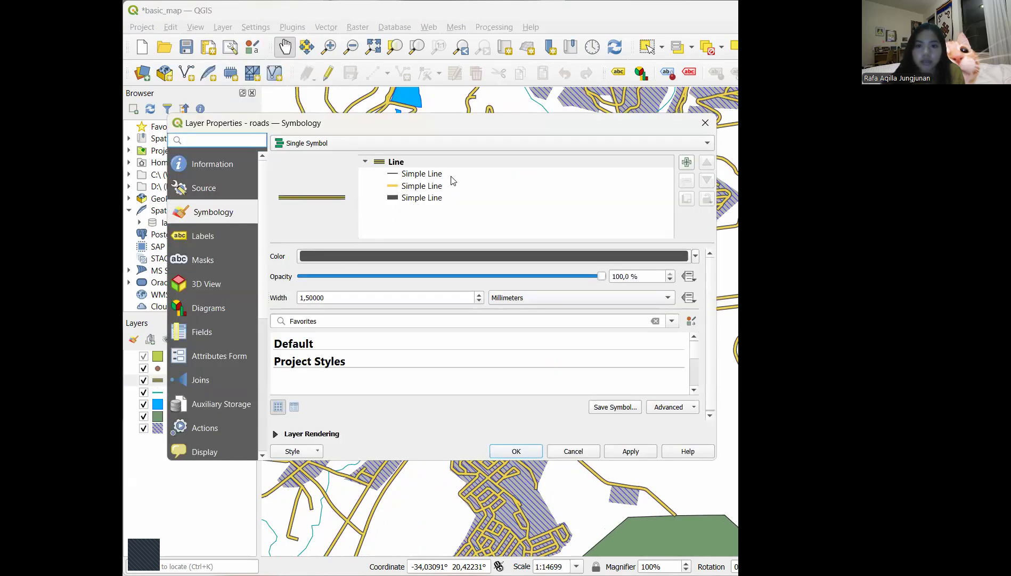
left_click(695, 257)
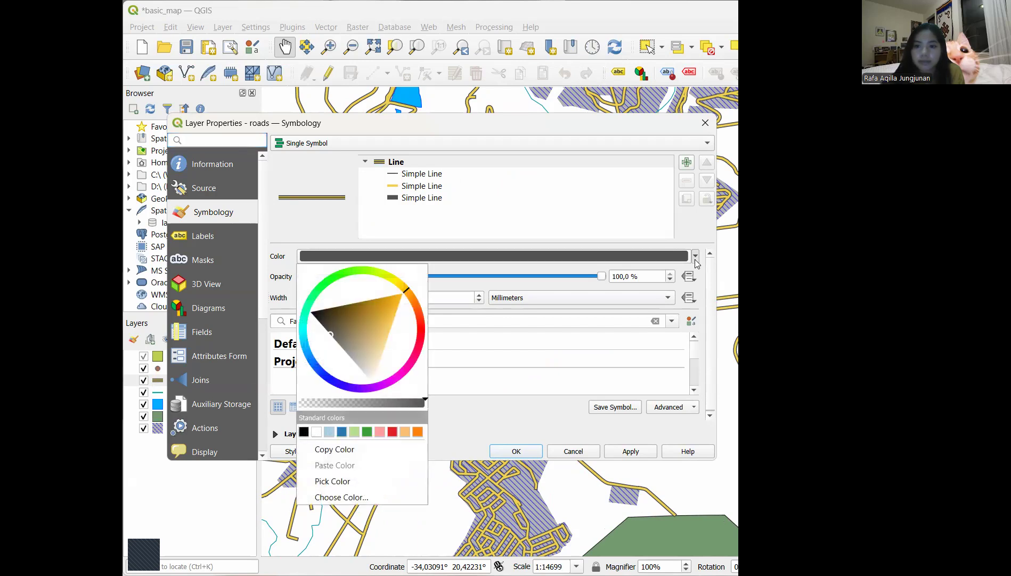
left_click(348, 346)
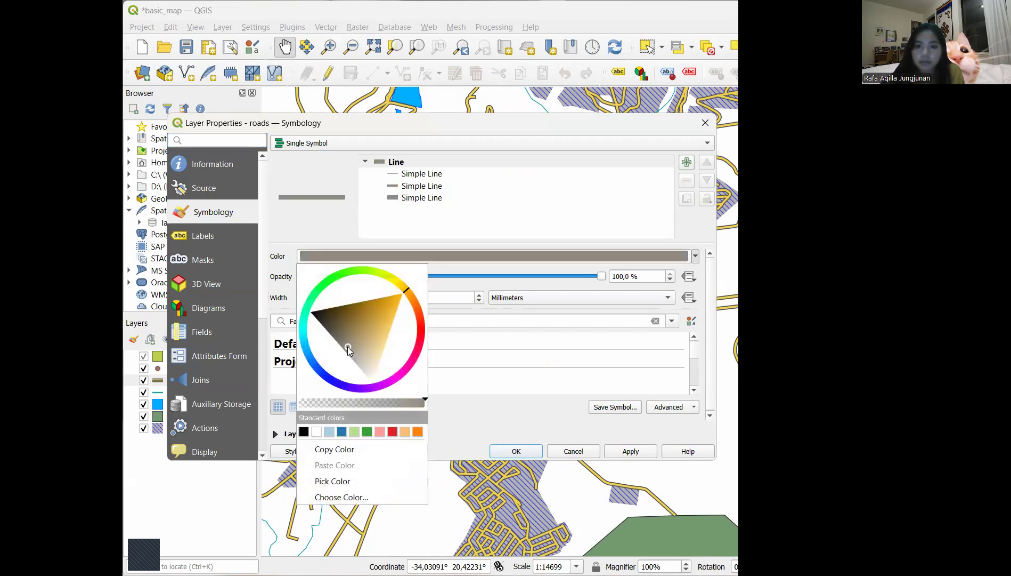
left_click(350, 350)
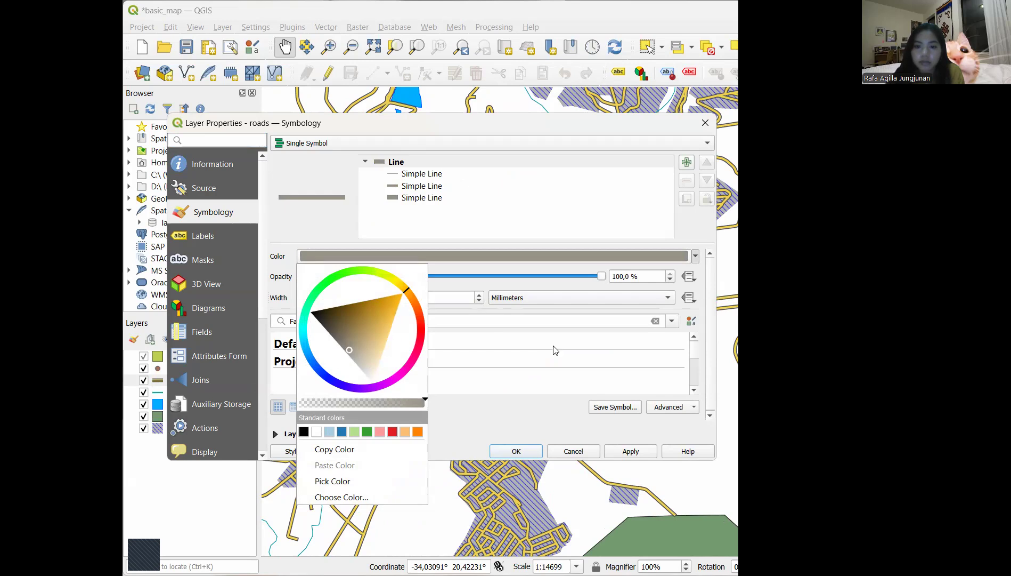
left_click(569, 452)
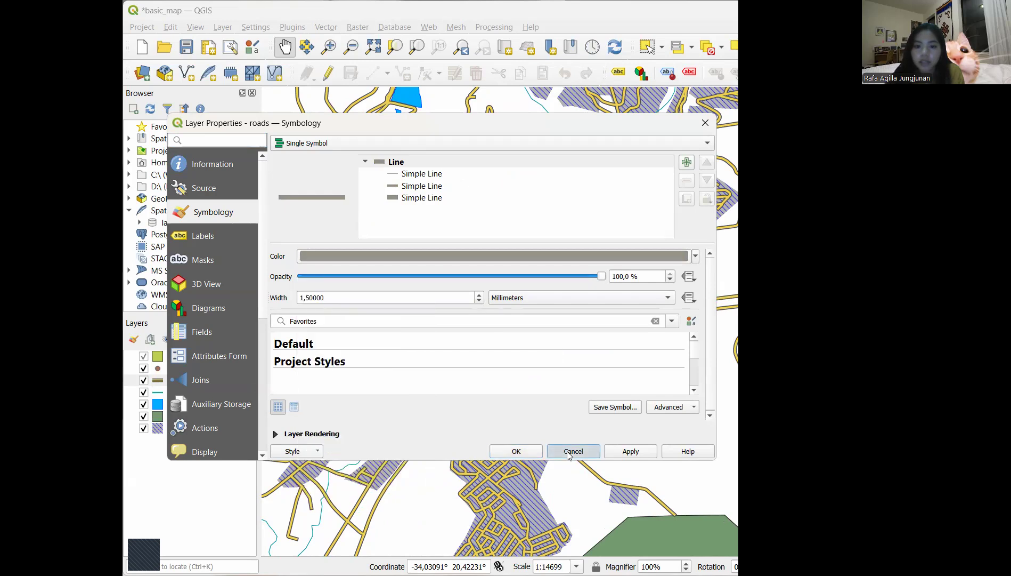
left_click(569, 452)
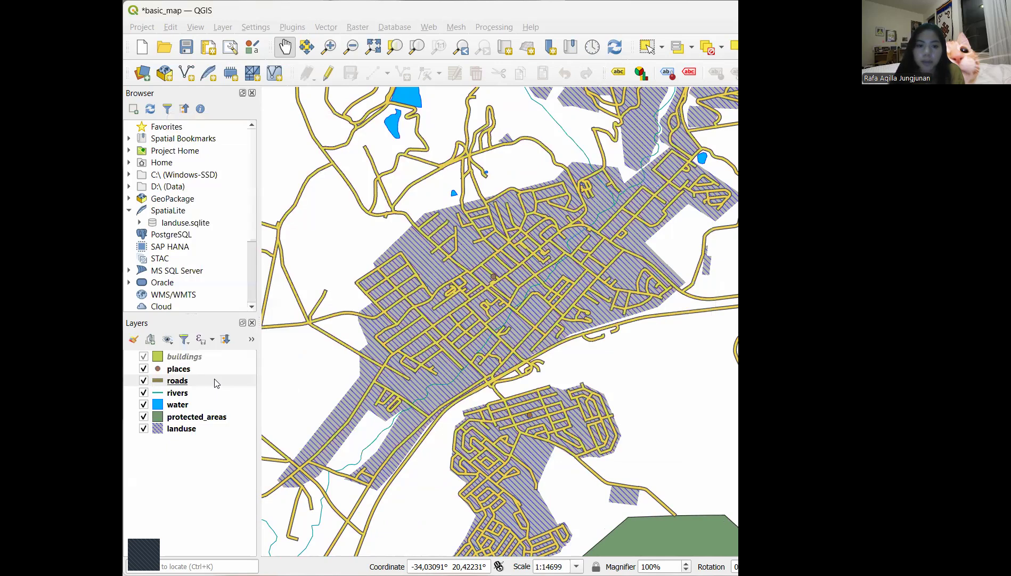
Colour the thin topmost line of the roads symbol pure black
right_click(217, 383)
left_click(253, 371)
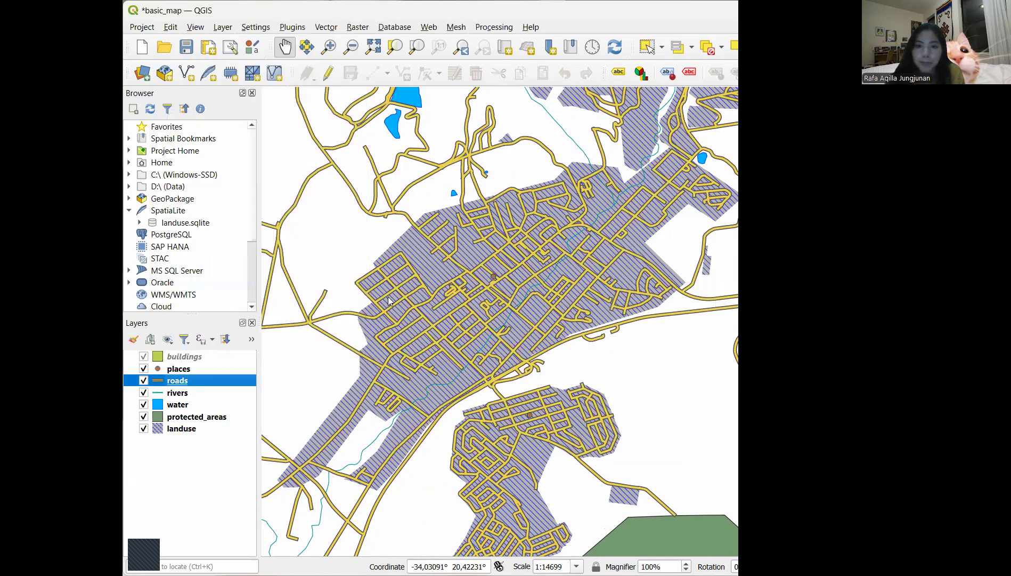
left_click(426, 186)
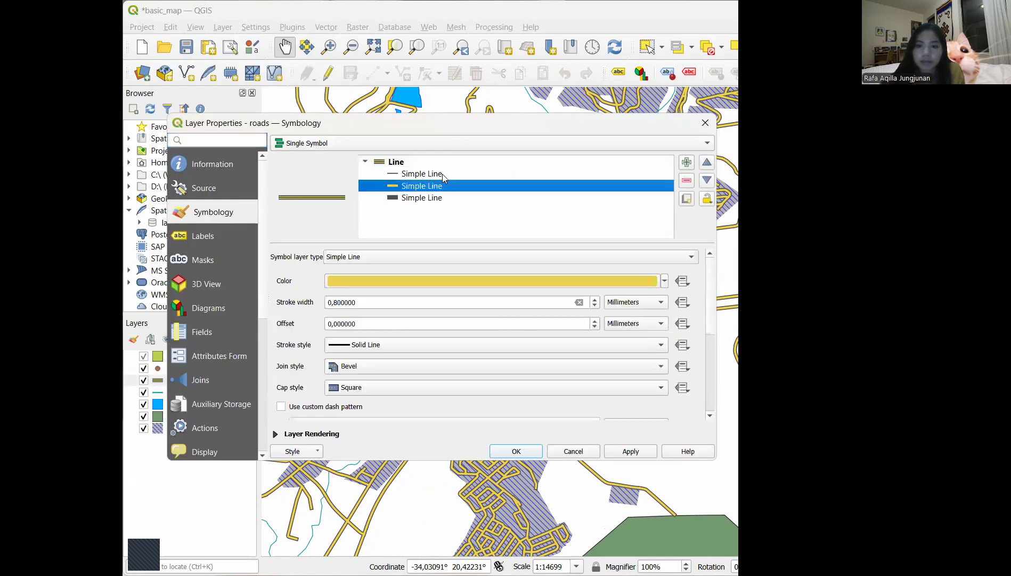
left_click(440, 173)
left_click(665, 281)
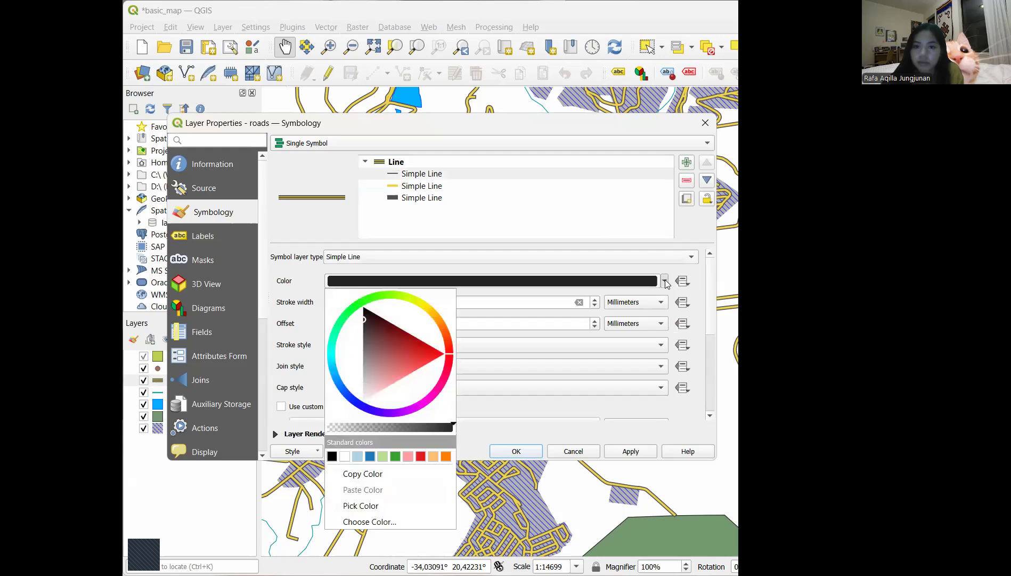
left_click(381, 374)
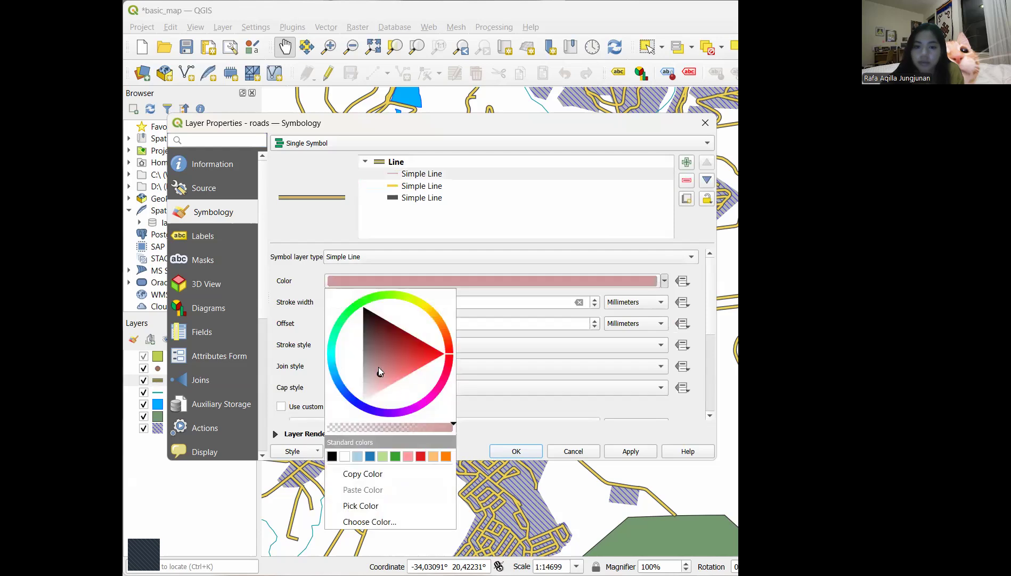
left_click(359, 298)
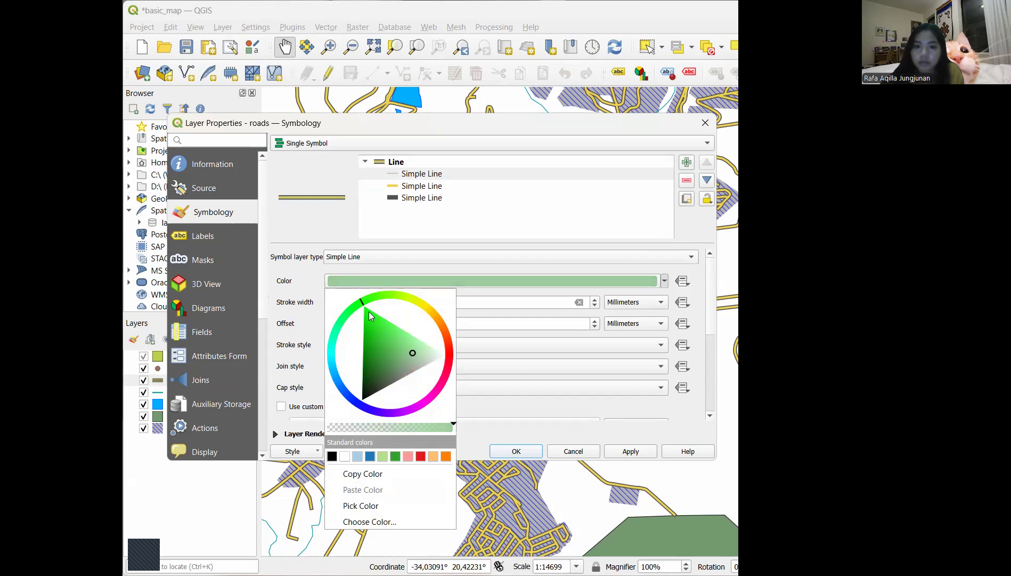
left_click_drag(369, 402, 341, 417)
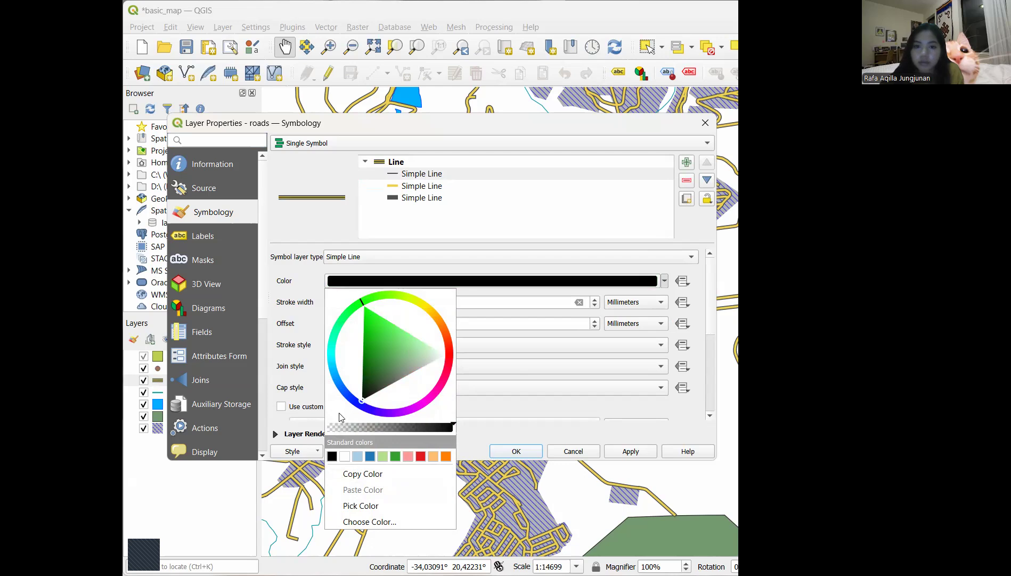
Colour the wide bottom line of the roads symbol a medium grey-brown and apply the roads symbology
left_click(462, 202)
left_click(666, 281)
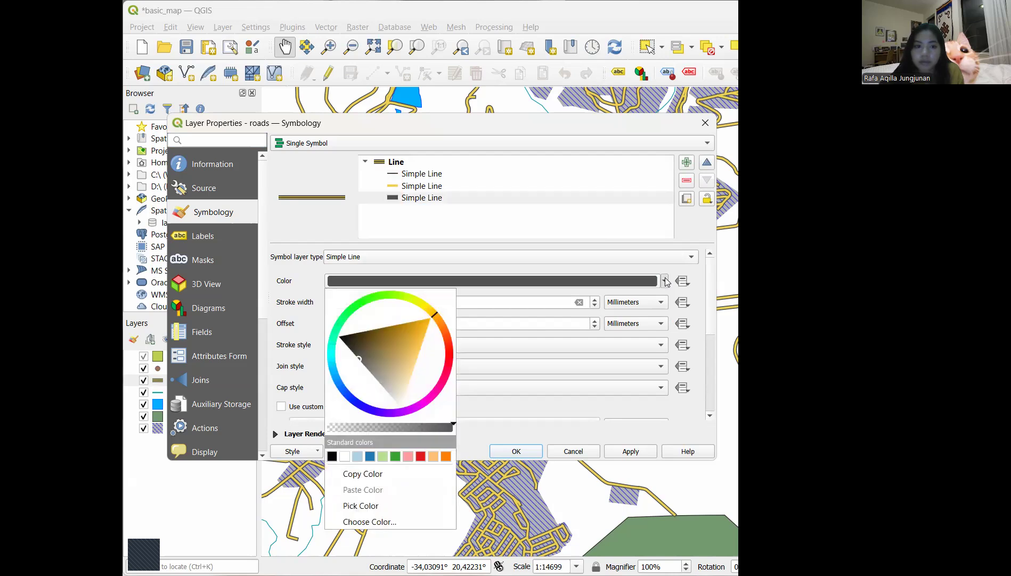
left_click(375, 368)
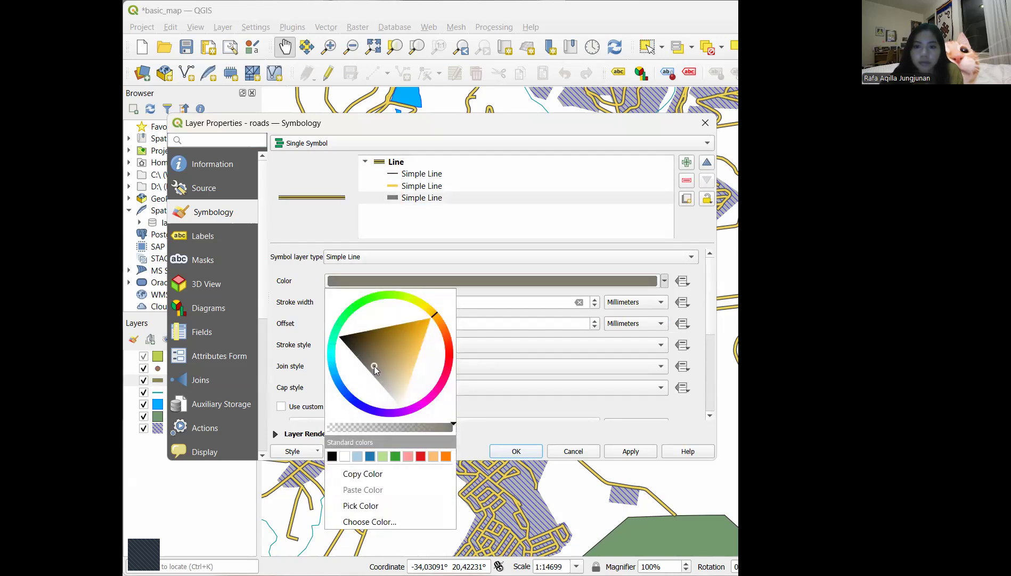
mouse_move(374, 367)
left_mouse_down()
mouse_move(386, 372)
mouse_move(367, 359)
left_mouse_up()
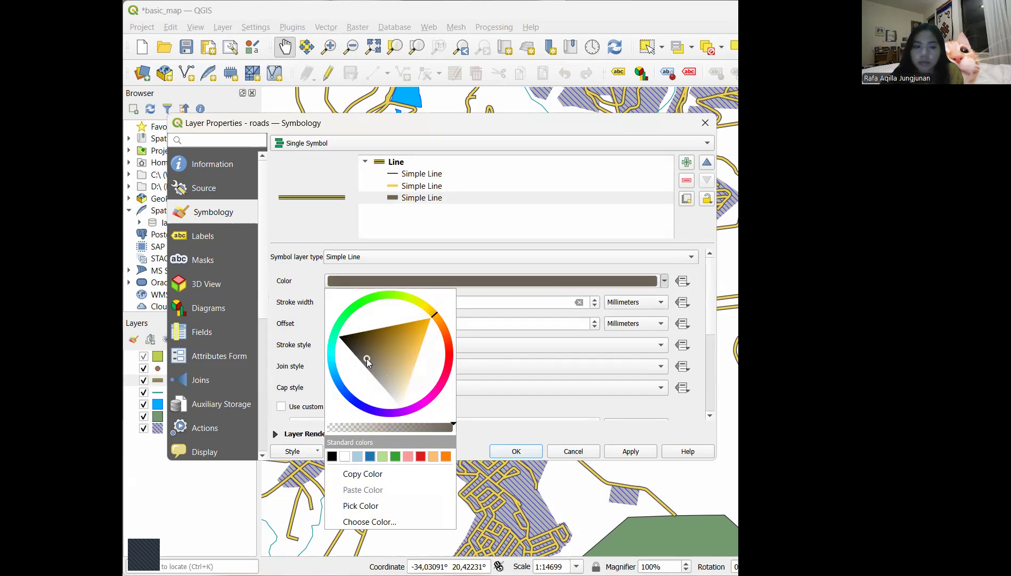
left_click(384, 363)
left_click(391, 371)
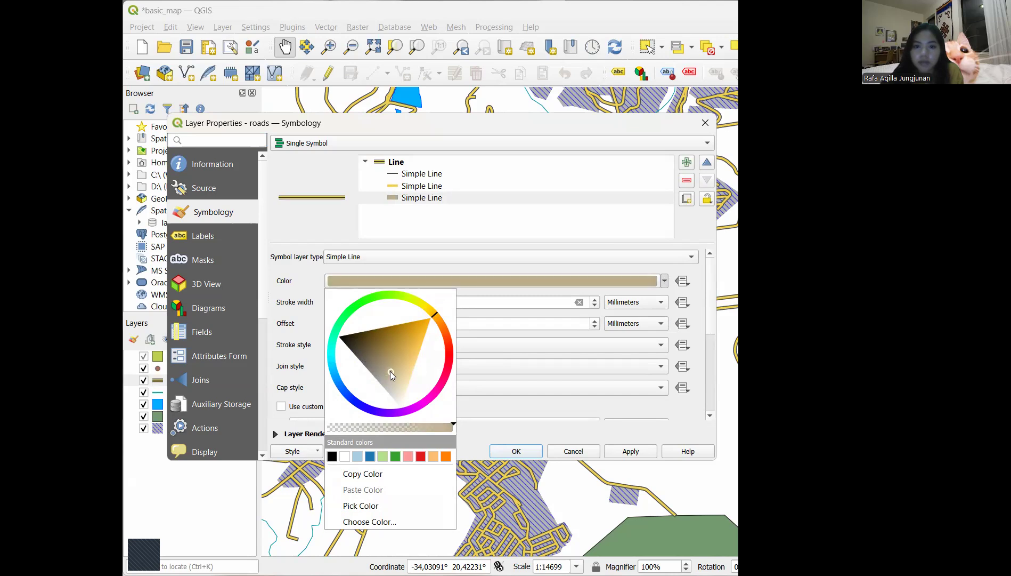
left_click(384, 368)
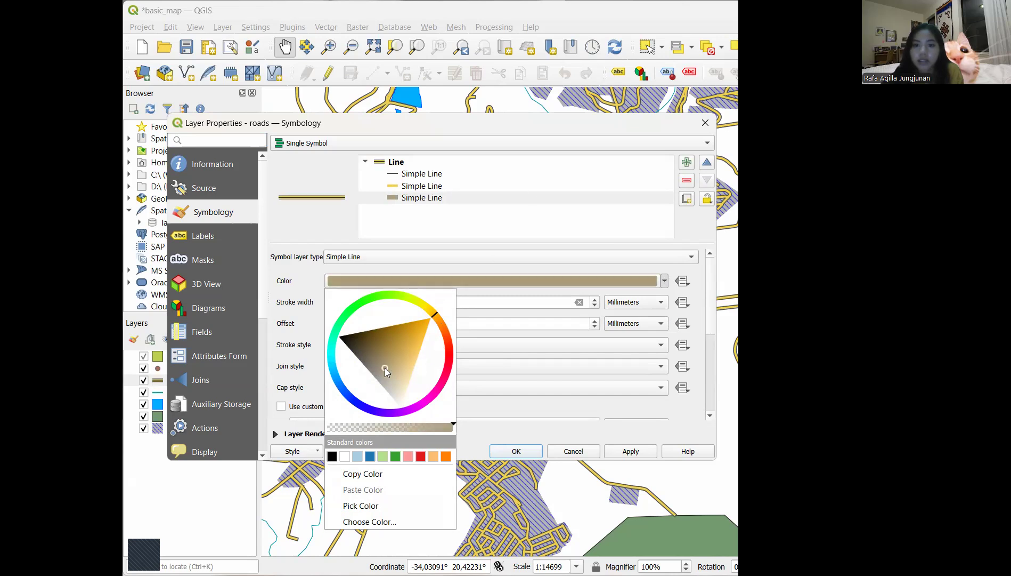
left_click(375, 365)
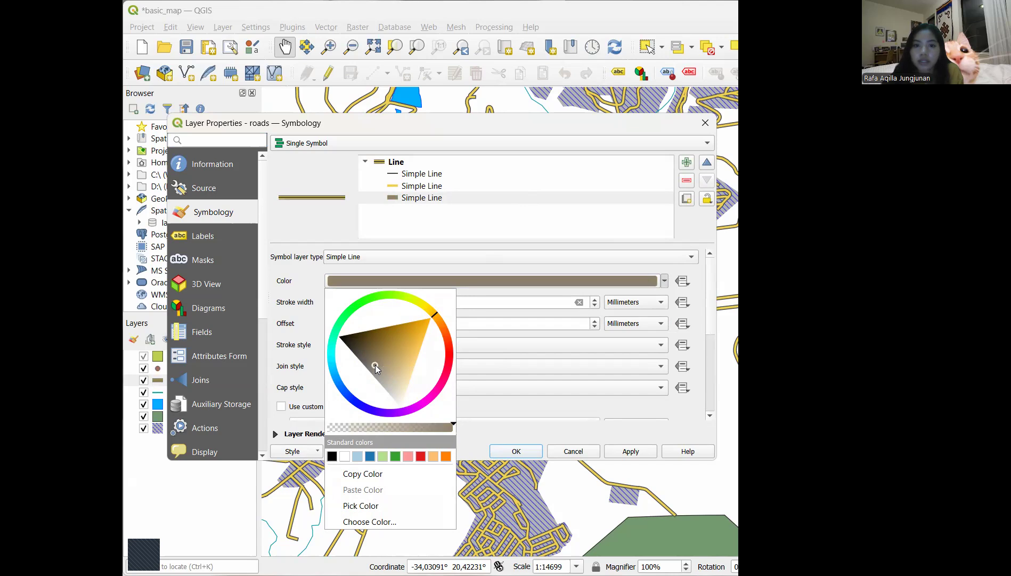
left_click(507, 451)
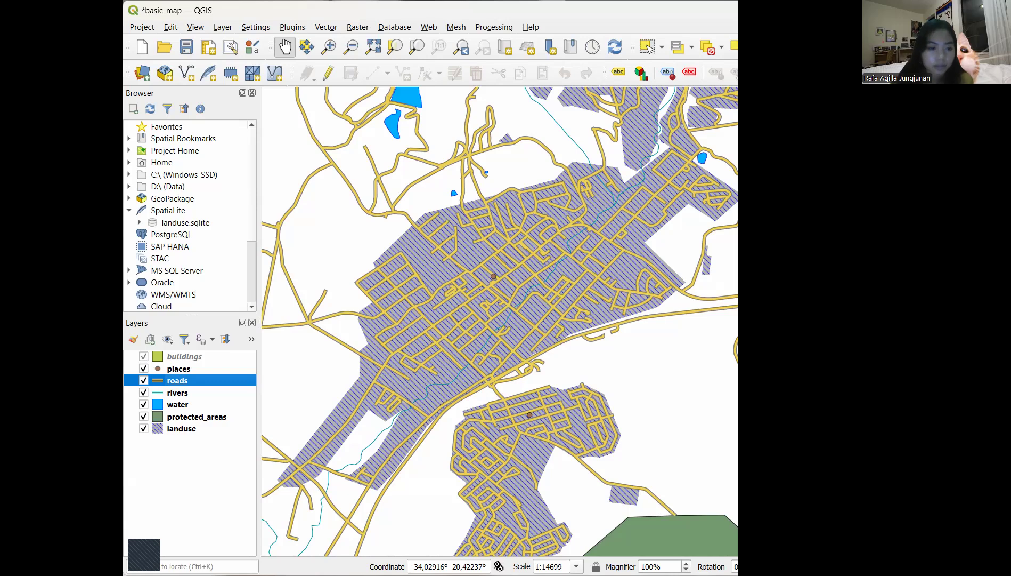
Save the three-line roads symbol to Project Styles under the name better_roads
right_click(205, 381)
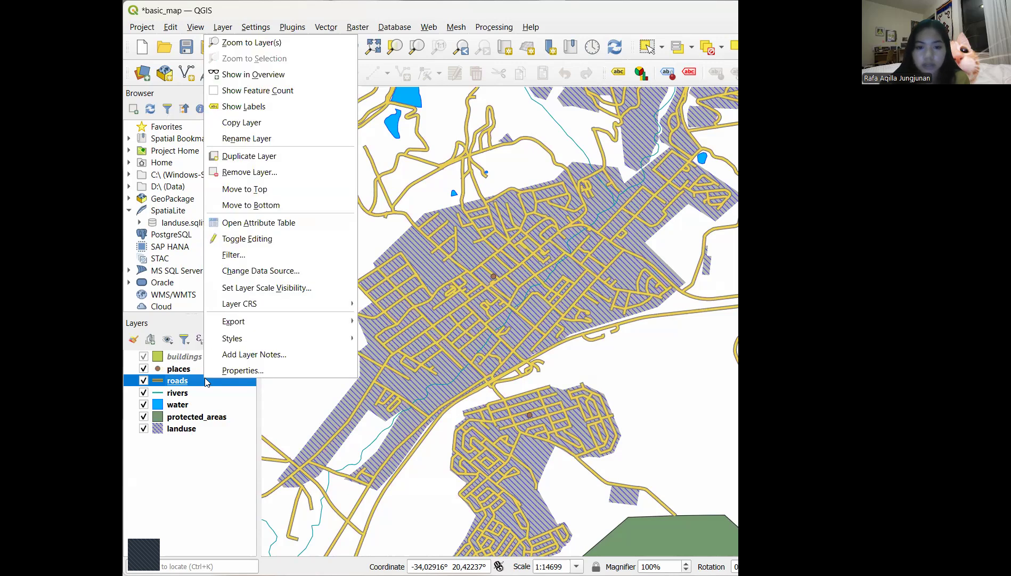
left_click(235, 376)
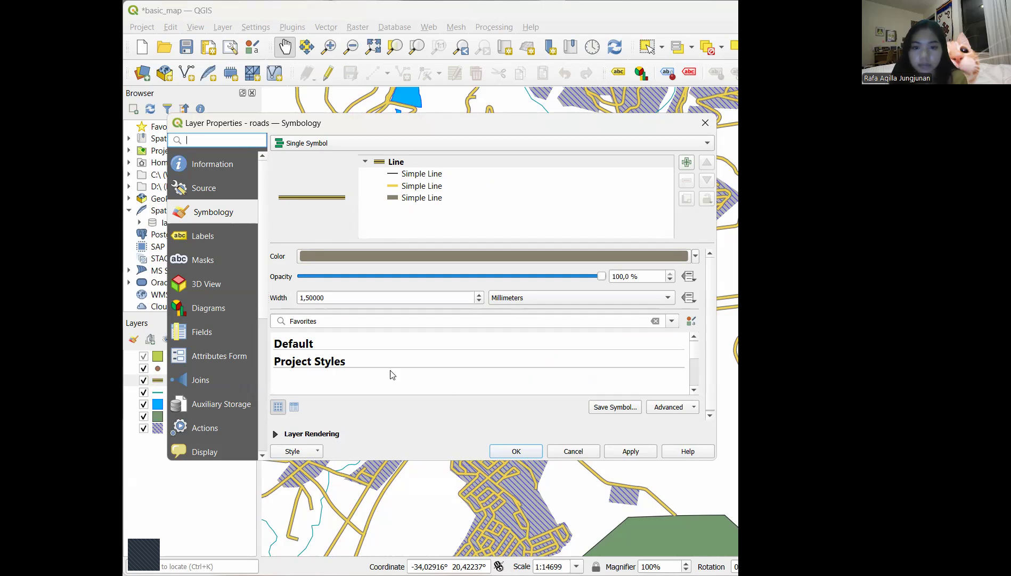
left_click(615, 407)
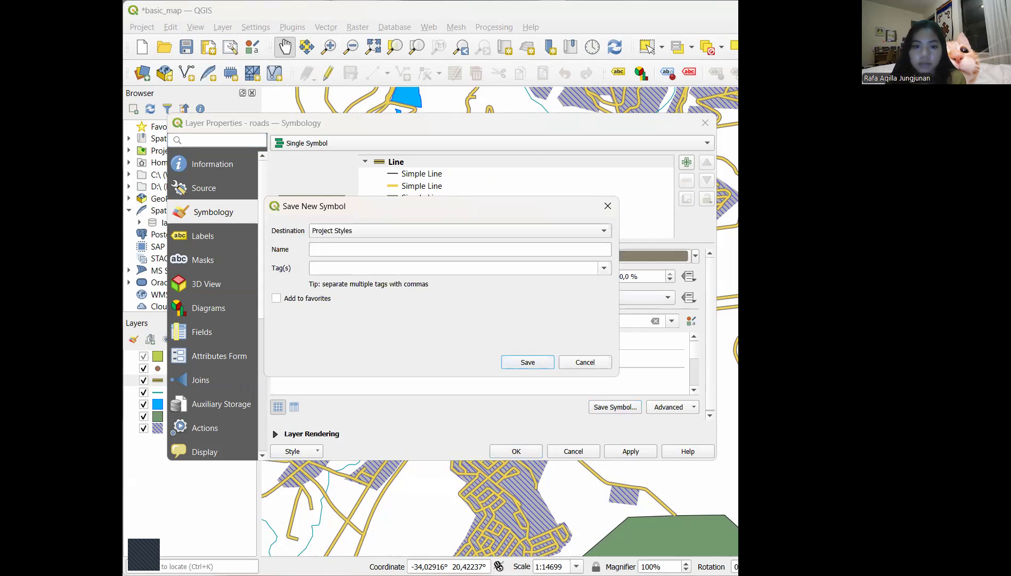
left_click(342, 248)
type("better_roads")
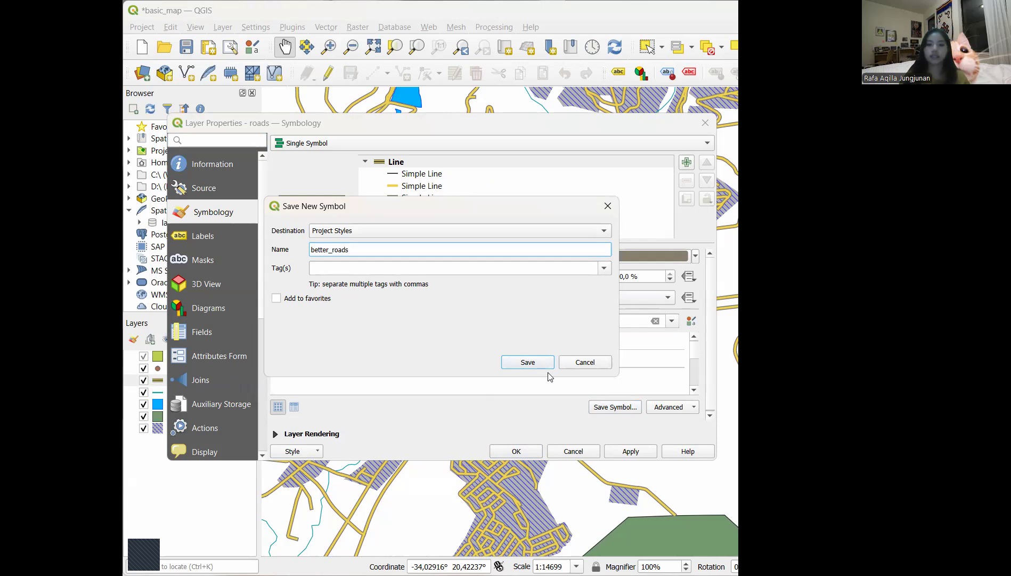
left_click(534, 363)
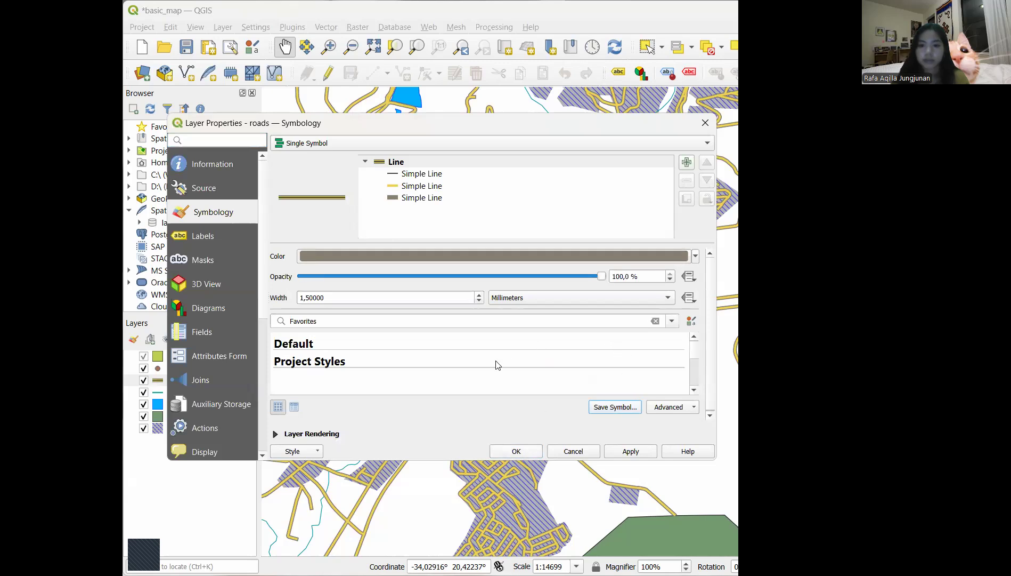
Look through the Favorites symbols for the saved better_roads symbol and filter the symbol list by "be"
scroll(498, 364, "down", 2)
scroll(498, 364, "down", 4)
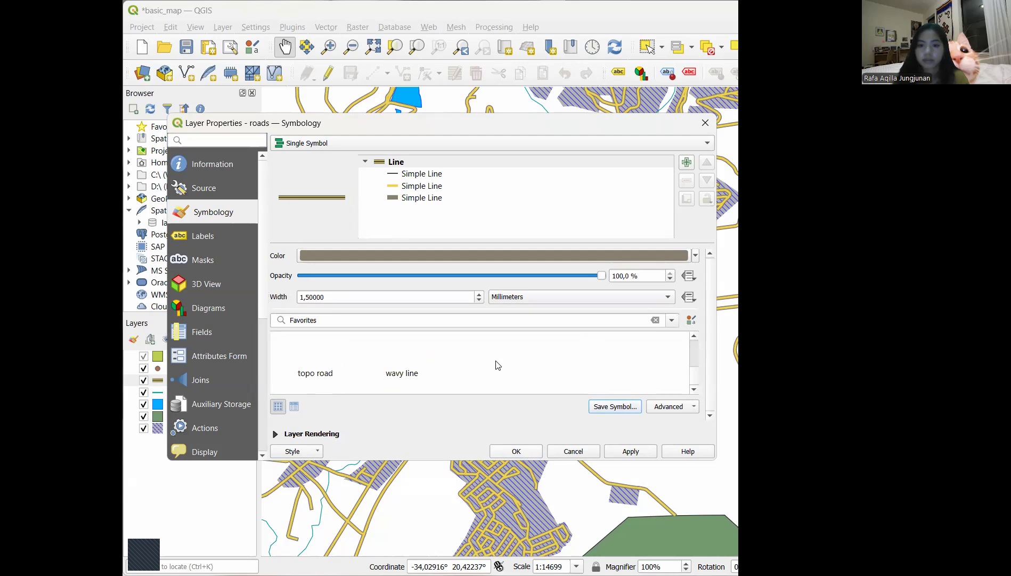
scroll(498, 364, "up", 5)
scroll(496, 363, "down", 2)
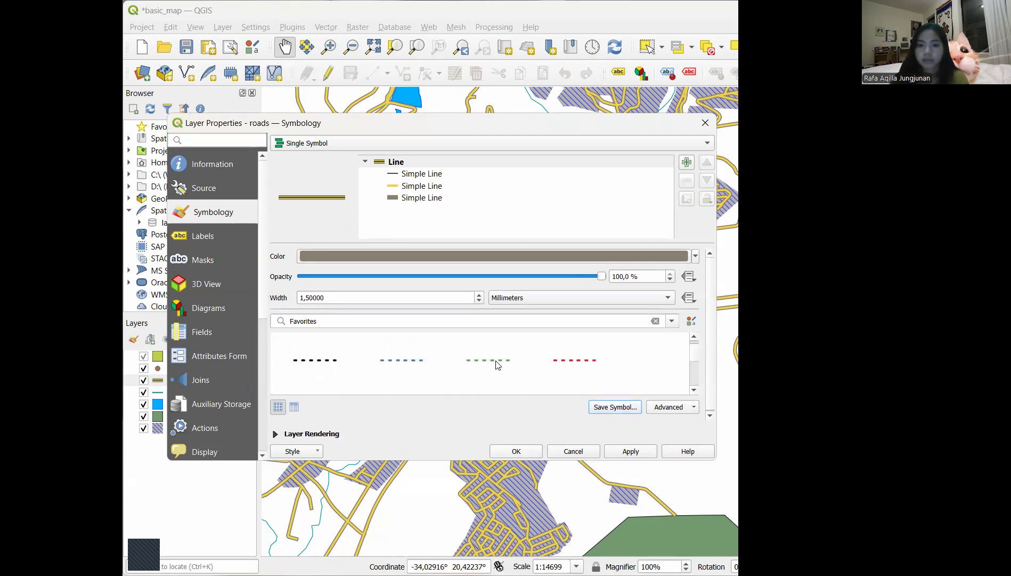
left_click(482, 323)
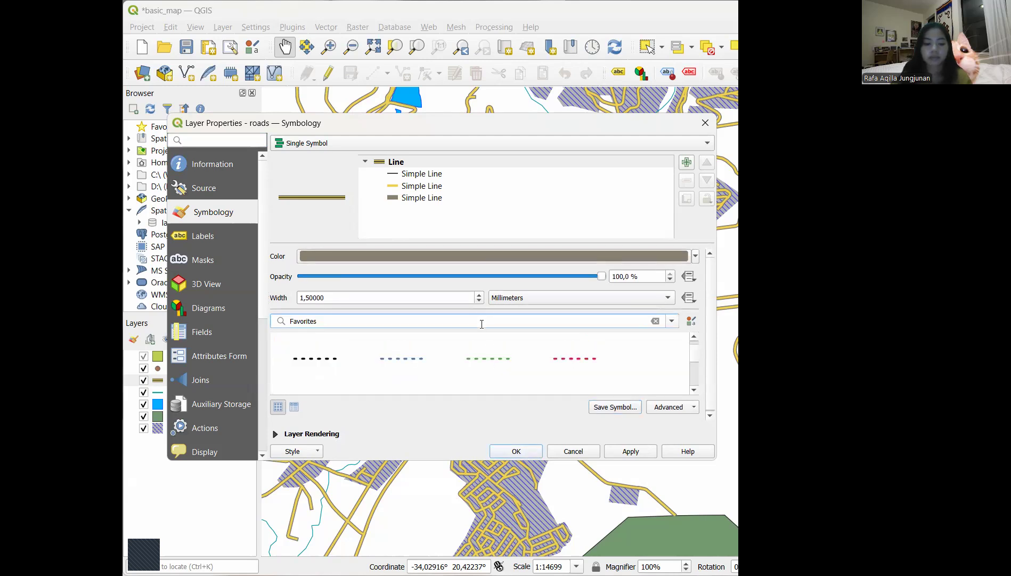
type("bet")
key("BackSpace")
key("BackSpace")
key("BackSpace")
key("BackSpace")
key("BackSpace")
key("BackSpace")
key("BackSpace")
key("BackSpace")
key("BackSpace")
key("BackSpace")
key("BackSpace")
key("BackSpace")
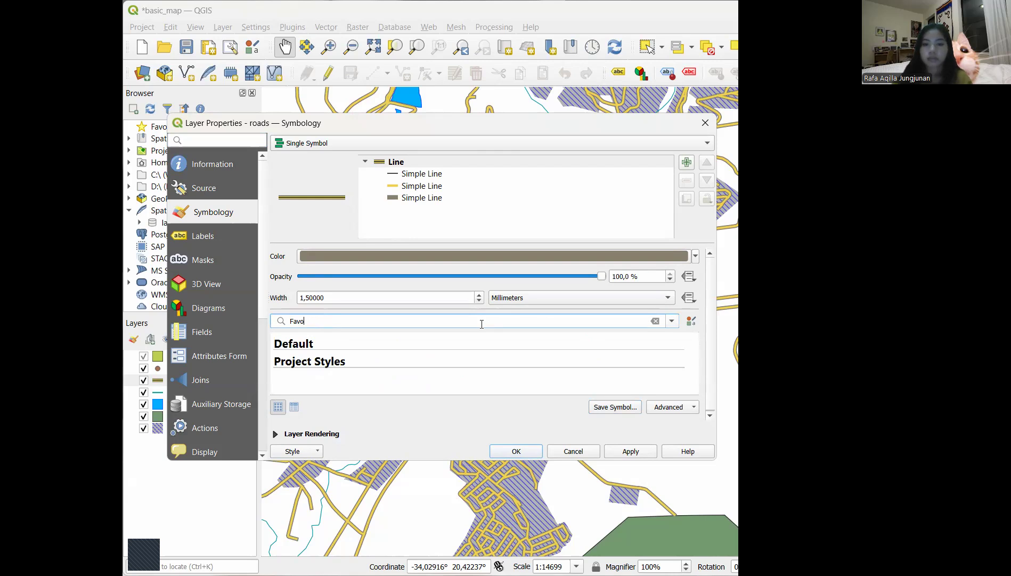
type("Showcase")
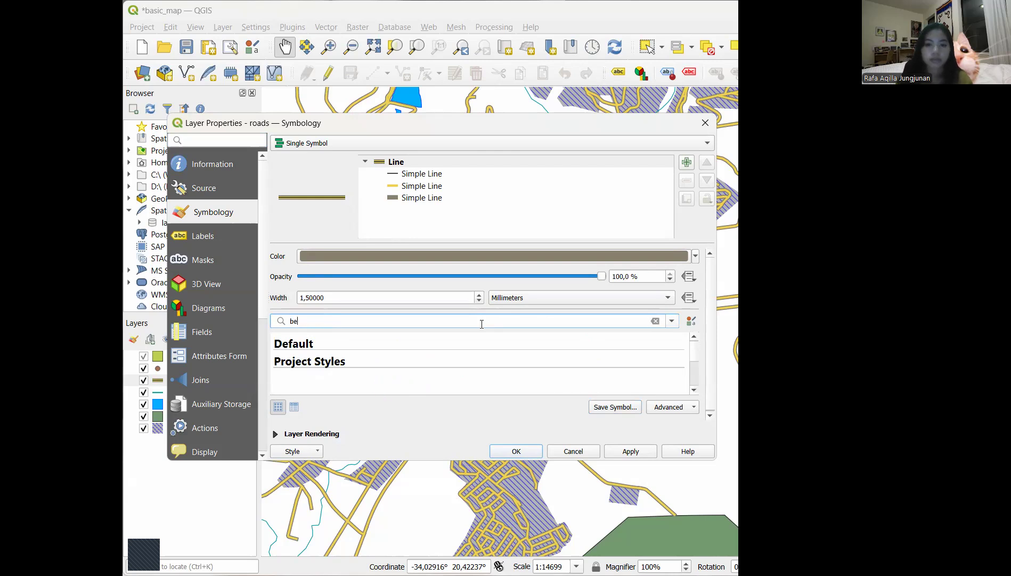
Return the symbol list to Favorites and browse its line symbols for better_roads
scroll(482, 324, "up", 3)
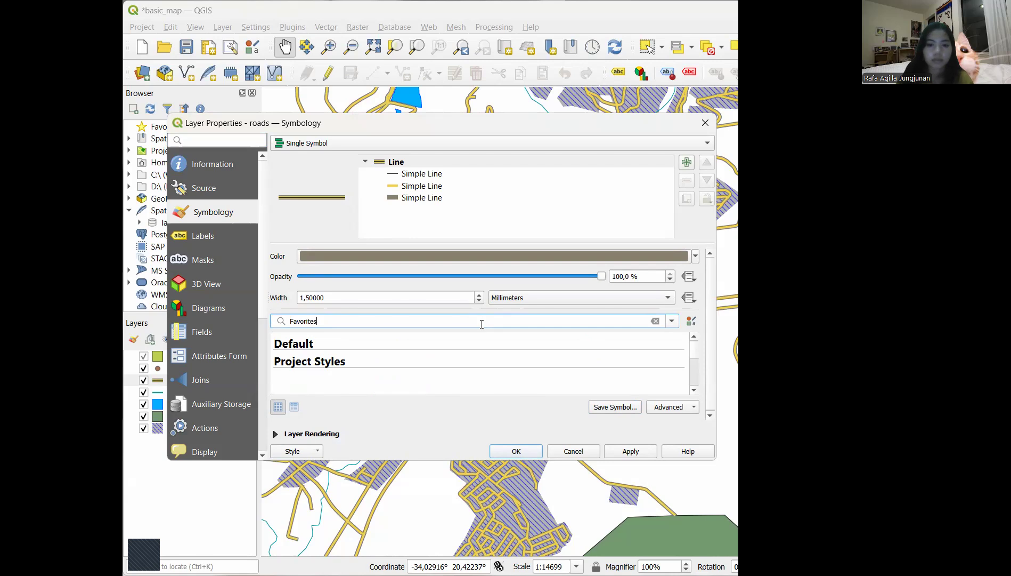
scroll(584, 368, "down", 4)
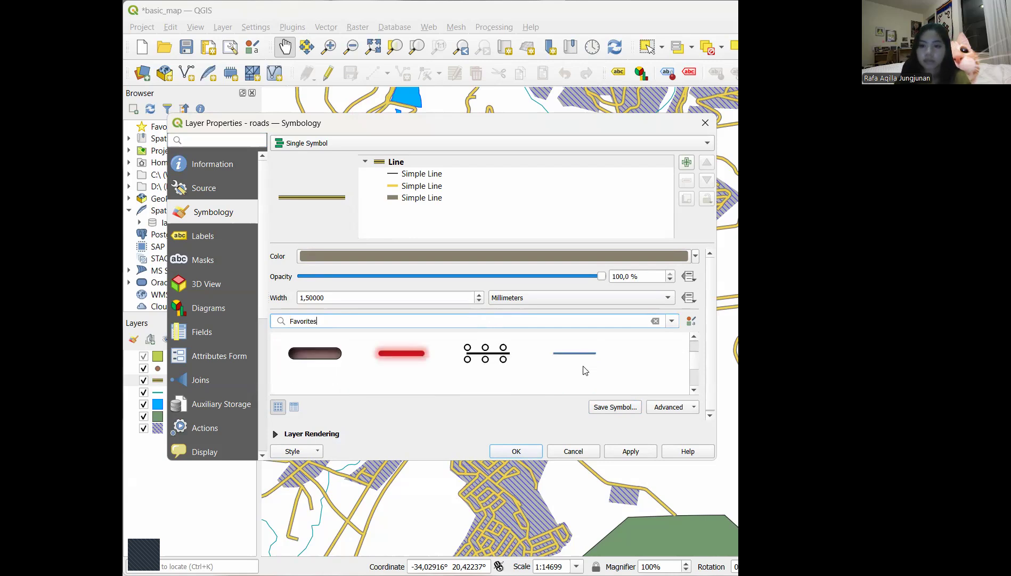
scroll(583, 368, "up", 5)
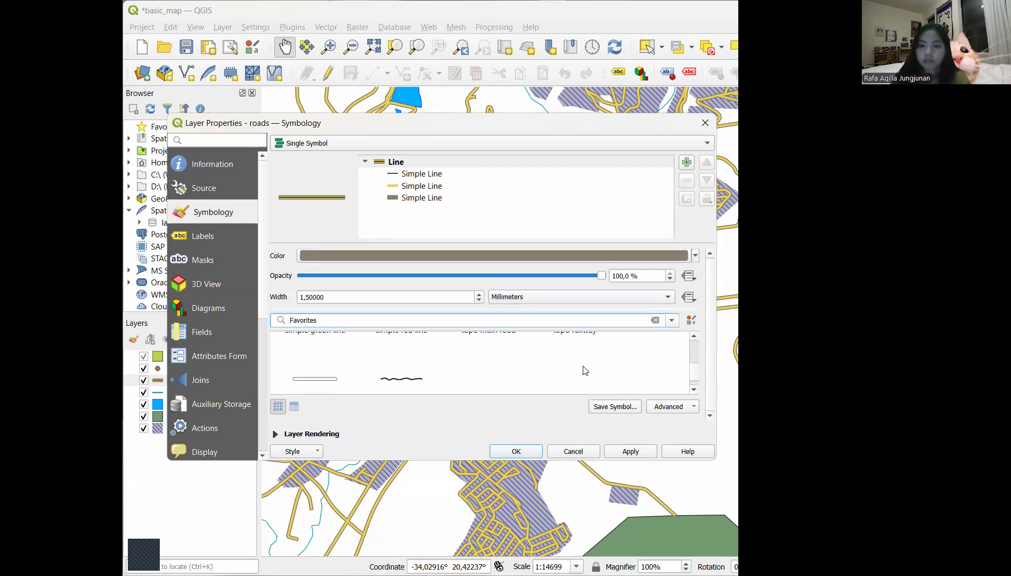
scroll(585, 370, "down", 3)
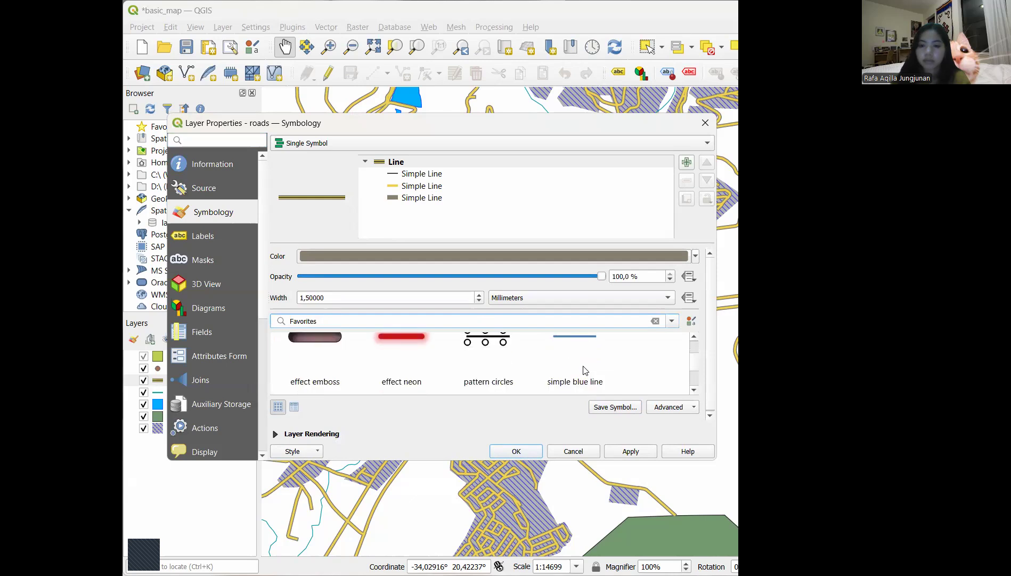
scroll(584, 369, "up", 4)
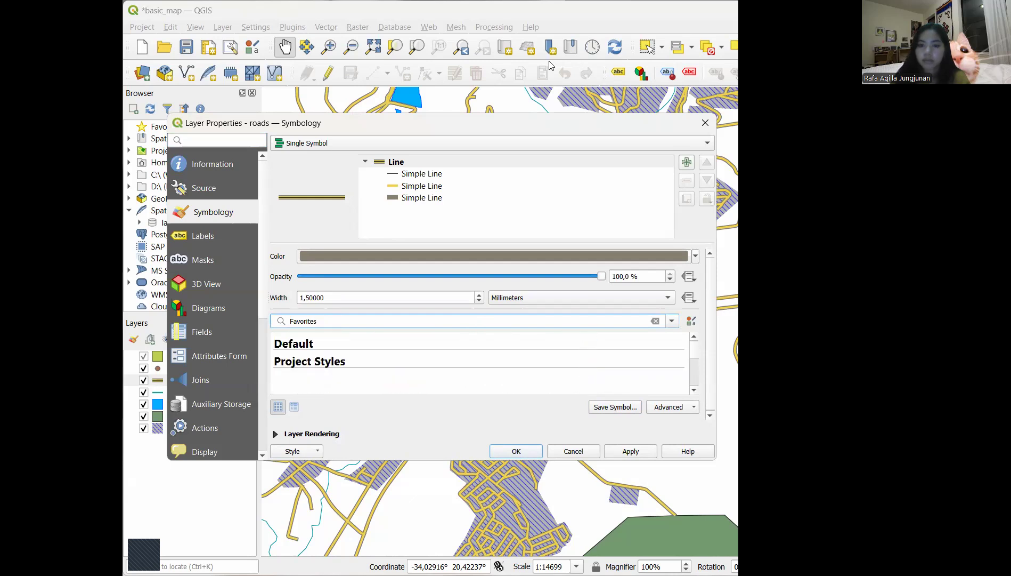
Examine the settings of the yellow middle line and the black topmost line of the roads symbol
left_click(528, 208)
left_click(526, 184)
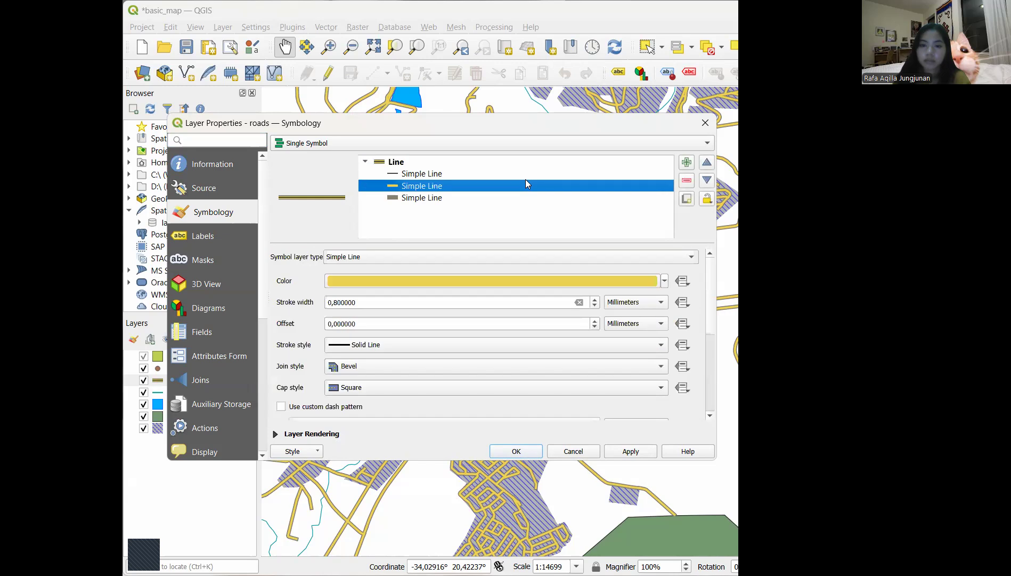
left_click(518, 171)
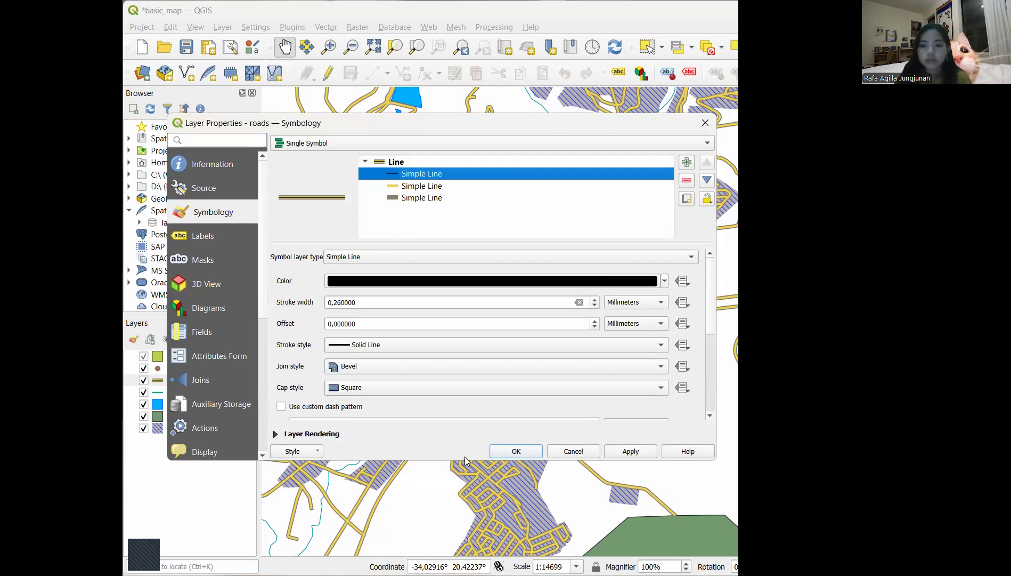
Accept the roads layer's symbology, save the current project and create a new empty project
left_click(510, 453)
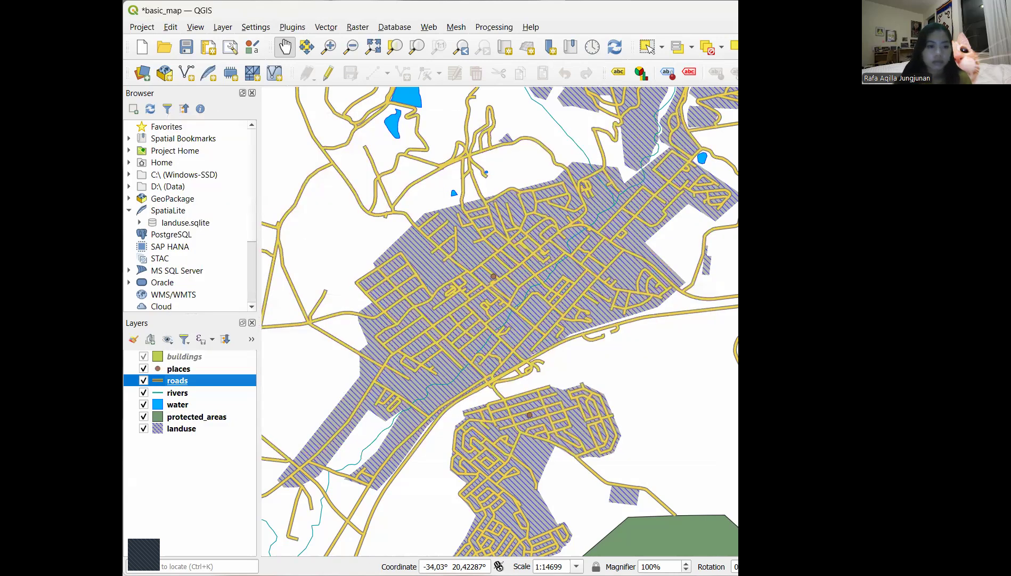
left_click(142, 49)
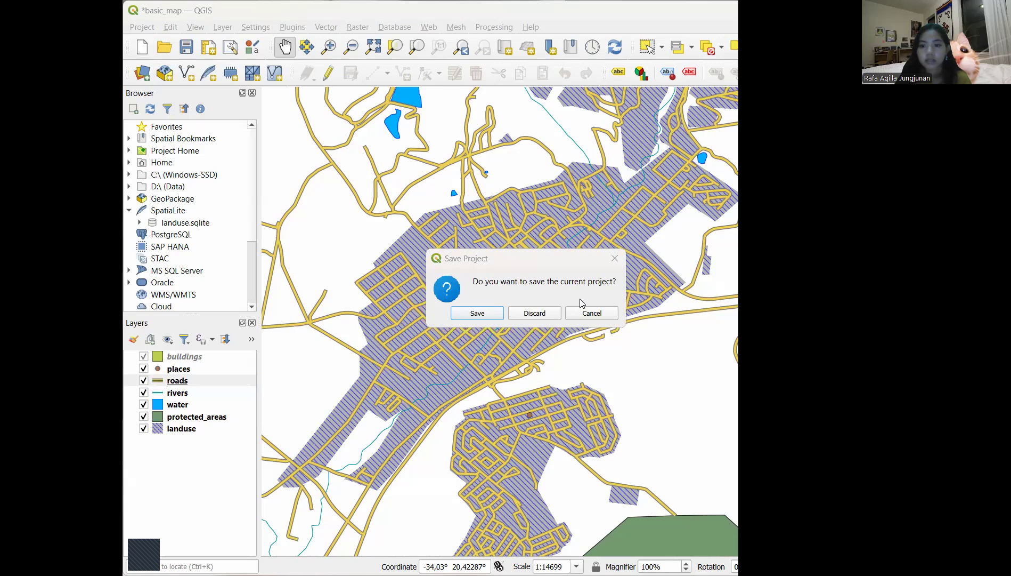
left_click(477, 314)
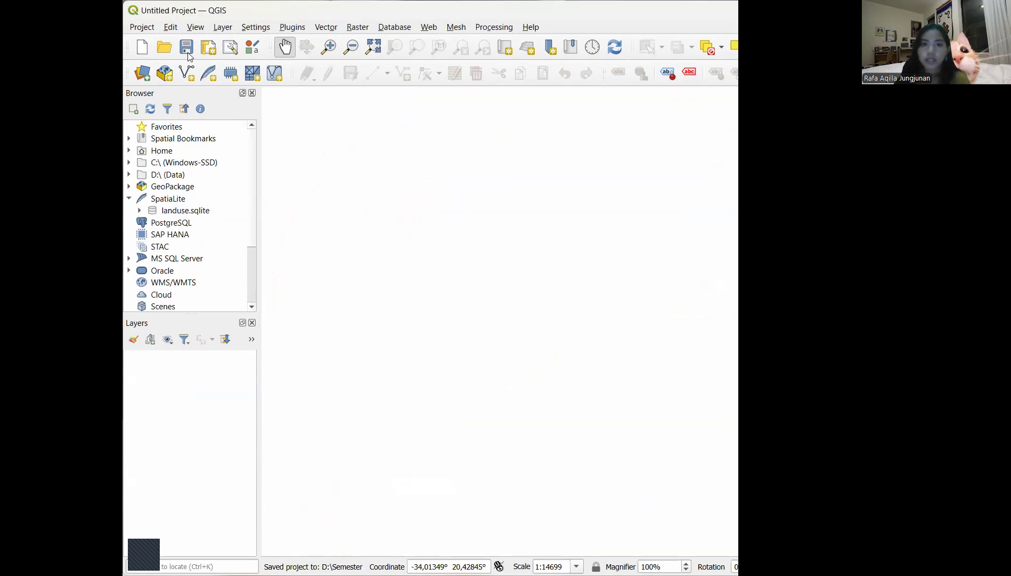
left_click(143, 73)
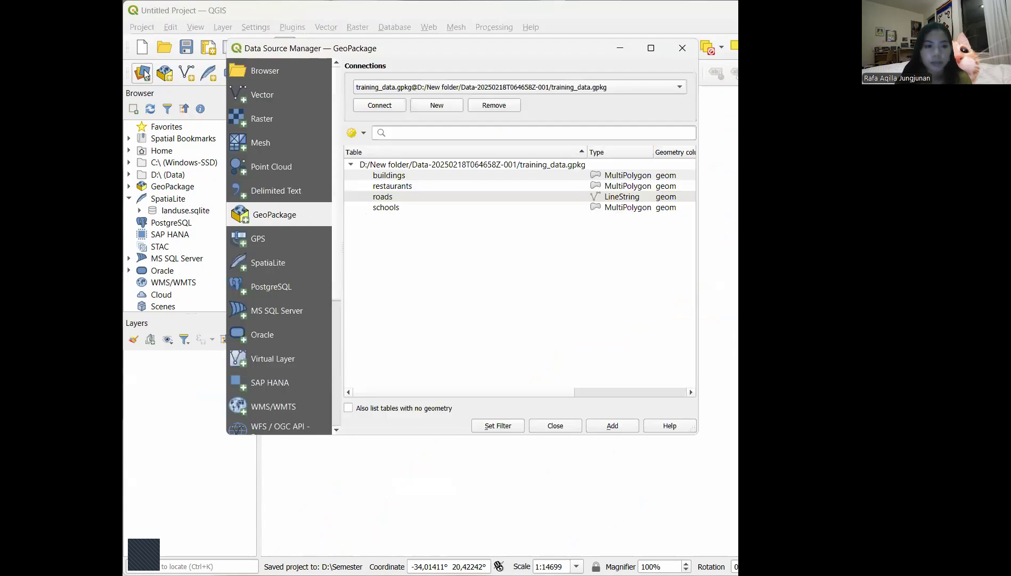
left_click(279, 94)
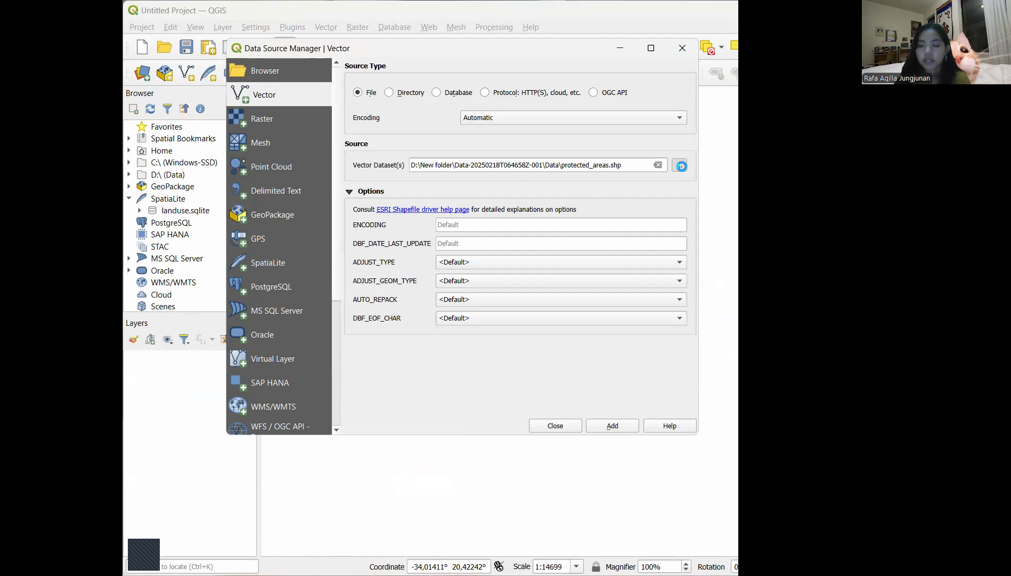
scroll(532, 257, "down", 3)
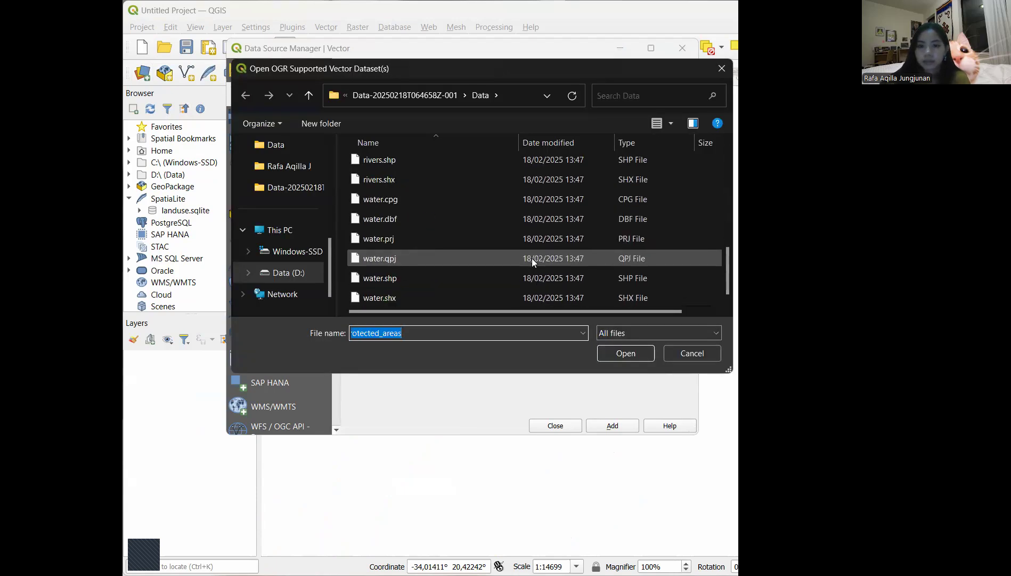
scroll(532, 258, "up", 4)
scroll(531, 257, "down", 3)
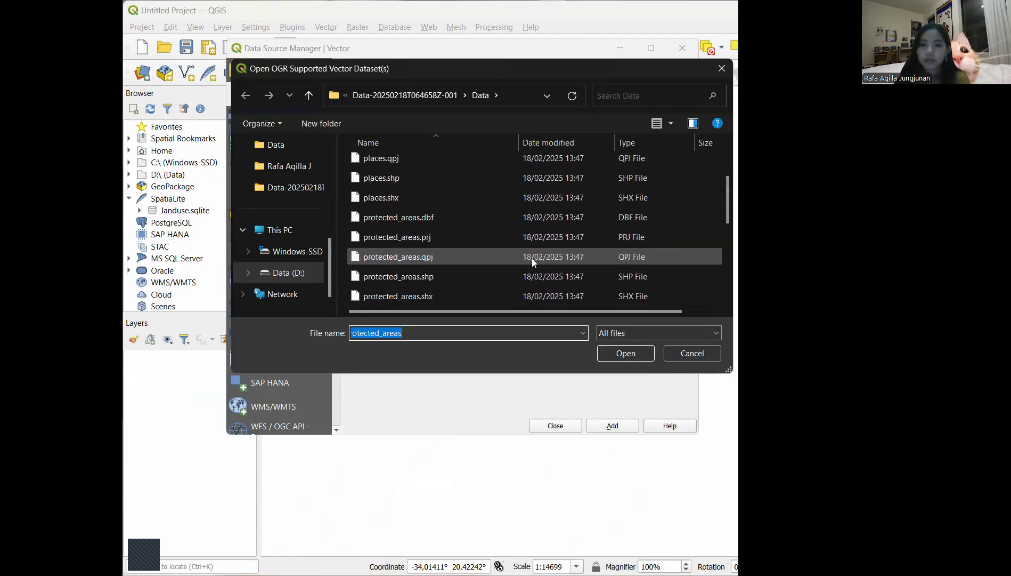
scroll(532, 257, "up", 1)
left_click(532, 257)
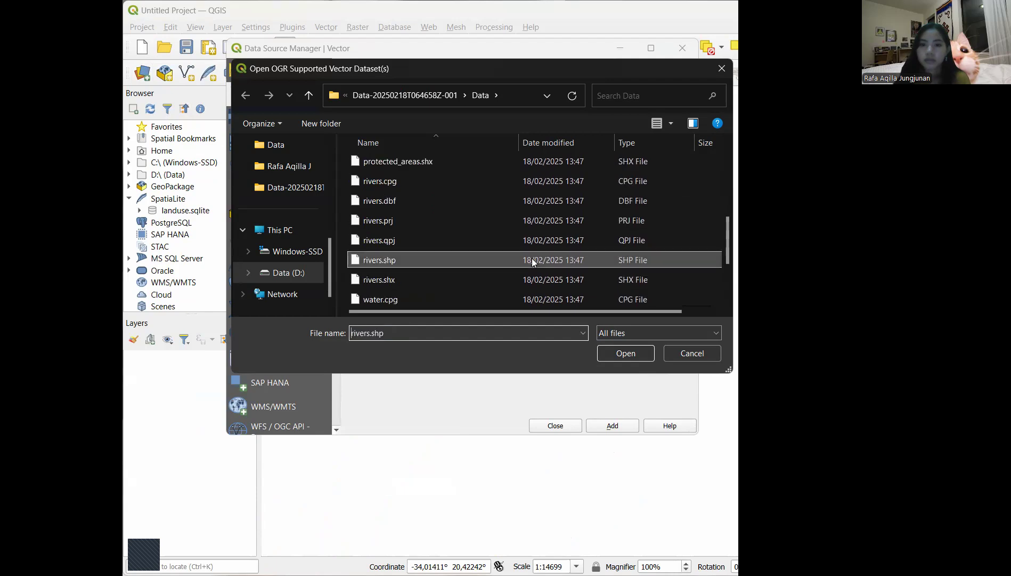
scroll(532, 257, "down", 2)
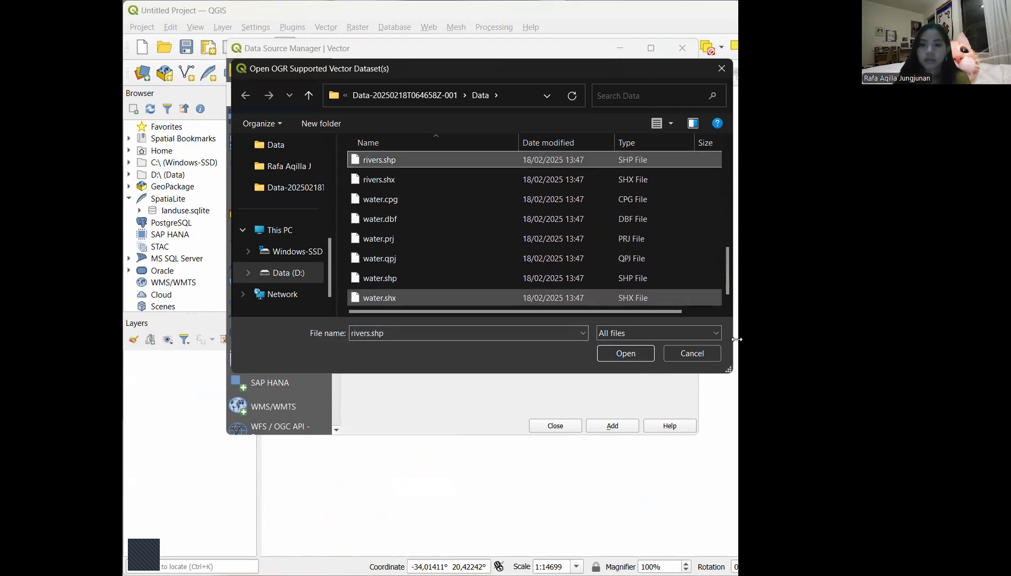
left_click(705, 353)
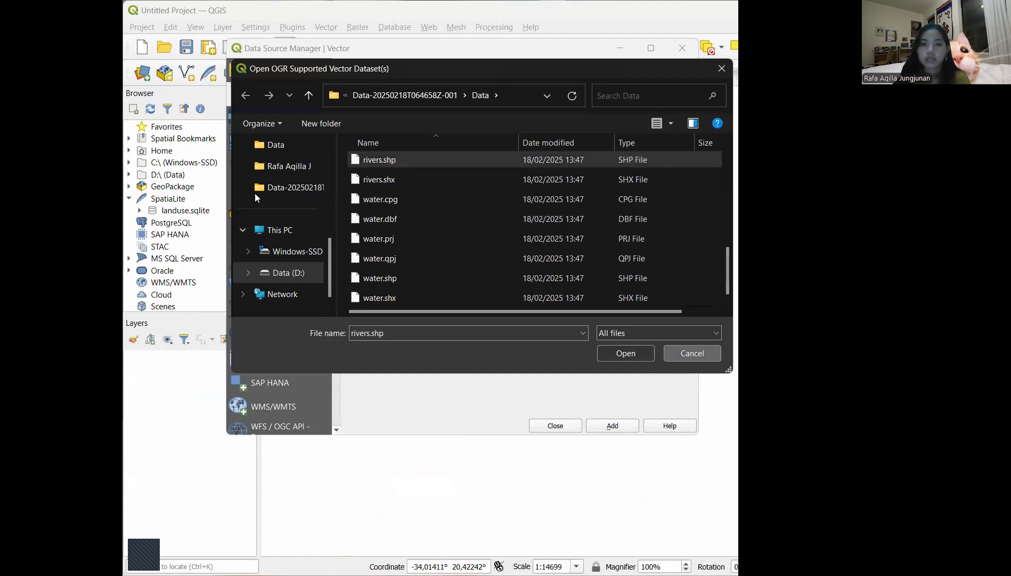
Add the roads table from the training_data.gpkg GeoPackage to the empty project
left_click(277, 209)
left_click(384, 196)
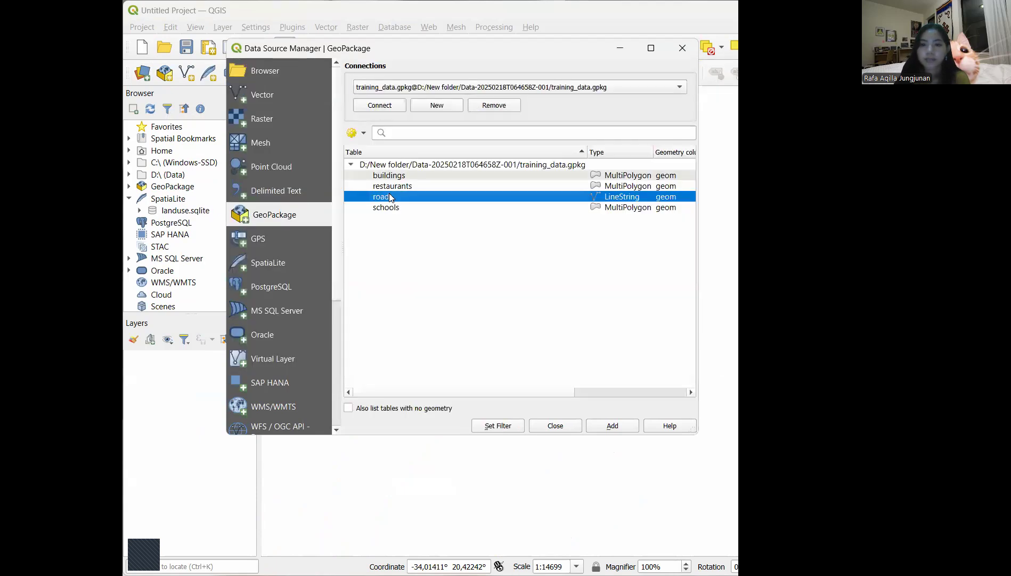
left_click(607, 429)
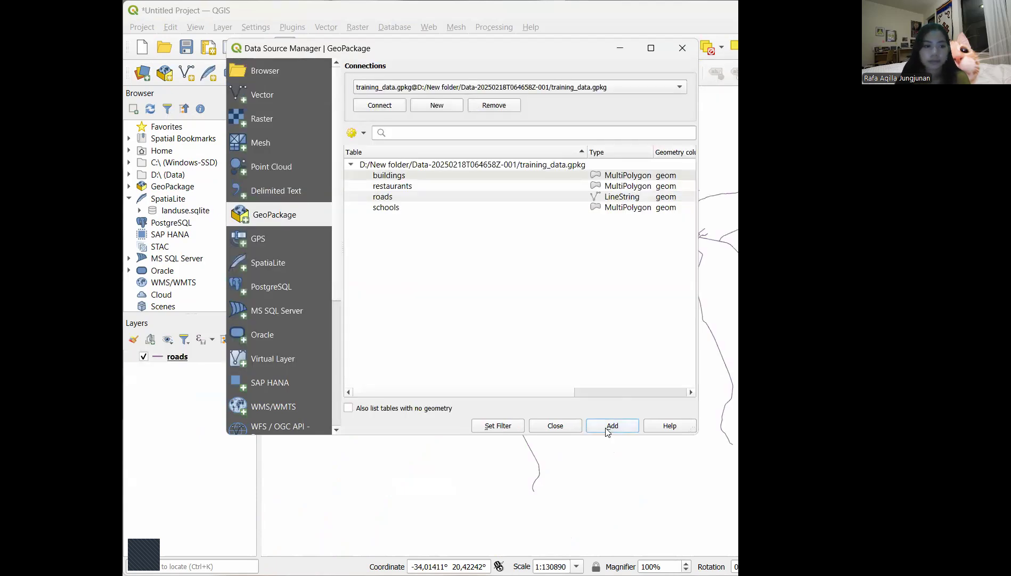
left_click(552, 429)
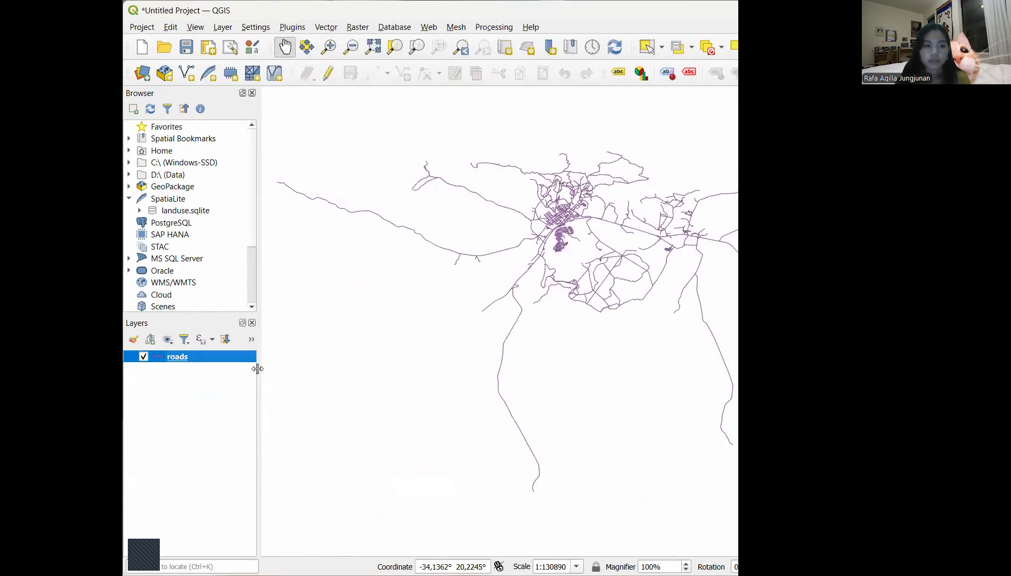
Review the symbology properties of the roads layer and leave them without making changes
right_click(222, 359)
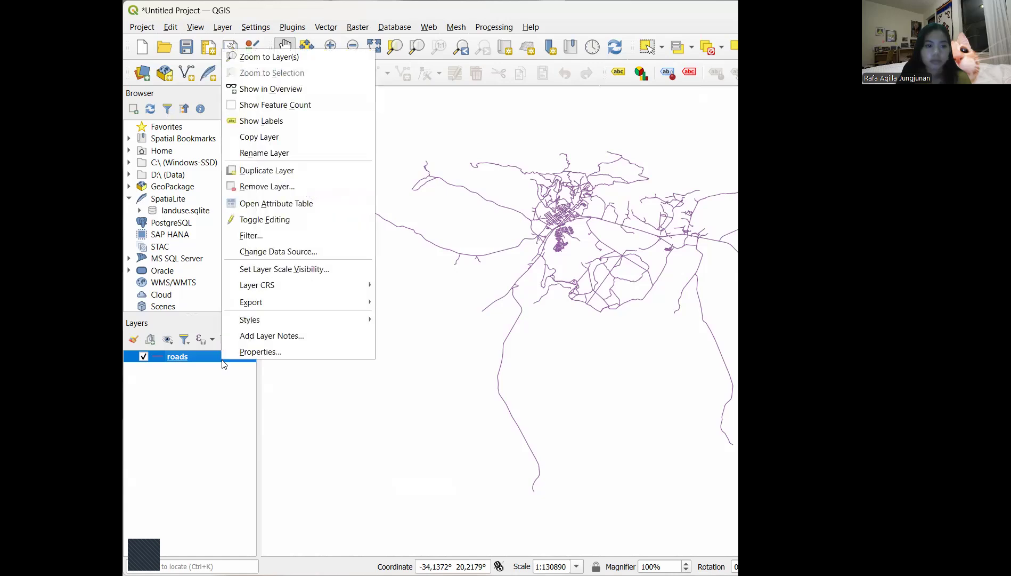
left_click(252, 352)
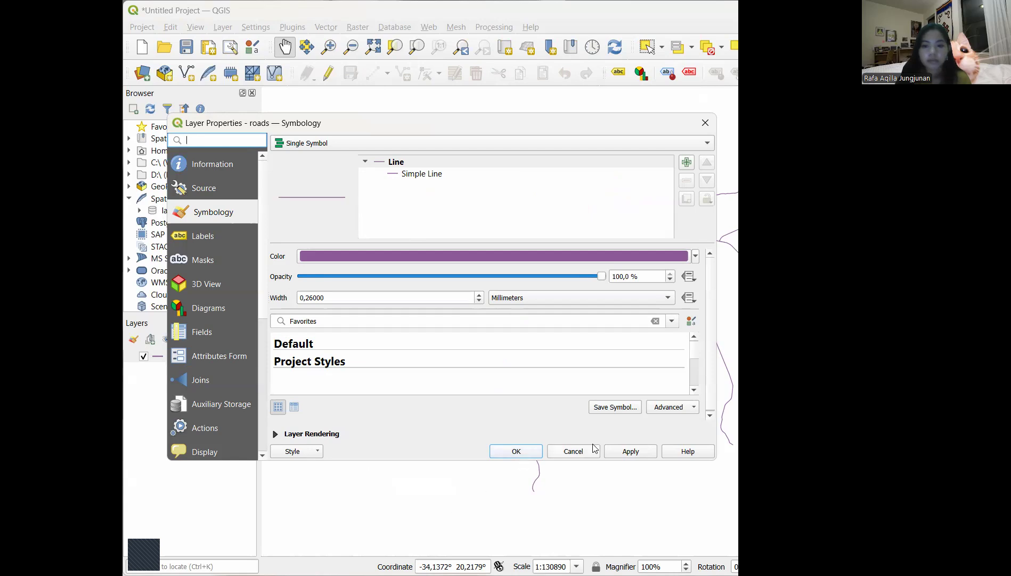
left_click(569, 454)
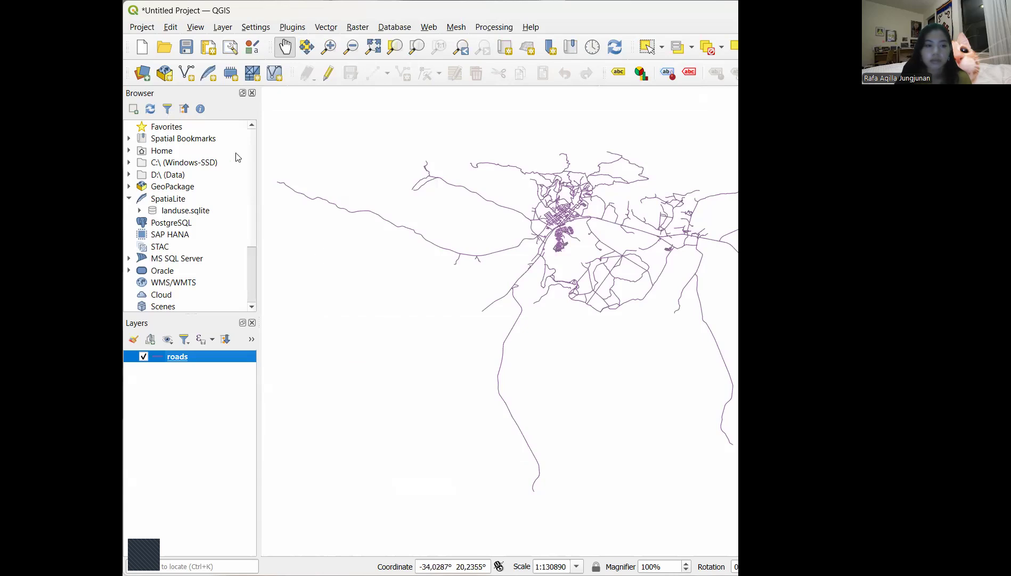
Try to add advanced_levels_demo.qml from the Data folder as a vector layer
left_click(143, 72)
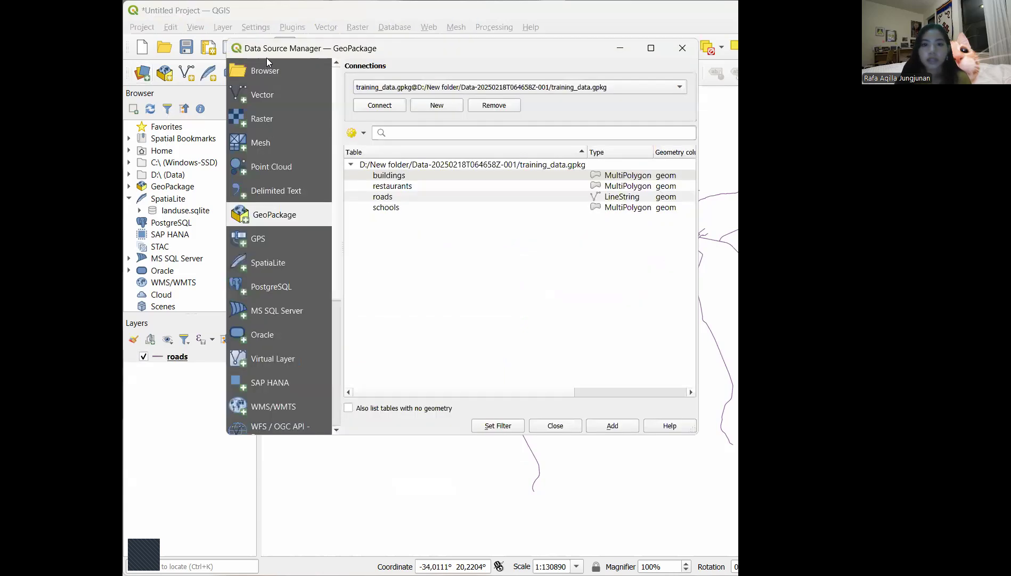
left_click(267, 94)
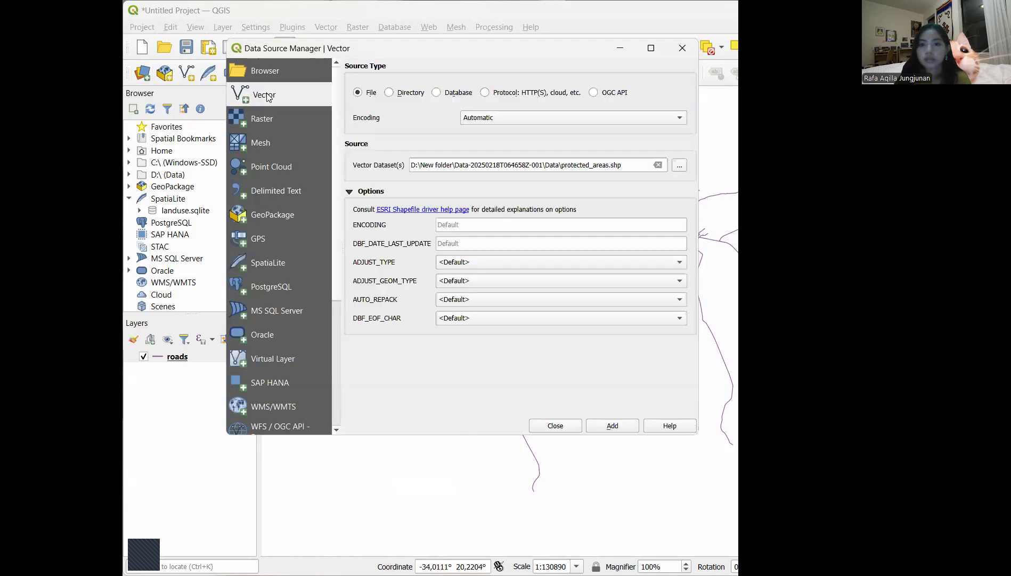
left_click(679, 167)
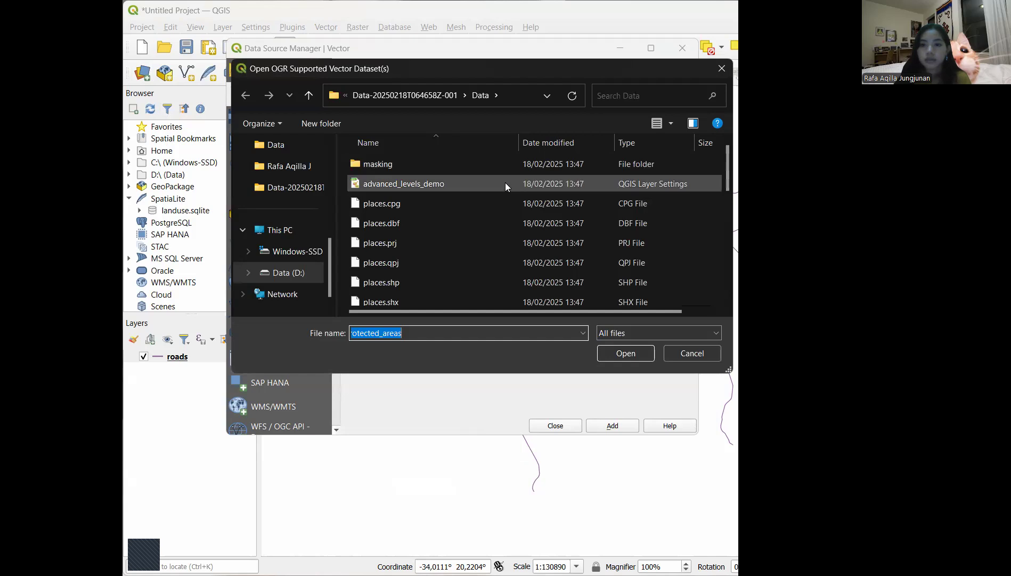
left_click(505, 183)
left_click(633, 358)
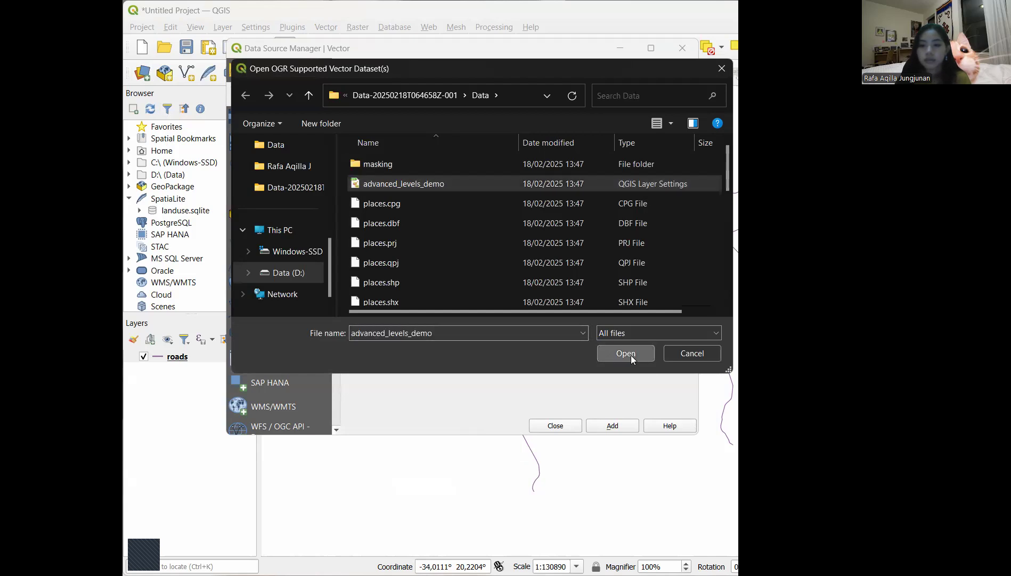
left_click(608, 426)
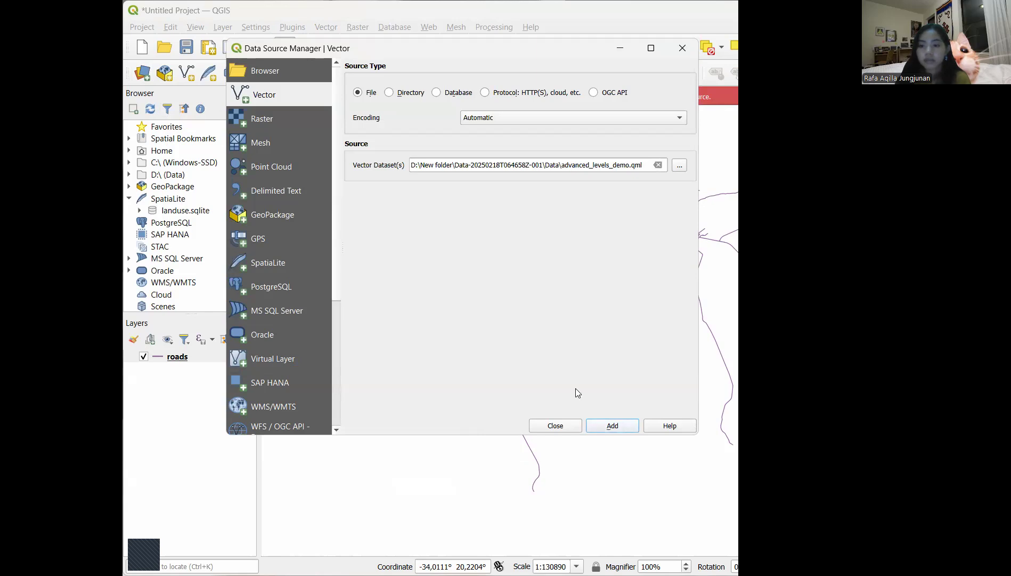
left_click(673, 51)
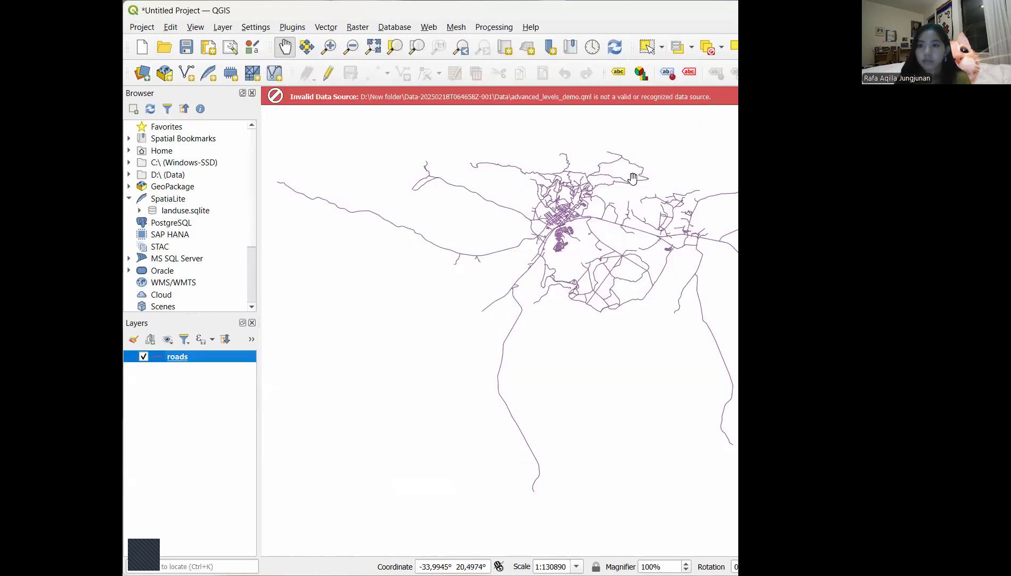
Try again to load advanced_levels_demo.qml as the vector dataset, and close the data source dialog
left_click(141, 71)
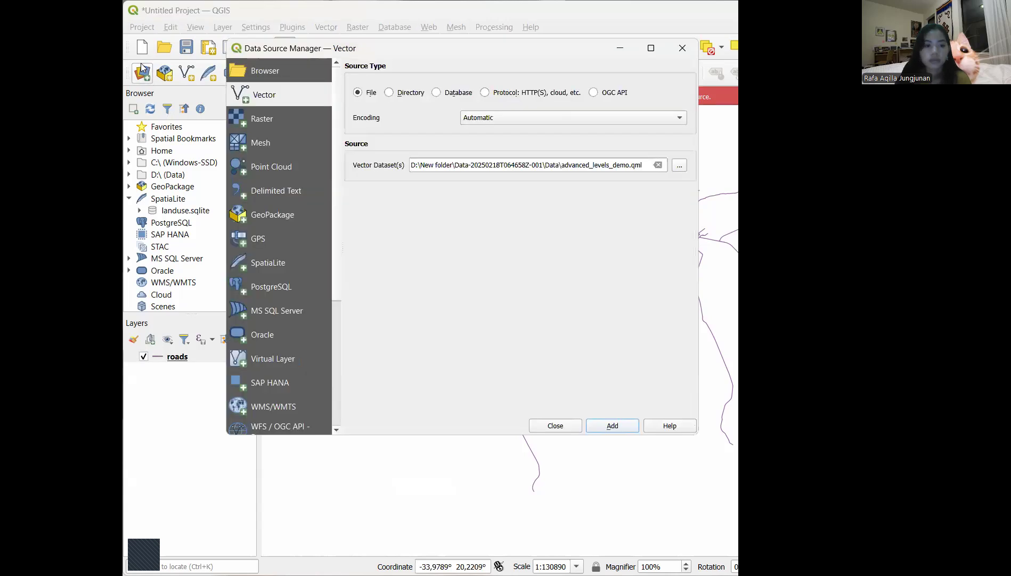
left_click(287, 217)
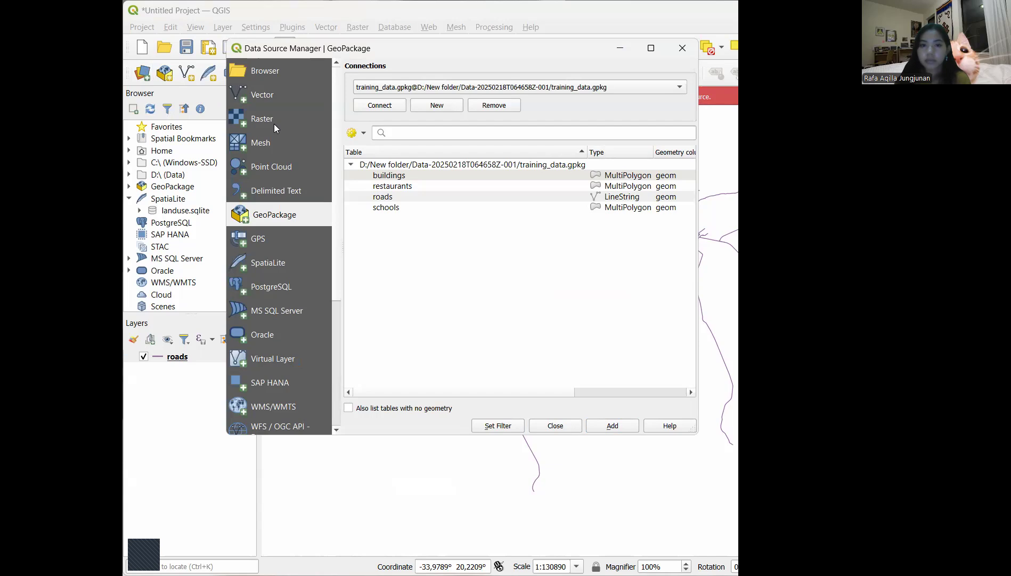
left_click(268, 261)
left_click(263, 97)
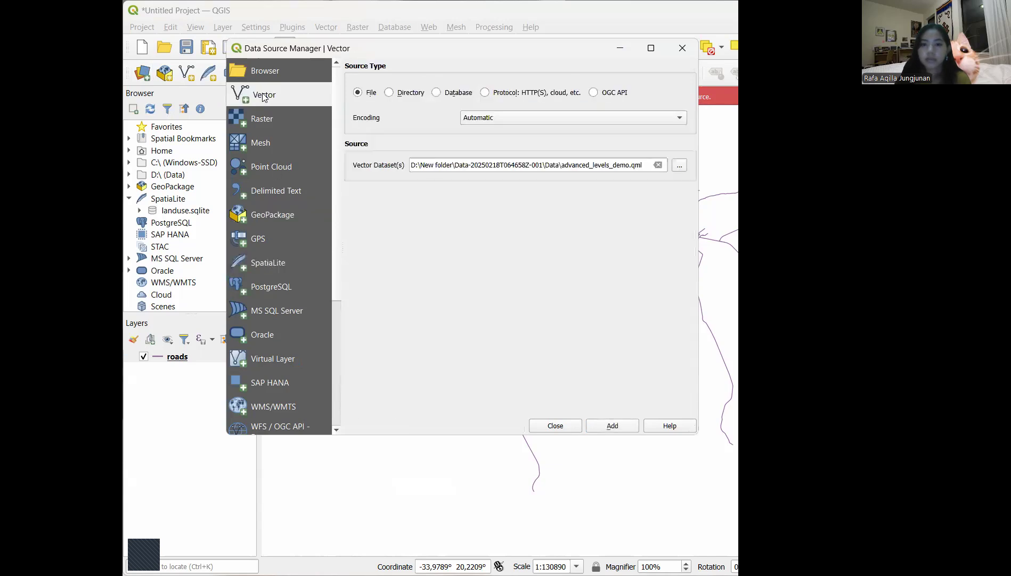
left_click(678, 168)
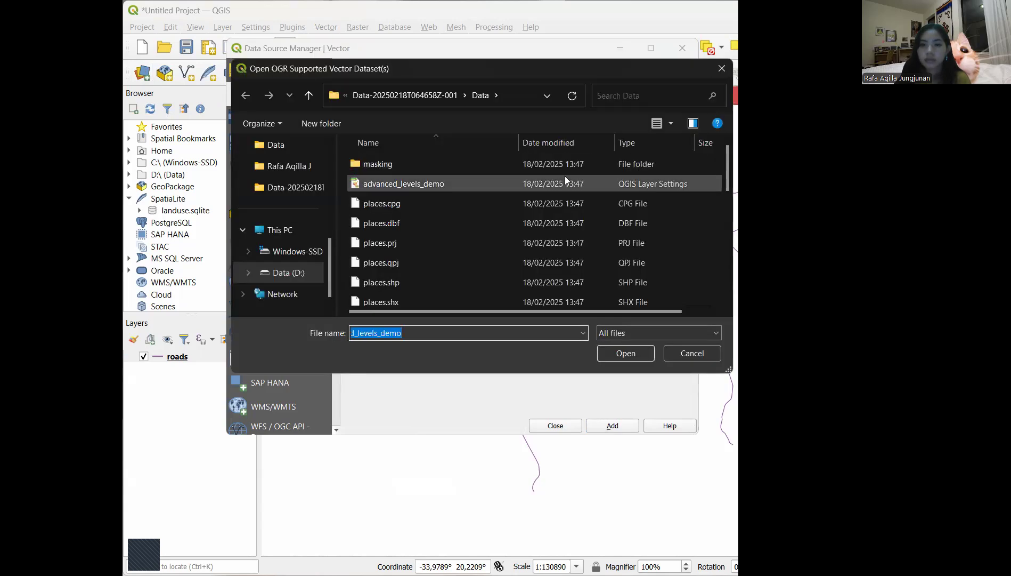
left_click(565, 176)
left_click(635, 354)
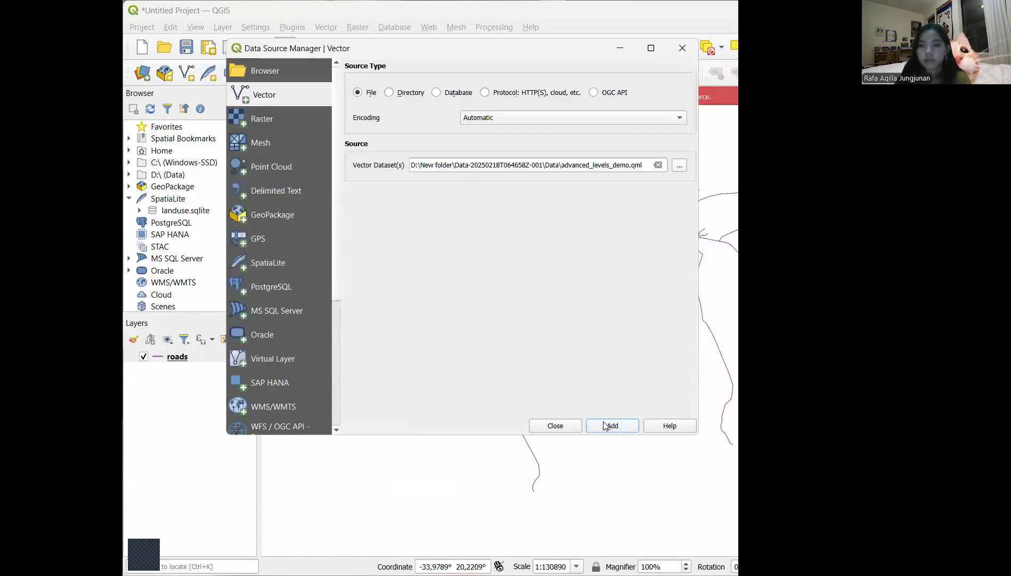
left_click(556, 425)
left_click_drag(634, 99, 602, 115)
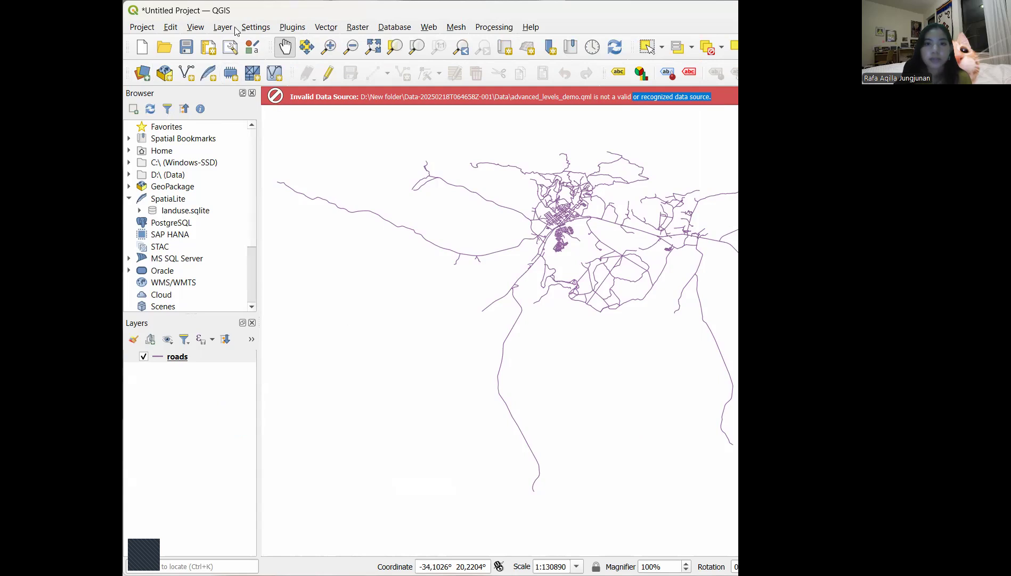
Reopen the recent basic_map project, discarding the untitled project
left_click(136, 27)
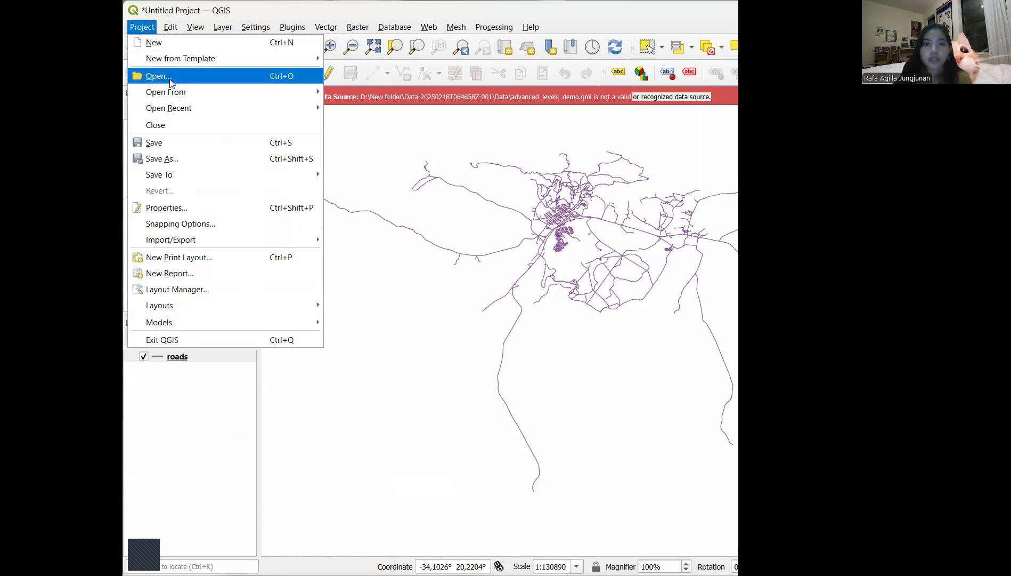
mouse_move(173, 111)
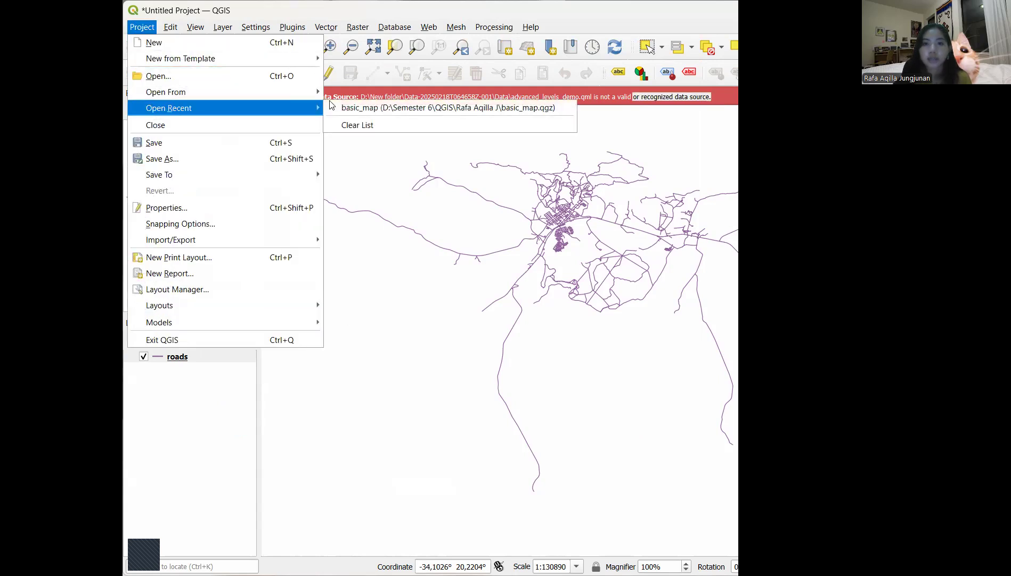
left_click(357, 108)
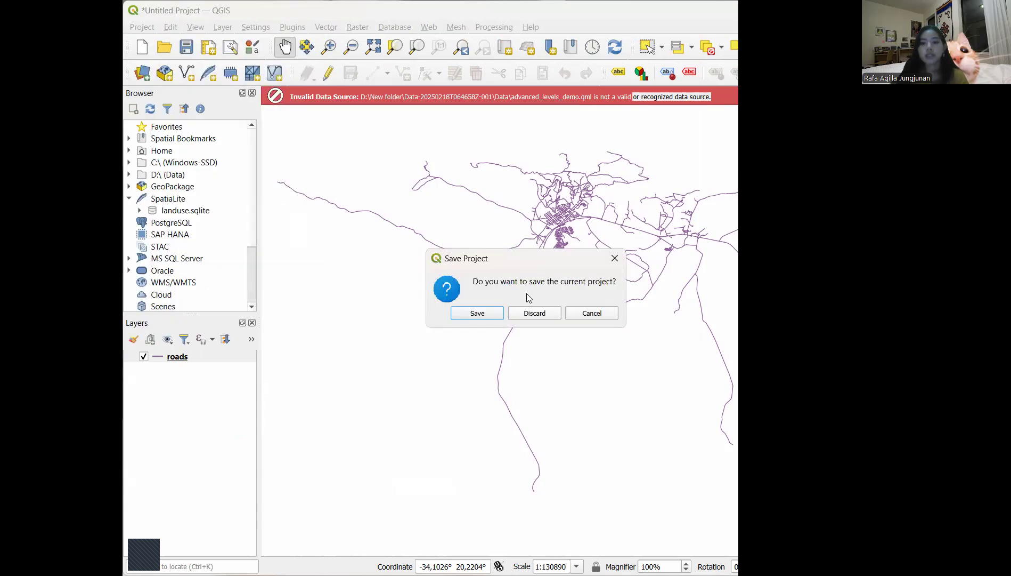
left_click(529, 314)
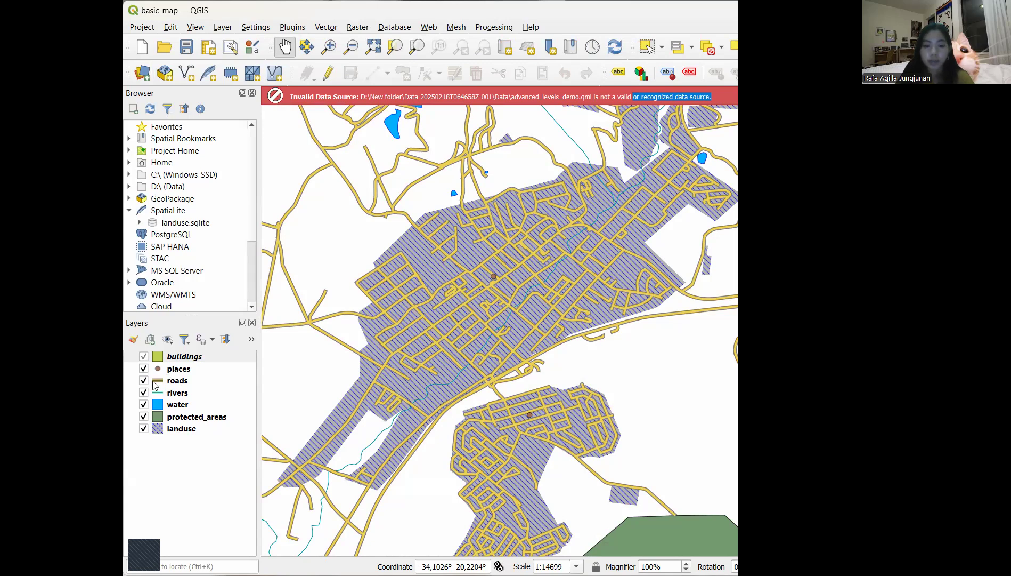
Hide the buildings and places layers in the basic_map project
left_click(144, 357)
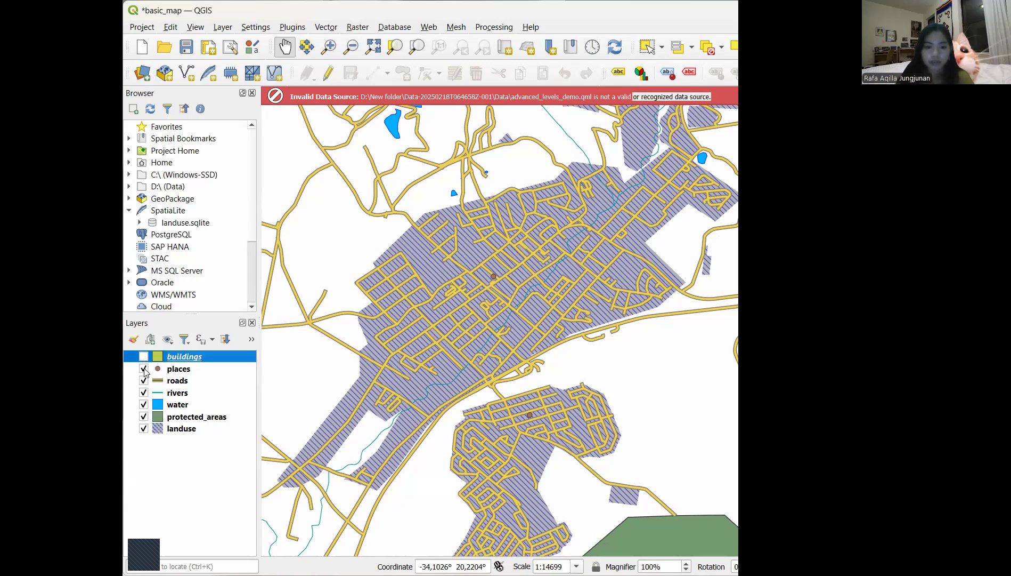
left_click(143, 368)
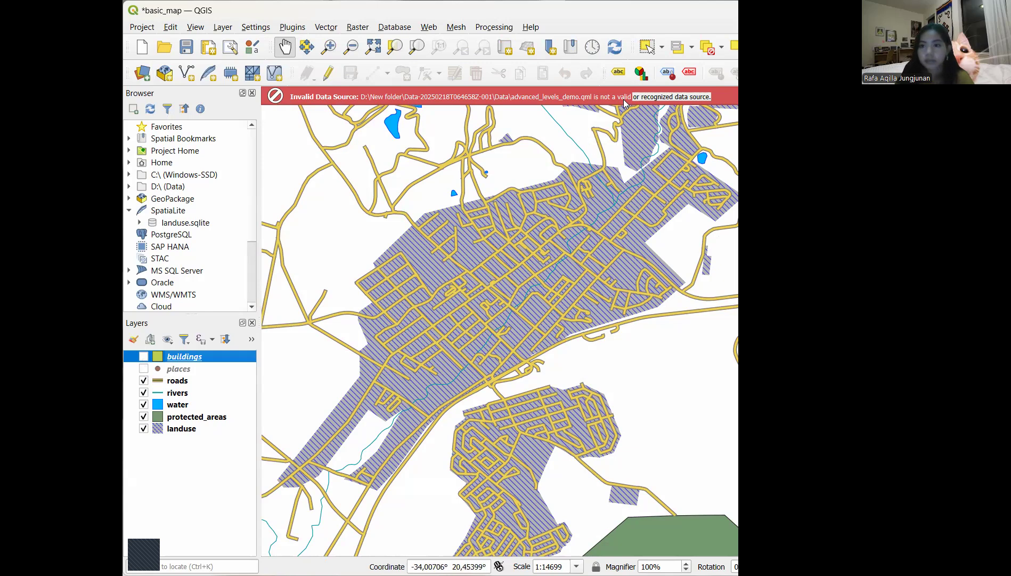
left_click(624, 102)
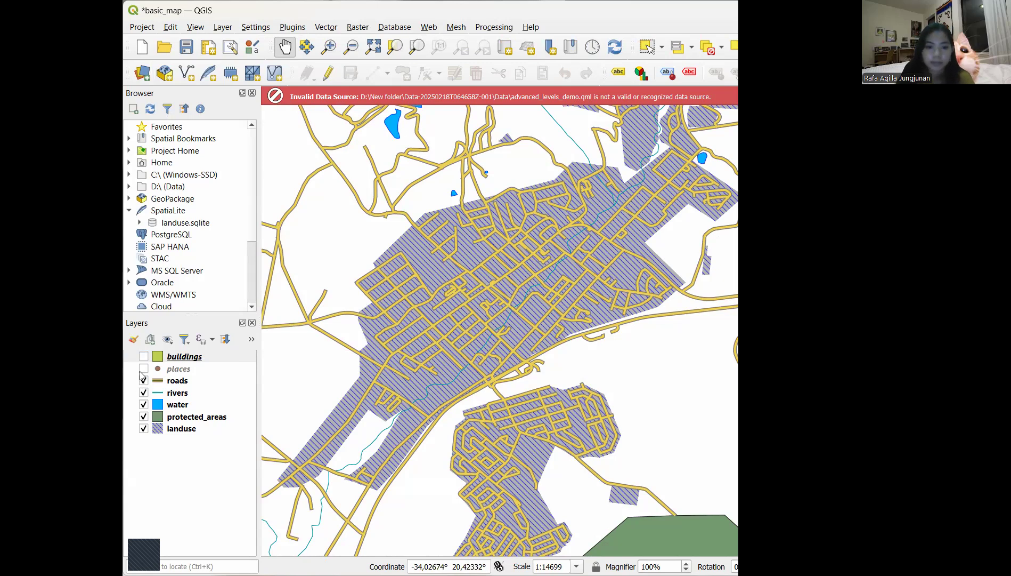
Show the places layer and hide the roads, rivers, water, protected_areas and landuse layers
left_click(144, 369)
left_click(144, 380)
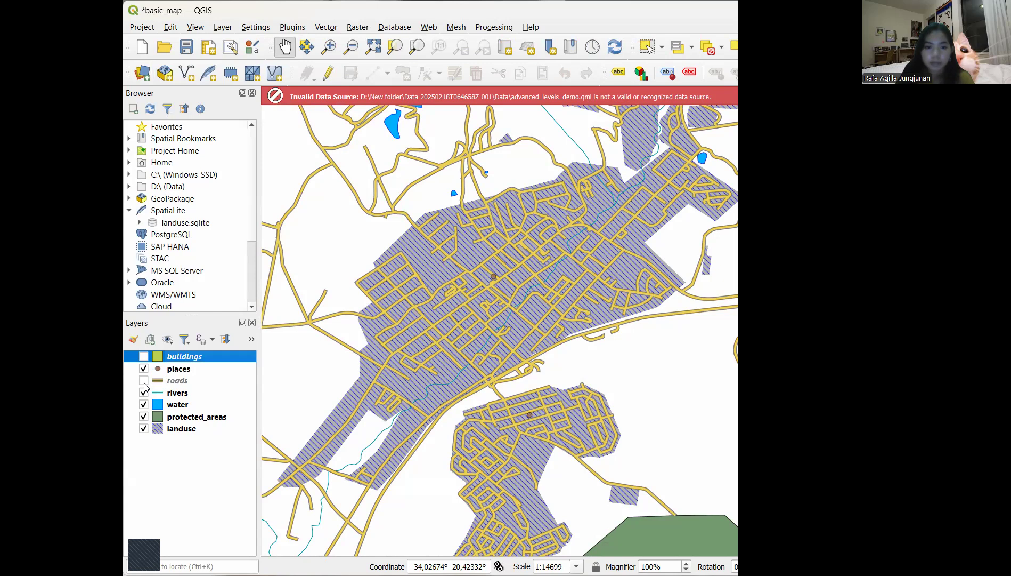
left_click(143, 393)
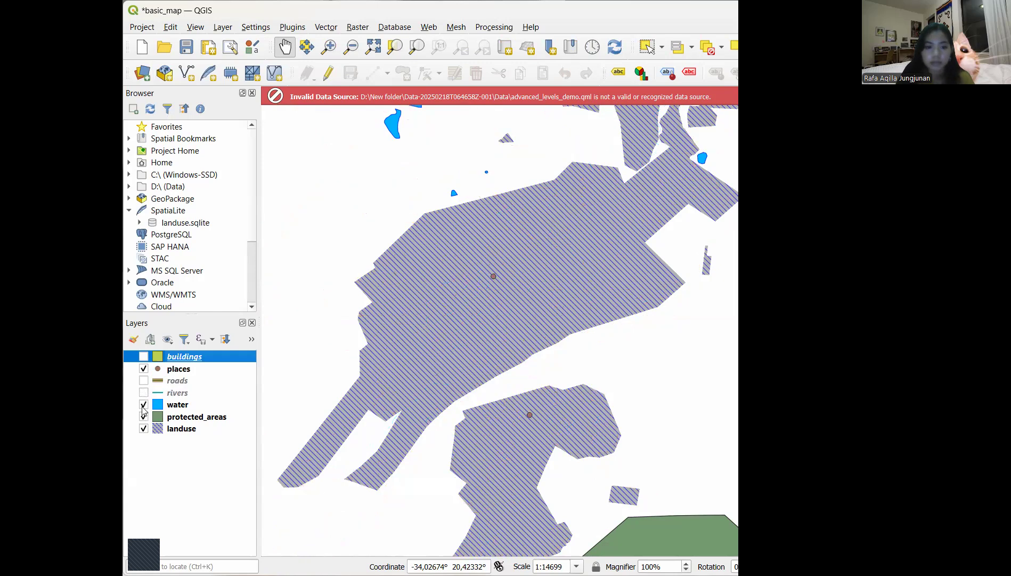
left_click(144, 404)
left_click(143, 417)
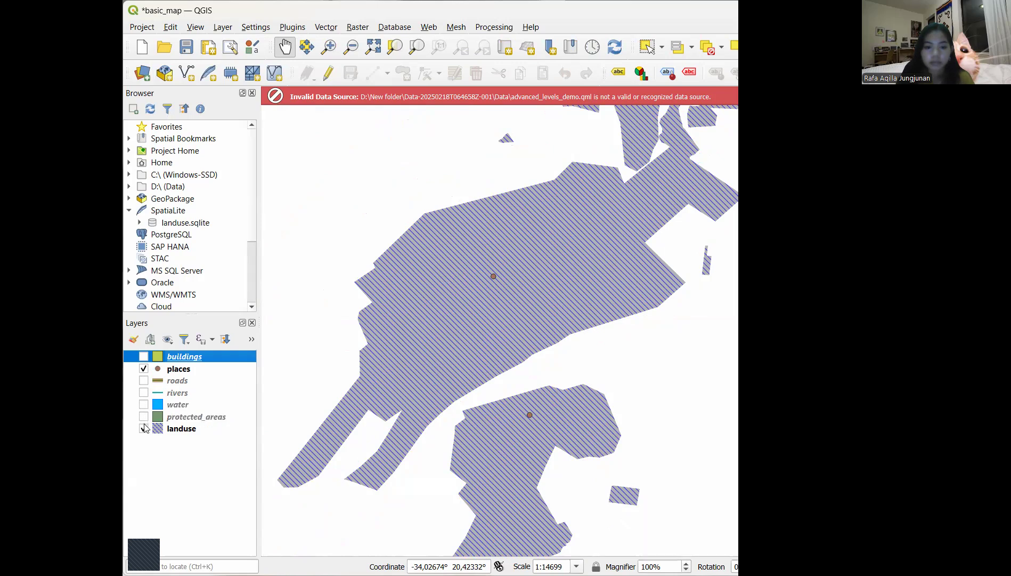
left_click(144, 429)
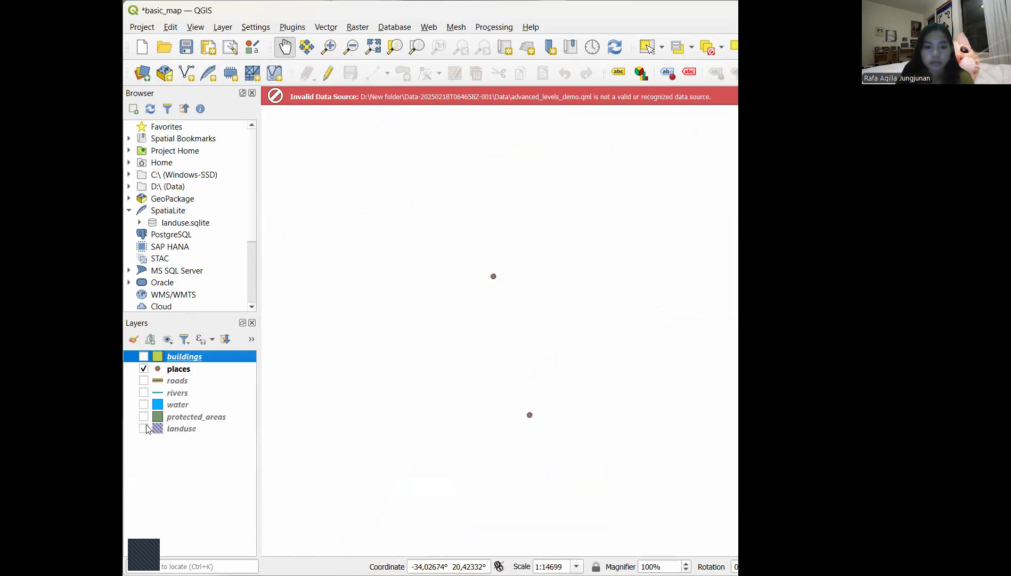
Move the buildings layer below rivers and above water in the layer order
left_click(195, 373)
scroll(499, 344, "down", 1)
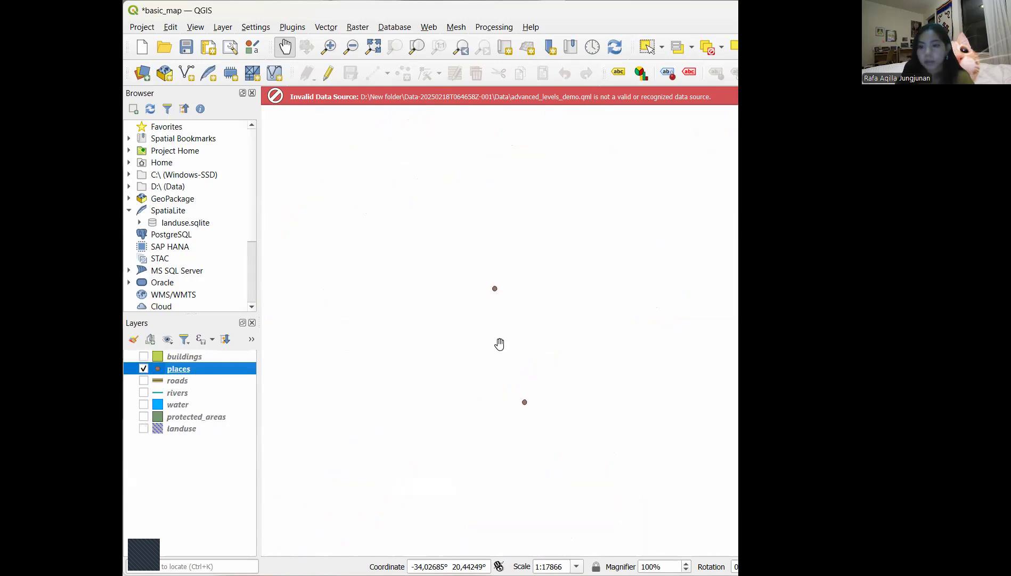
scroll(500, 344, "up", 2)
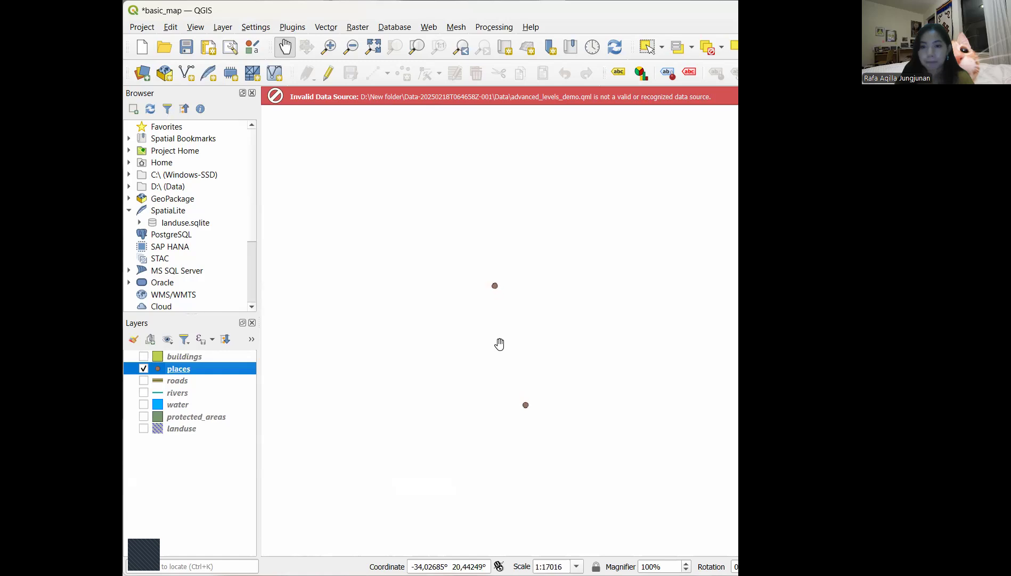
left_click_drag(195, 357, 190, 405)
scroll(536, 220, "down", 1)
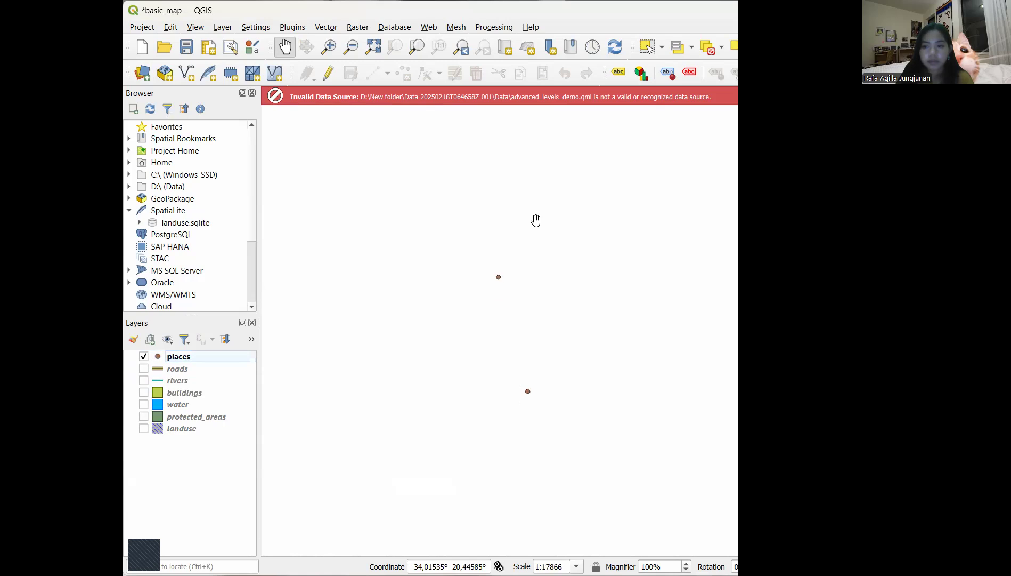
Set the size of the places layer's simple marker to 3 millimetres, keeping Simple Marker as the symbol layer type
left_click(183, 361)
right_click(183, 361)
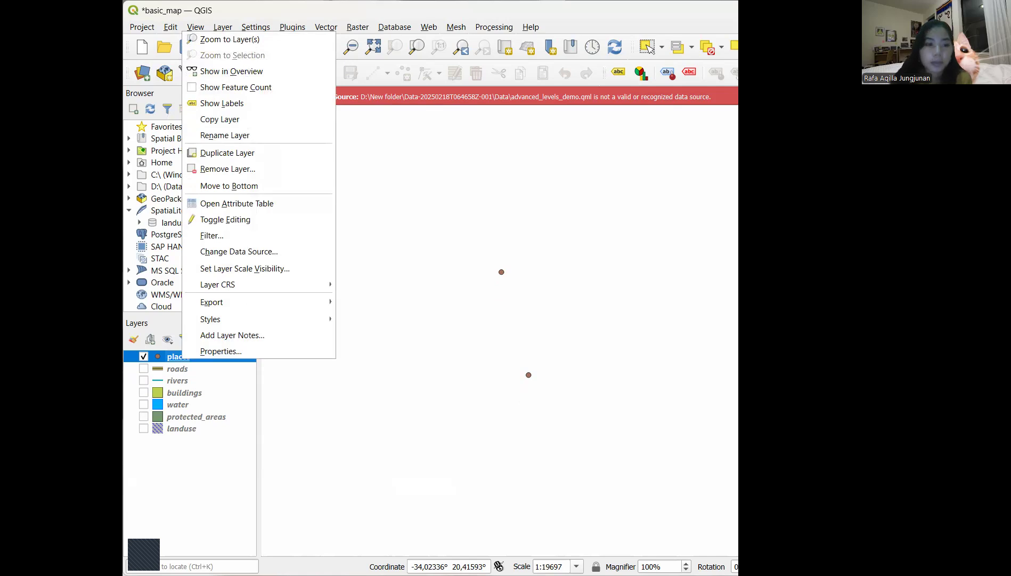
left_click(263, 350)
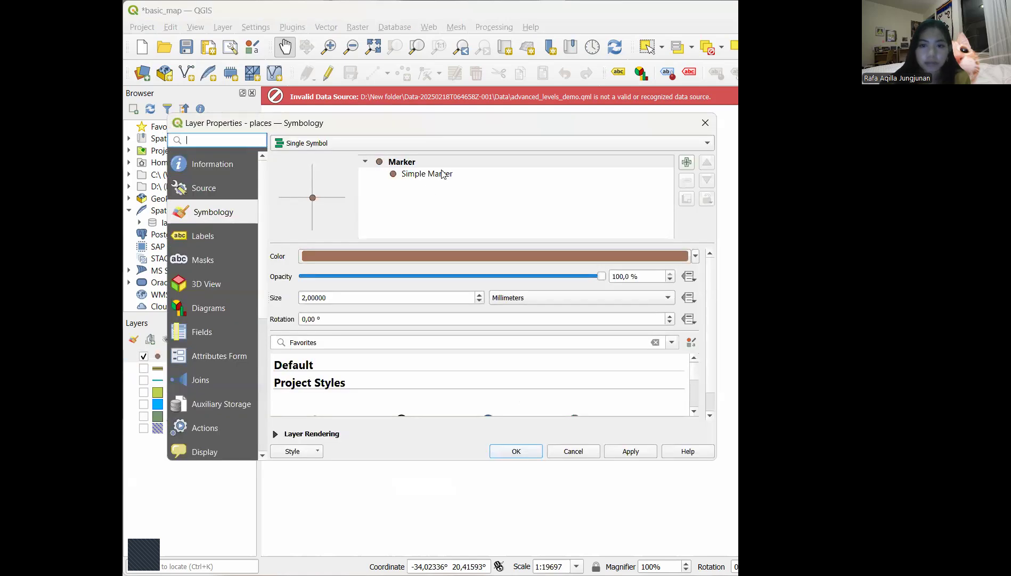
left_click(442, 175)
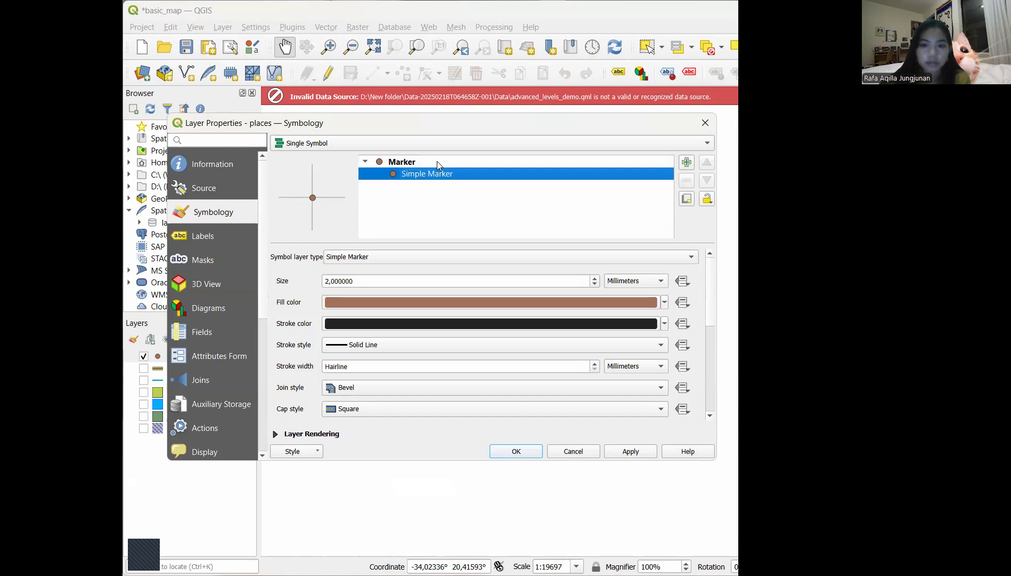
left_click(437, 162)
left_click(437, 171)
left_click(693, 258)
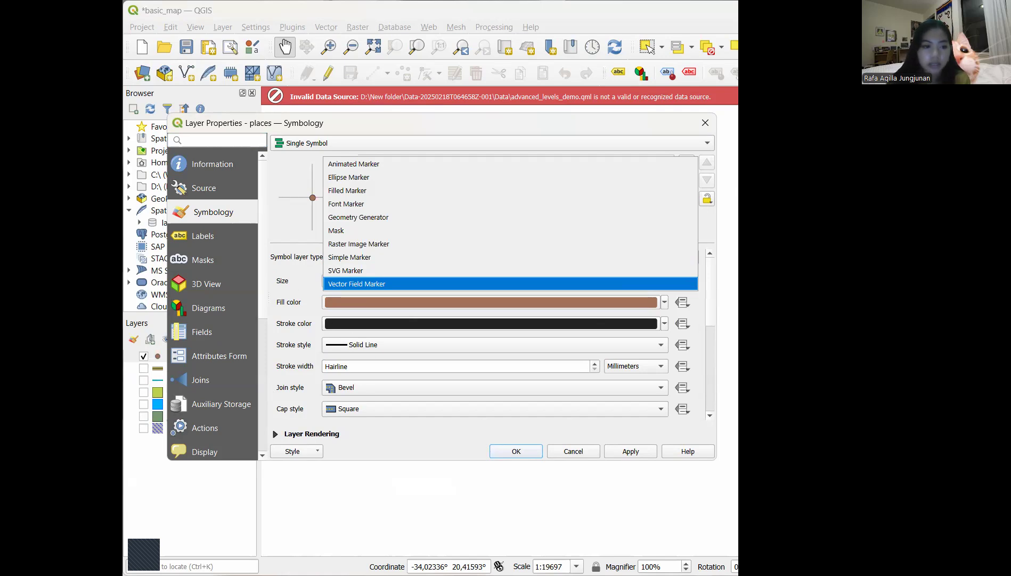
left_click(387, 253)
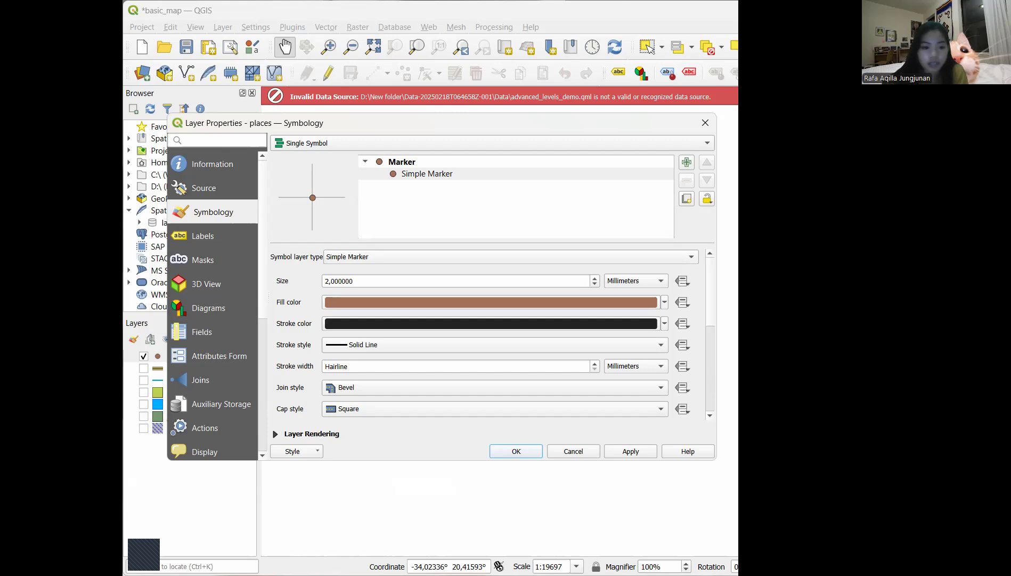
left_click_drag(429, 280, 281, 281)
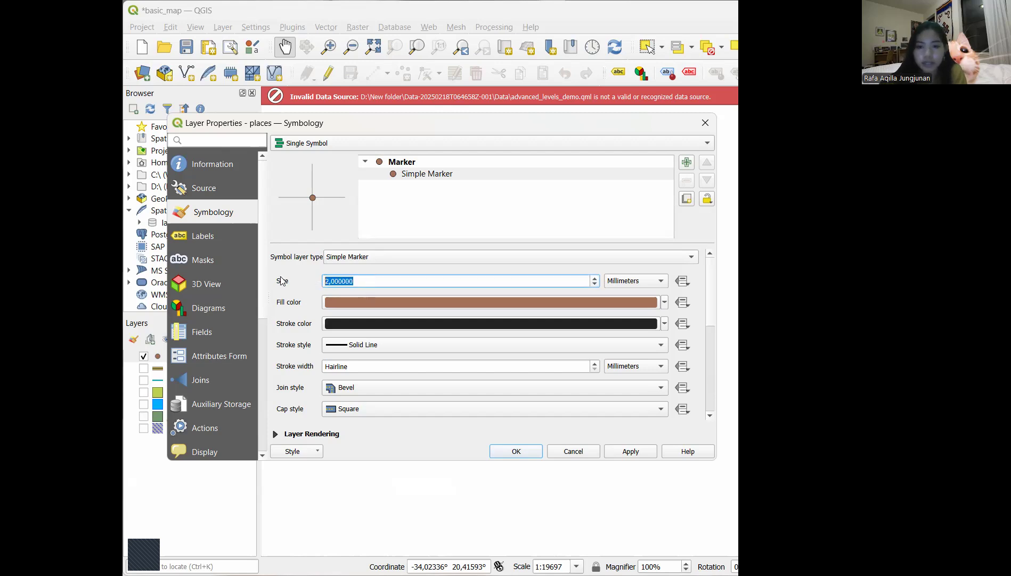
type("3")
key("Return")
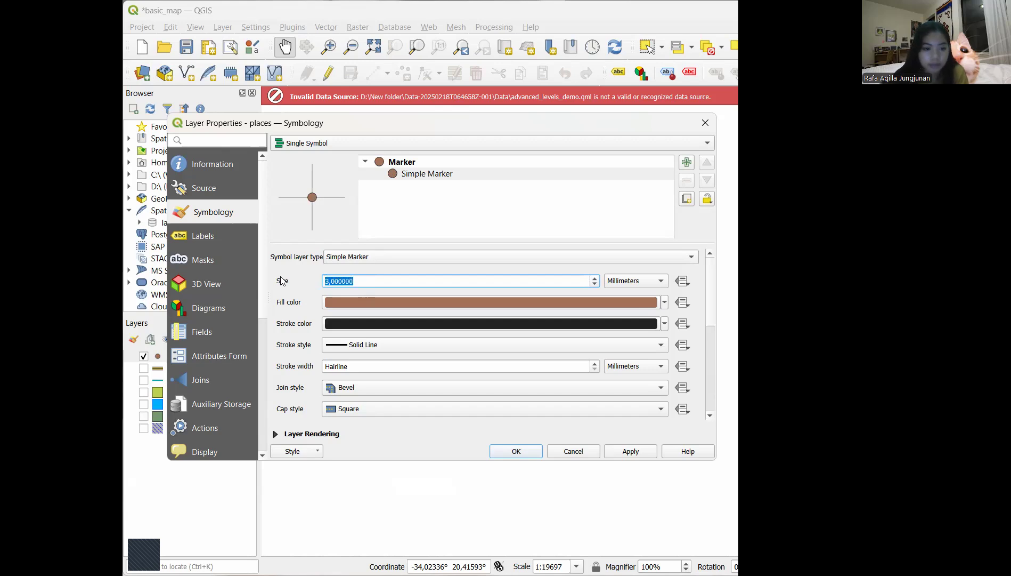
Set the places marker's stroke width to 0,5 millimetres, accept the symbology, and save the project
left_click(484, 367)
type("0")
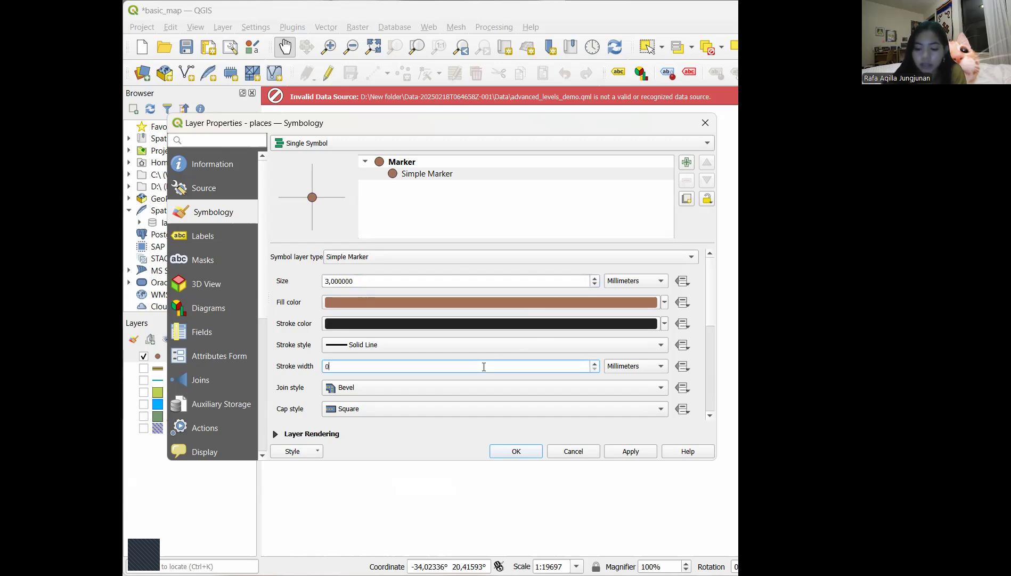
type(",5")
key("Return")
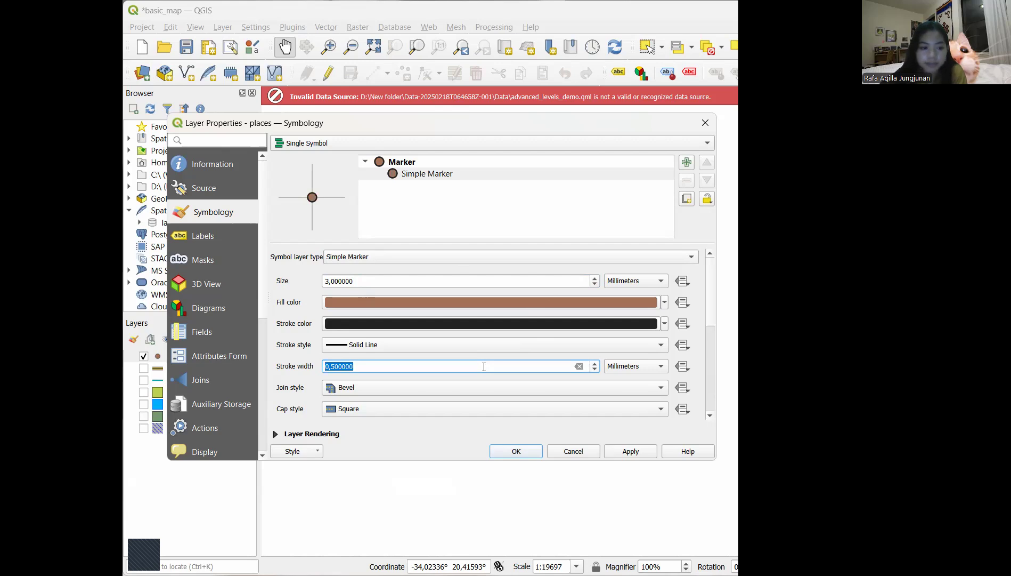
left_click(532, 452)
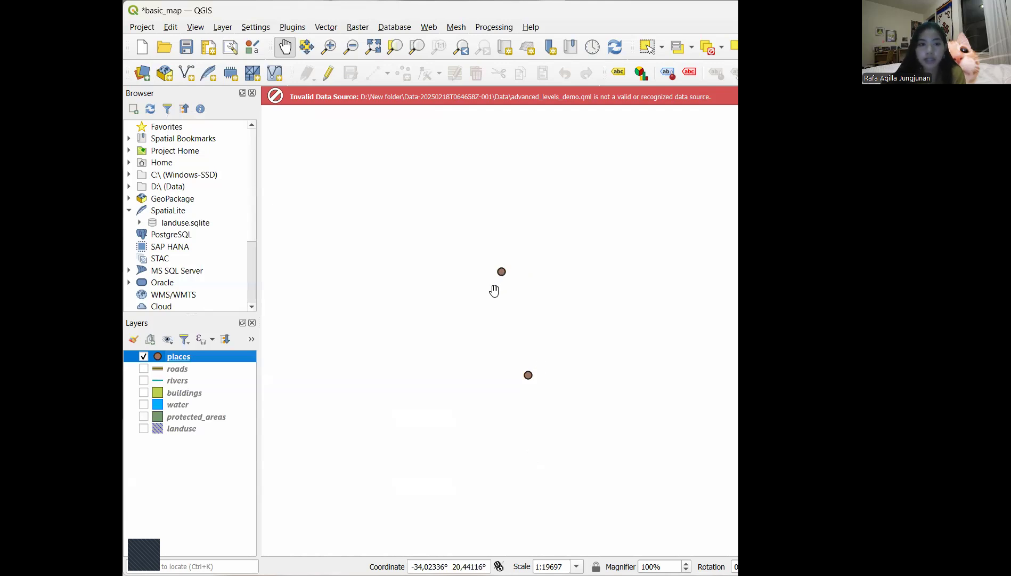
key("ctrl+s")
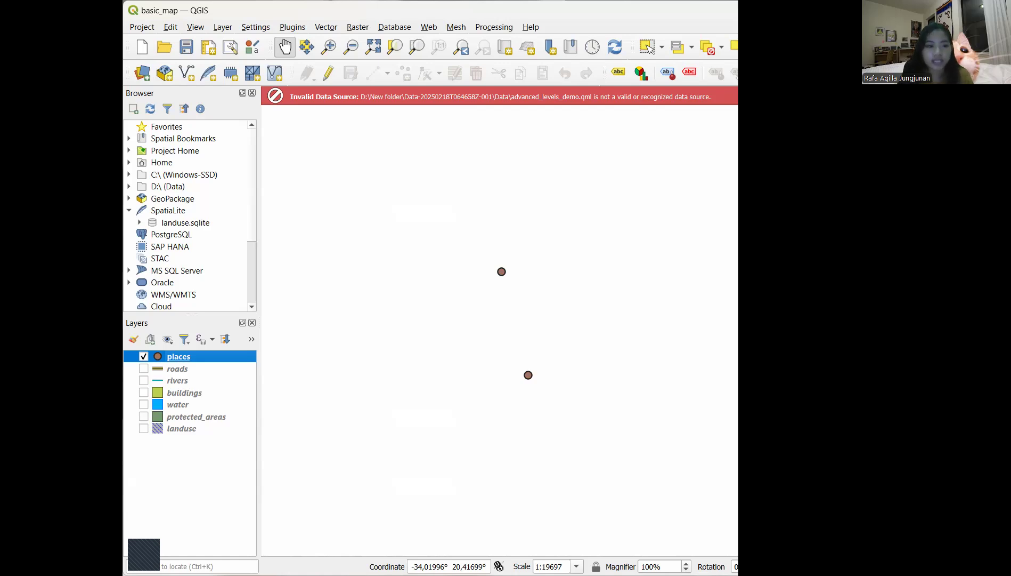
Hide the places layer and show only the roads layer on the map
left_click(144, 356)
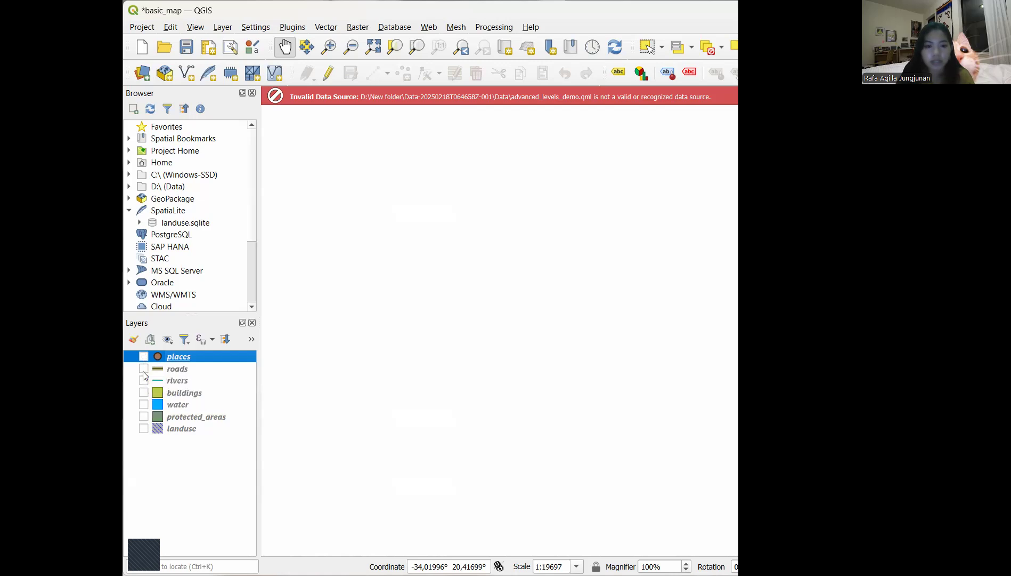
left_click(143, 369)
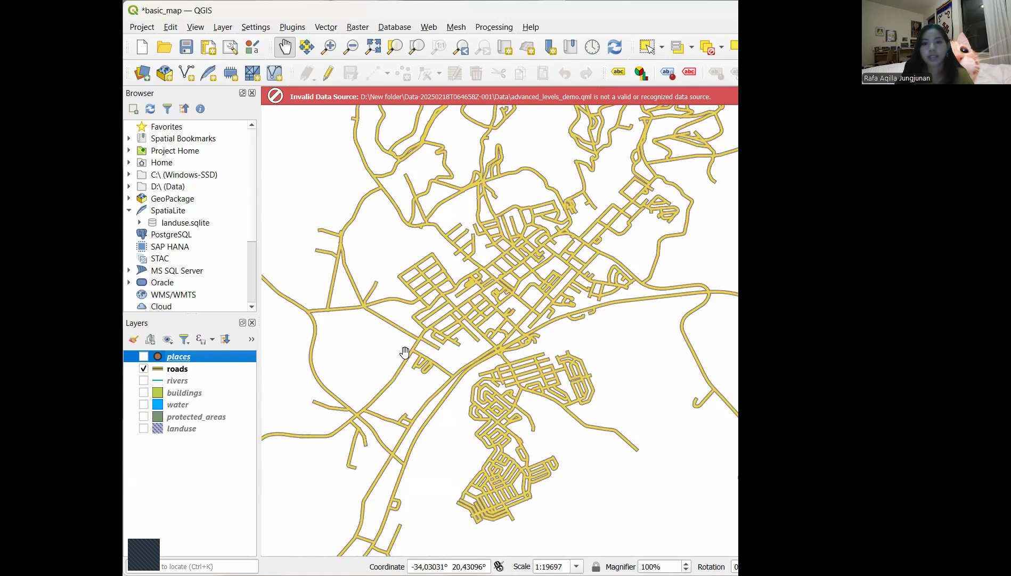
scroll(405, 352, "down", 2)
scroll(405, 351, "up", 2)
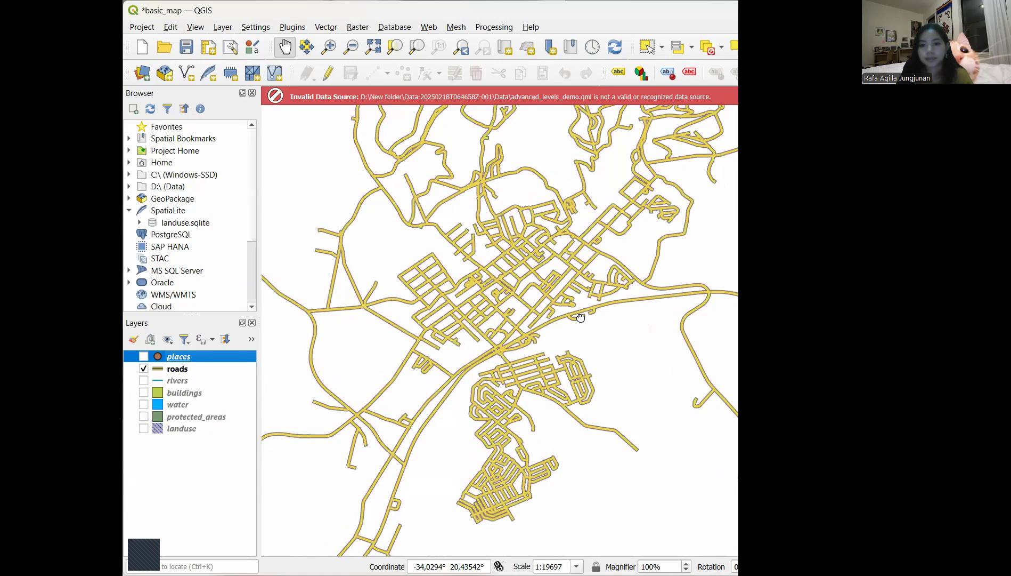
left_click_drag(447, 461, 431, 471)
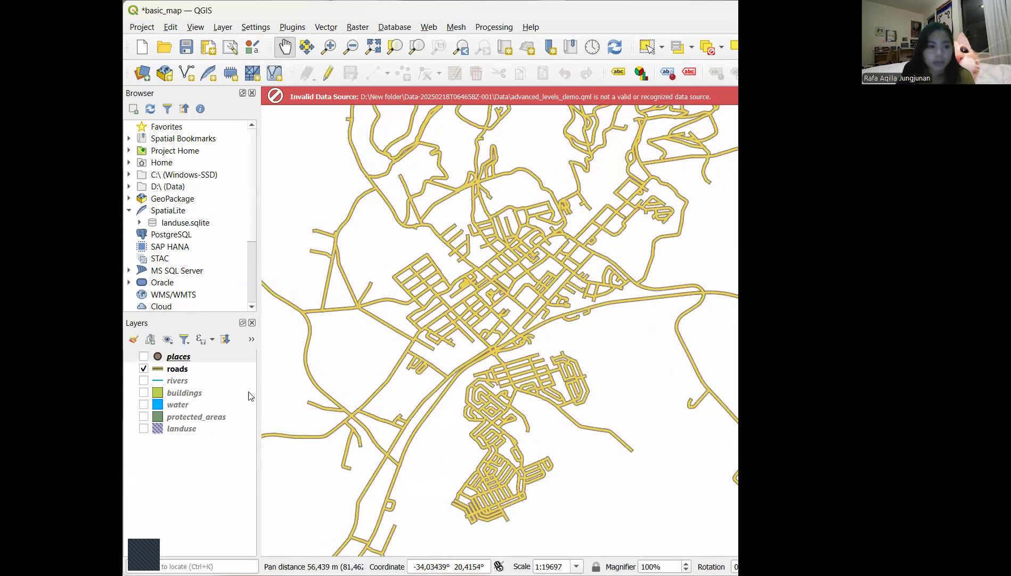
Change the uppermost simple line in the roads layer's symbol to the Marker Line type
left_click(187, 370)
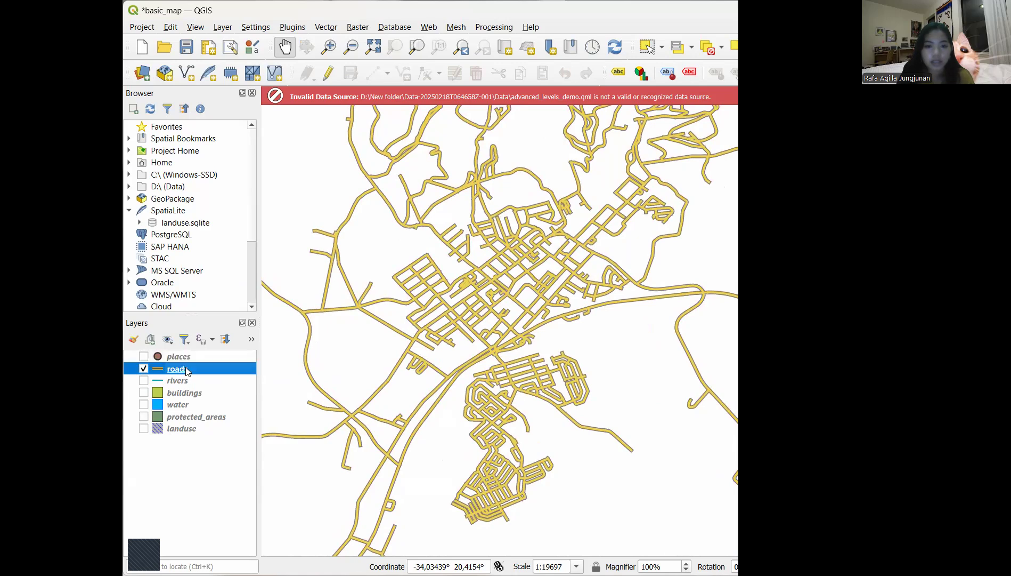
right_click(187, 371)
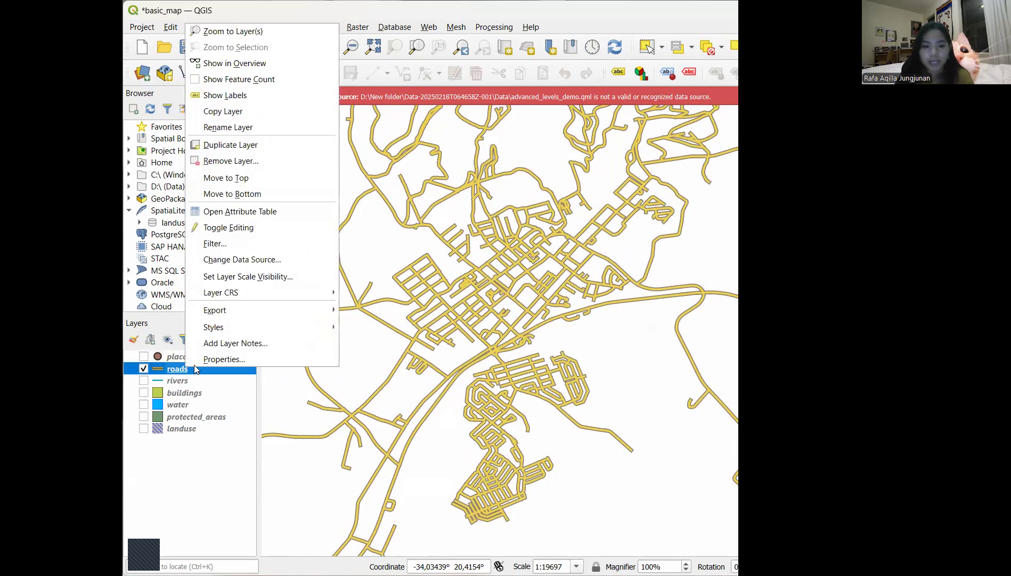
left_click(216, 360)
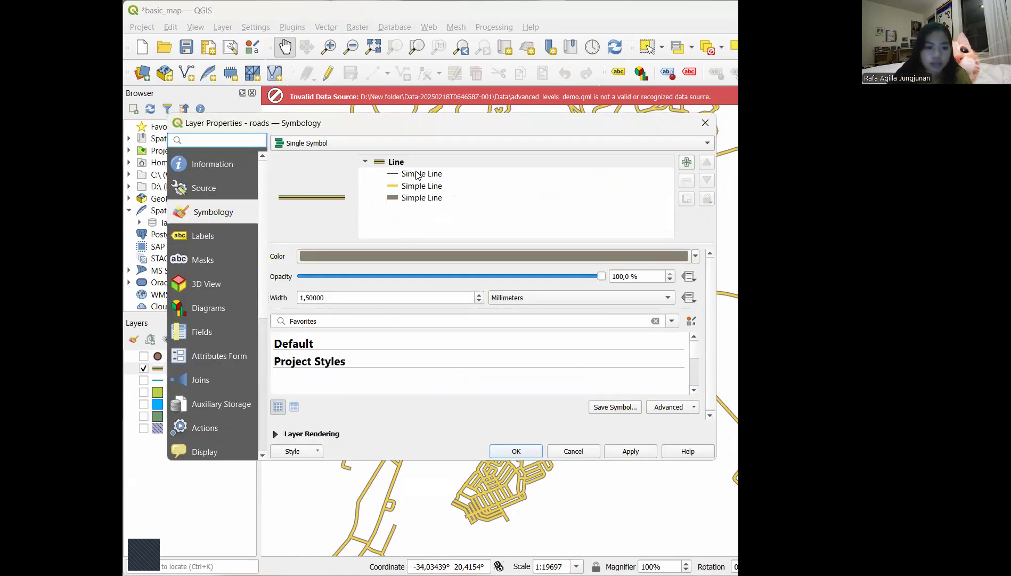
left_click(417, 174)
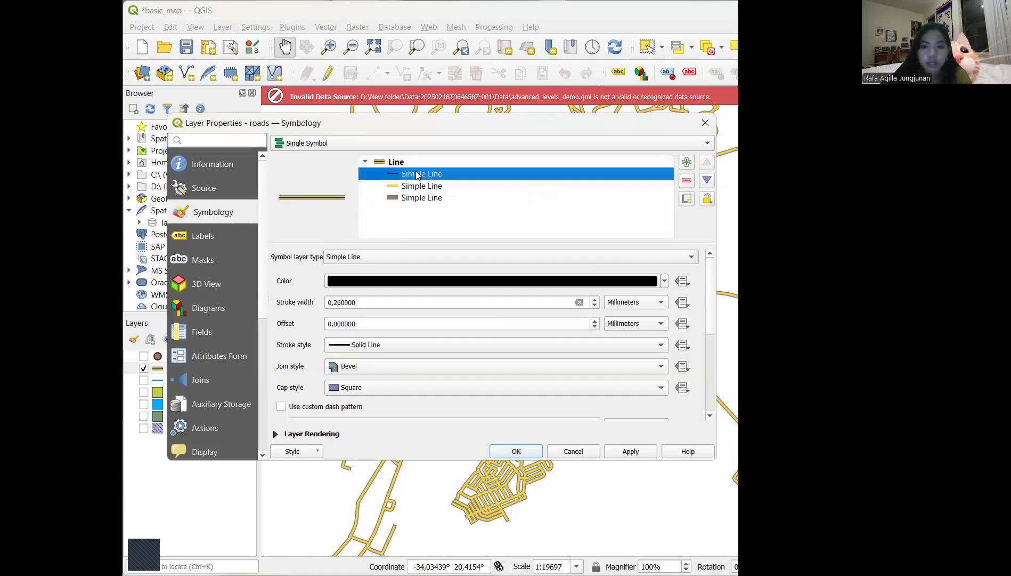
left_click(396, 259)
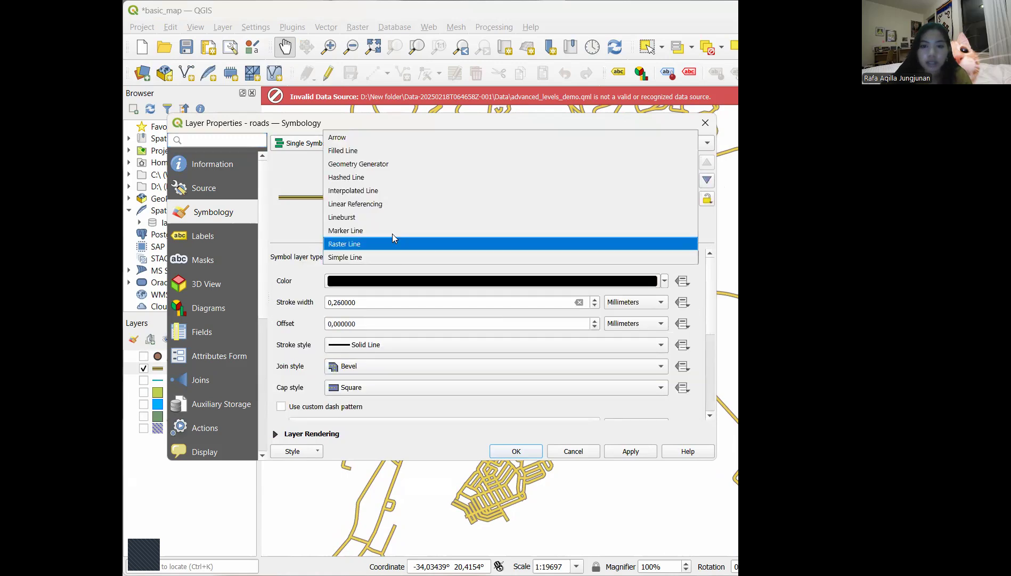
left_click(391, 231)
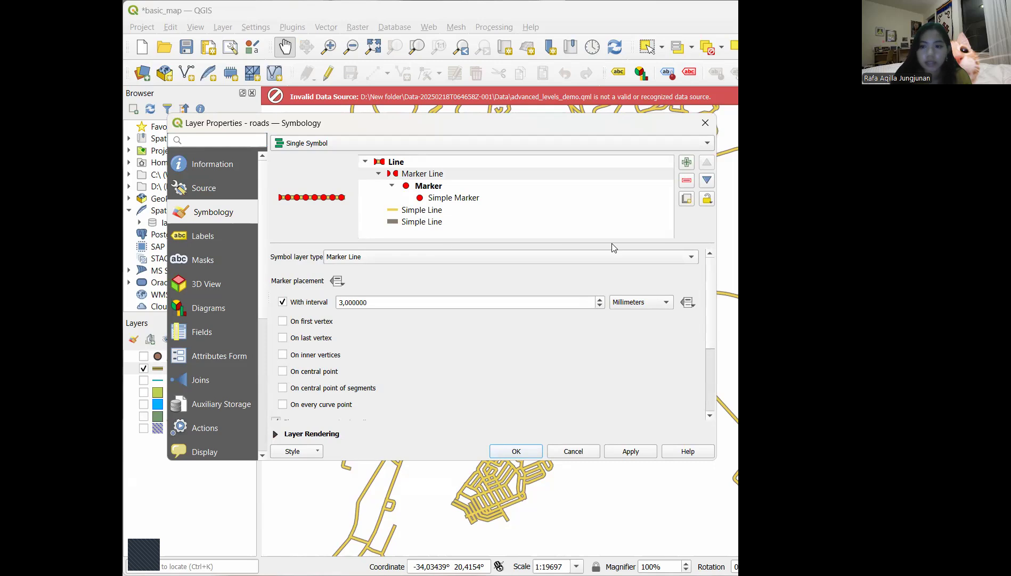
Examine the marker line's placement, interval, offset and rotation options in the roads symbology
left_click(554, 236)
left_click(480, 190)
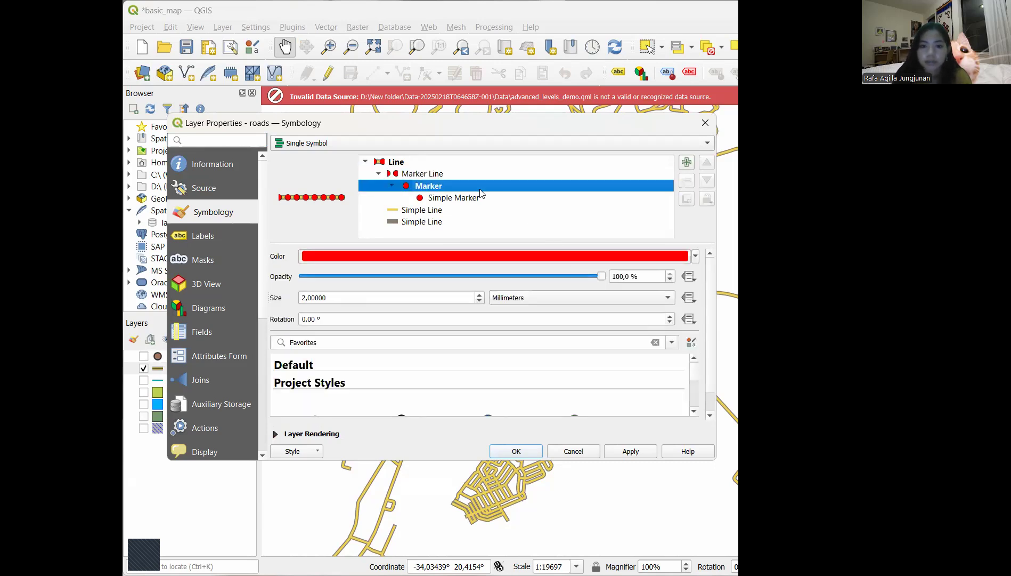
left_click(451, 173)
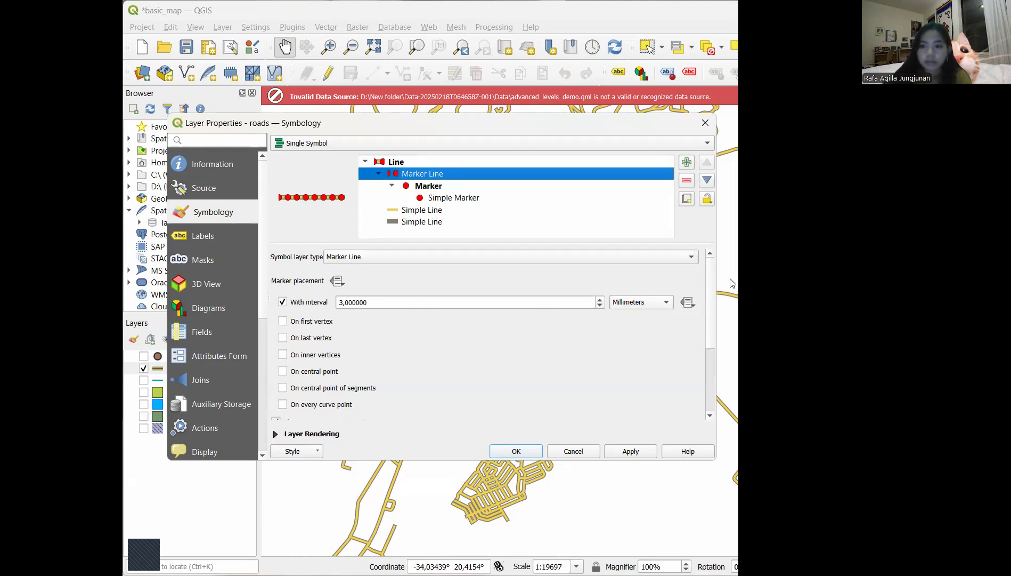
left_click(708, 369)
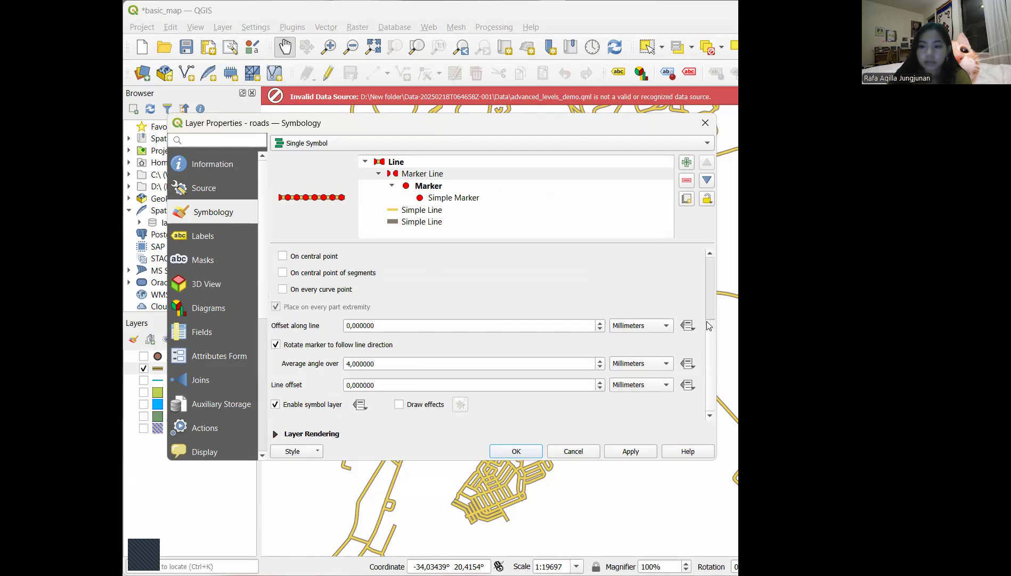
scroll(706, 310, "up", 3)
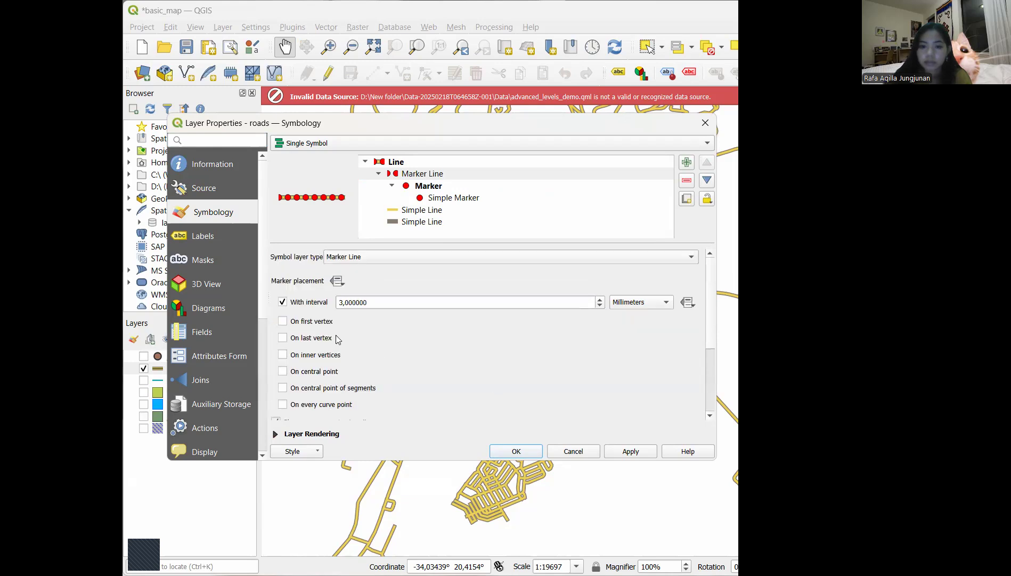
left_click(690, 259)
left_click(689, 261)
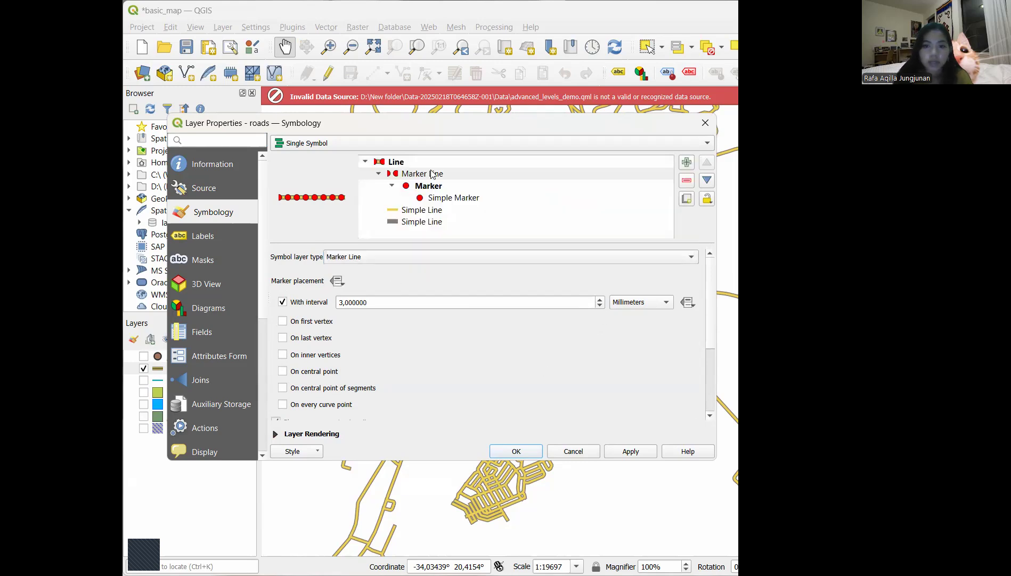
Set the size of the simple marker inside the roads marker line to 0,5 millimetres
left_click(434, 196)
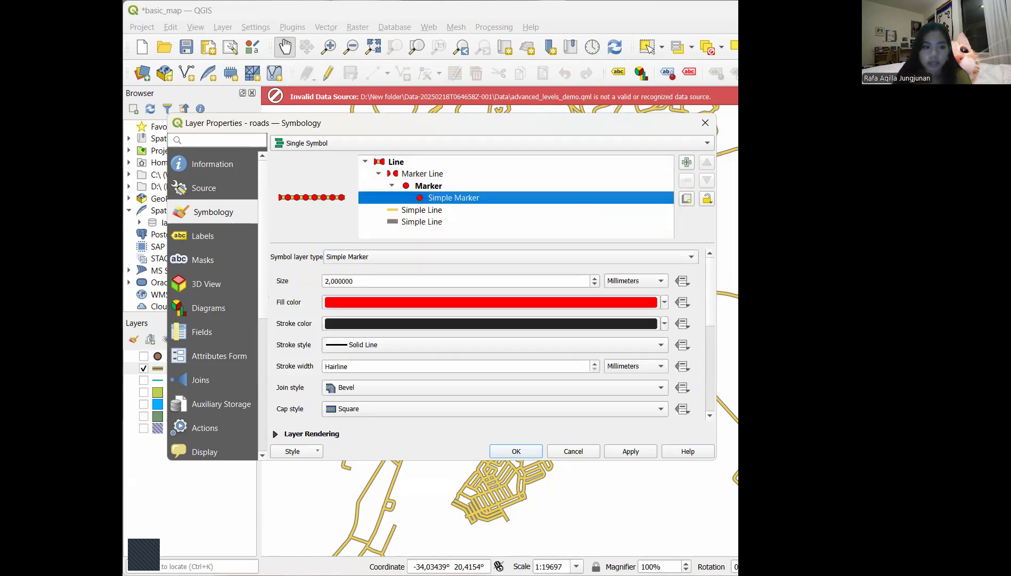
left_click_drag(359, 282, 278, 285)
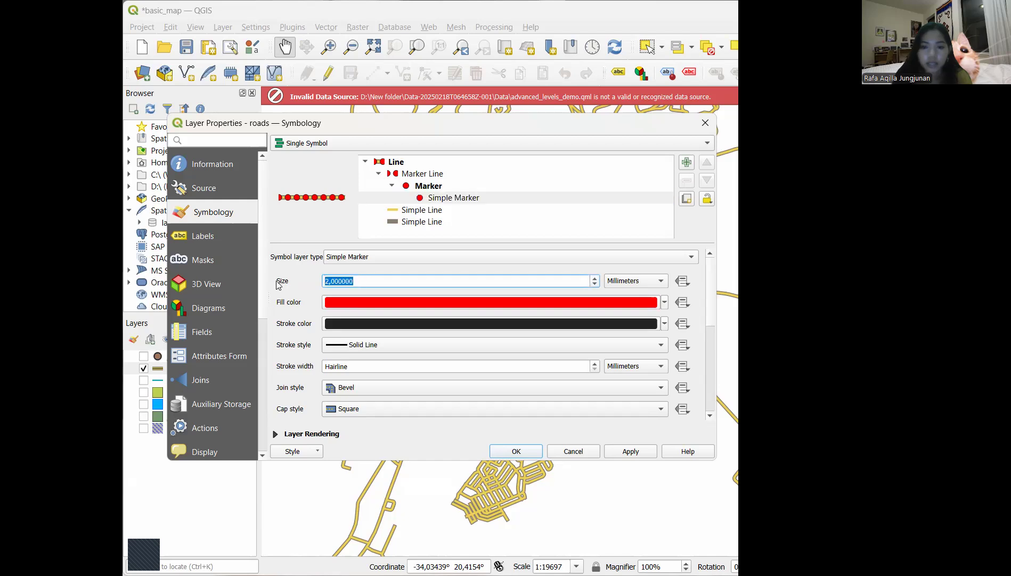
type("0.5")
key("Return")
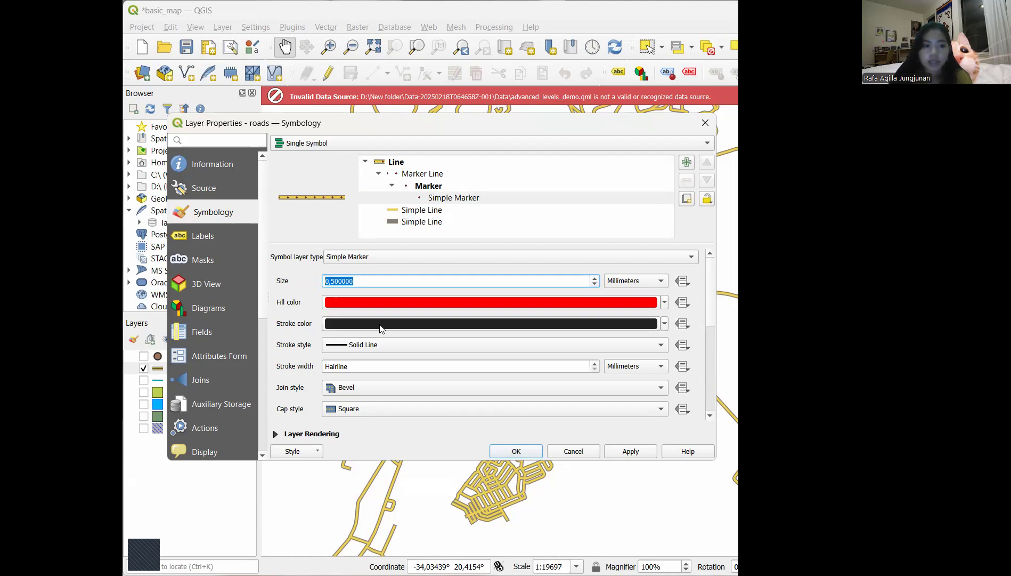
Give the roads' simple marker a light purple fill color and a medium purple stroke color
left_click(664, 304)
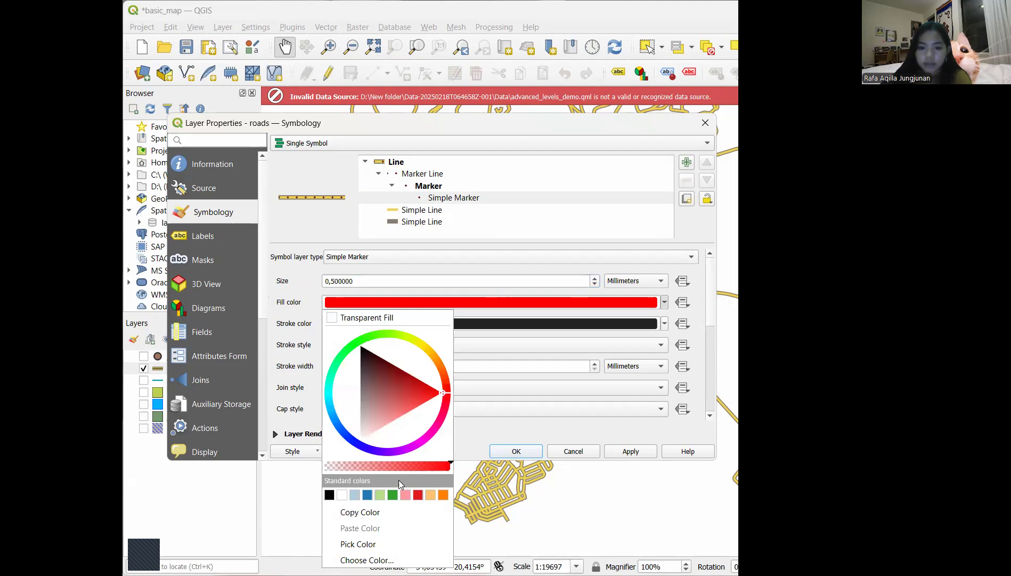
left_click(399, 451)
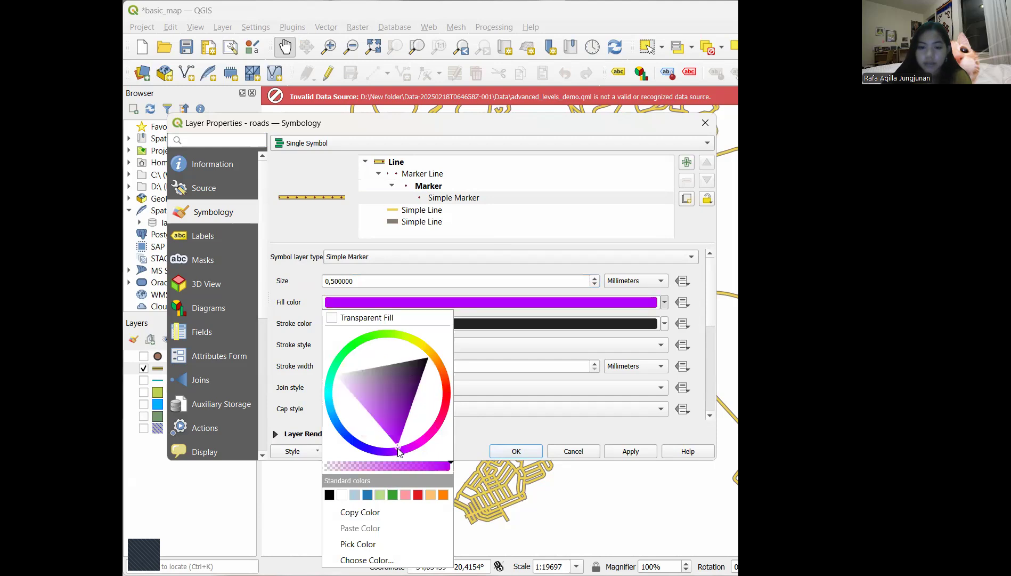
left_click(350, 374)
mouse_move(349, 385)
left_mouse_down()
mouse_move(346, 377)
mouse_move(347, 389)
left_mouse_up()
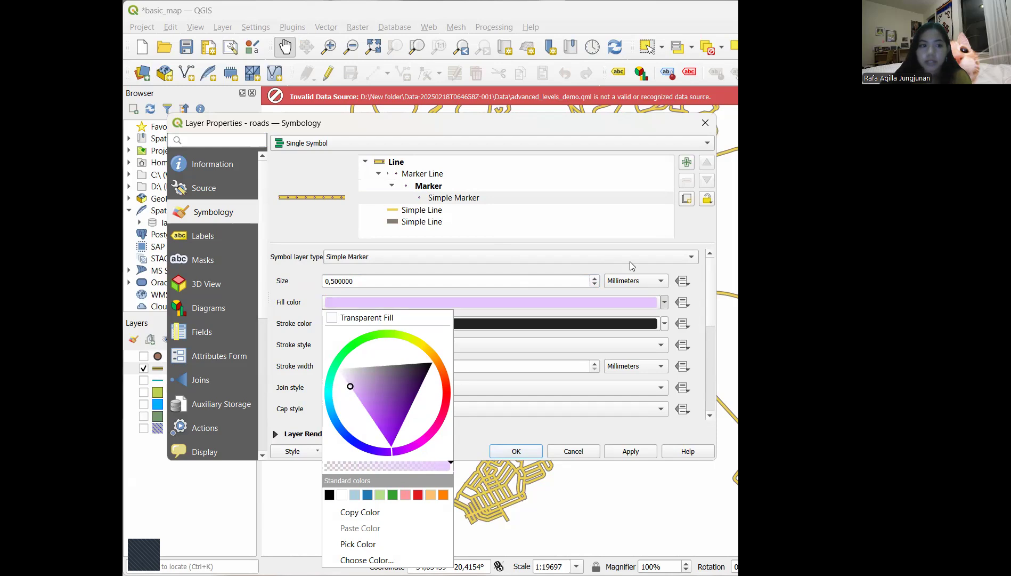
left_click(665, 324)
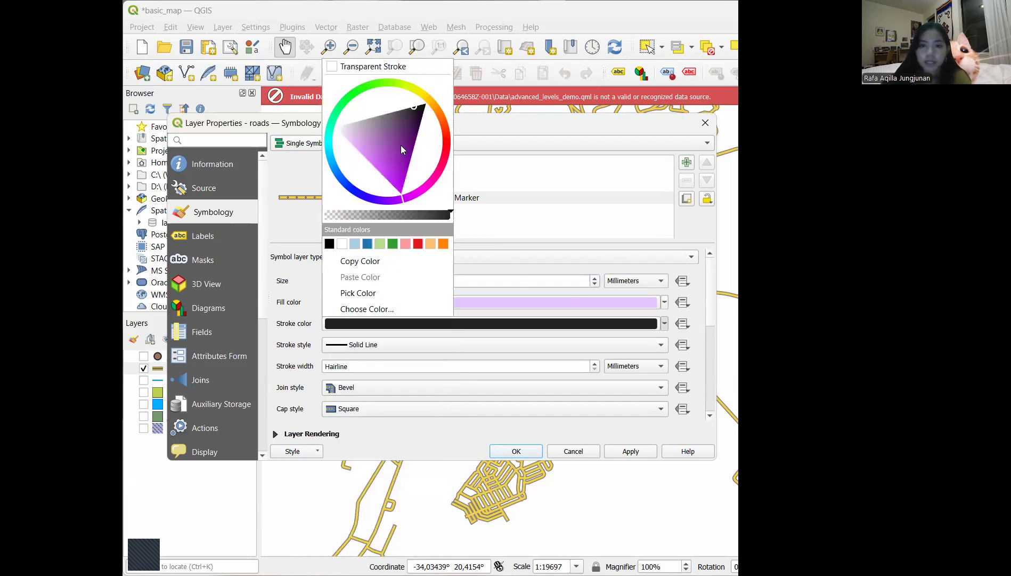
mouse_move(416, 109)
left_mouse_down()
mouse_move(379, 167)
mouse_move(399, 188)
mouse_move(382, 177)
mouse_move(393, 163)
mouse_move(385, 136)
mouse_move(384, 145)
mouse_move(380, 131)
mouse_move(371, 135)
mouse_move(382, 134)
mouse_move(375, 122)
mouse_move(368, 128)
mouse_move(386, 140)
left_mouse_up()
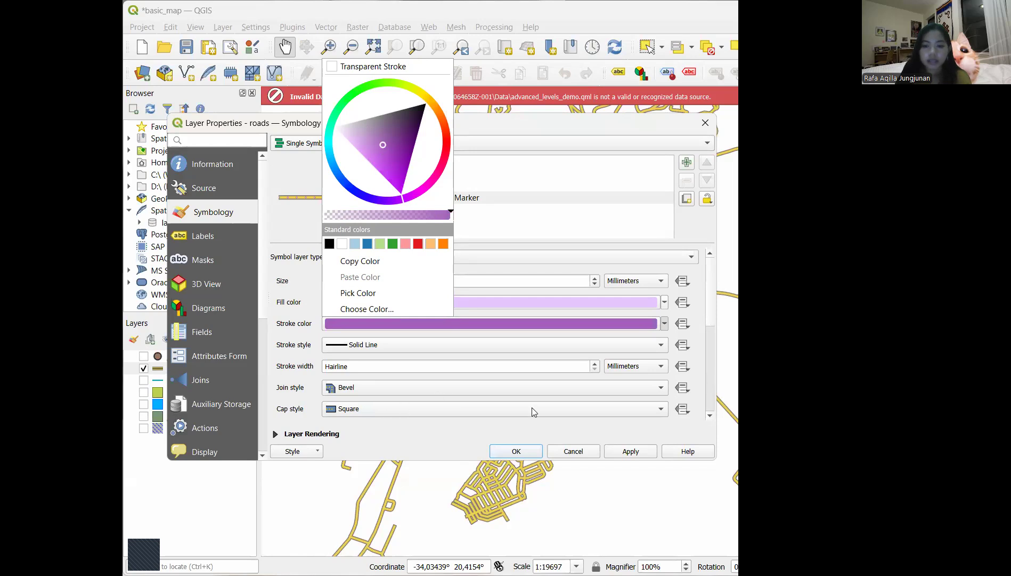
left_click(606, 233)
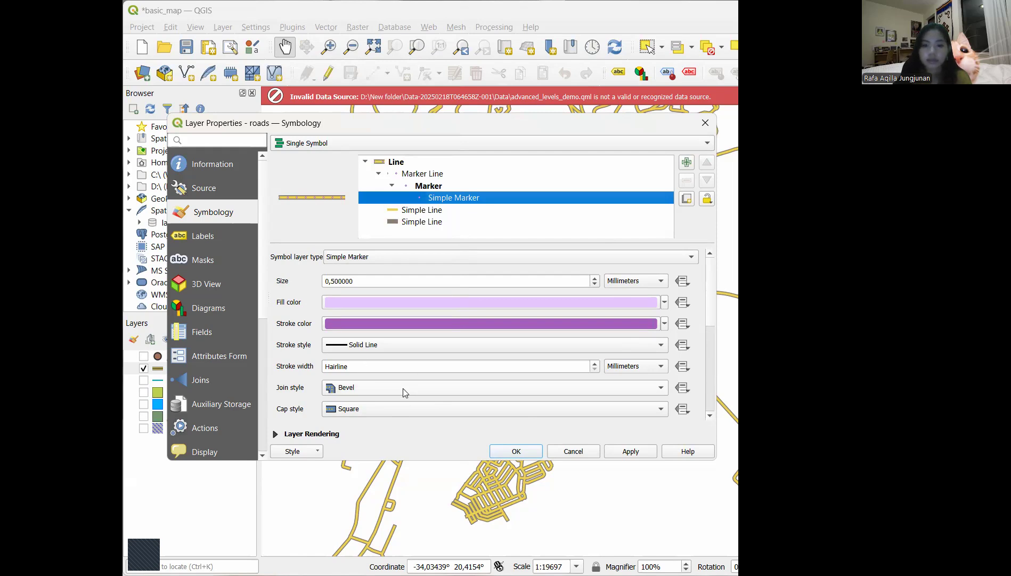
Set the marker placement interval of the roads marker line to 1 millimetre
left_click(709, 416)
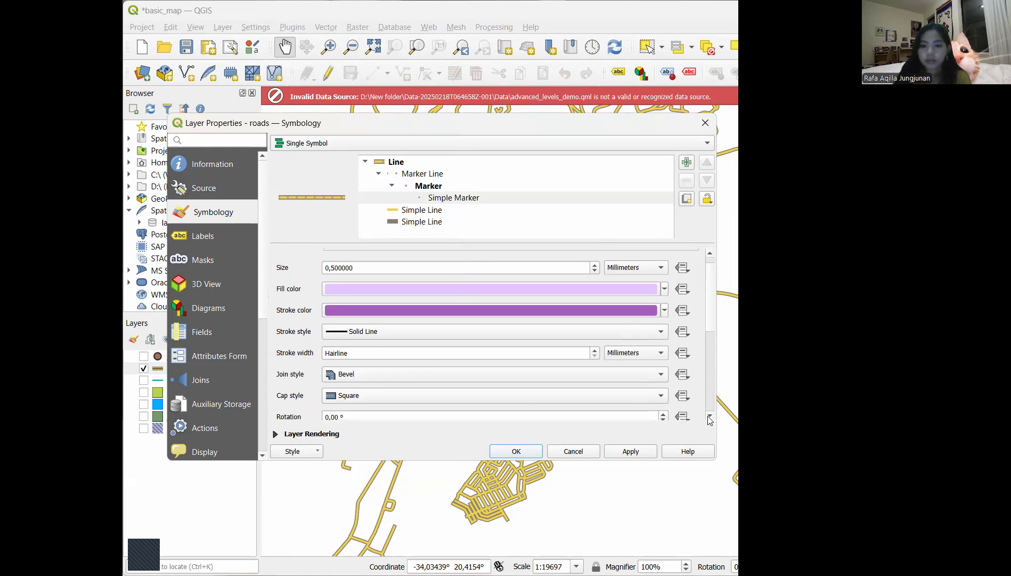
left_click(710, 418)
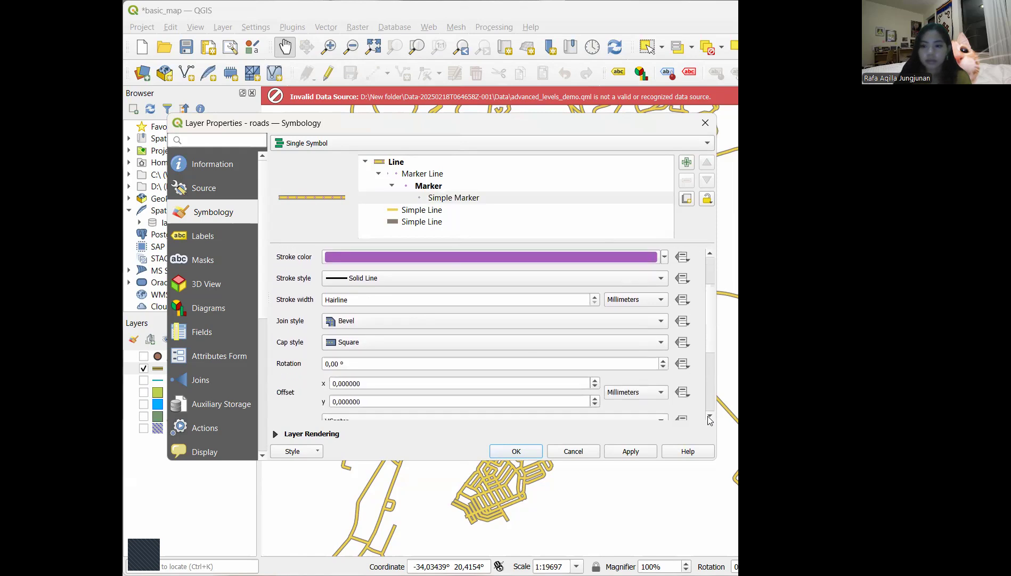
left_click(710, 417)
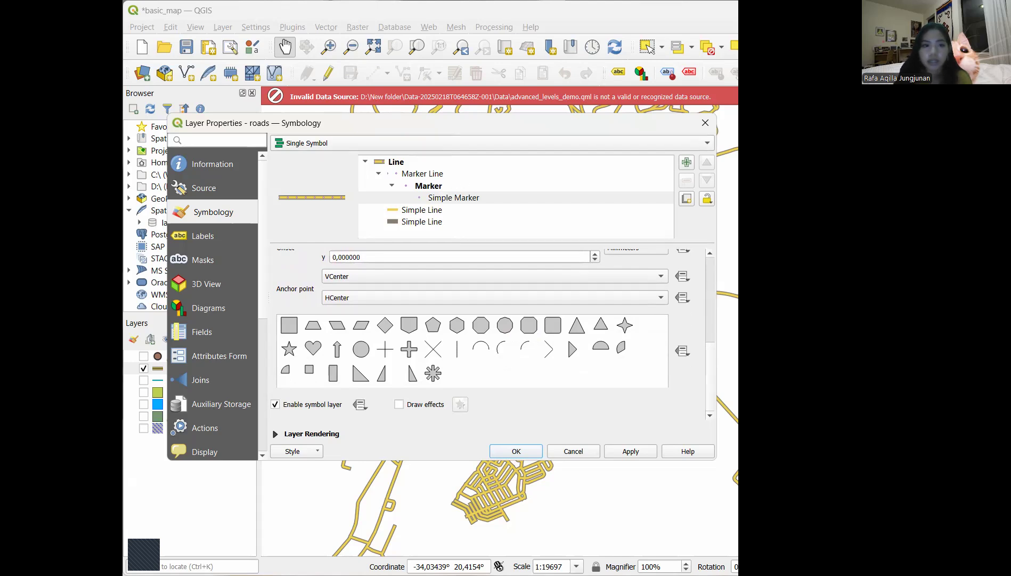
left_click(423, 176)
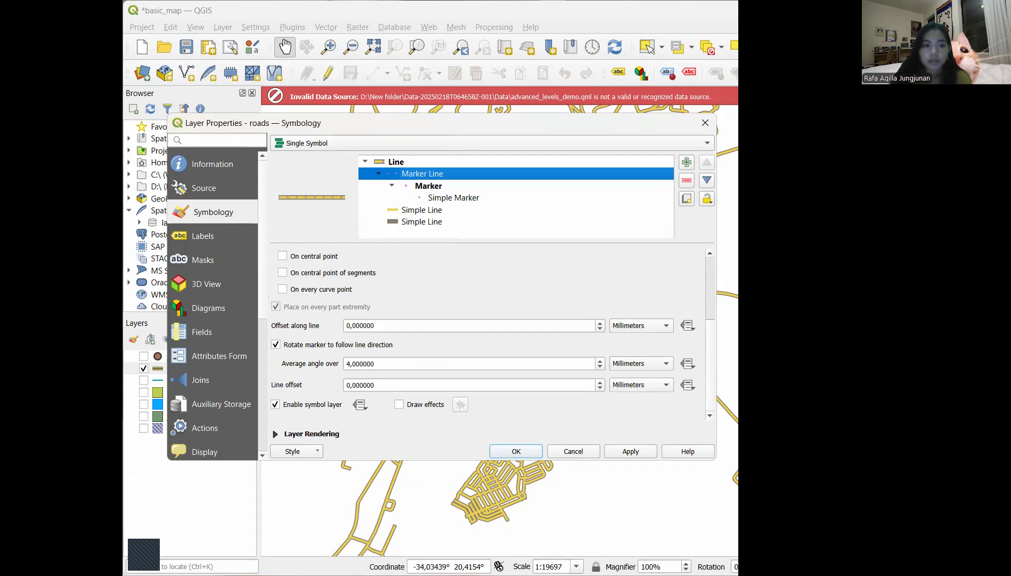
scroll(360, 382, "up", 8)
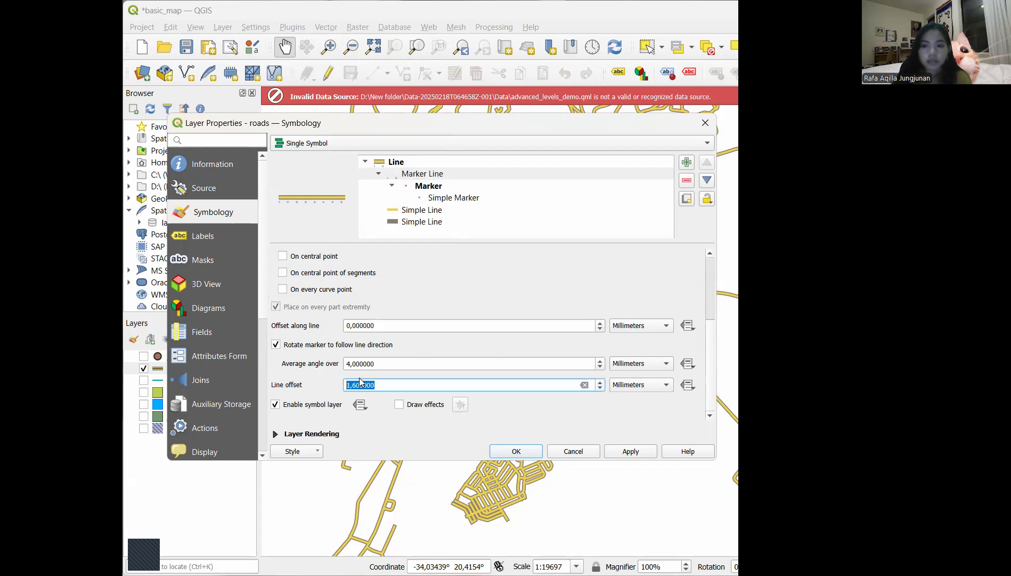
left_click_drag(712, 333, 709, 252)
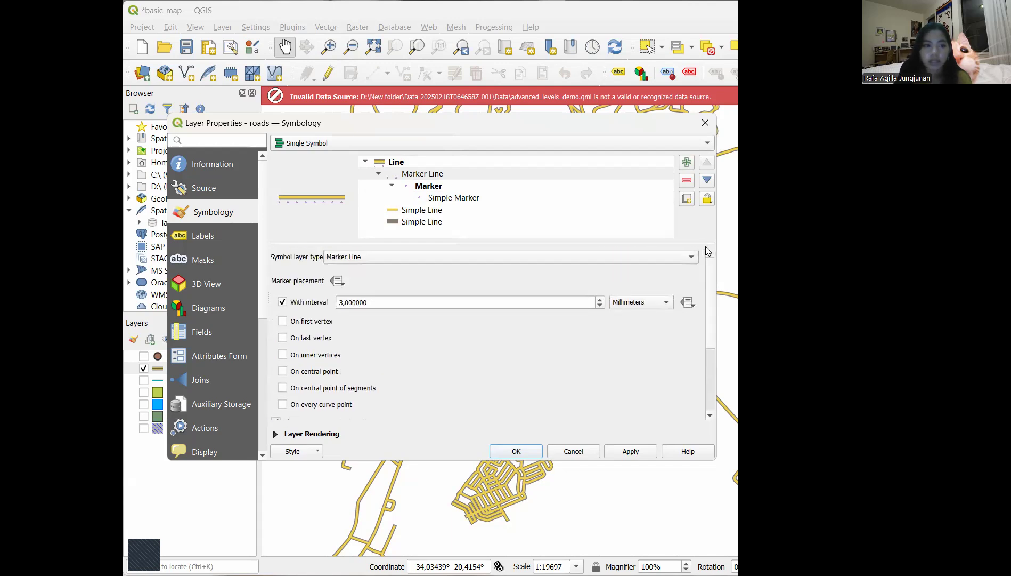
left_click(512, 300)
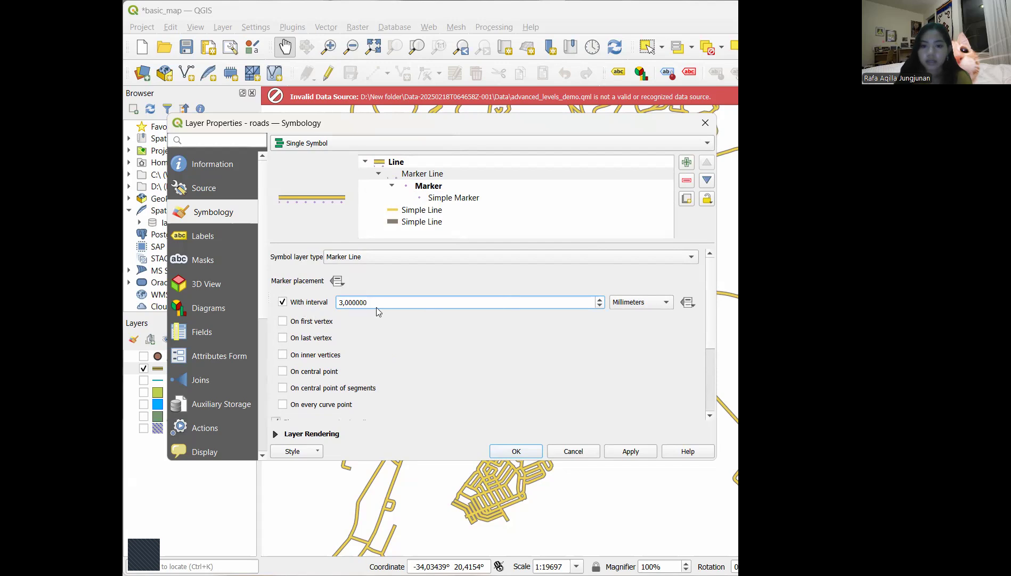
left_click_drag(377, 304, 317, 309)
type("1")
key("Return")
Set the marker line's line offset to 0 millimetres and accept the roads symbology
left_click_drag(712, 330, 717, 380)
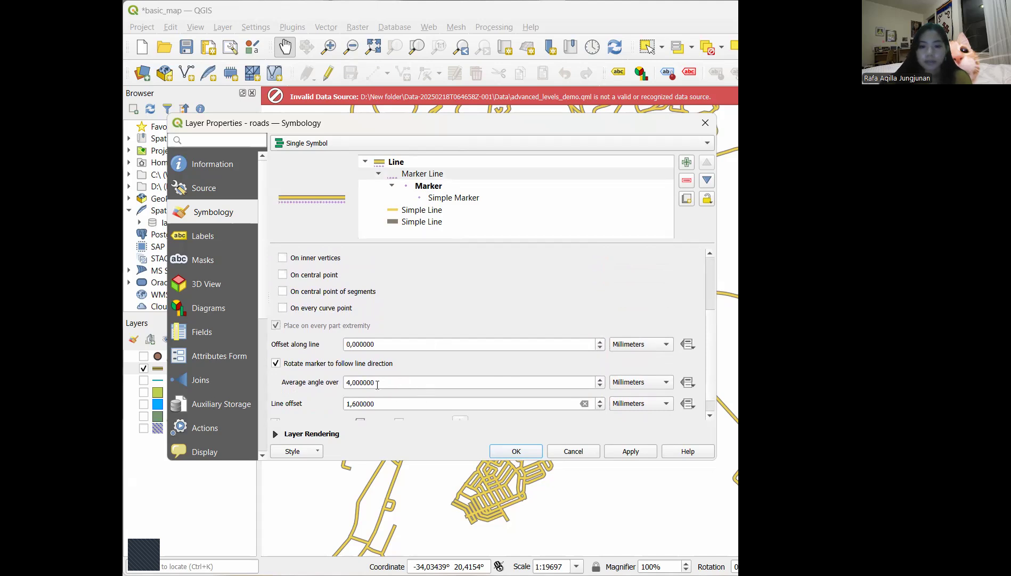
left_click(397, 402)
left_click_drag(396, 403, 288, 410)
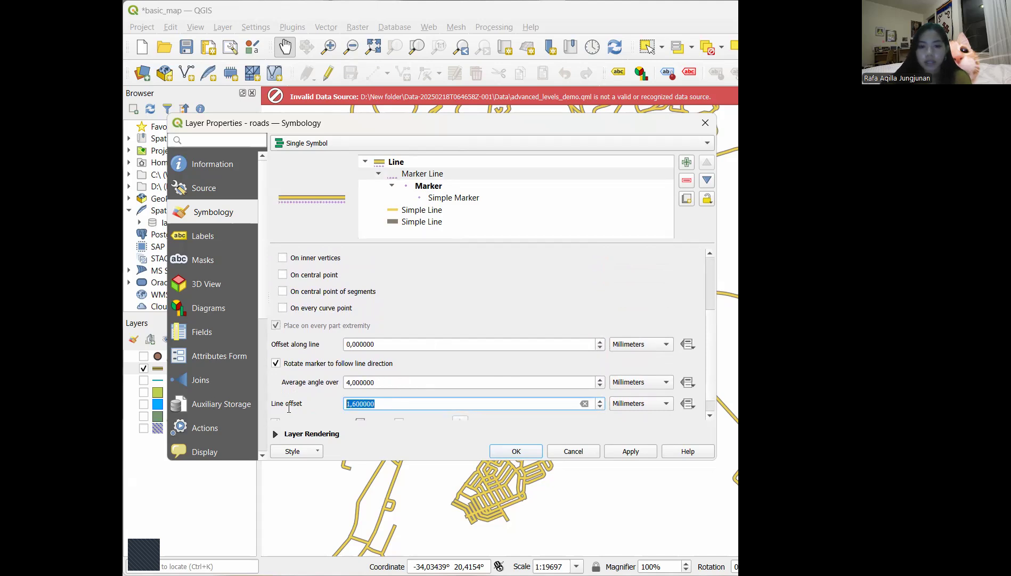
type(".0")
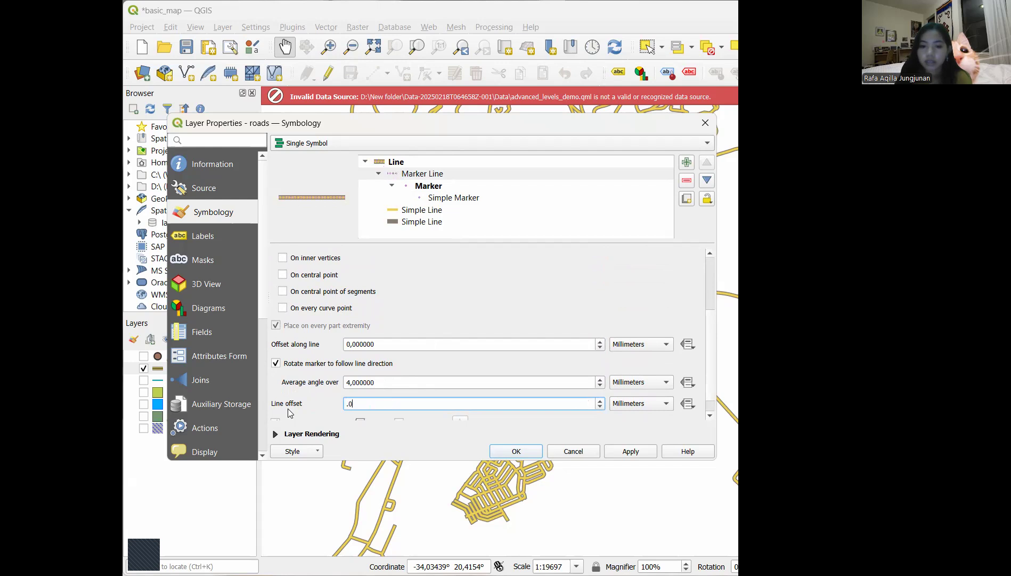
key("BackSpace")
key("BackSpace")
type("0")
key("Return")
scroll(403, 395, "down", 1)
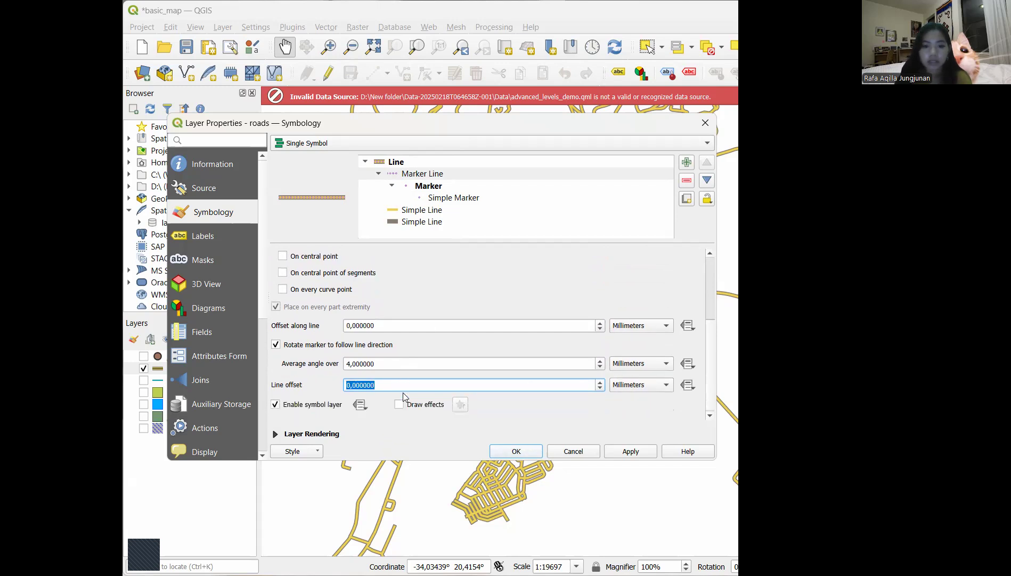
left_click(507, 452)
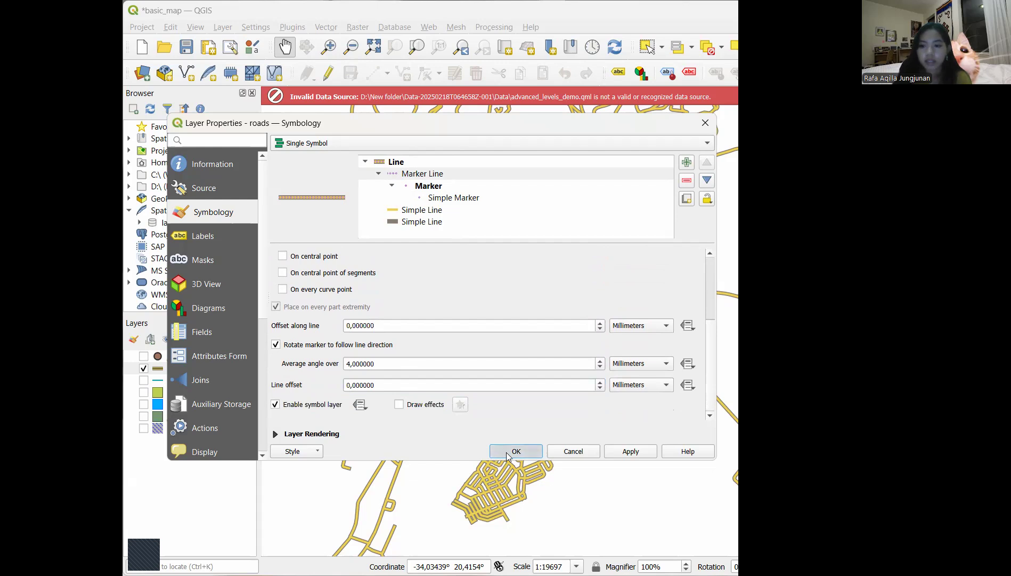
Show the places, rivers, buildings, water, protected_areas and landuse layers together with the roads on the map
scroll(492, 391, "down", 1)
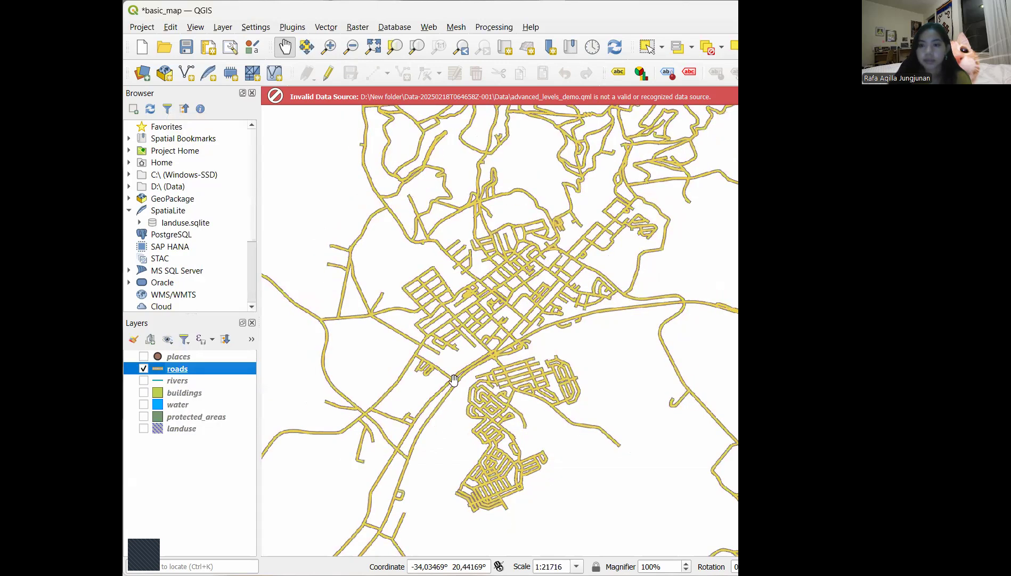
scroll(450, 379, "down", 1)
scroll(451, 379, "down", 1)
scroll(451, 379, "down", 1)
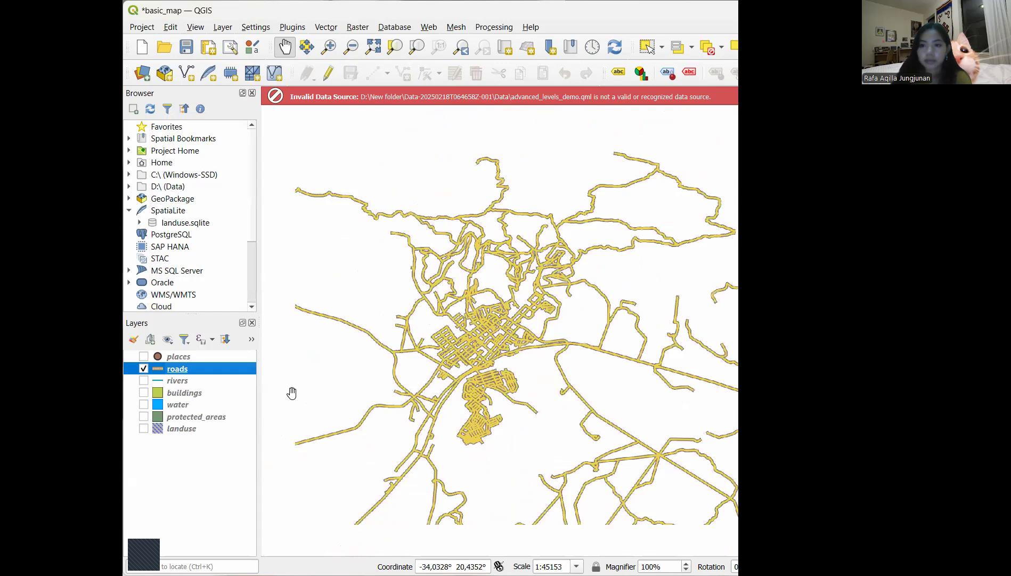
left_click(144, 356)
left_click(143, 380)
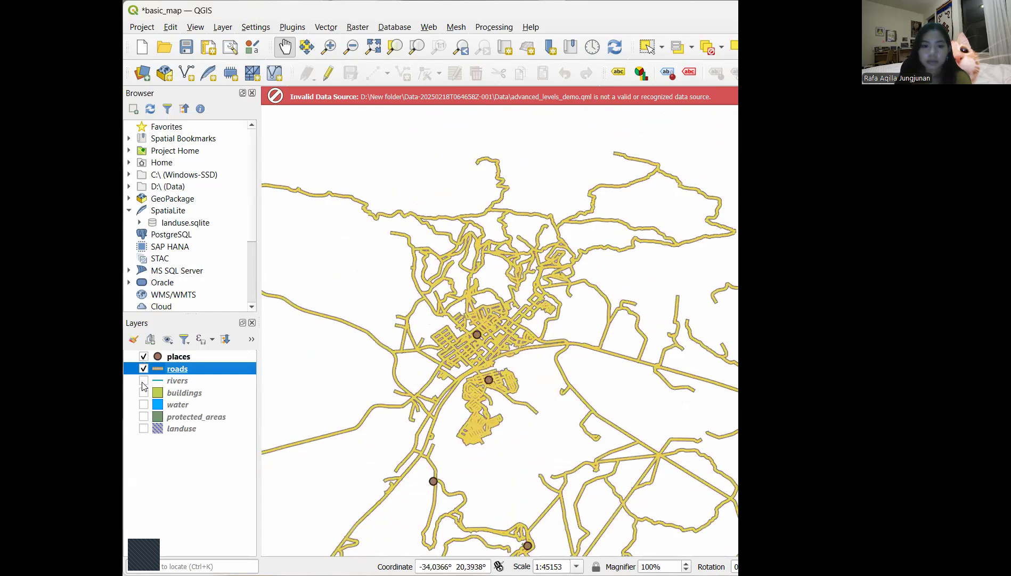
left_click(143, 392)
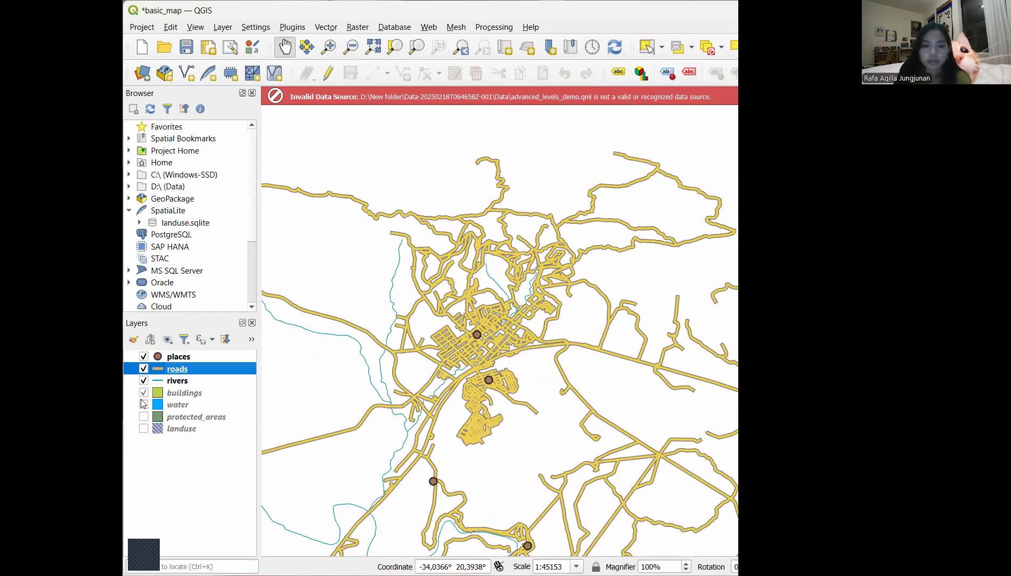
left_click(142, 404)
left_click(144, 410)
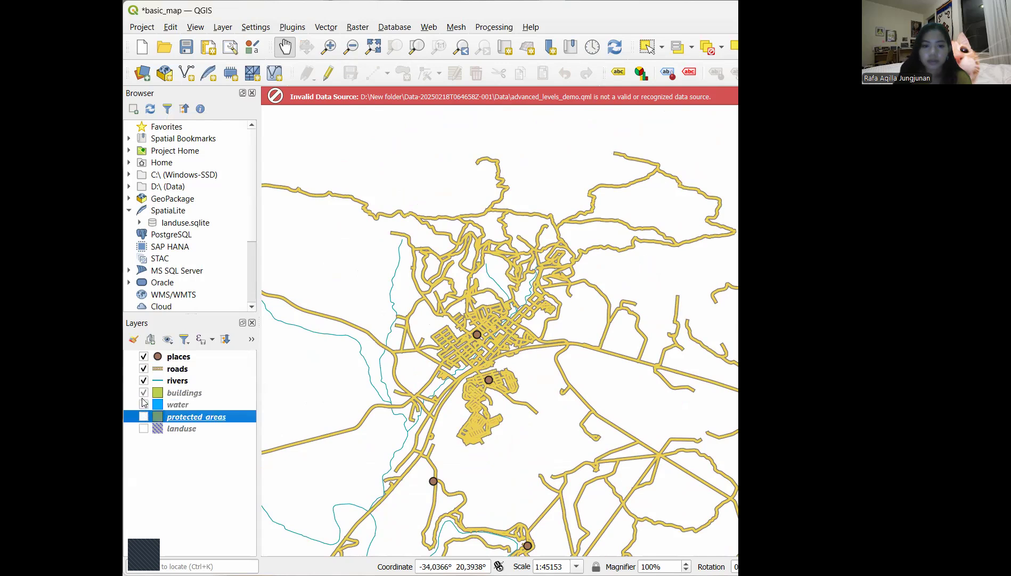
left_click(142, 397)
left_click(143, 405)
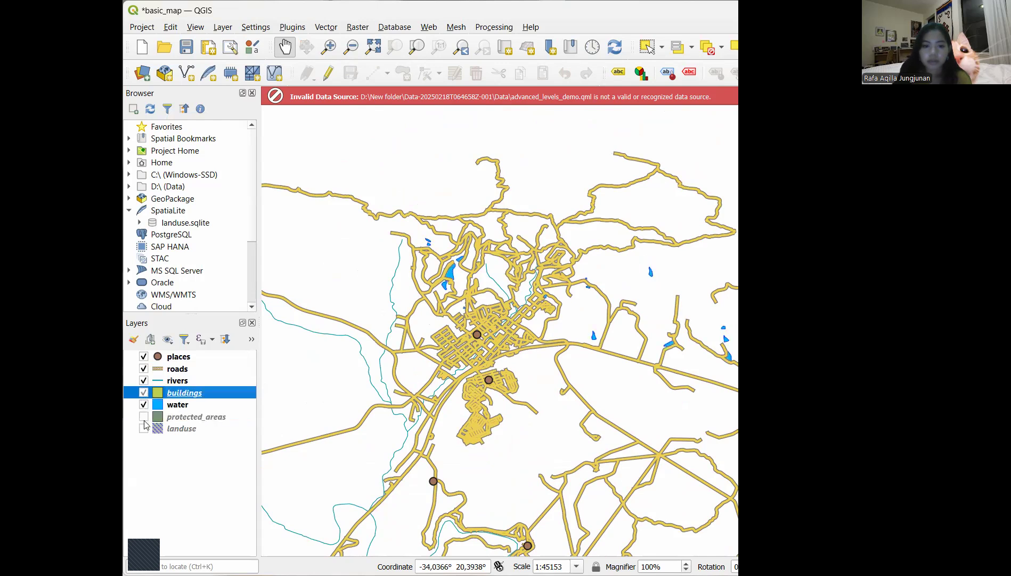
left_click(144, 418)
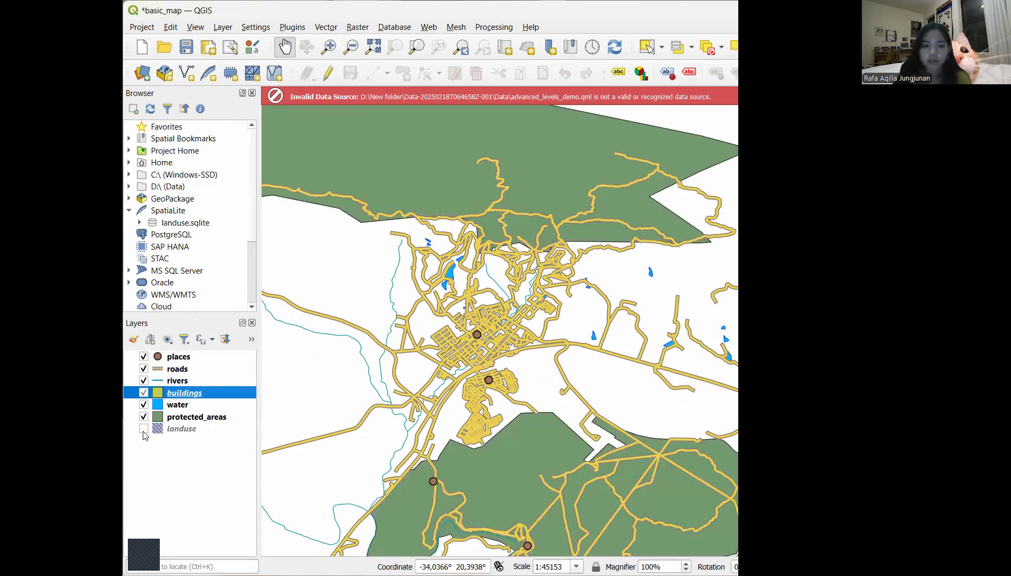
left_click(144, 430)
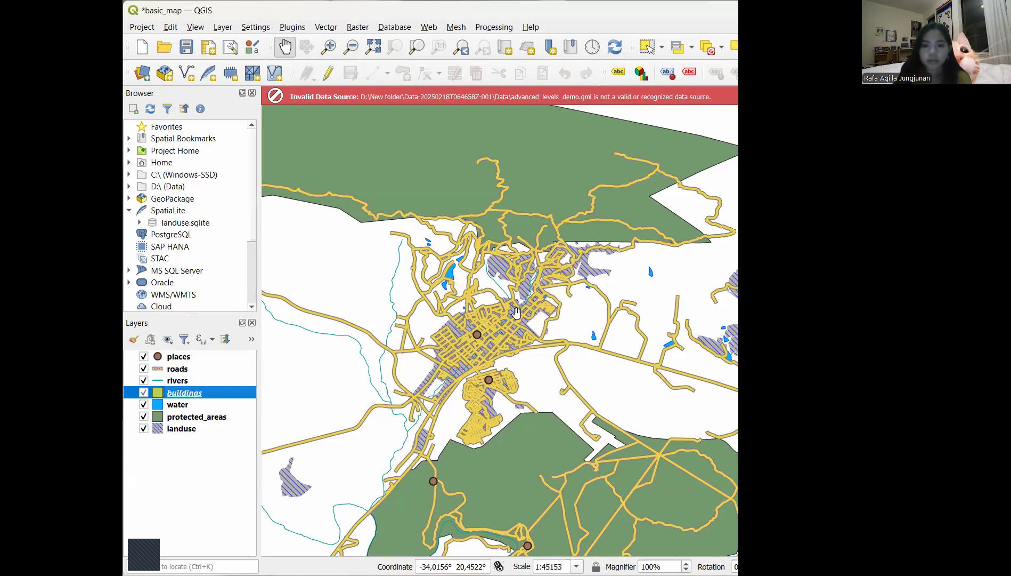
Review the symbol levels defined for the roads layer, accept them, and examine how the roads are drawn on the map
scroll(516, 312, "up", 2)
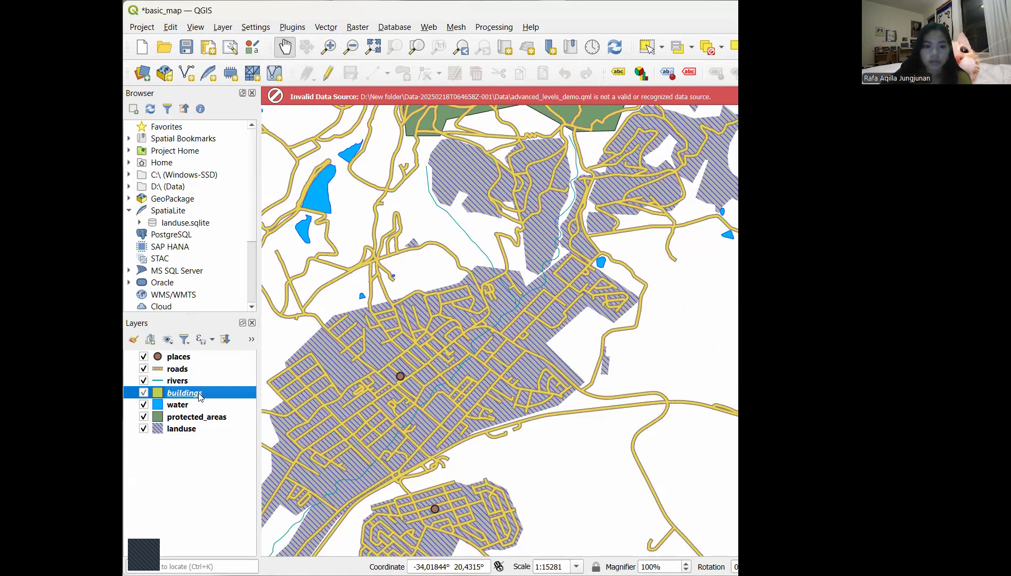
left_click(179, 380)
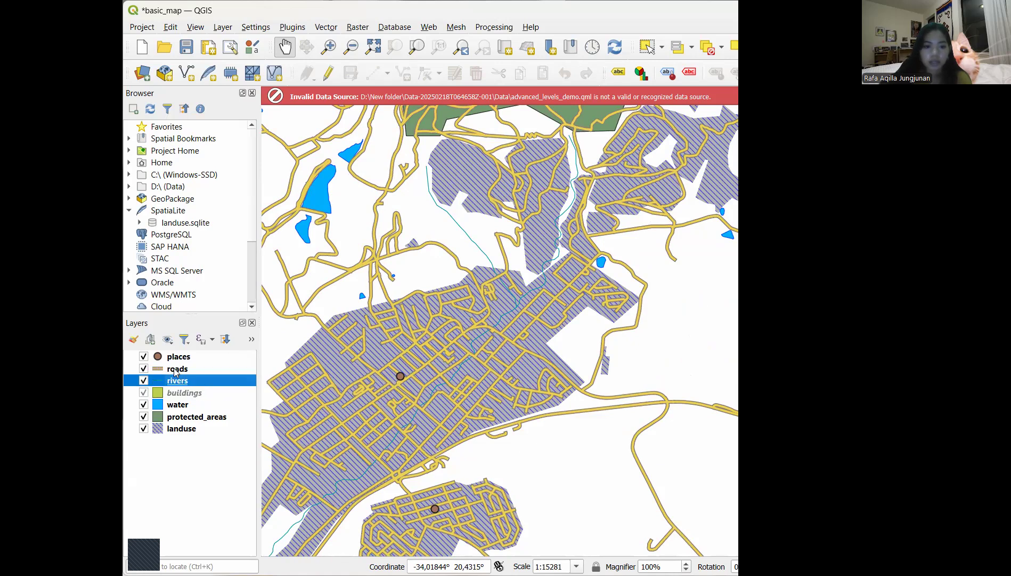
left_click(176, 369)
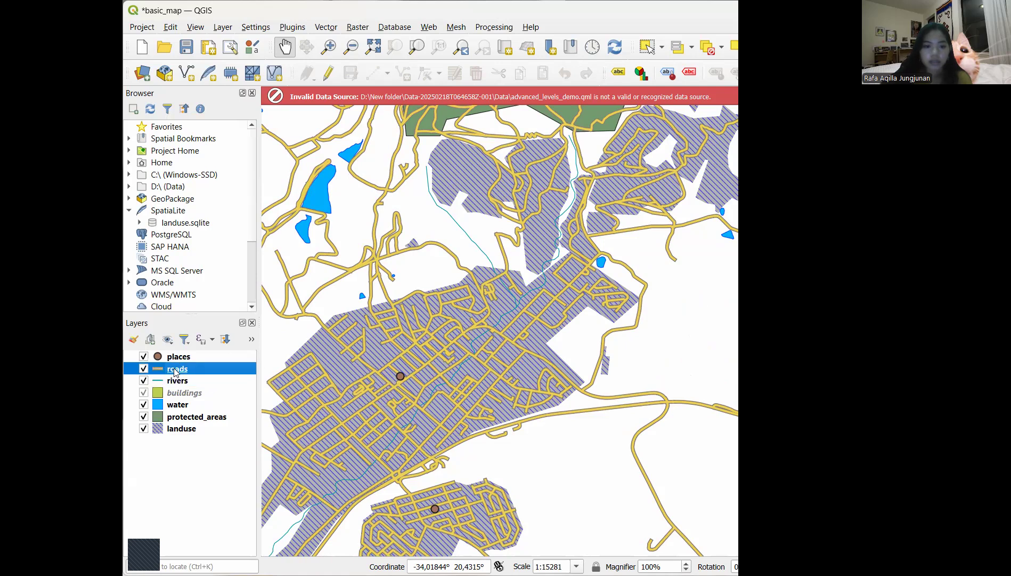
right_click(175, 369)
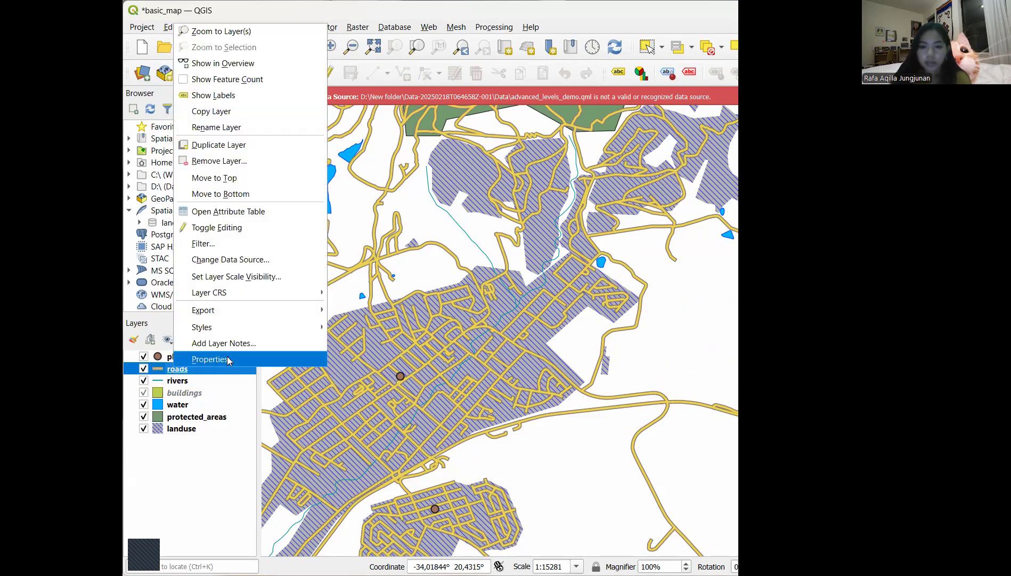
left_click(228, 360)
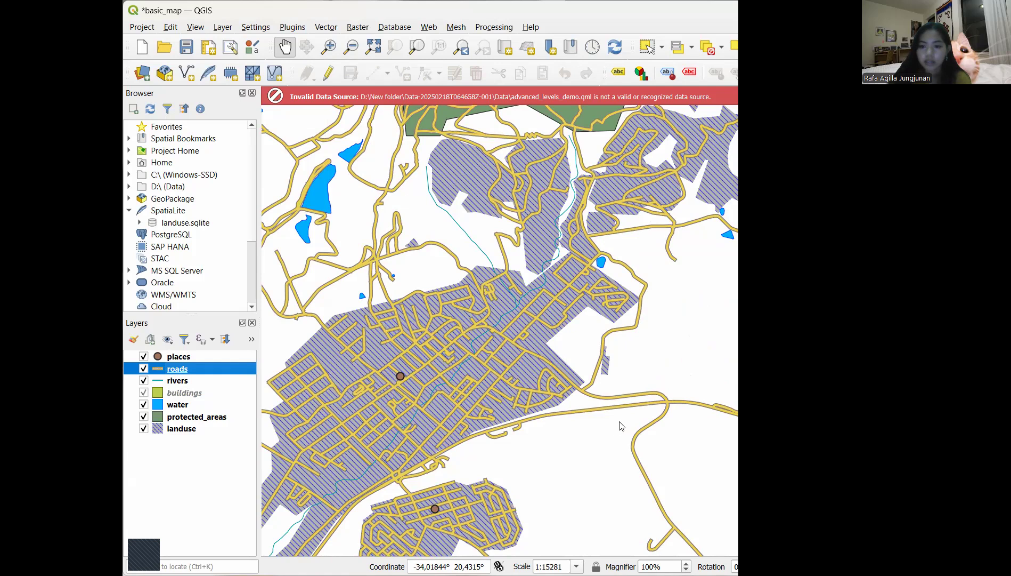
left_click(662, 407)
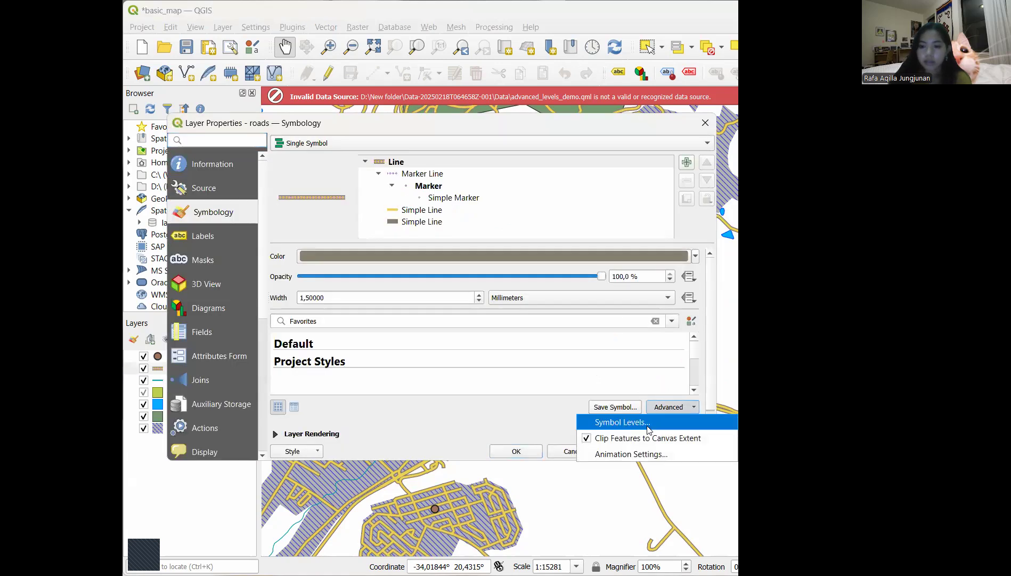
left_click(649, 422)
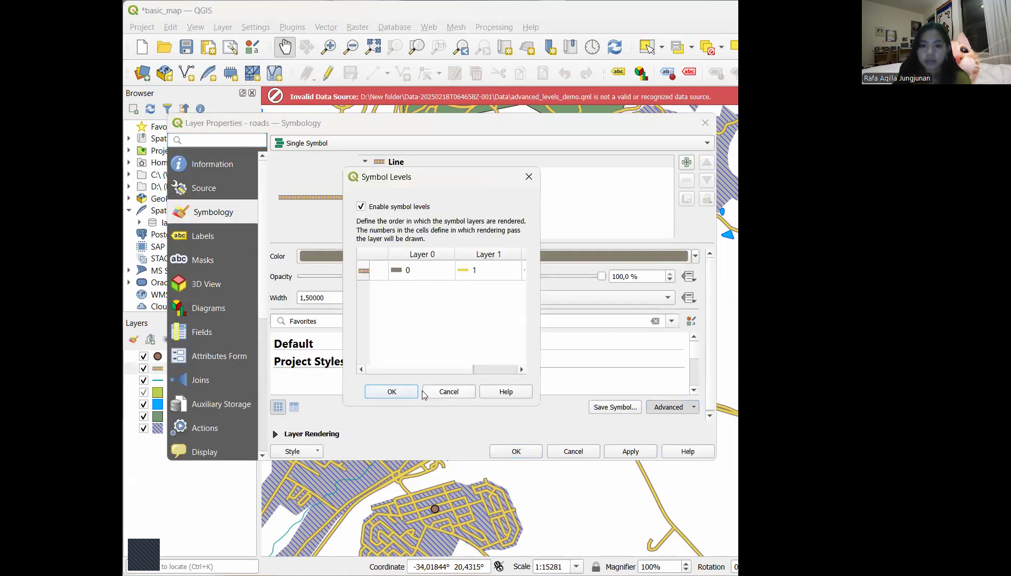
left_click(388, 392)
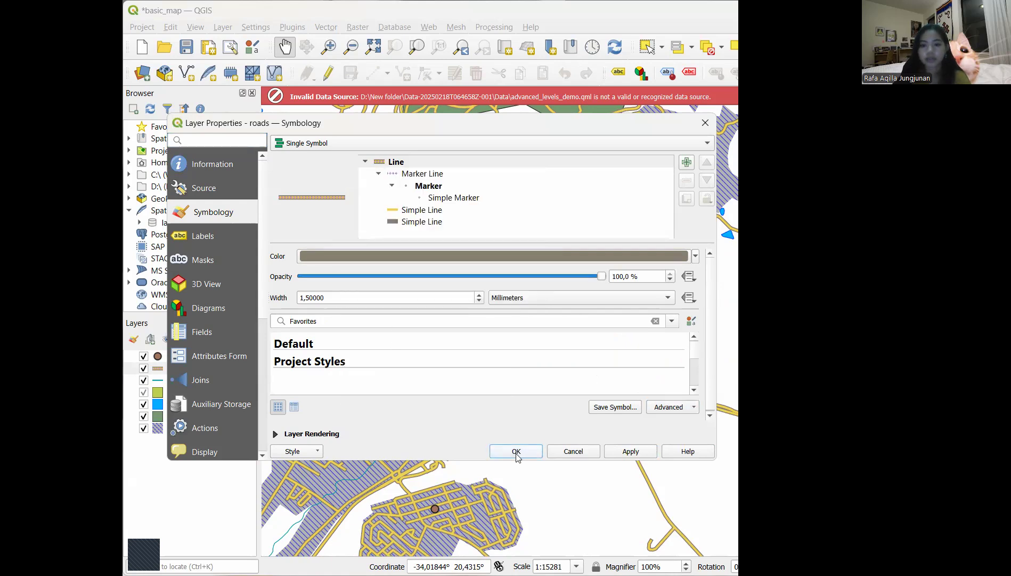
left_click(516, 452)
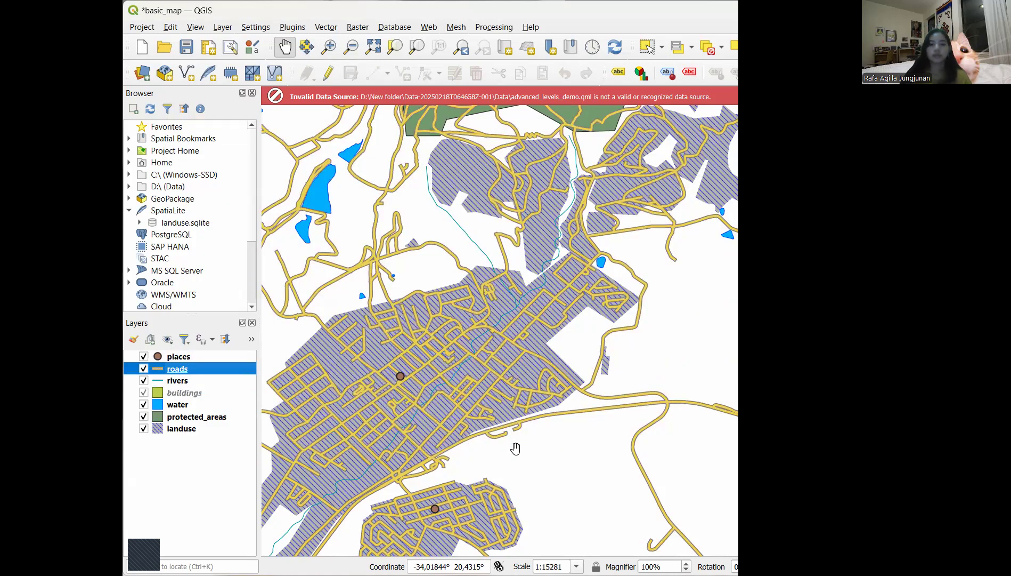
scroll(516, 449, "down", 1)
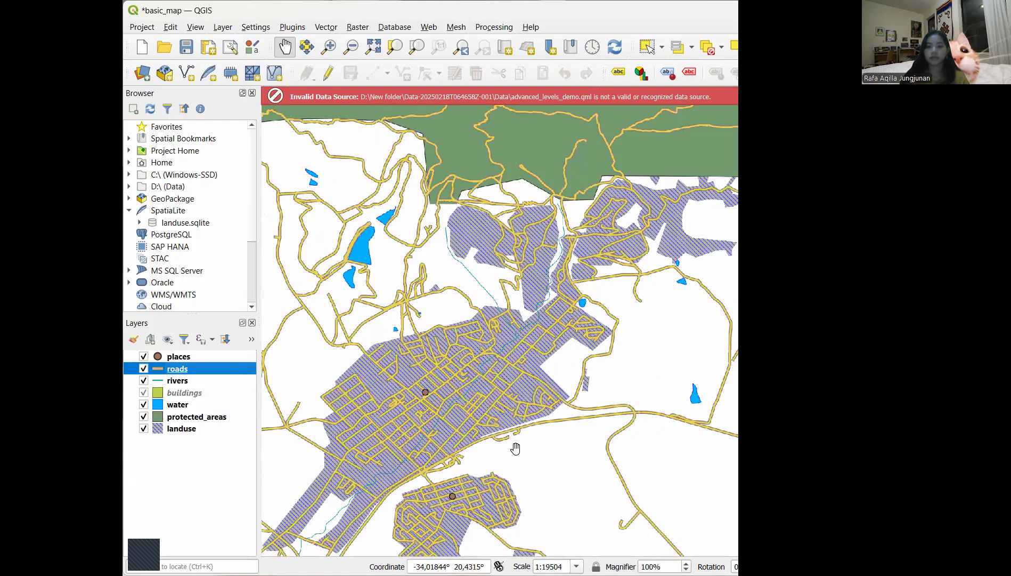
scroll(516, 449, "down", 1)
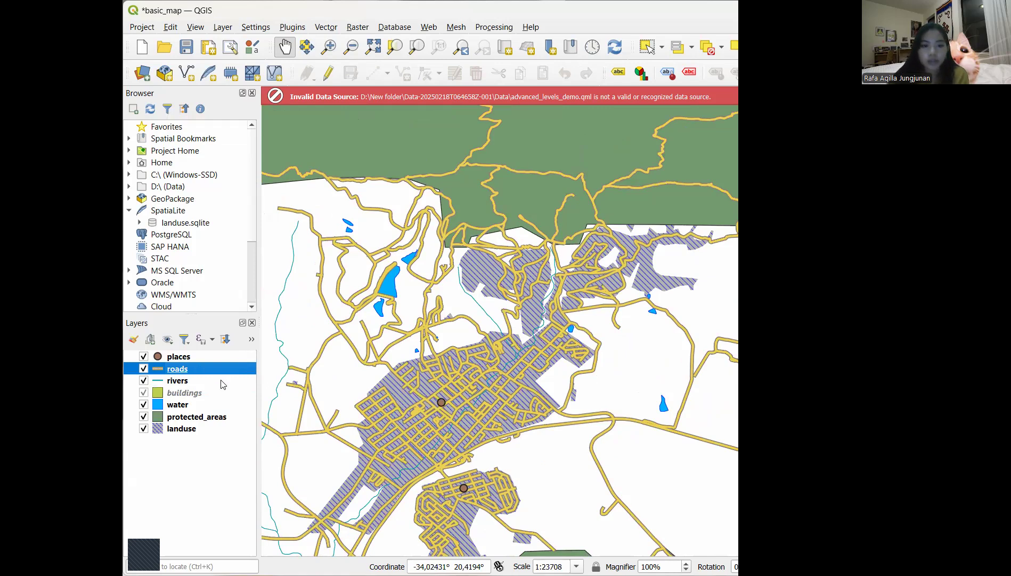
left_click(188, 408)
left_click_drag(188, 407, 187, 396)
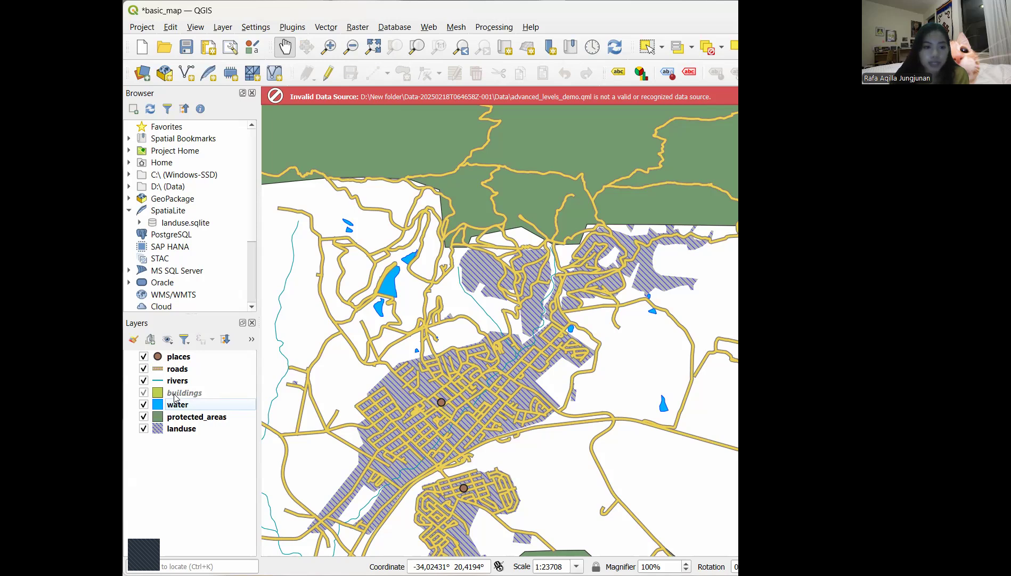
mouse_move(175, 397)
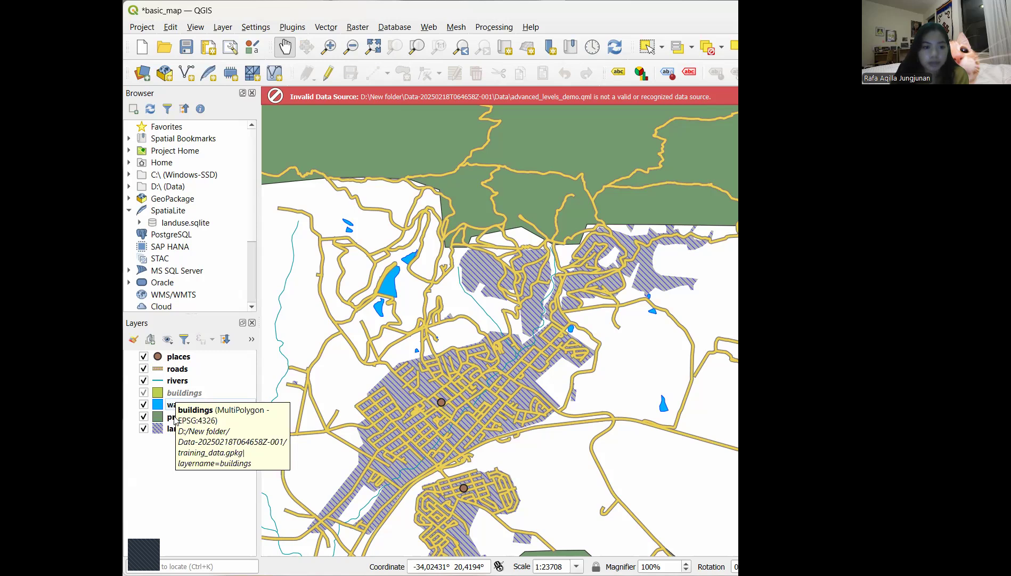
mouse_move(176, 417)
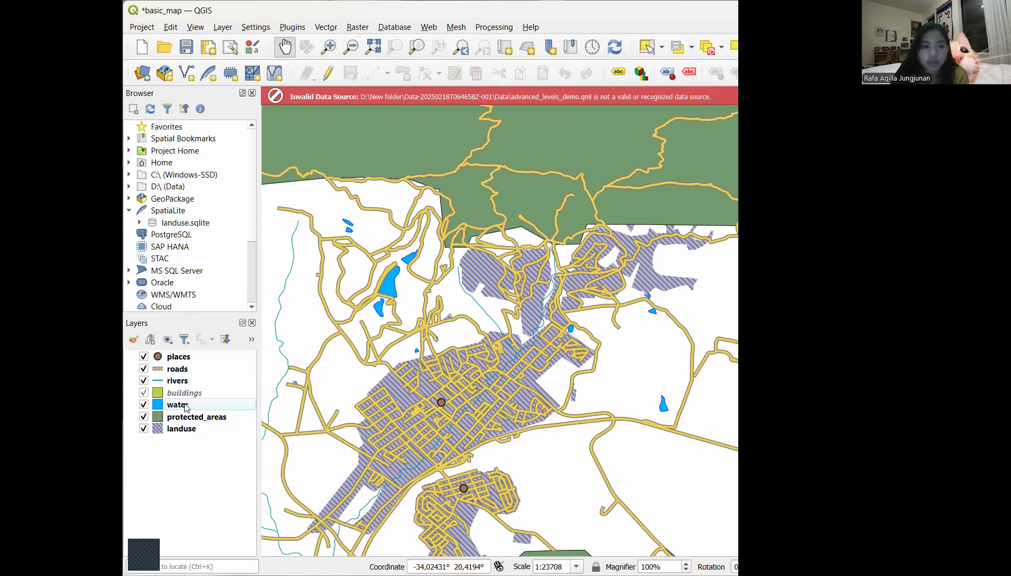
Change the symbol layer type of the water layer's simple fill to Point Pattern Fill
right_click(160, 406)
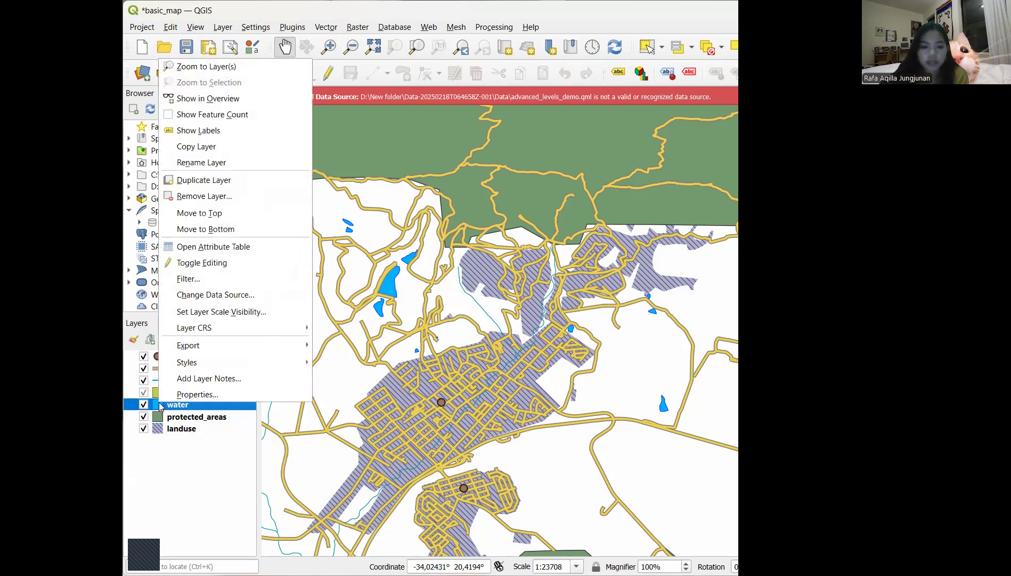
left_click(205, 397)
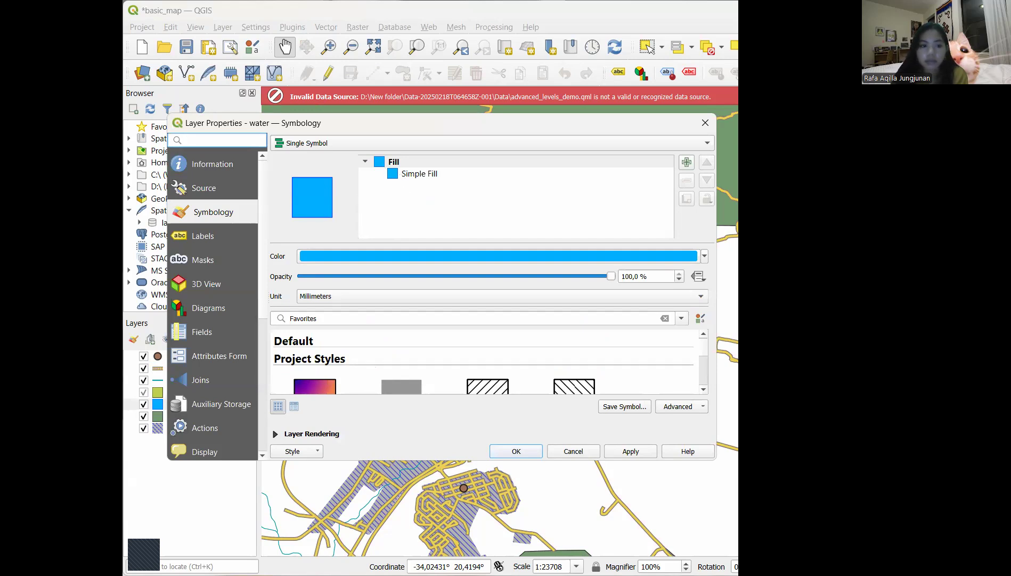
left_click(422, 173)
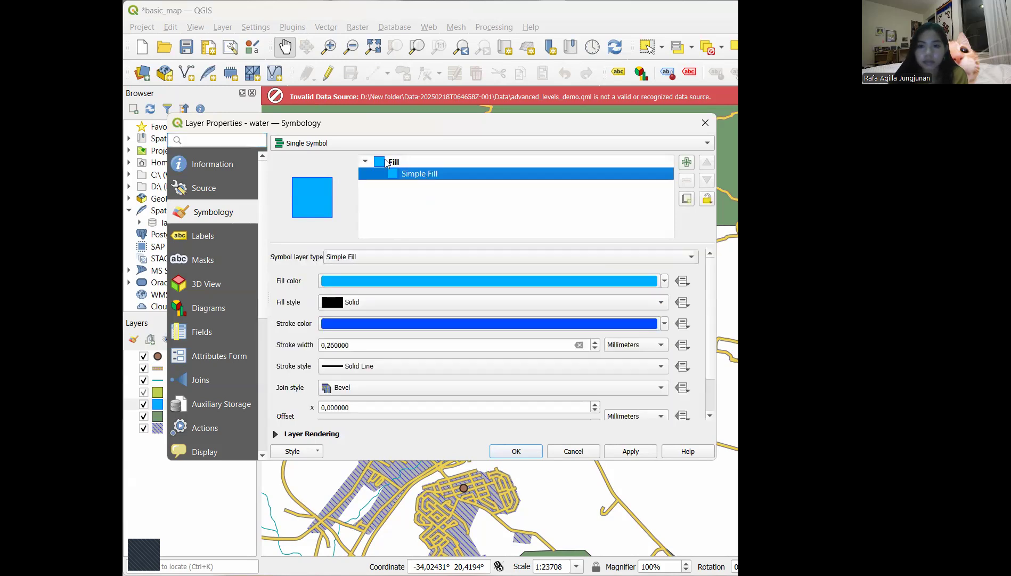
left_click(366, 162)
left_click(366, 162)
left_click(565, 256)
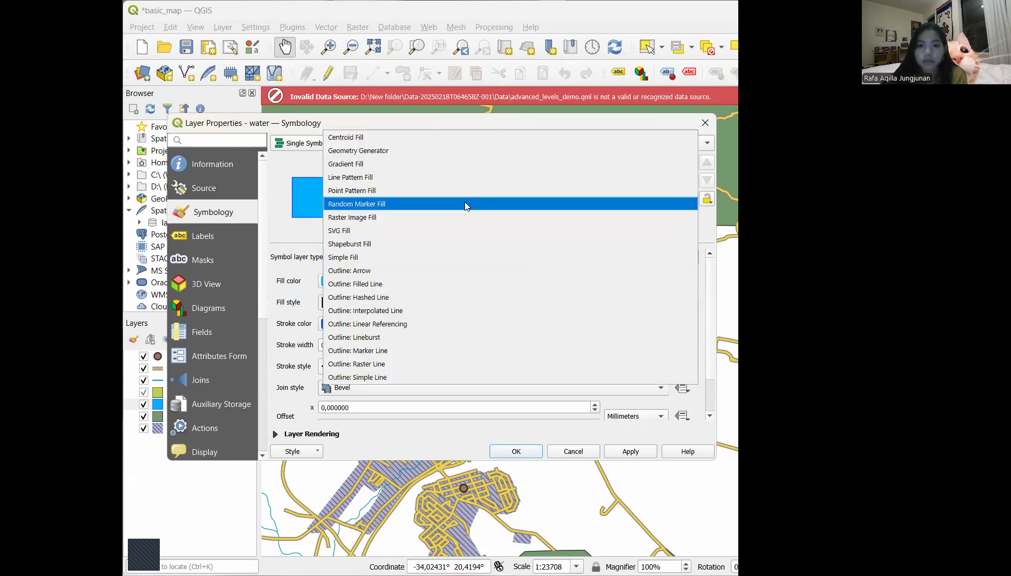
left_click(412, 190)
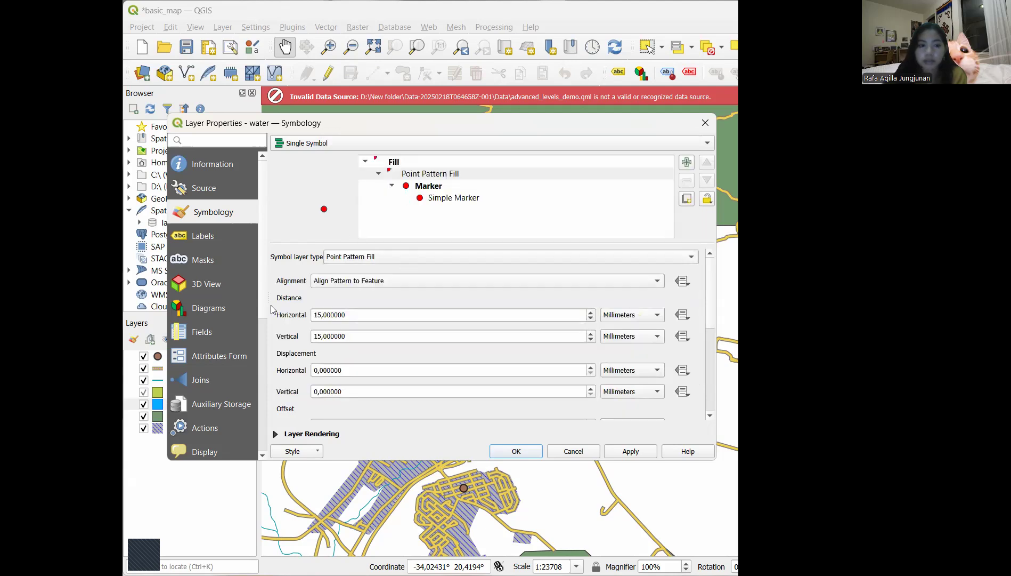
Set the overall color of the water layer's fill symbol to light blue
scroll(445, 344, "down", 4)
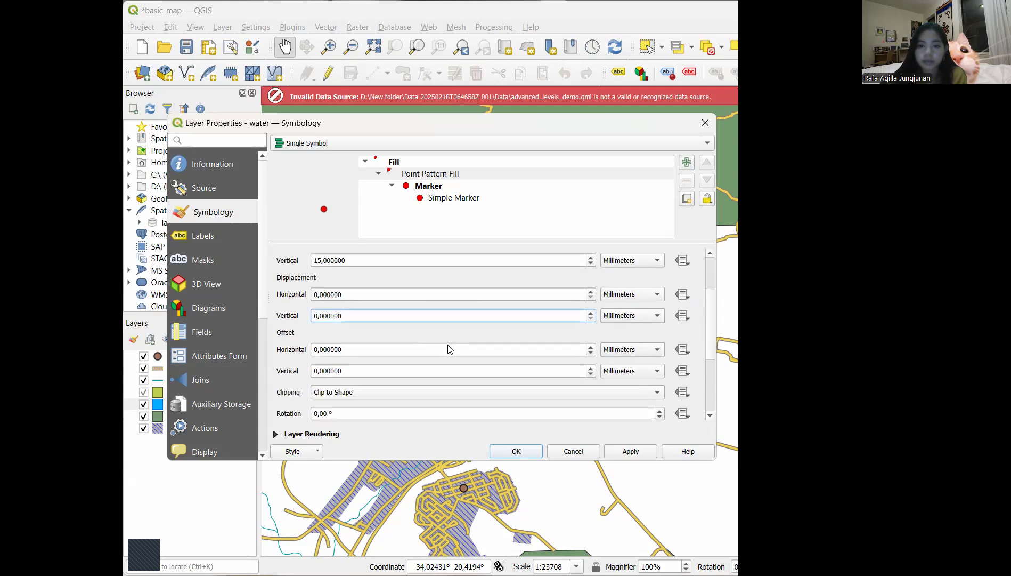
scroll(447, 345, "up", 5)
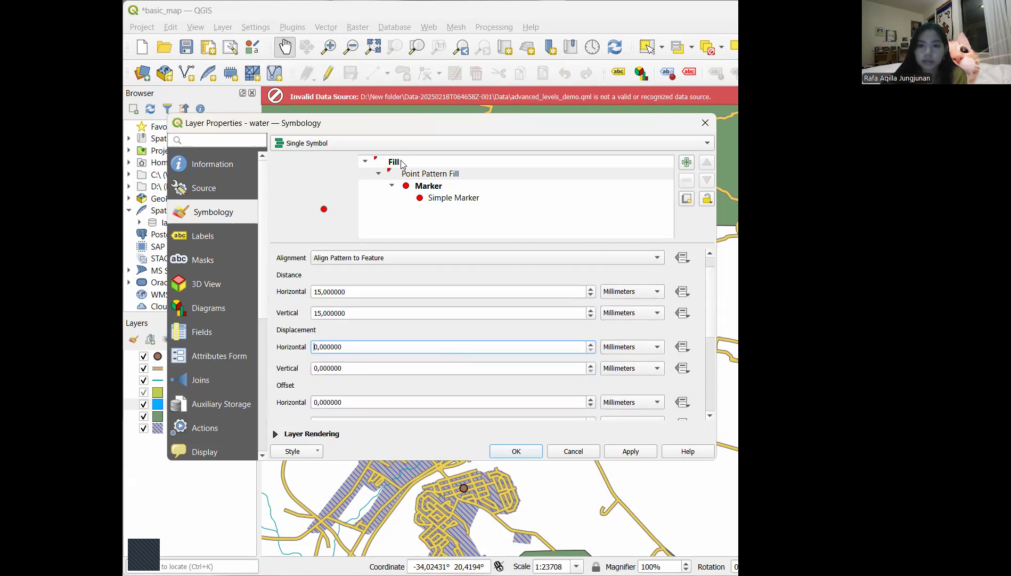
left_click(401, 162)
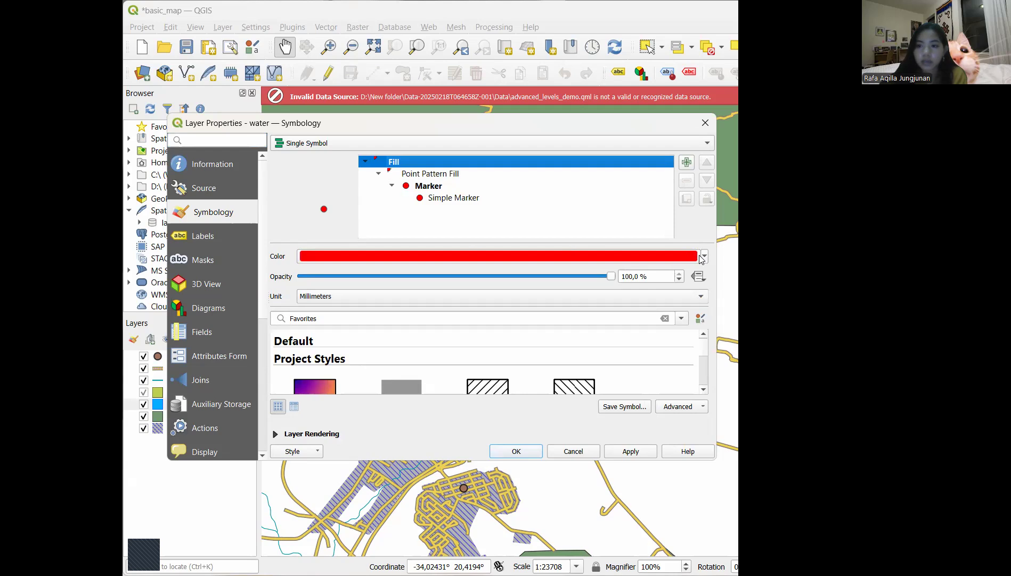
left_click(705, 258)
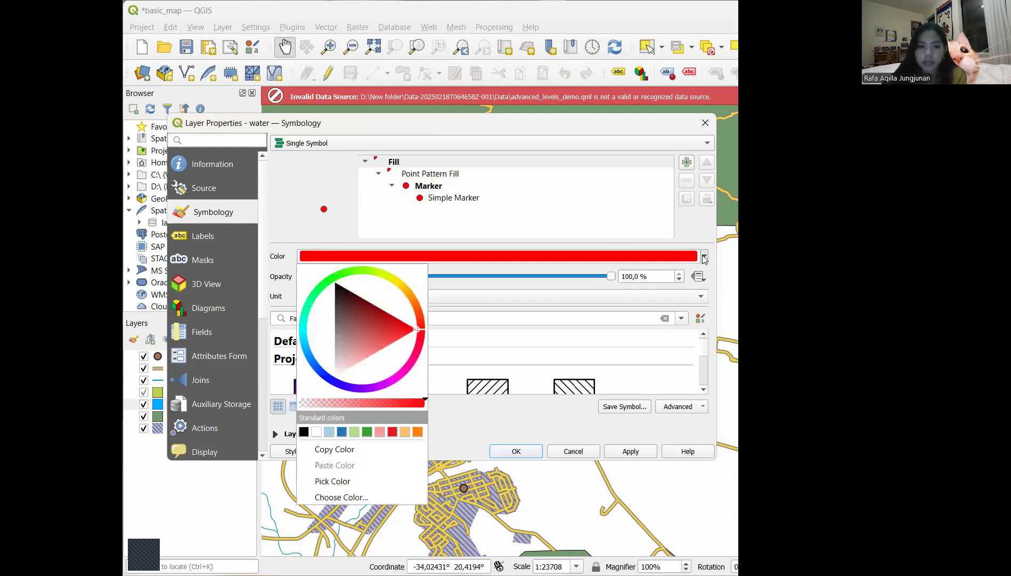
left_click(312, 362)
left_click(342, 322)
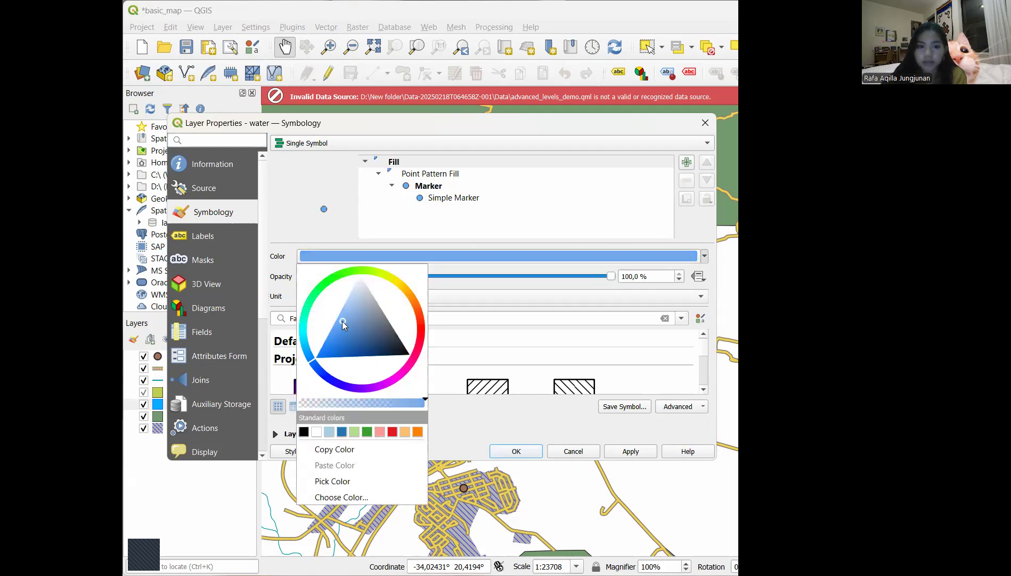
left_click(611, 278)
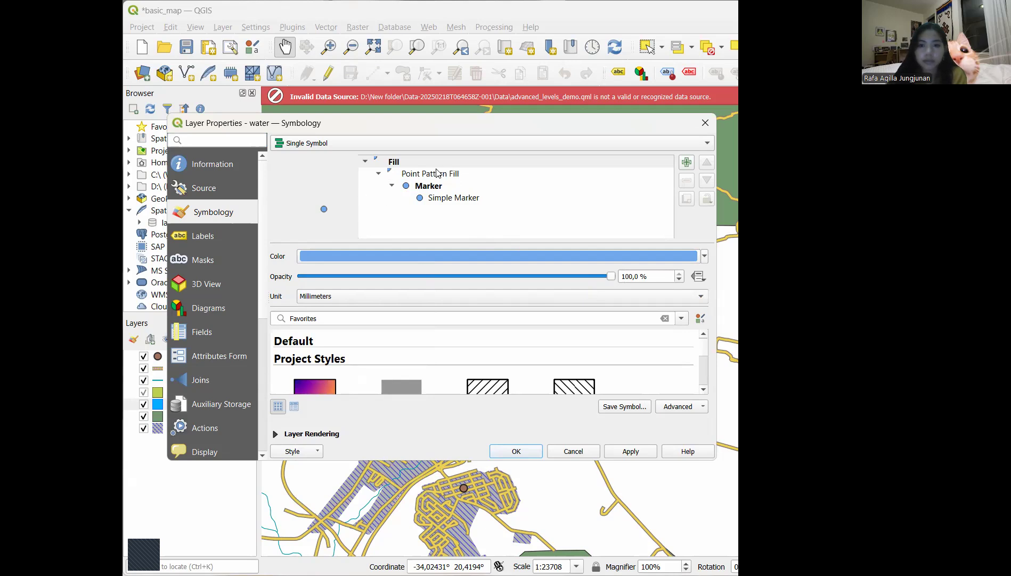
Give the simple marker inside the water layer's point pattern a strong blue stroke color
left_click(472, 199)
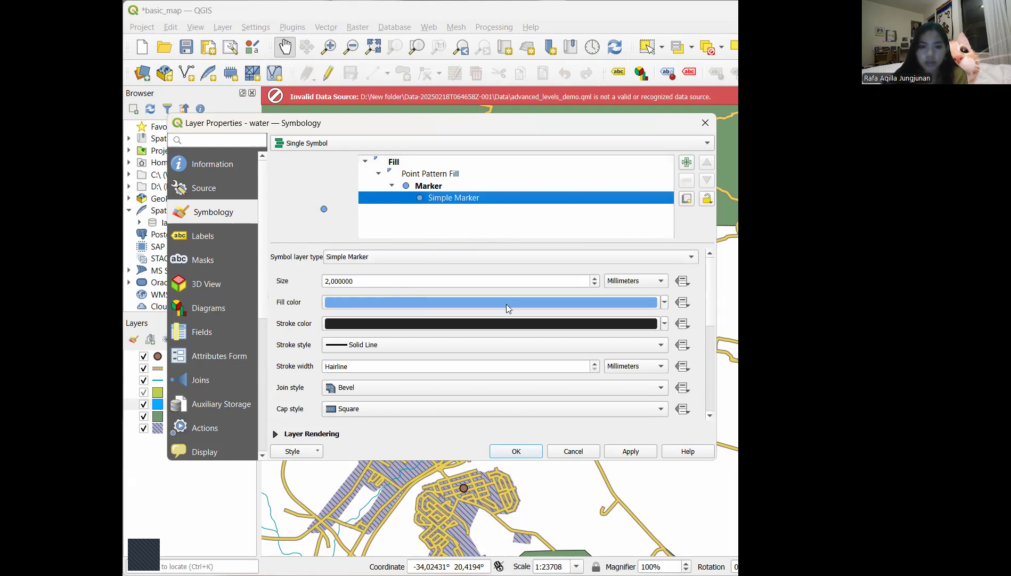
left_click(665, 323)
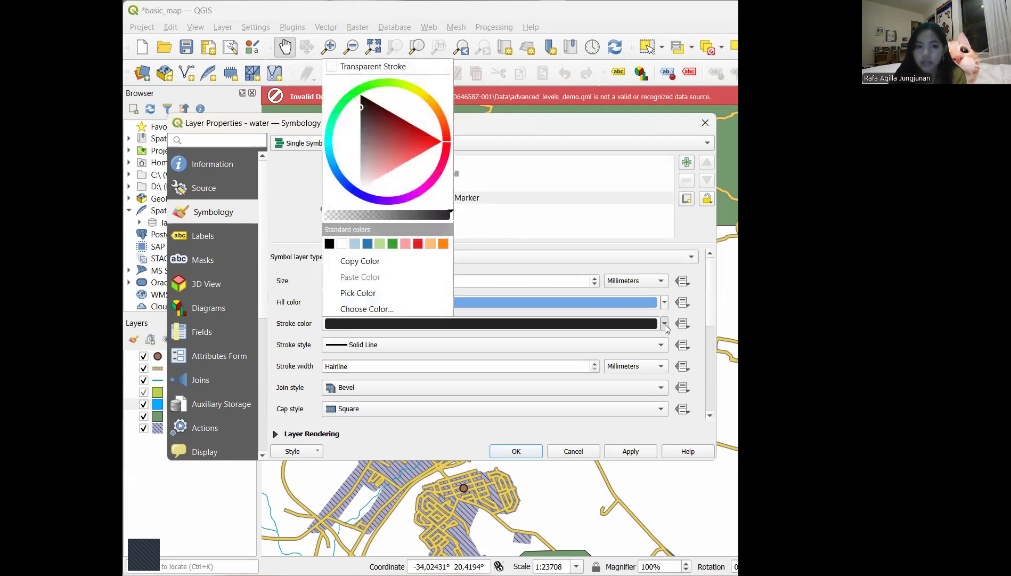
left_click(353, 188)
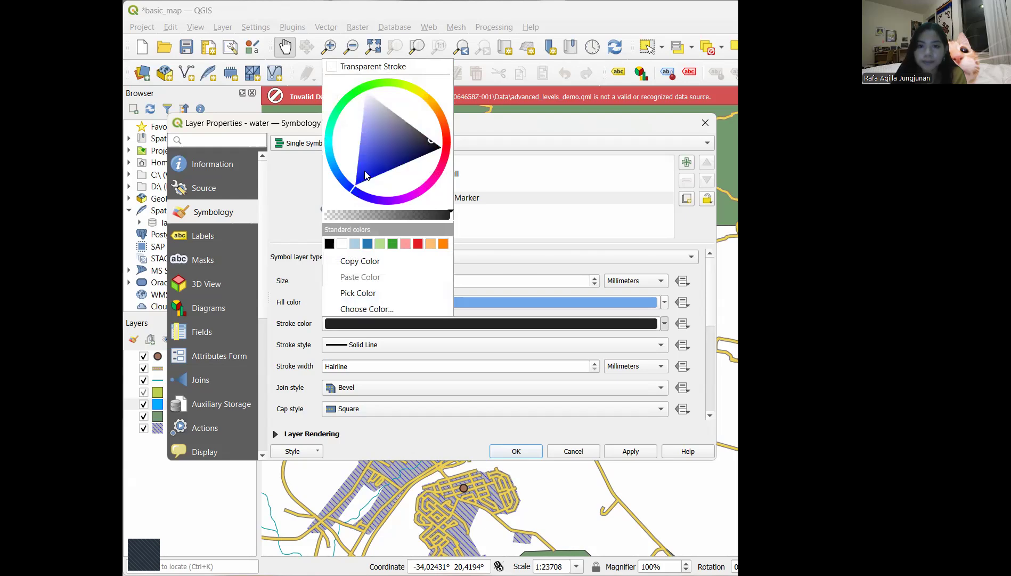
left_click(365, 172)
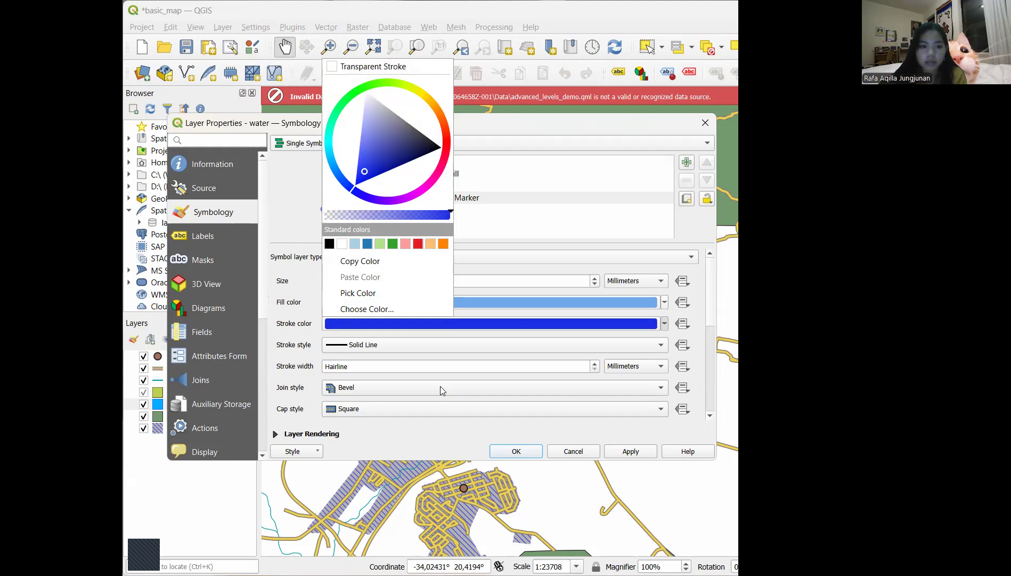
left_click_drag(710, 317, 712, 379)
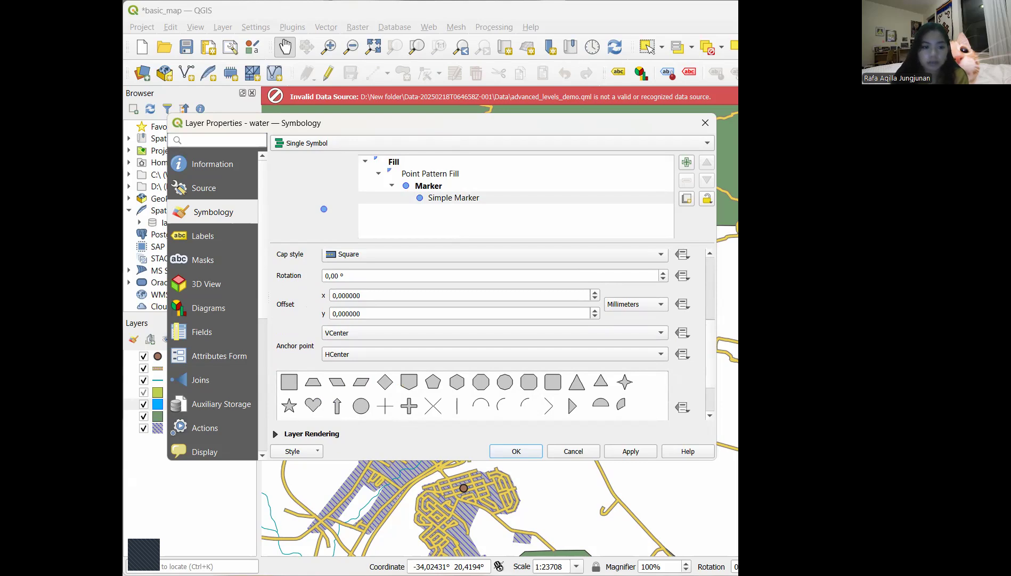
Set the water point pattern's horizontal and vertical distances to 4 millimetres each
left_click(450, 174)
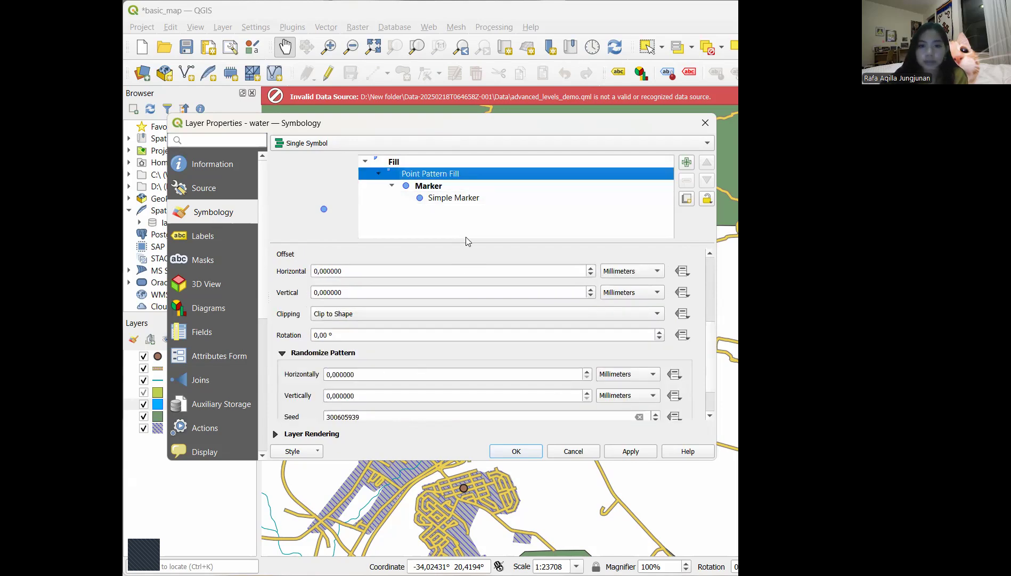
scroll(439, 344, "up", 5)
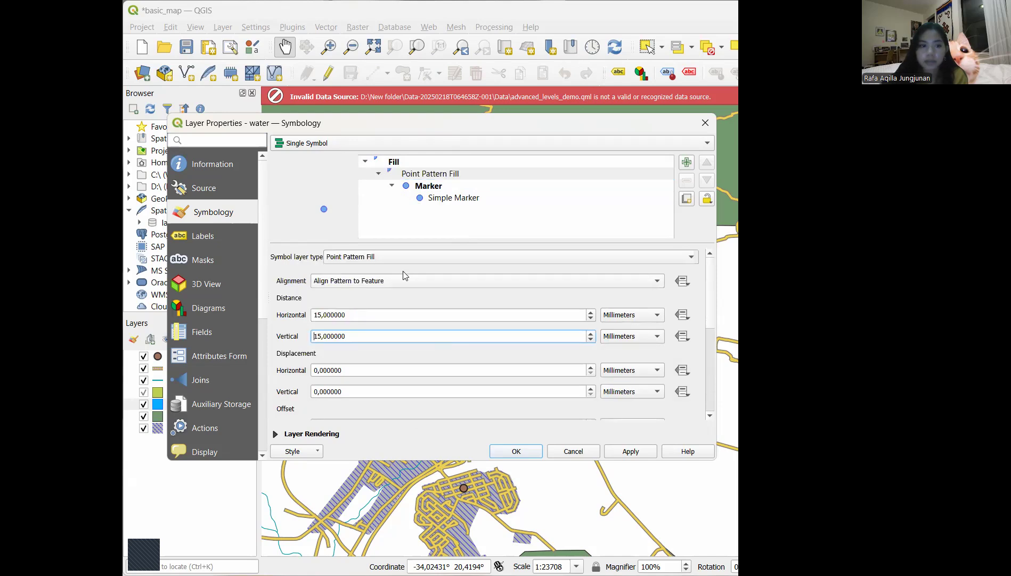
left_click(350, 314)
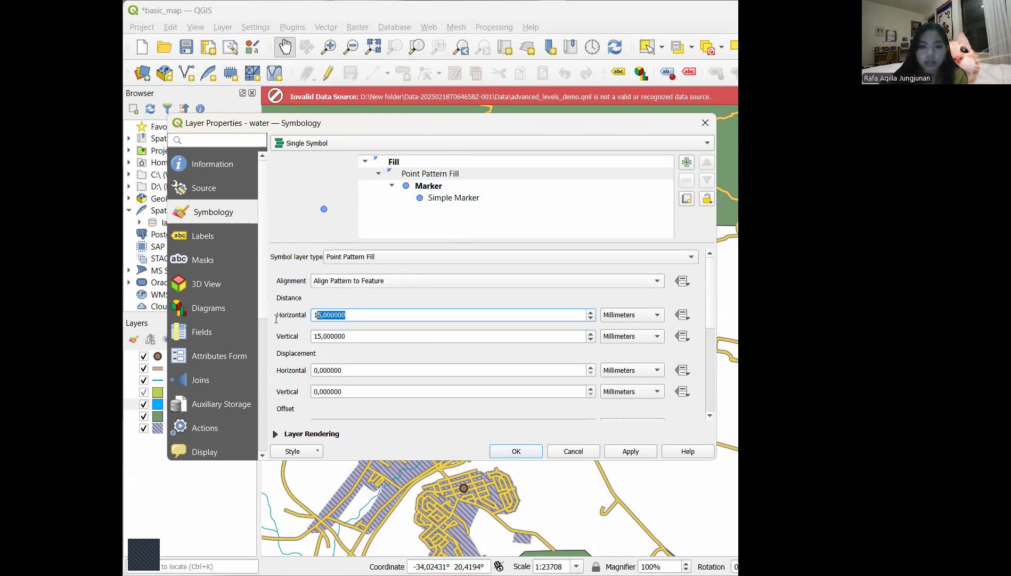
left_click_drag(352, 315, 297, 317)
type("4")
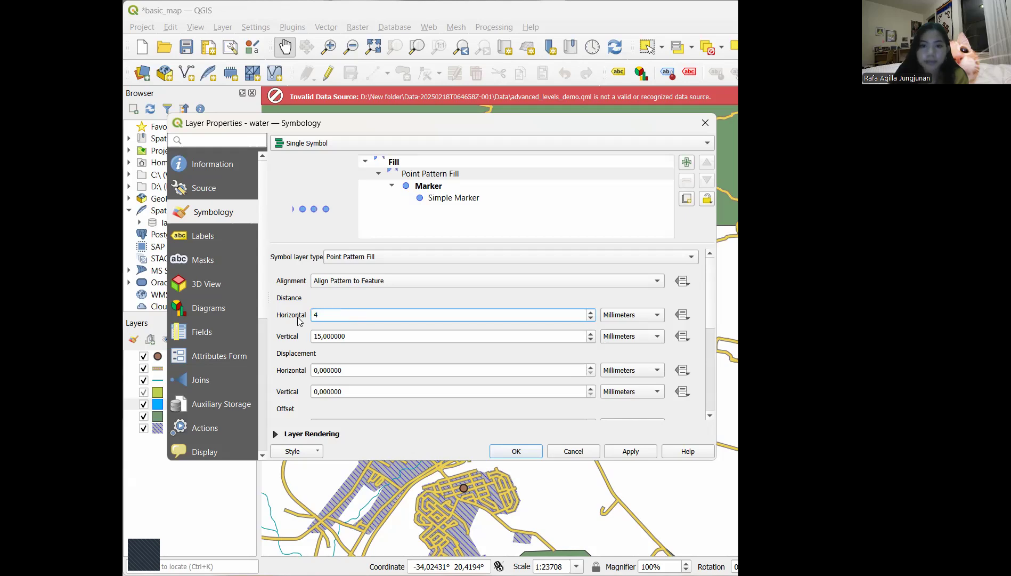
left_click_drag(366, 335, 293, 340)
type("4")
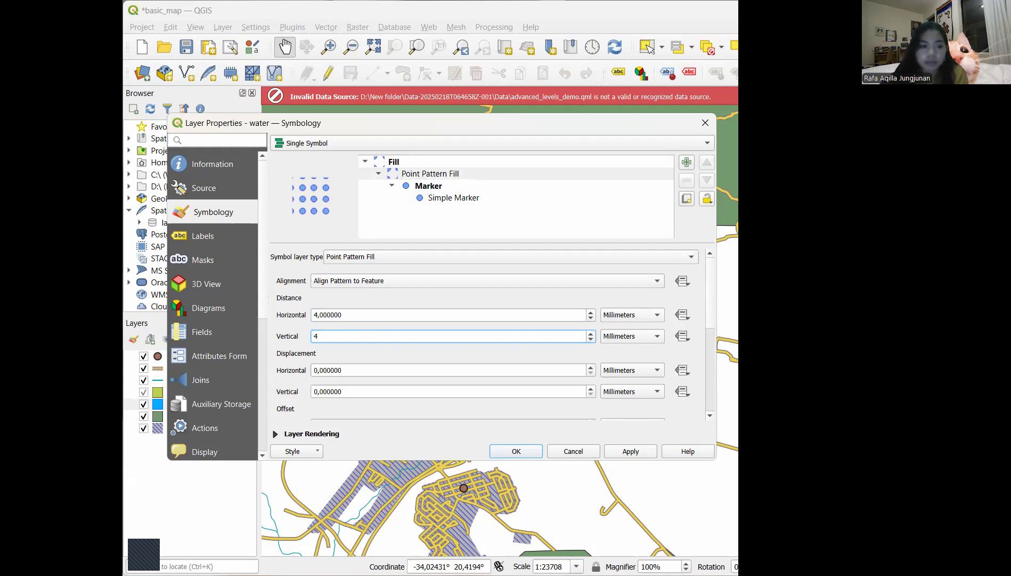
Add a solid simple fill symbol layer above the water layer's point pattern fill
left_click(362, 368)
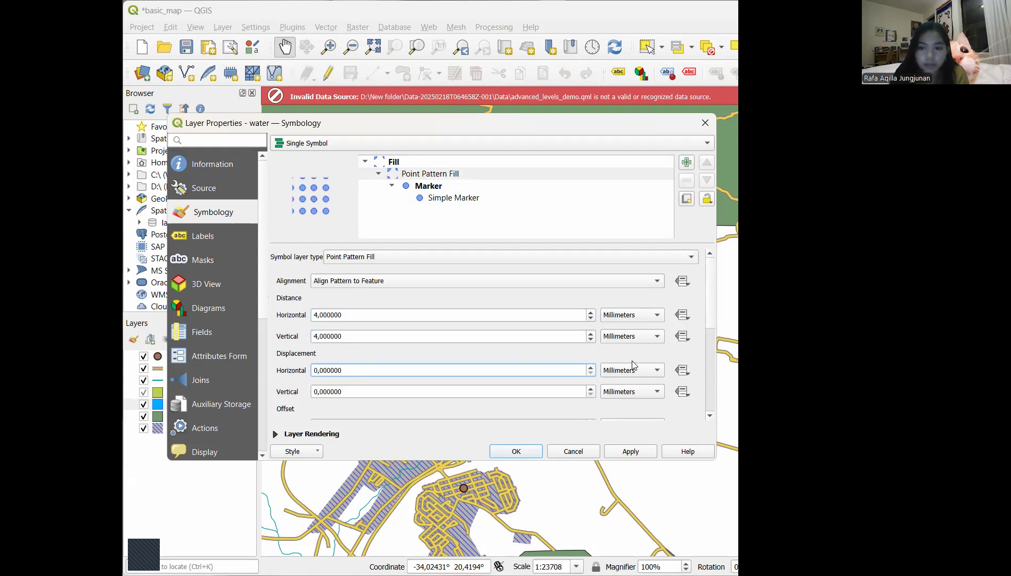
left_click_drag(712, 320, 728, 424)
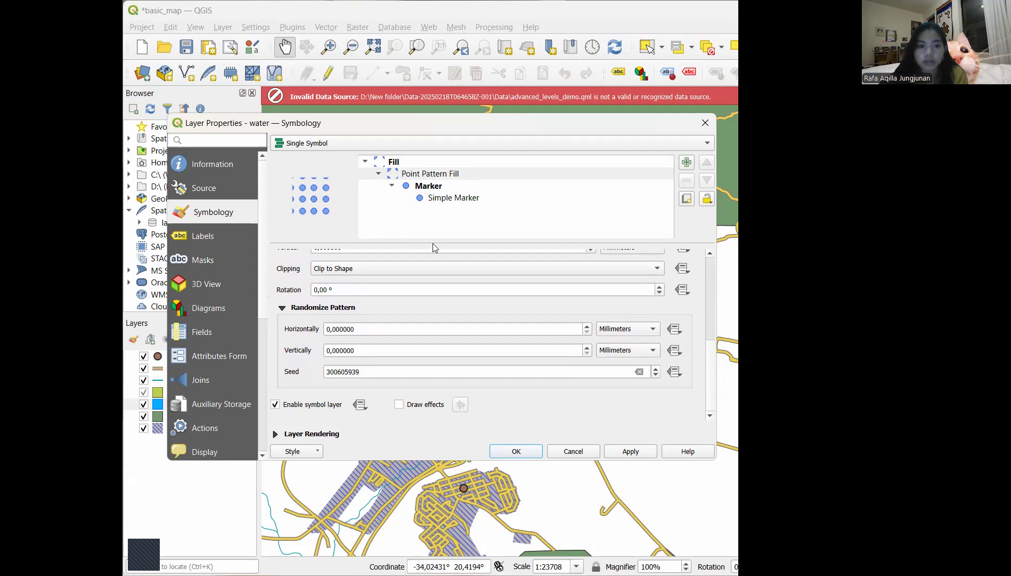
left_click(687, 162)
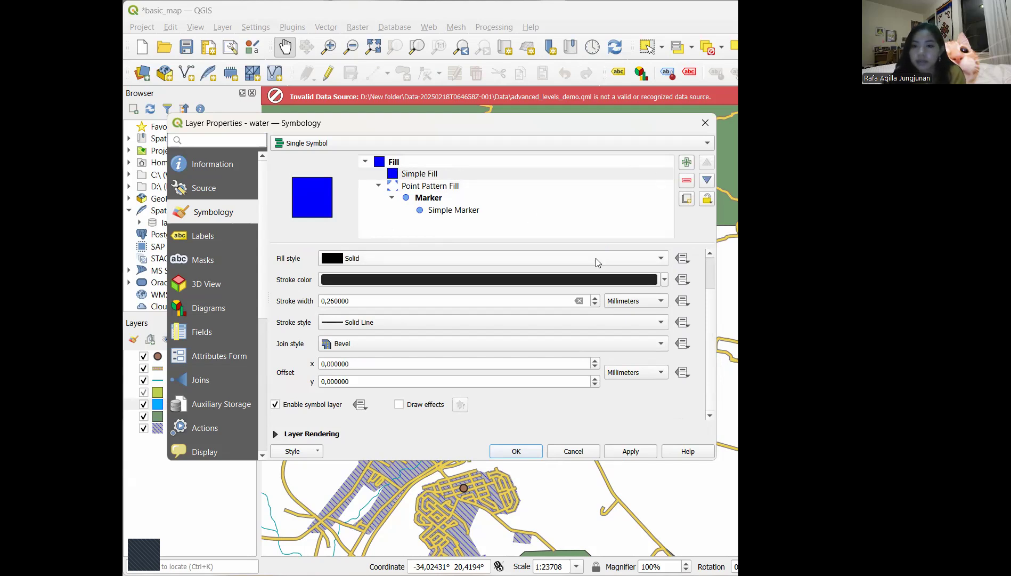
left_click(663, 259)
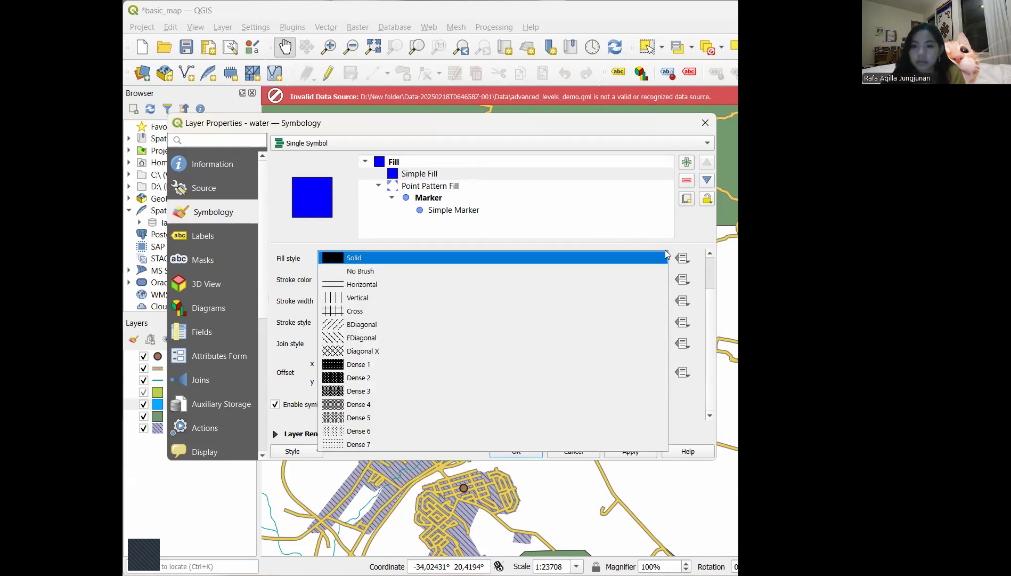
left_click(665, 255)
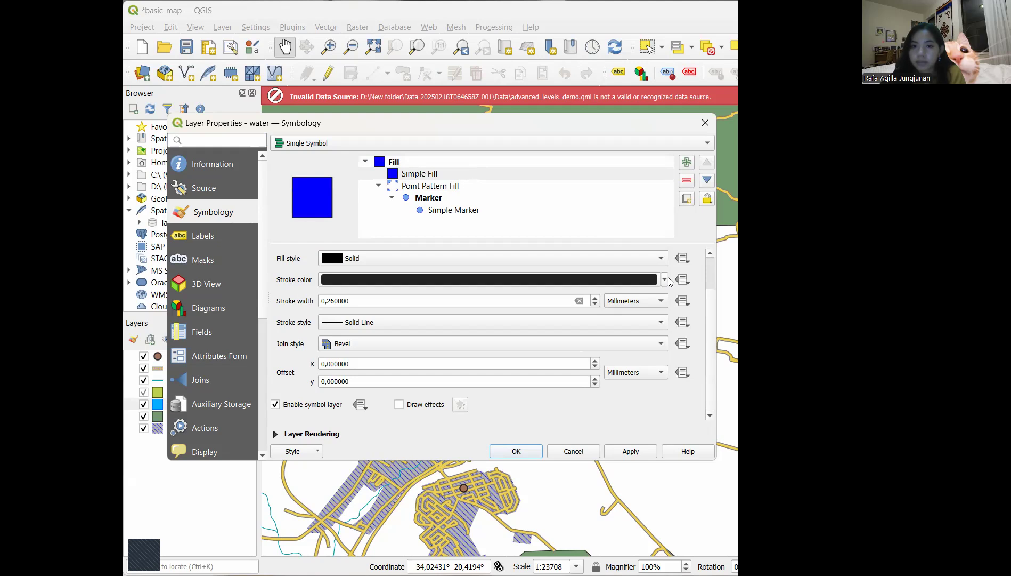
Set the water layer's new simple fill to a medium blue stroke color, keep its solid fill style, and apply the symbology
left_click(665, 279)
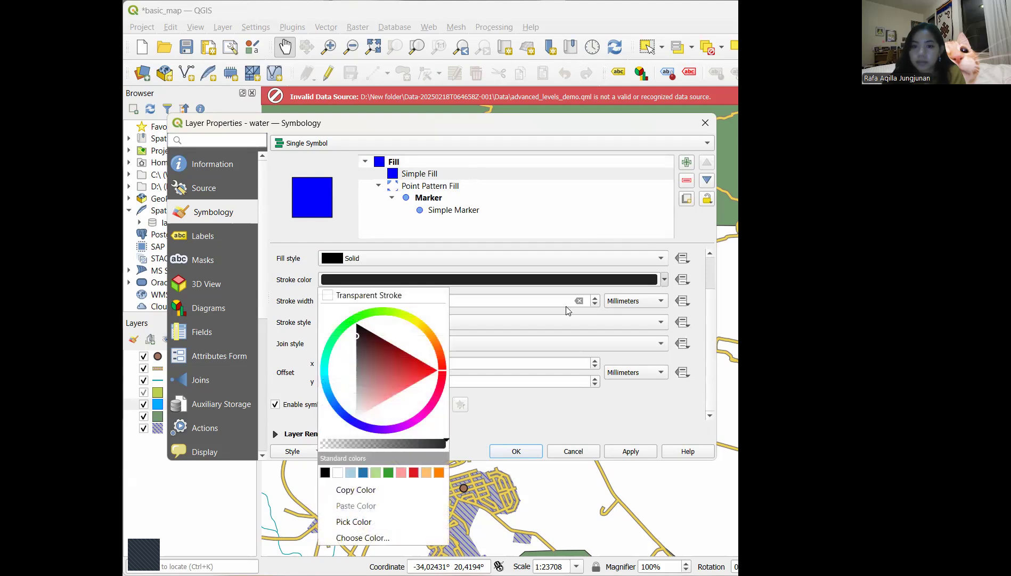
left_click(346, 419)
left_click(369, 384)
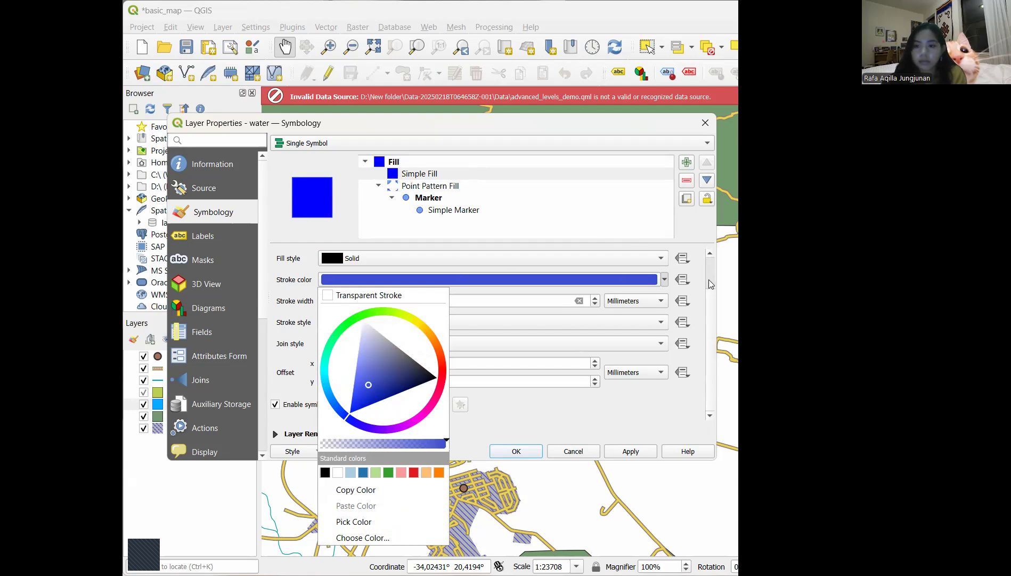
left_click(711, 304)
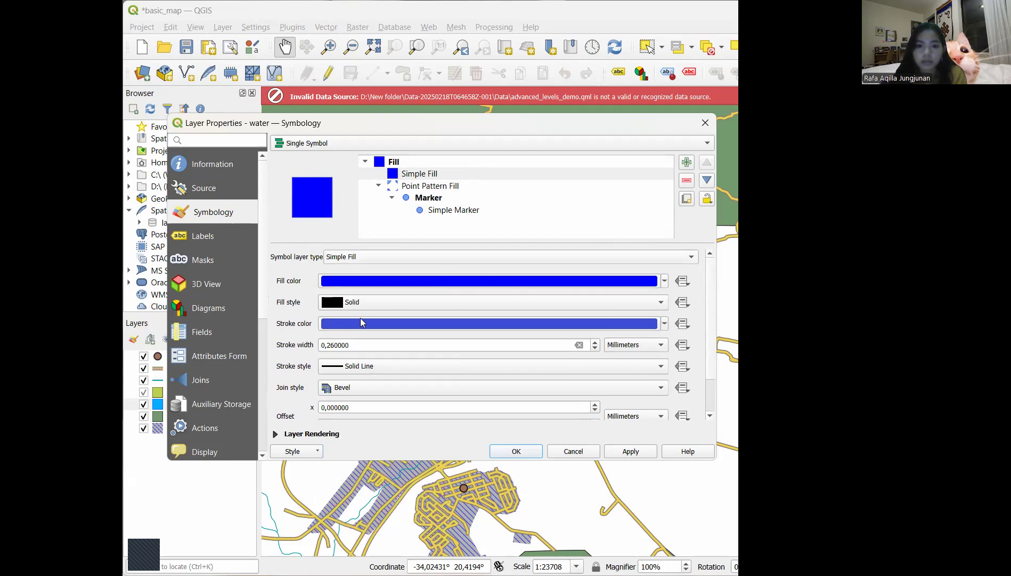
left_click(400, 304)
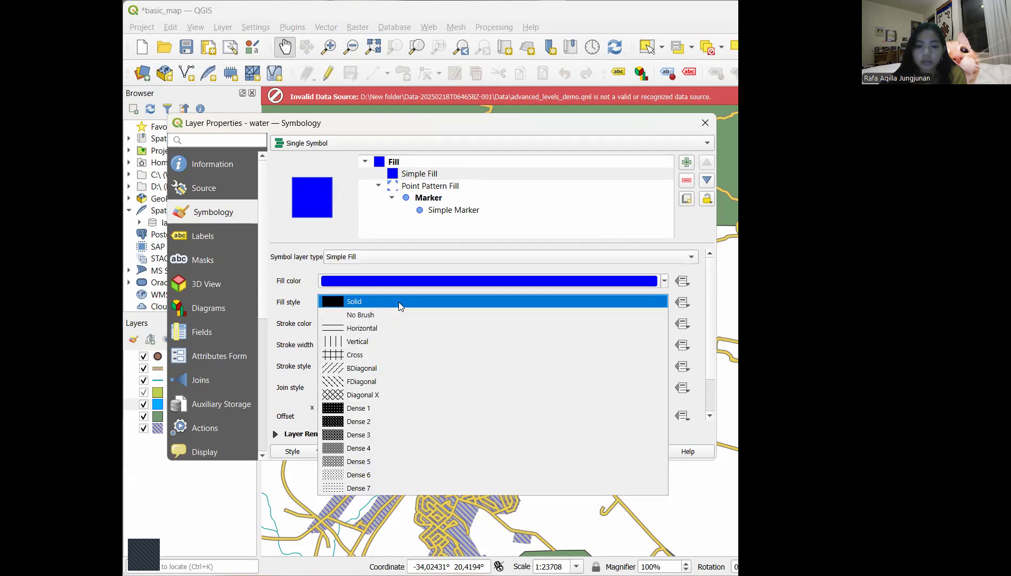
left_click(398, 302)
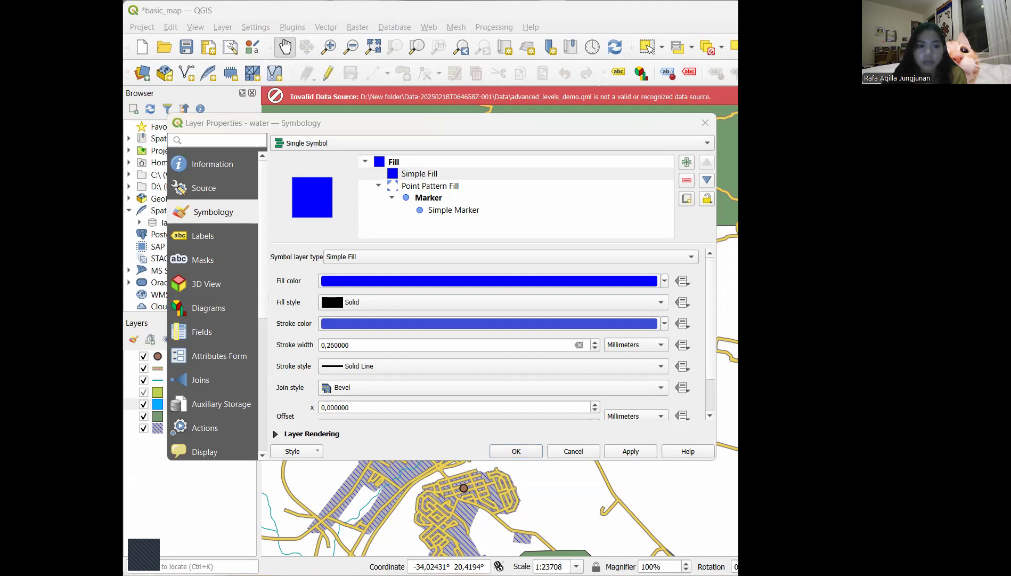
left_click(521, 452)
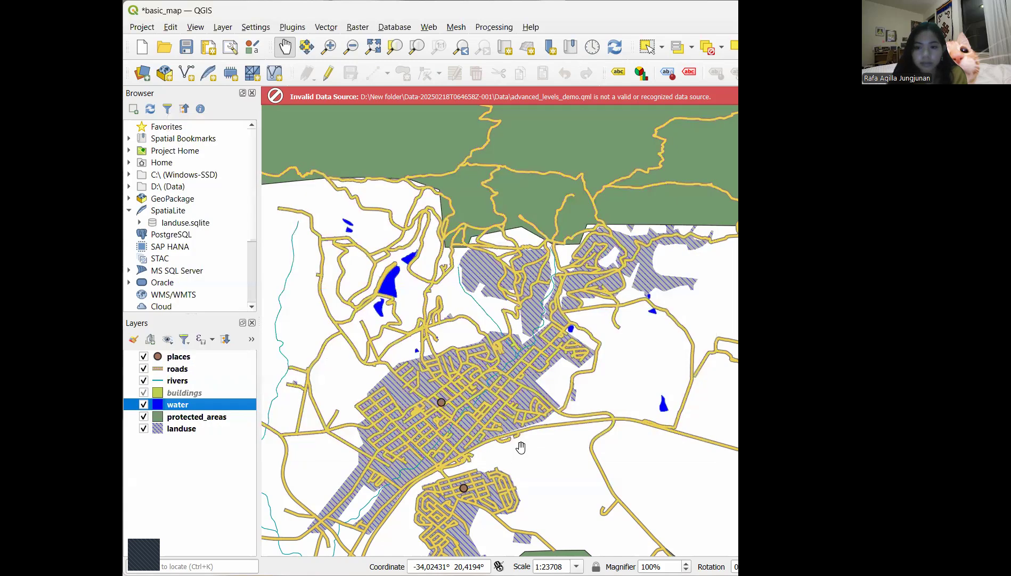
scroll(521, 447, "up", 1)
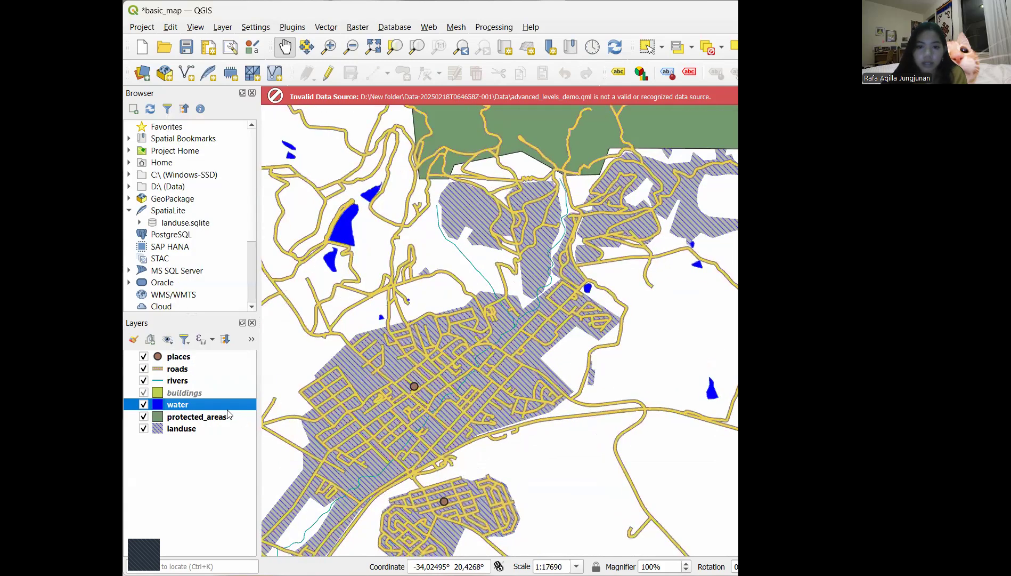
right_click(228, 410)
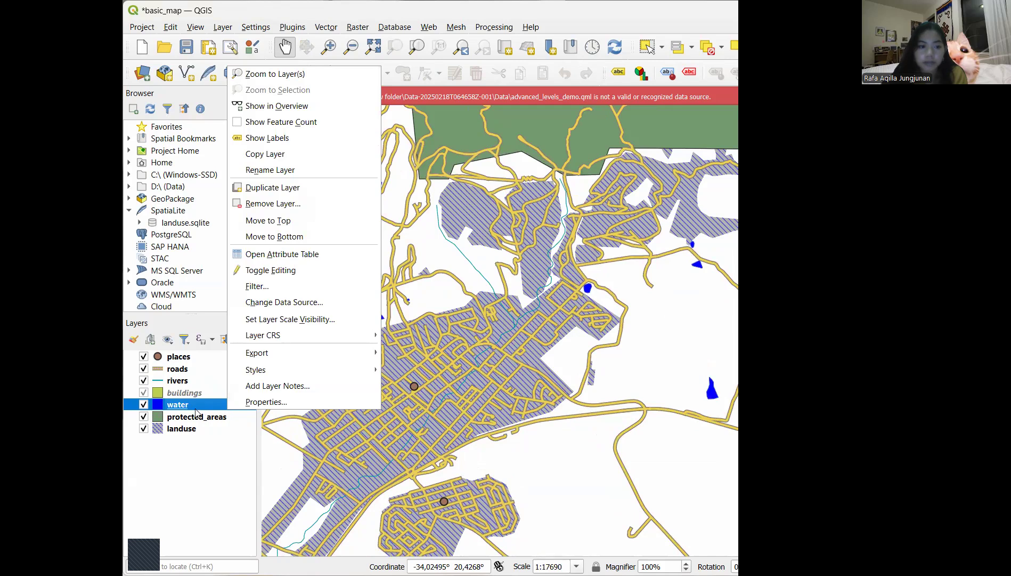
left_click(467, 440)
scroll(467, 440, "down", 1)
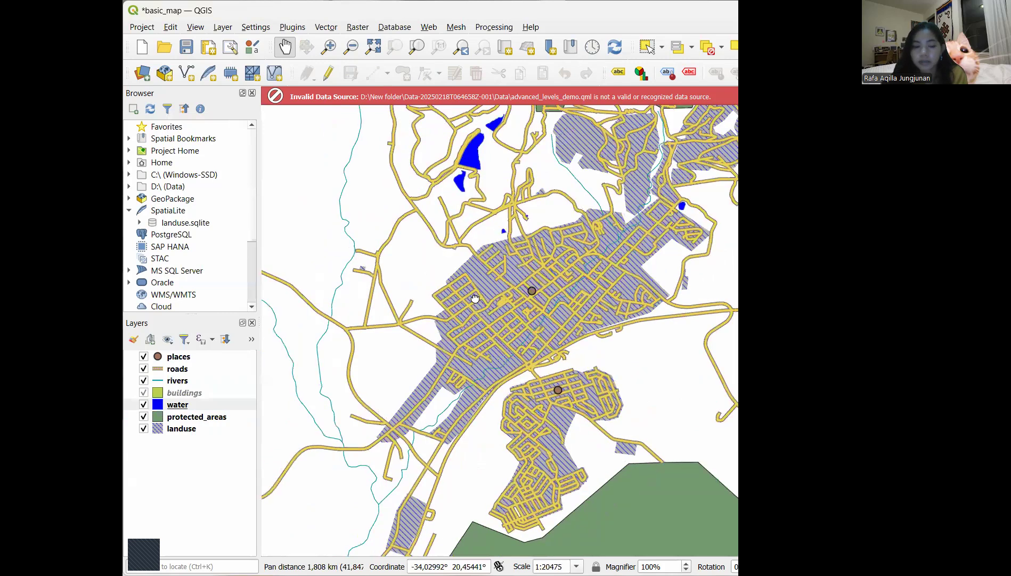
left_click_drag(417, 271, 200, 182)
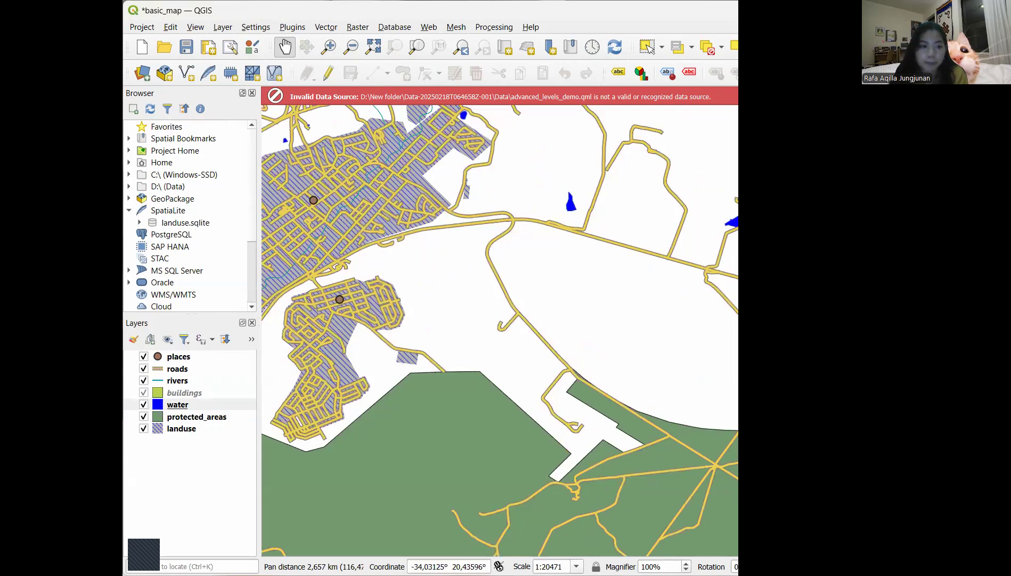
left_click_drag(330, 370, 436, 288)
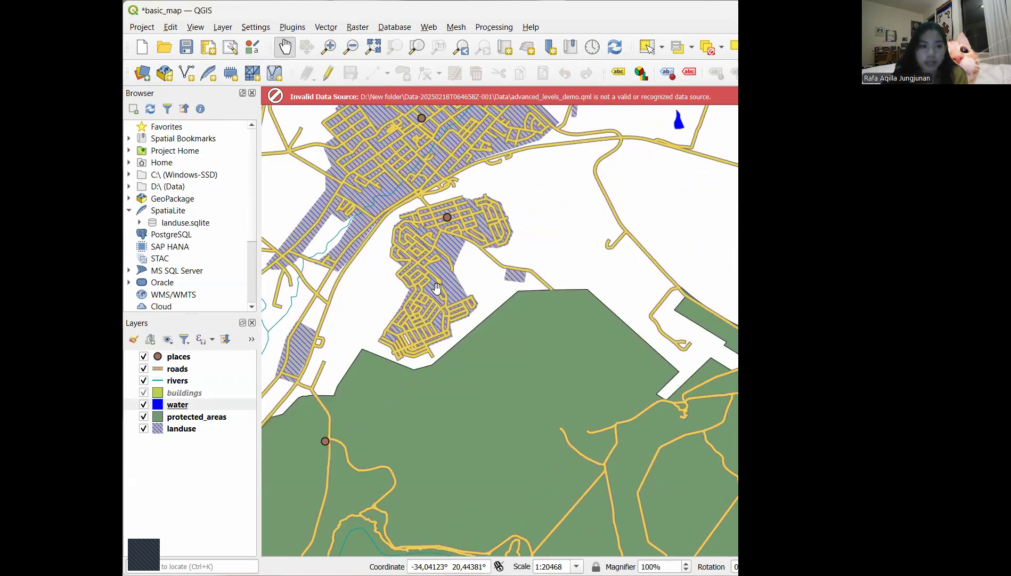
Add a second simple fill symbol layer to the protected_areas layer's fill symbol
left_click(217, 415)
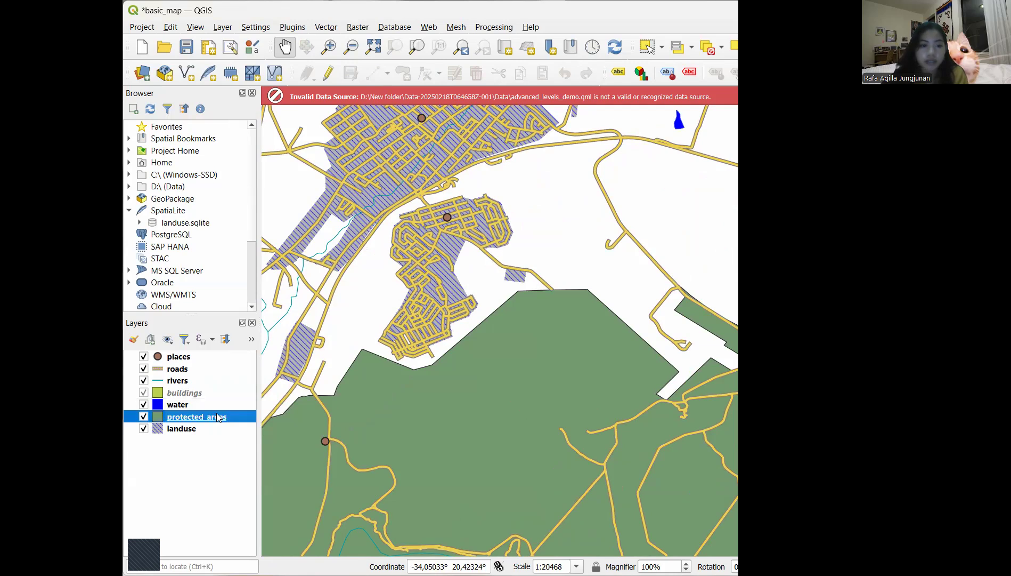
right_click(217, 413)
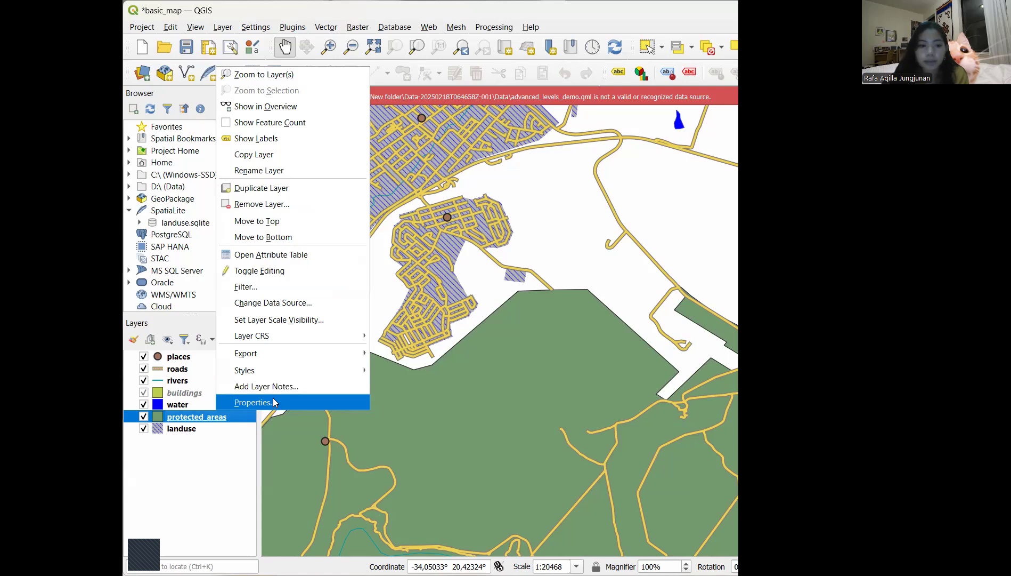
left_click(273, 400)
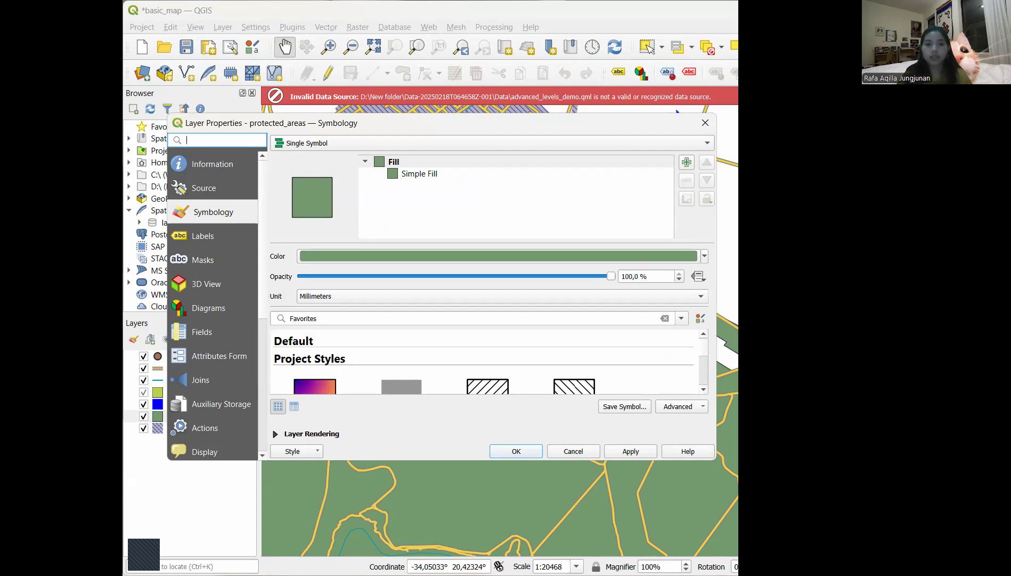
left_click(687, 163)
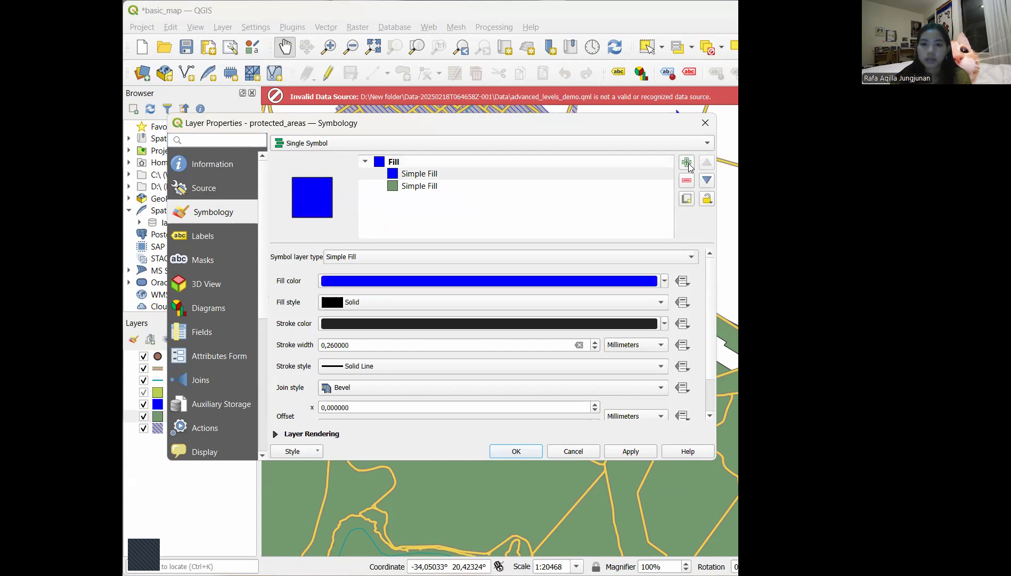
Set the fill color of the protected_areas layer's original green simple fill to light green
left_click(619, 197)
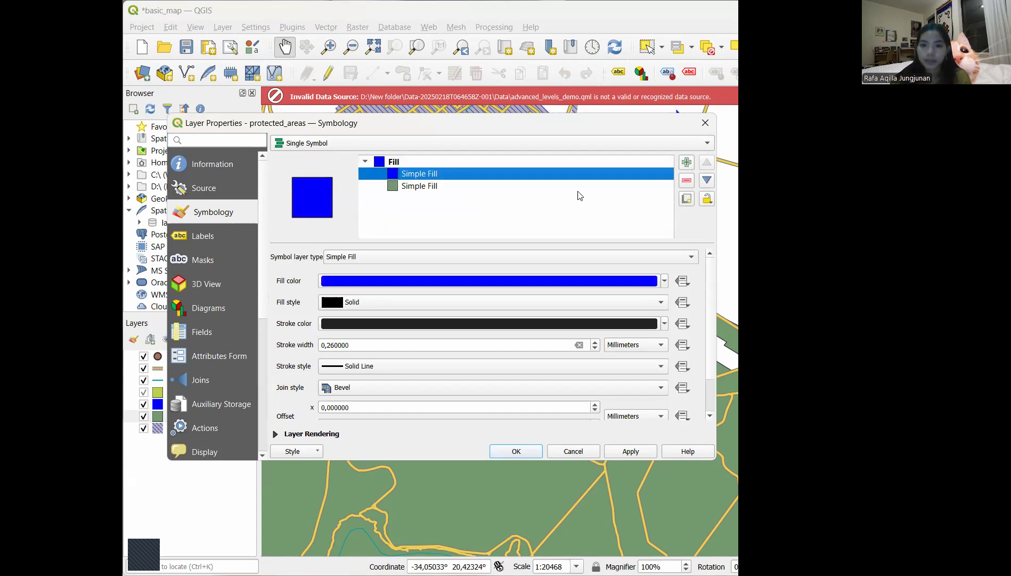
left_click(566, 191)
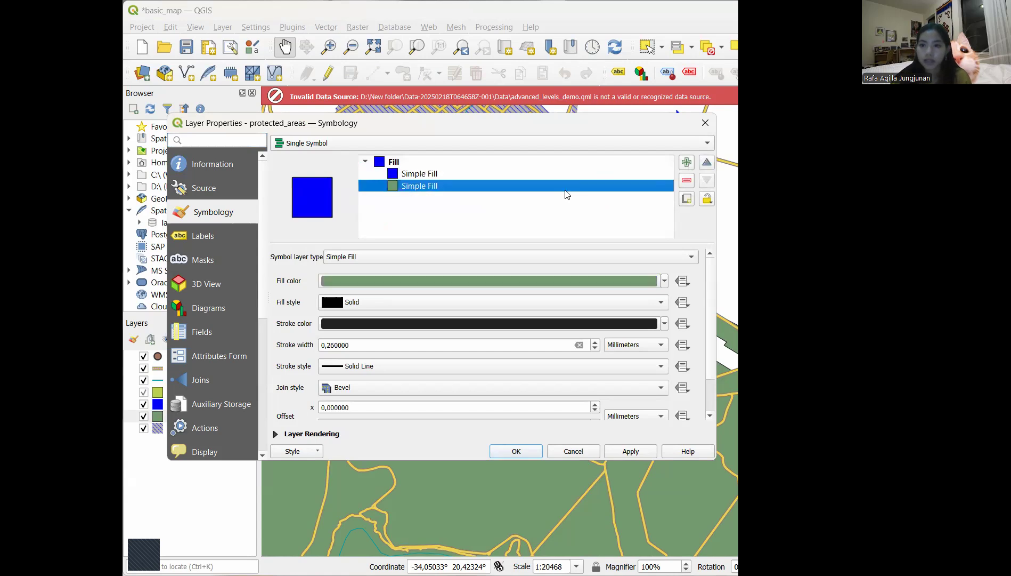
left_click(665, 280)
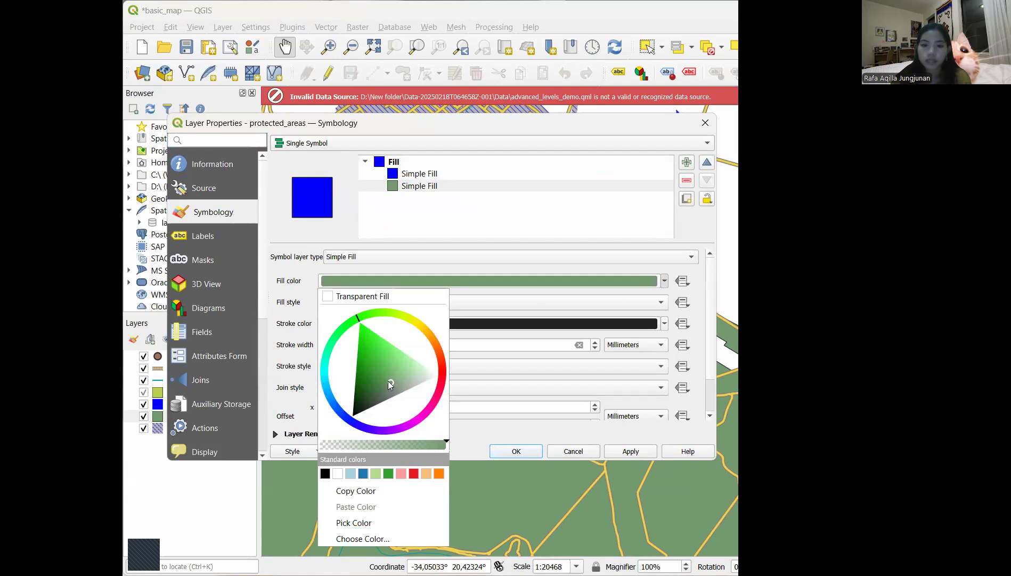
left_click(408, 373)
left_click_drag(409, 374, 411, 370)
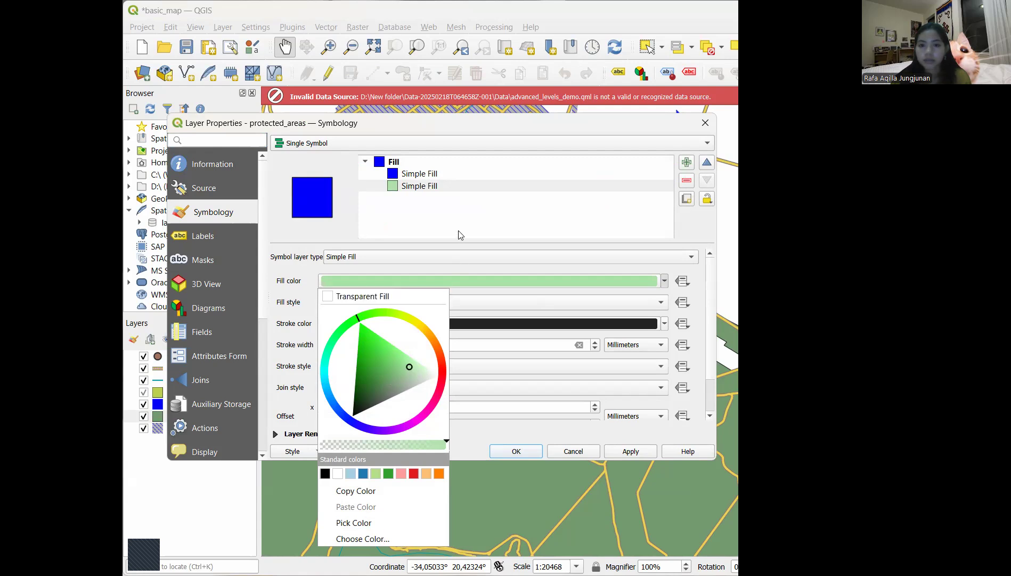
Change the symbol layer type of the protected_areas layer's blue simple fill to Point Pattern Fill
left_click(455, 174)
left_click(455, 174)
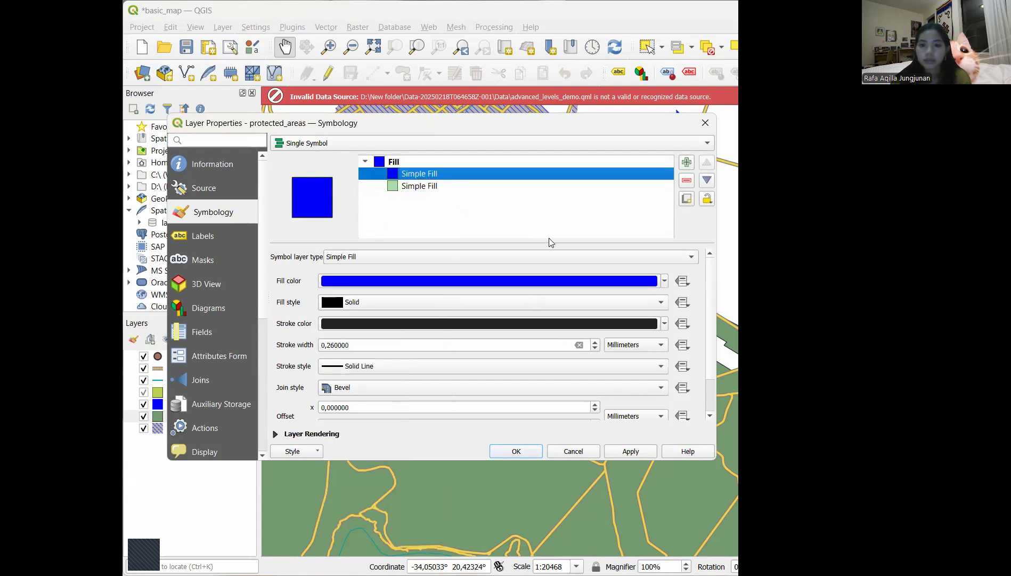
left_click(534, 259)
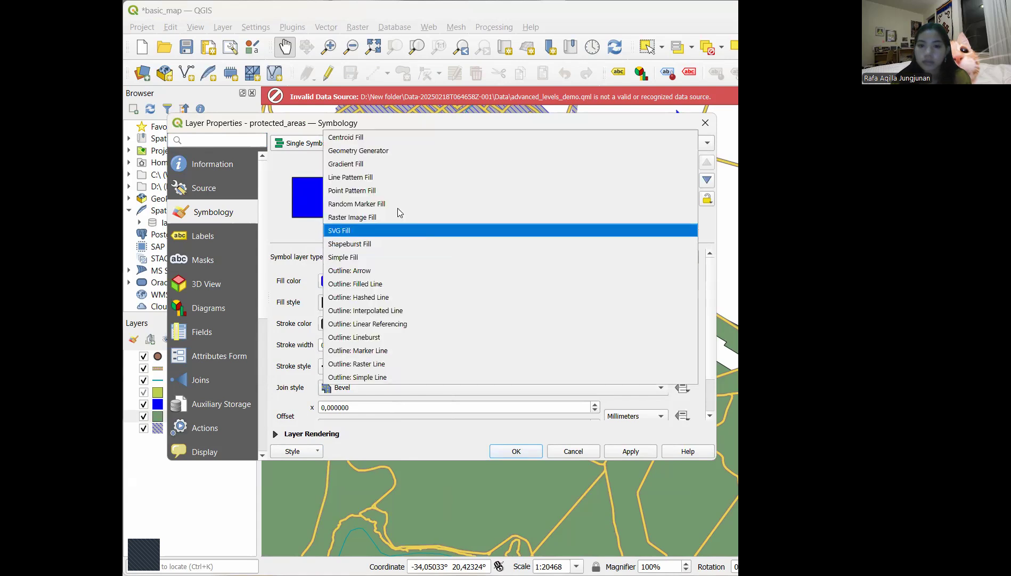
left_click(384, 189)
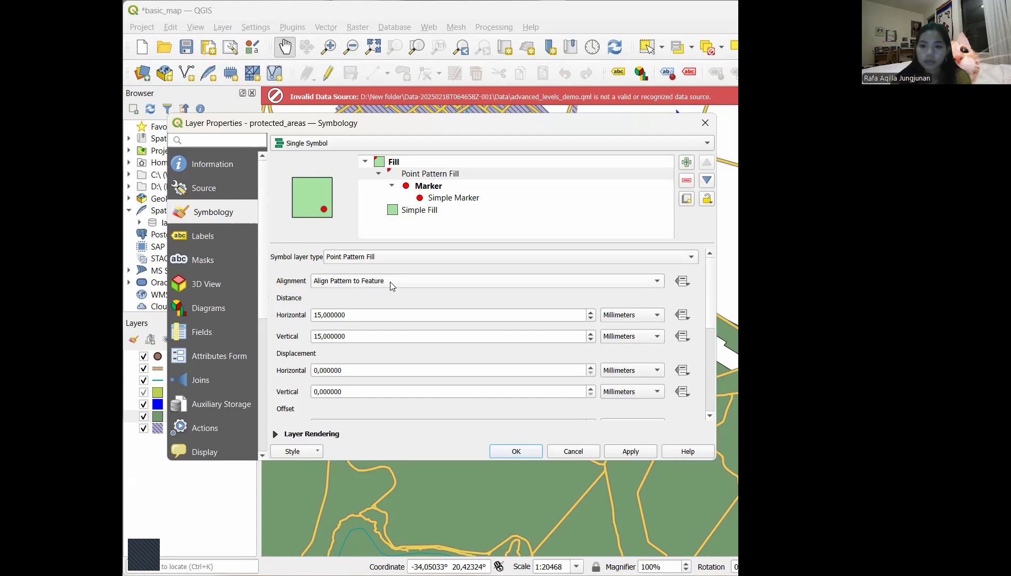
Set the protected_areas point pattern's horizontal and vertical distances to 4 millimetres each
left_click_drag(528, 314, 282, 316)
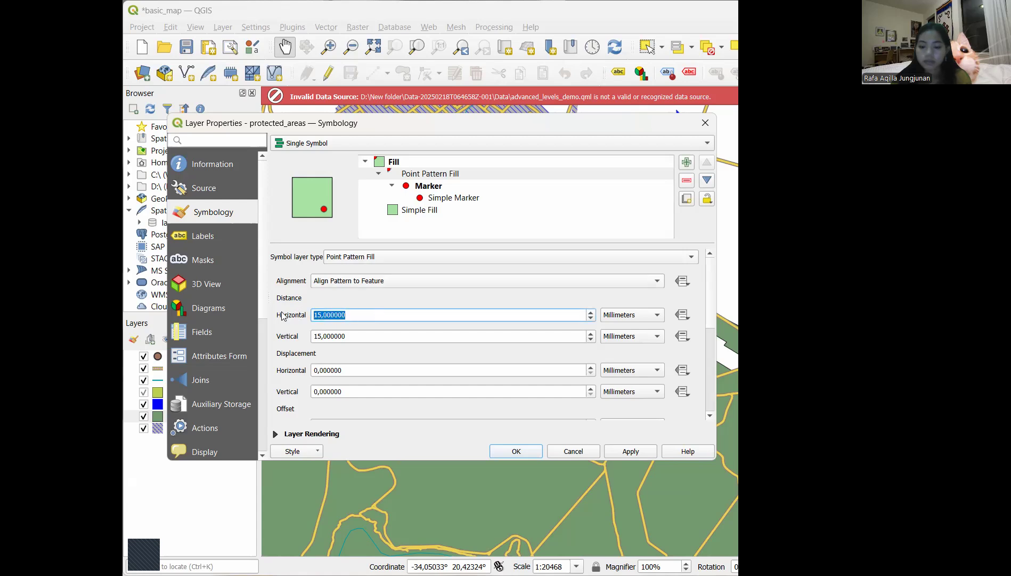
type("4")
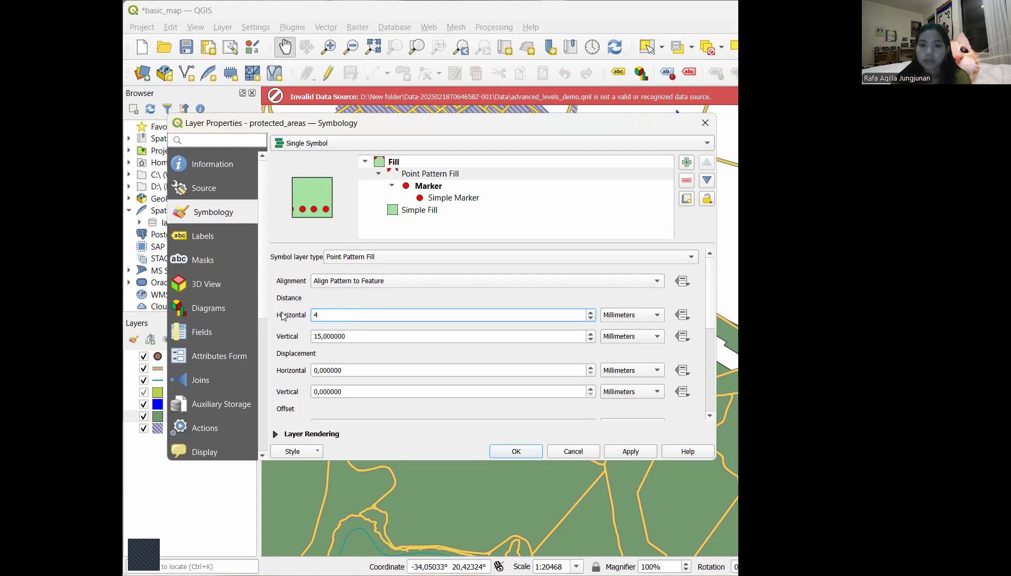
left_click_drag(384, 336, 288, 335)
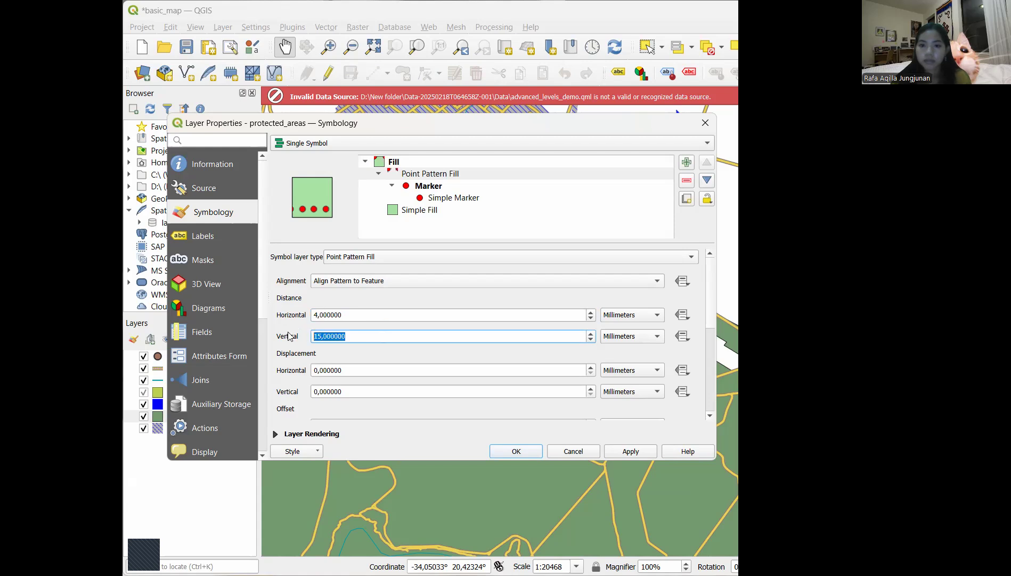
type("4")
double_click(402, 370)
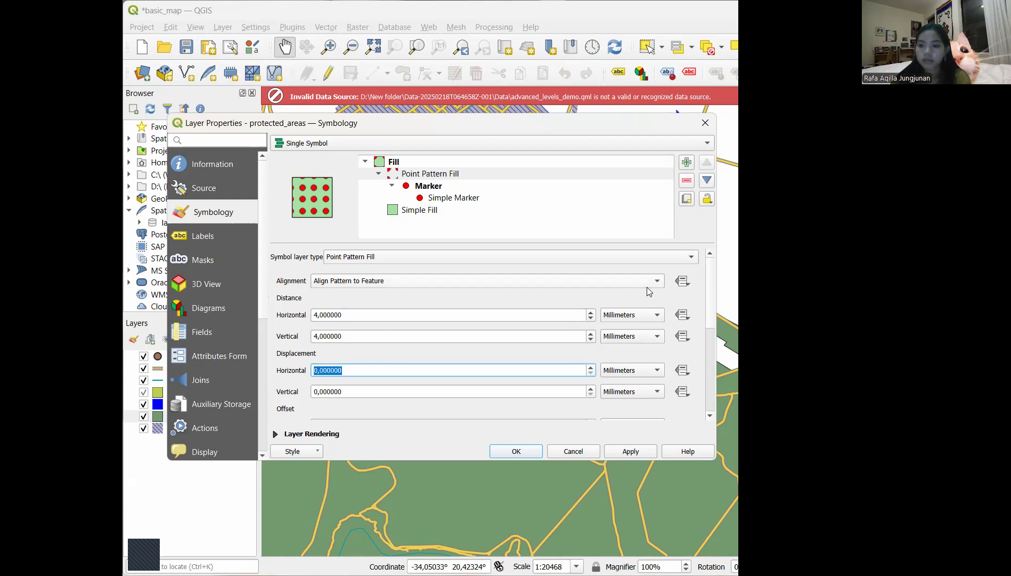
left_click(713, 329)
left_click_drag(713, 329, 722, 266)
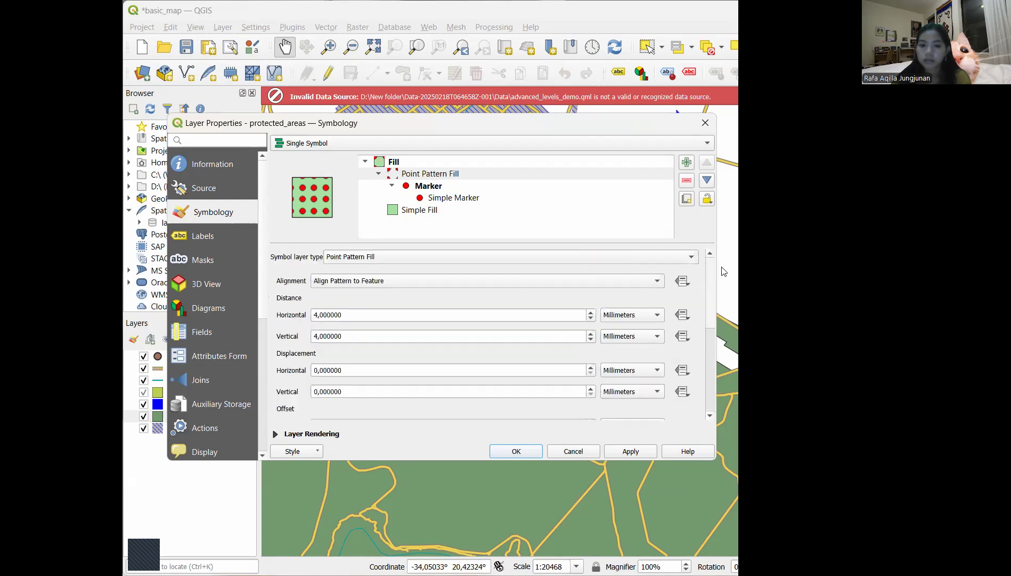
Give the simple marker inside the protected_areas point pattern a pale mint green fill color
left_click(514, 201)
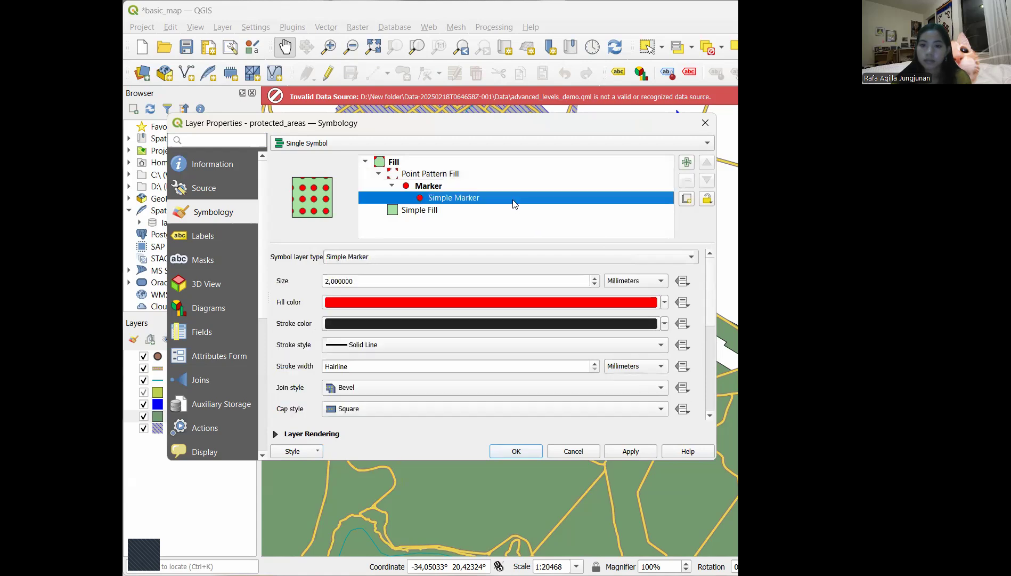
left_click(666, 303)
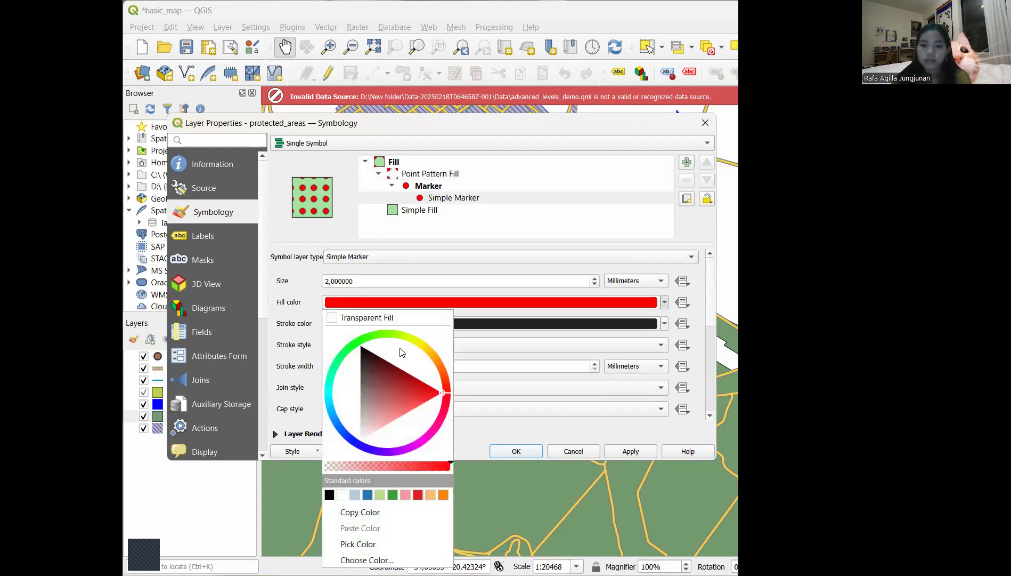
left_click(333, 366)
left_click(392, 375)
mouse_move(391, 375)
left_mouse_down()
mouse_move(403, 358)
mouse_move(413, 363)
left_mouse_up()
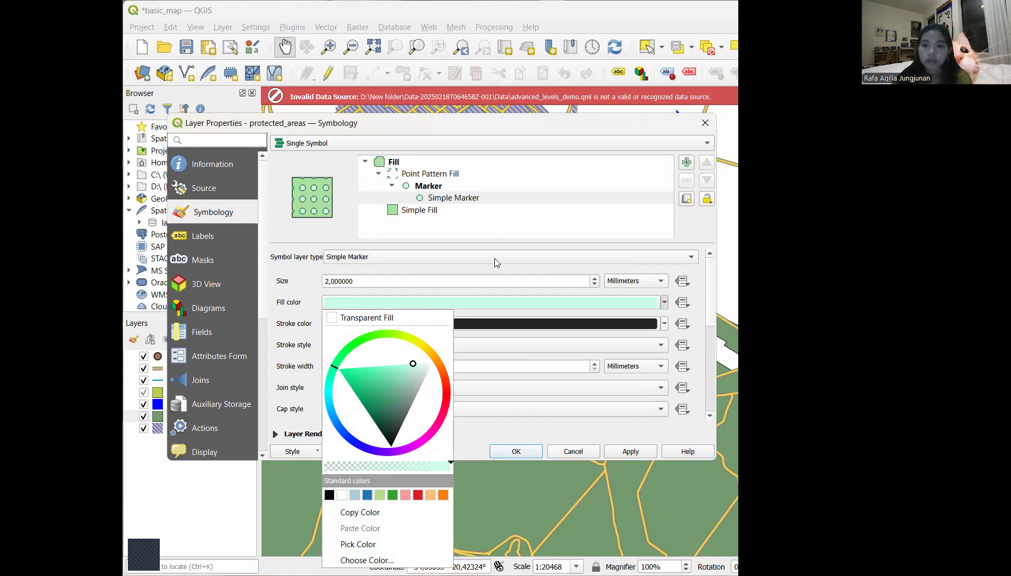
Try Raster Image, Geometry Generator, Random Marker, Line Pattern and Shapeburst Fill in place of the protected_areas layer's point pattern
left_click(483, 176)
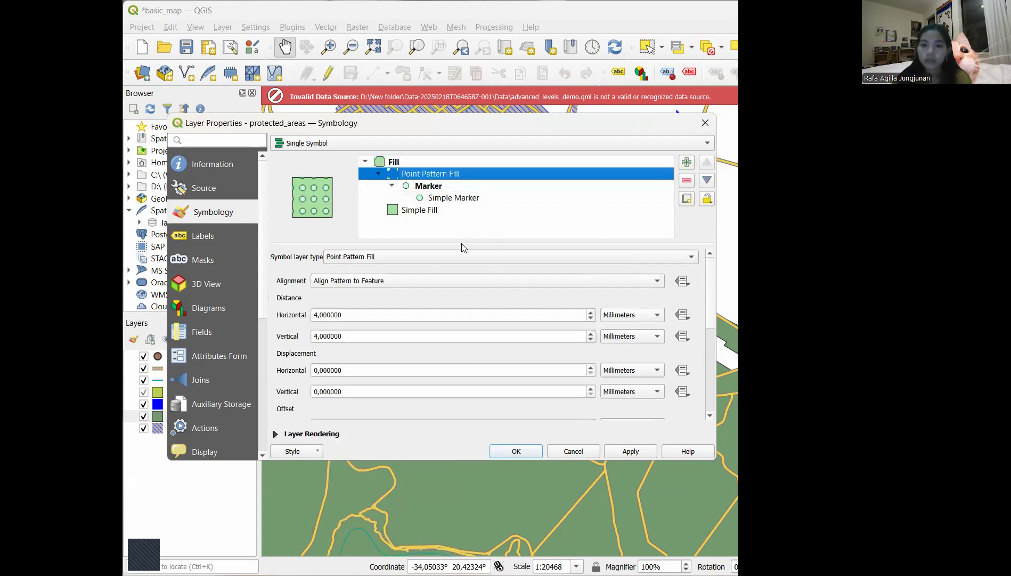
left_click(456, 257)
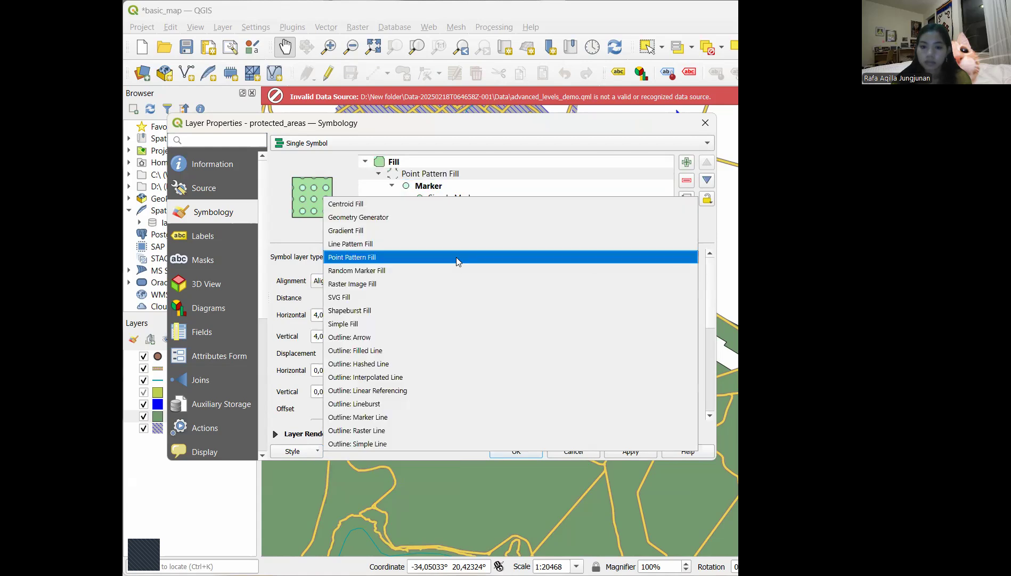
left_click(444, 282)
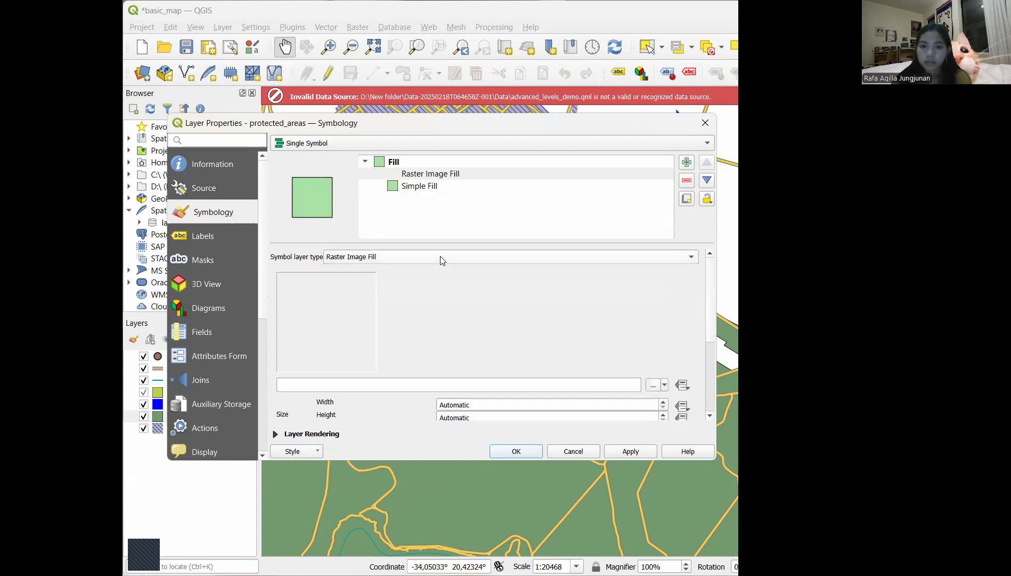
left_click(440, 259)
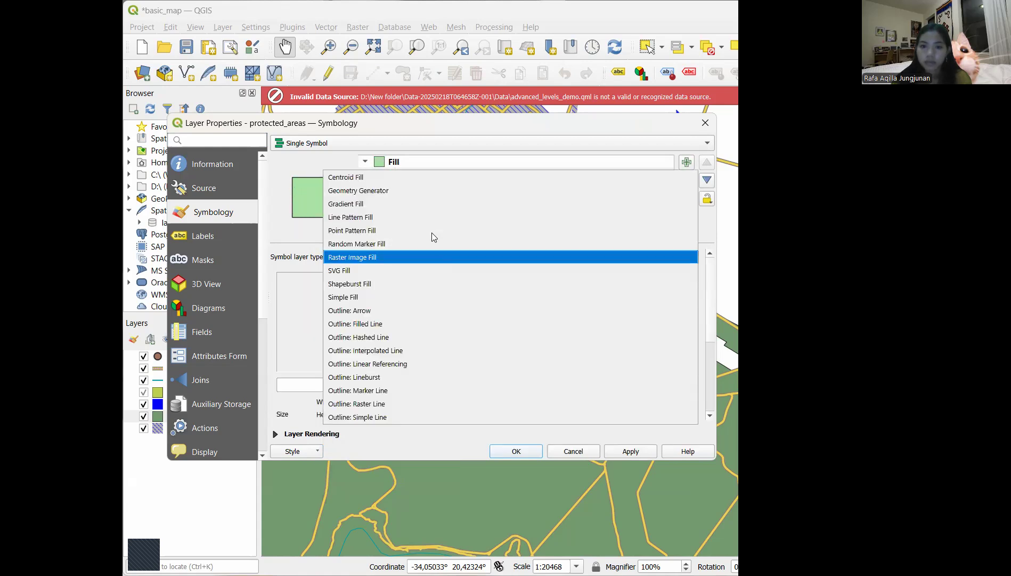
left_click(414, 190)
left_click(416, 261)
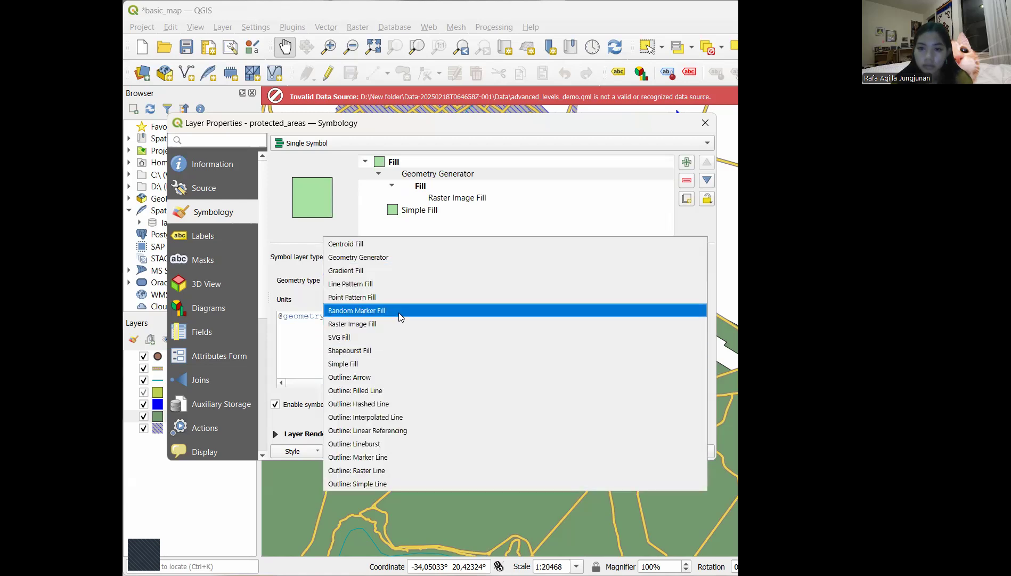
left_click(401, 317)
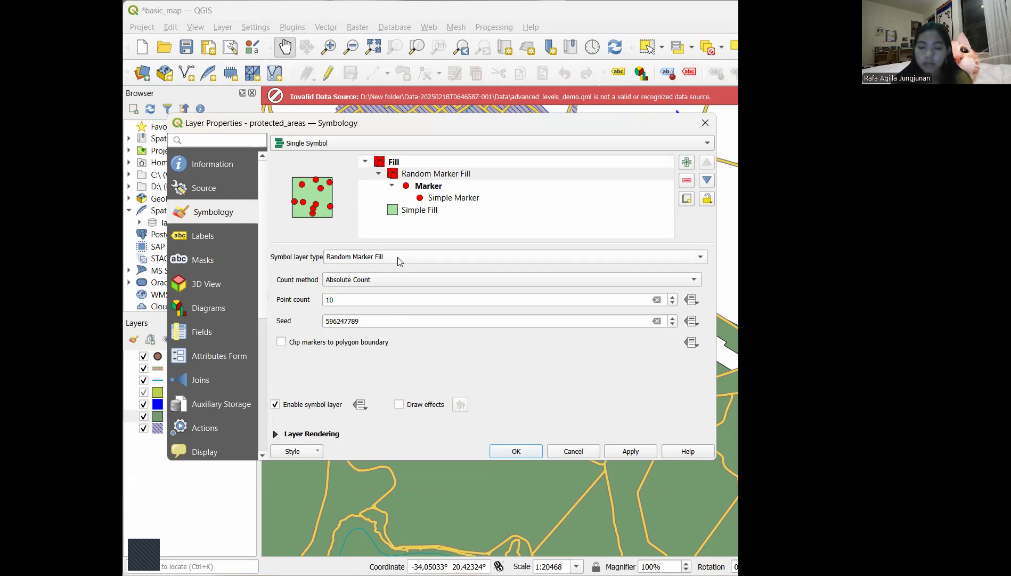
left_click(400, 262)
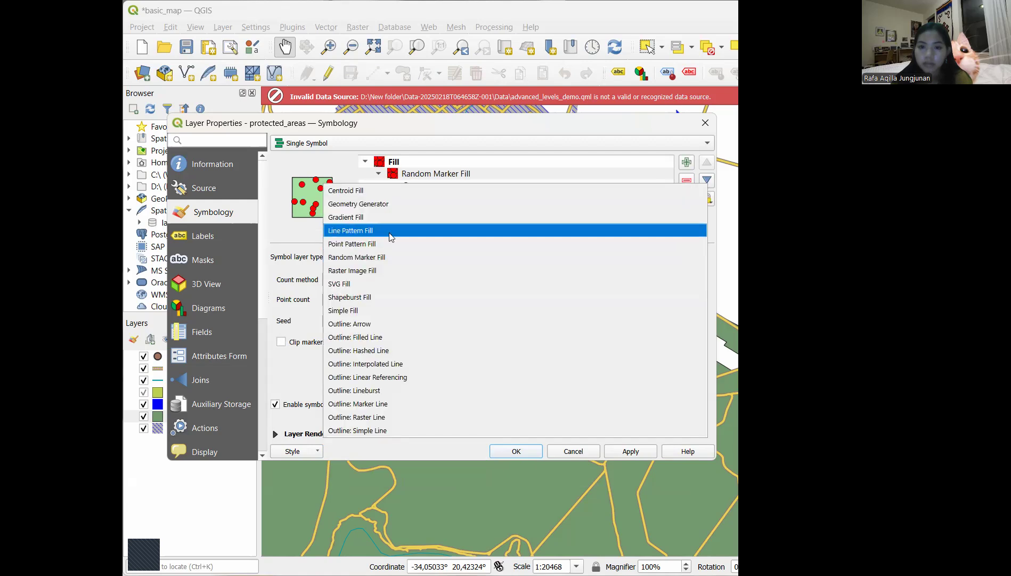
left_click(391, 232)
left_click(386, 258)
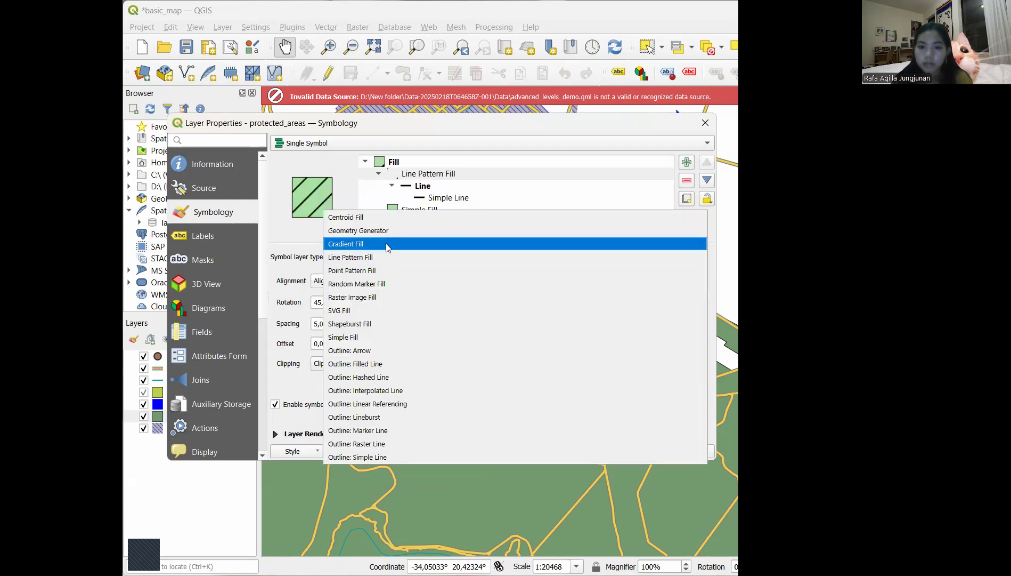
left_click(382, 325)
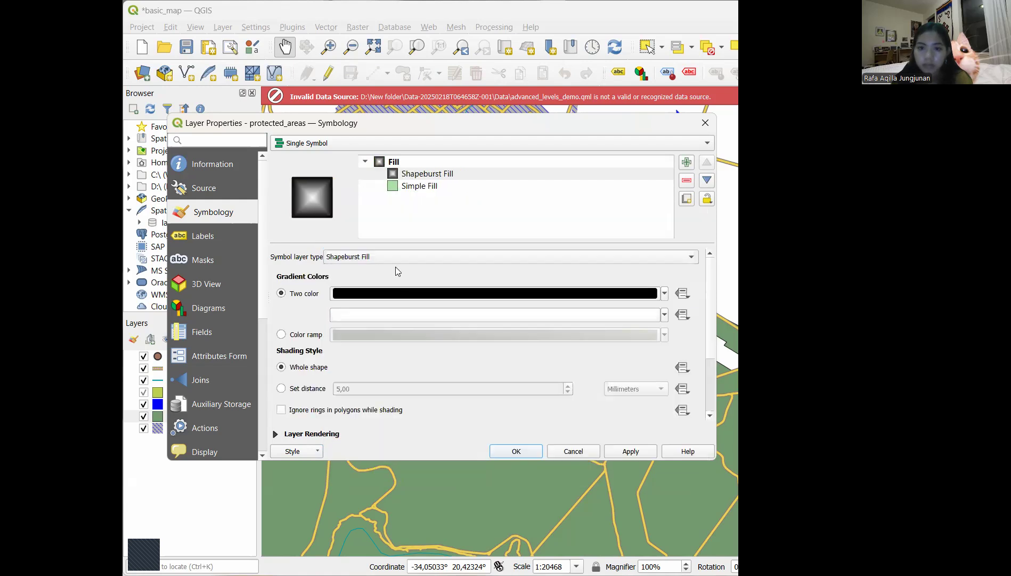
Try the Arrow, Hashed Line, Filled Line, Simple Line and Raster Line outline types on the protected_areas layer's upper symbol layer
left_click(395, 257)
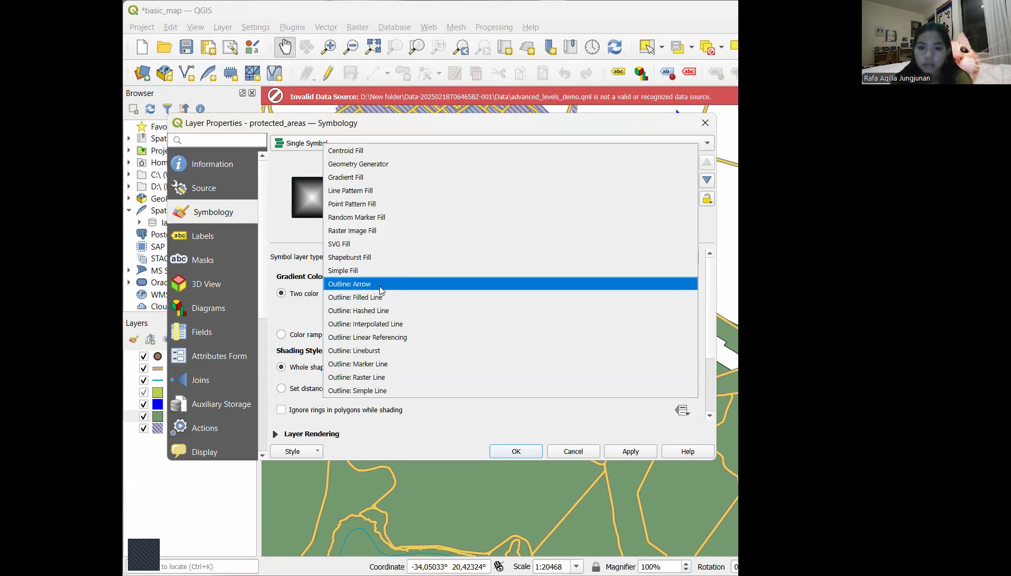
left_click(379, 285)
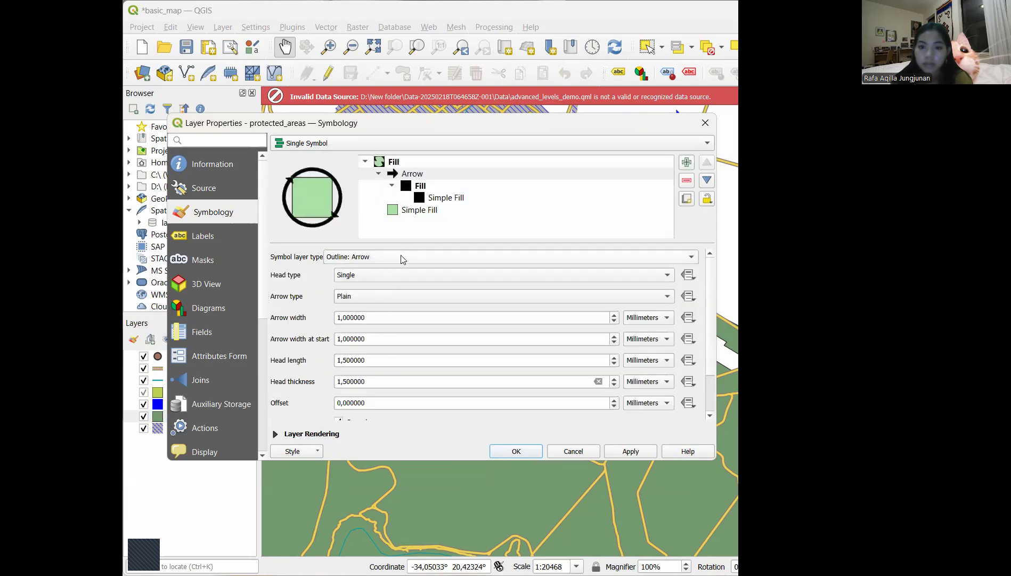
left_click(402, 257)
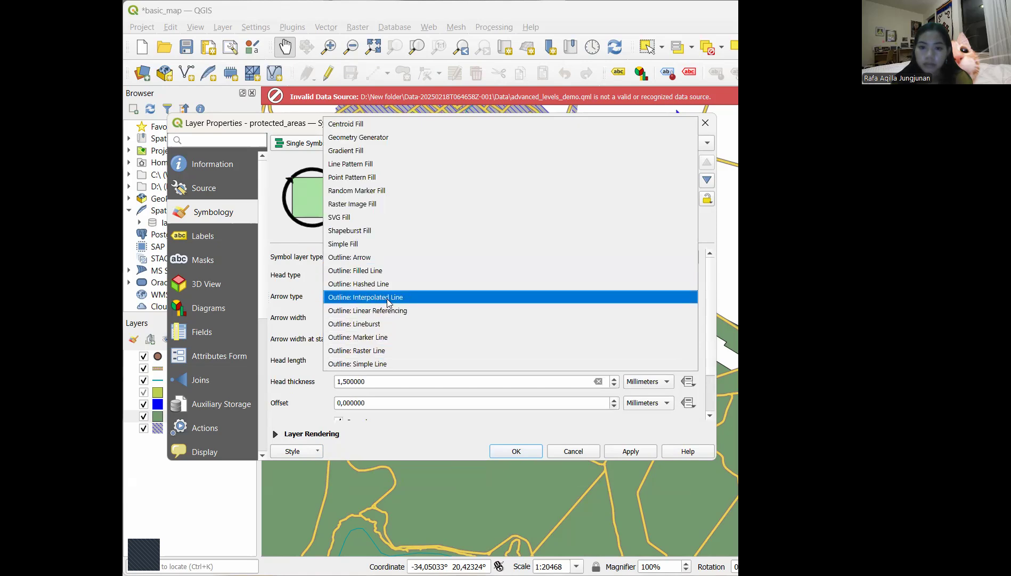
left_click(383, 283)
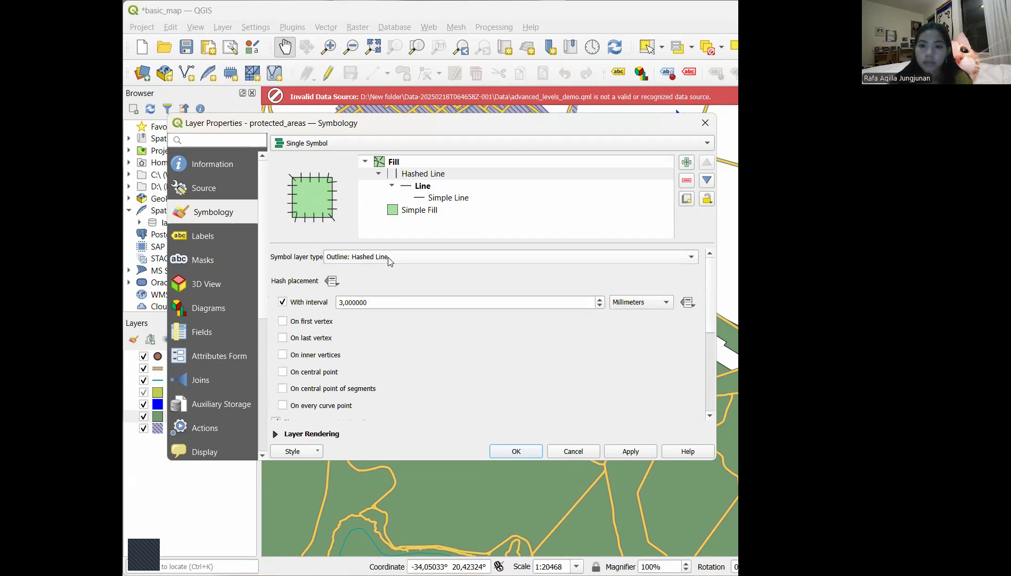
left_click(389, 258)
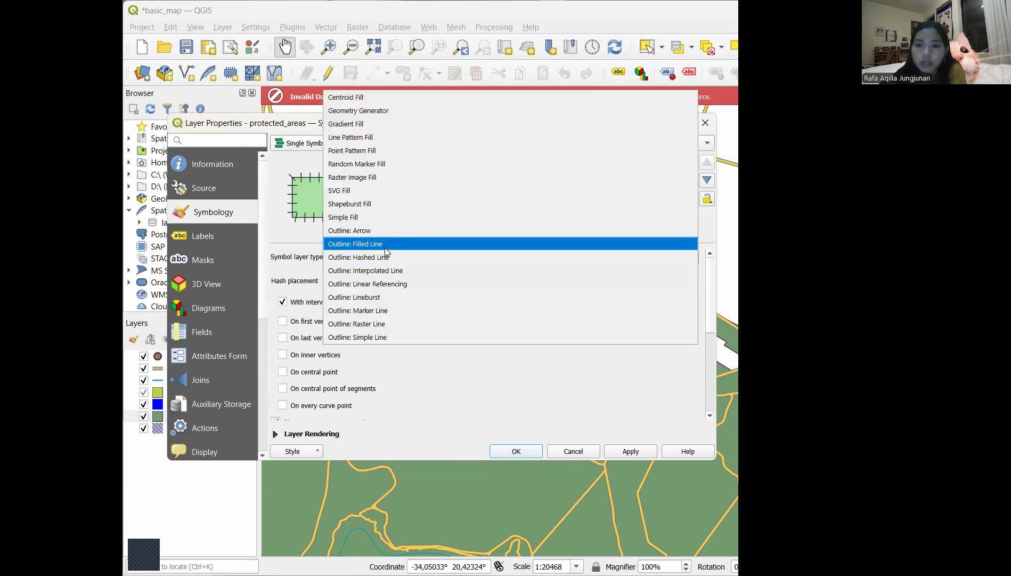
left_click(387, 246)
left_click(387, 259)
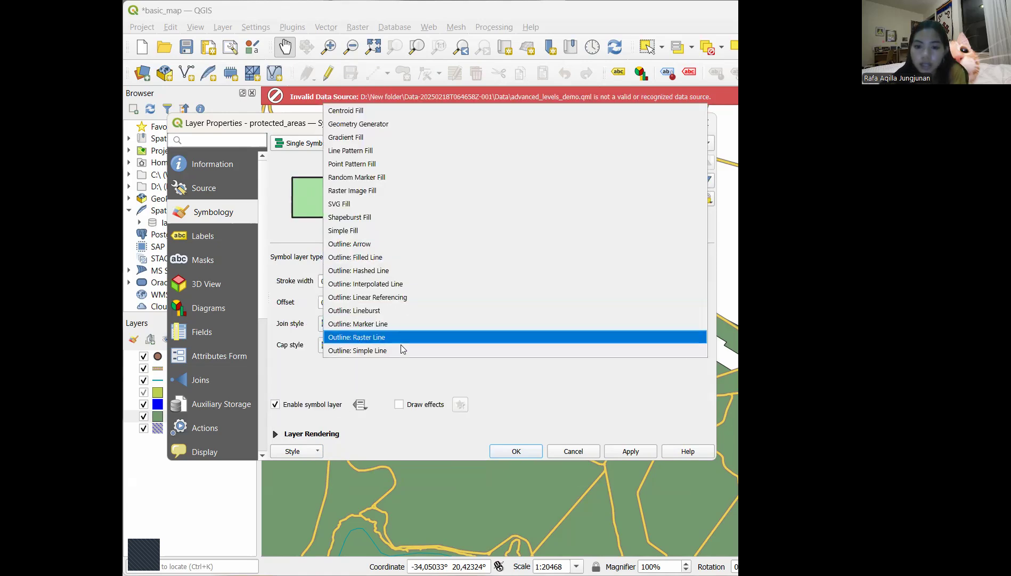
left_click(400, 345)
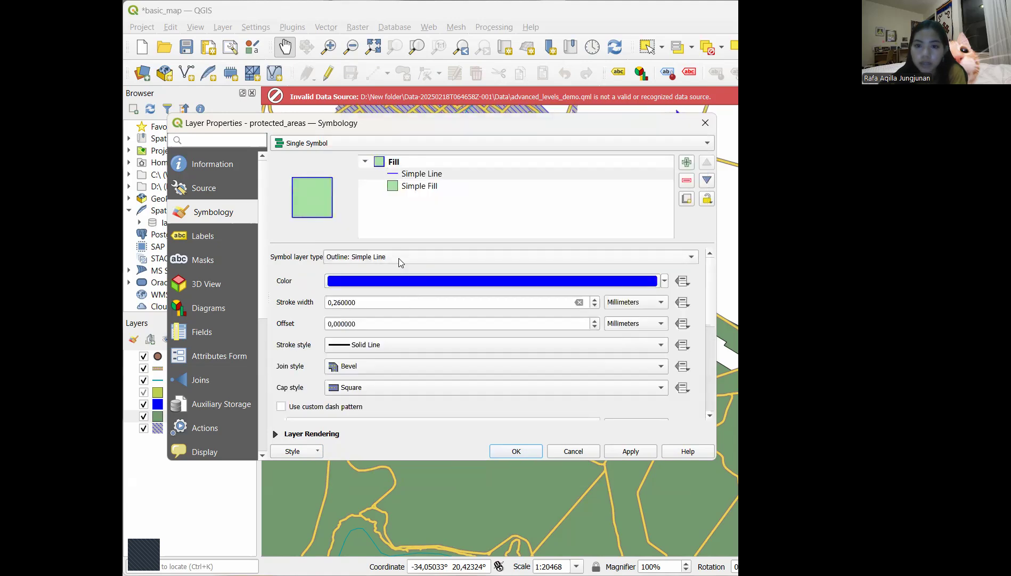
left_click(398, 258)
left_click(395, 244)
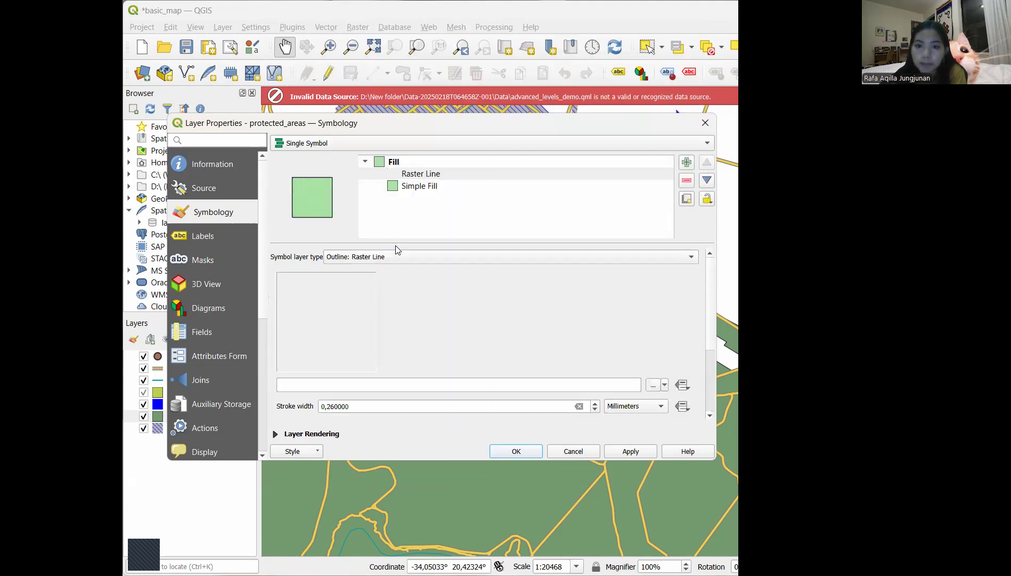
Change the protected_areas layer's upper symbol layer to Outline: Marker Line and give its simple marker a bright green fill color
left_click(394, 259)
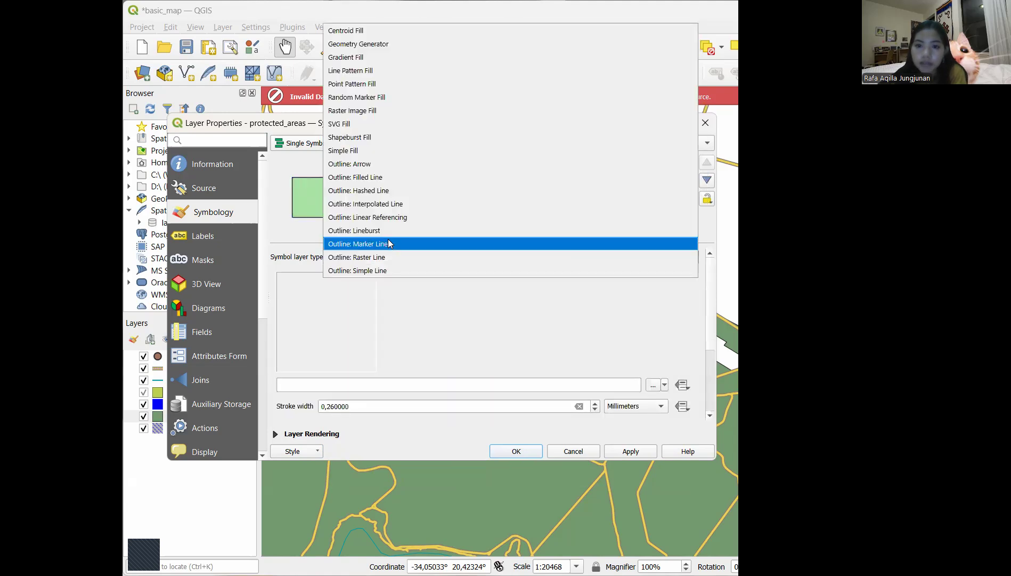
left_click(389, 243)
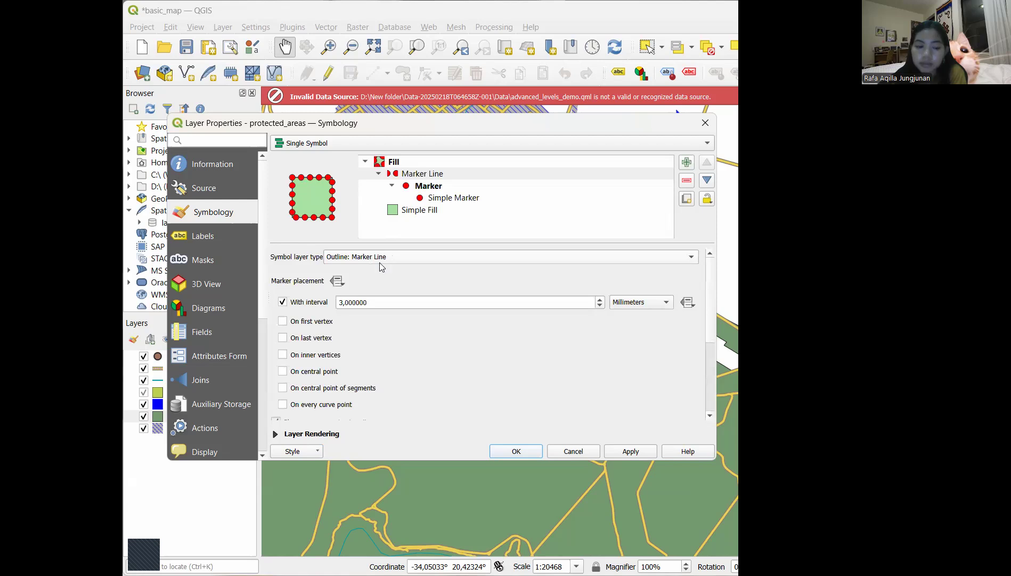
left_click(422, 198)
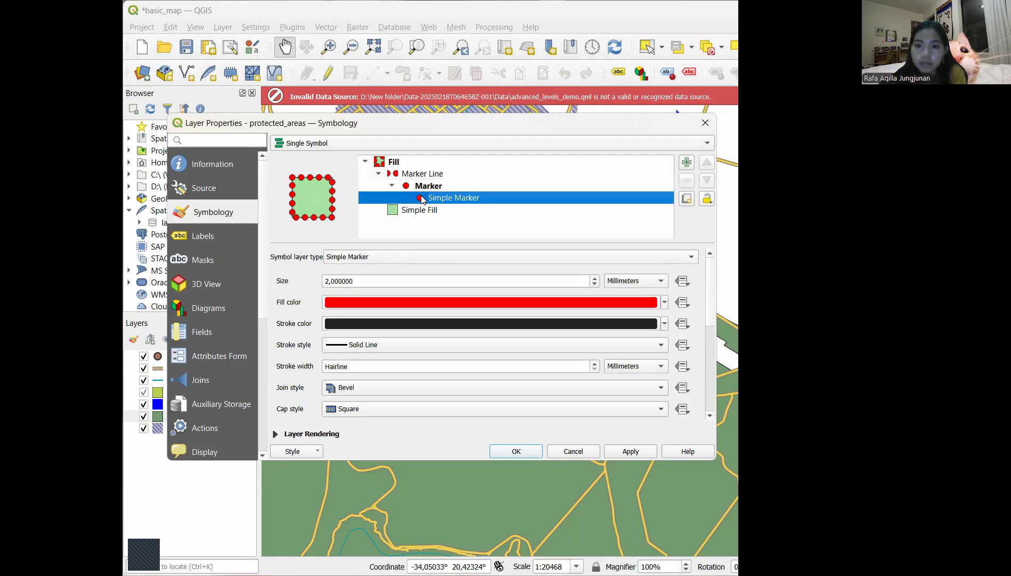
left_click(664, 302)
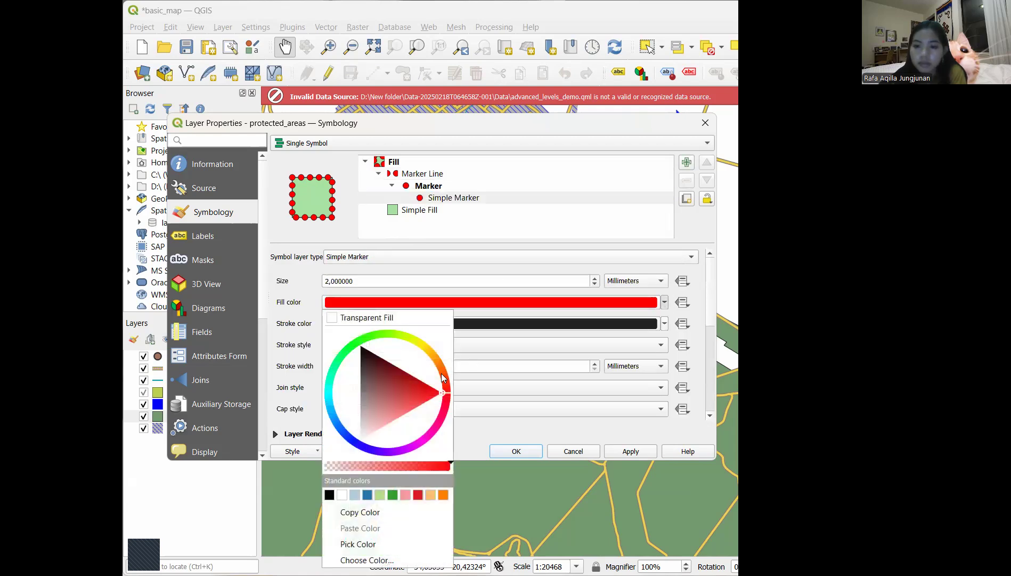
left_click(356, 365)
left_click(335, 360)
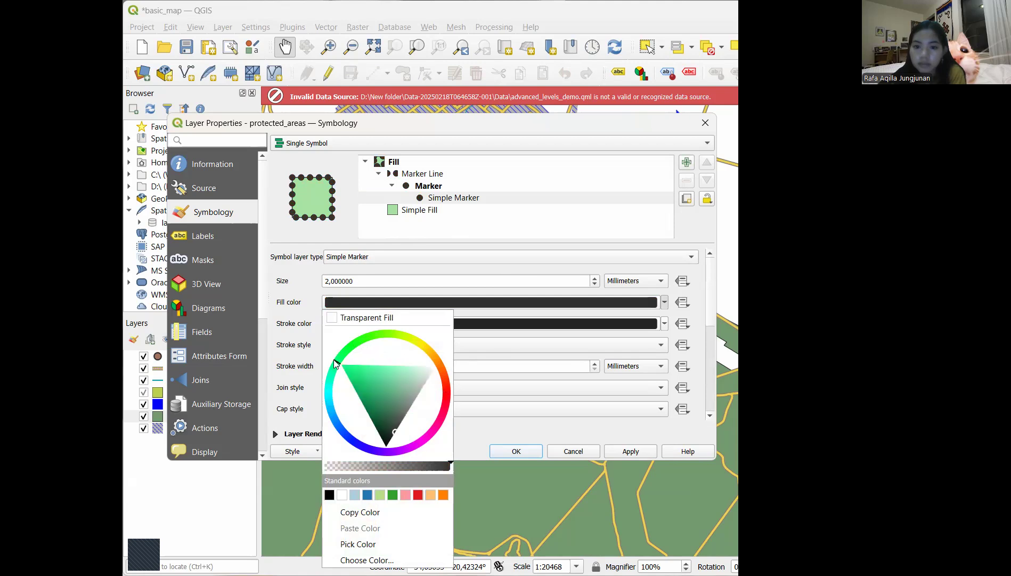
left_click(386, 379)
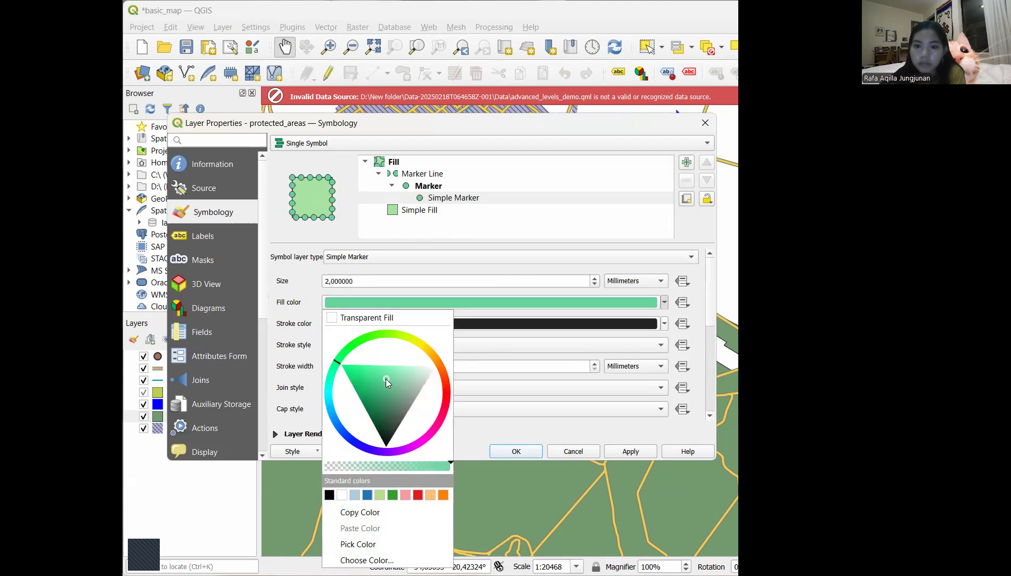
left_click_drag(385, 378, 361, 368)
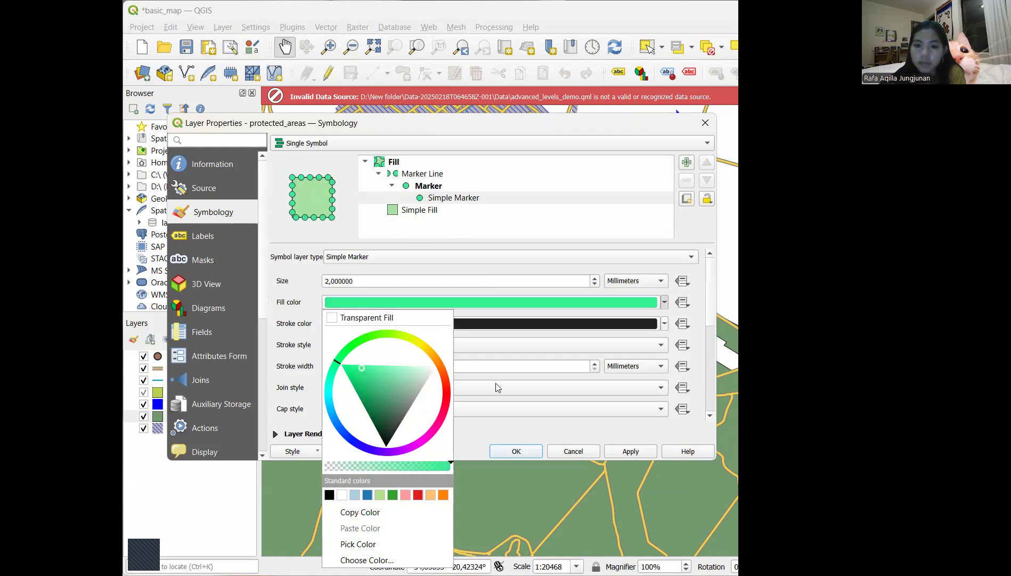
left_click(532, 427)
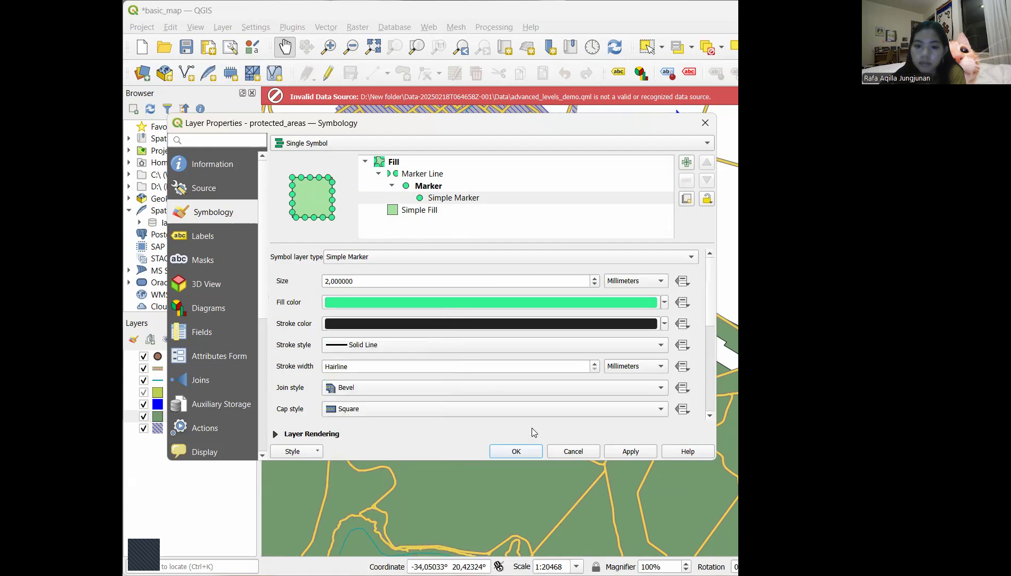
Apply the green marker line outline symbology to the protected_areas layer on the map
left_click(469, 177)
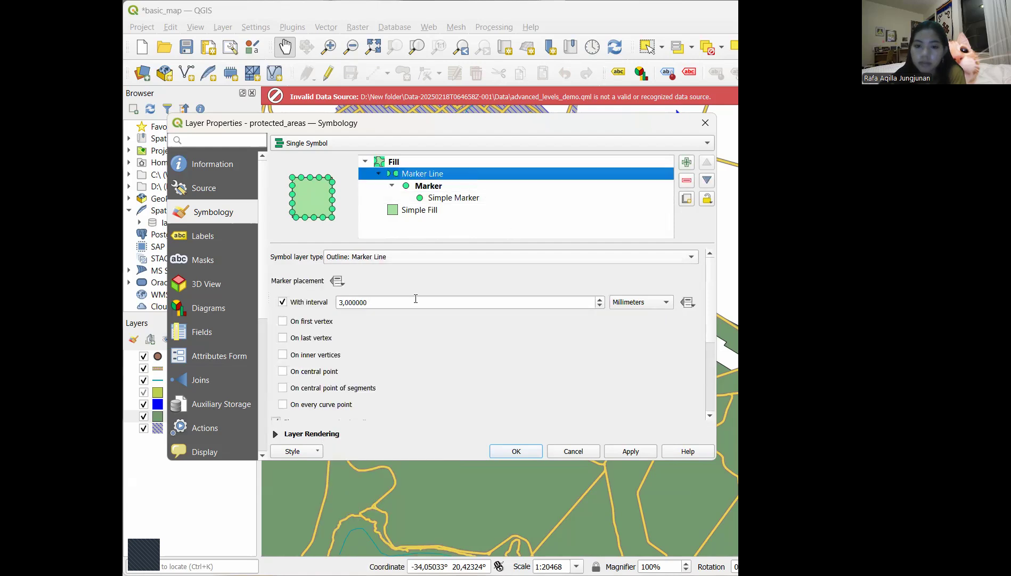
scroll(412, 373, "down", 3)
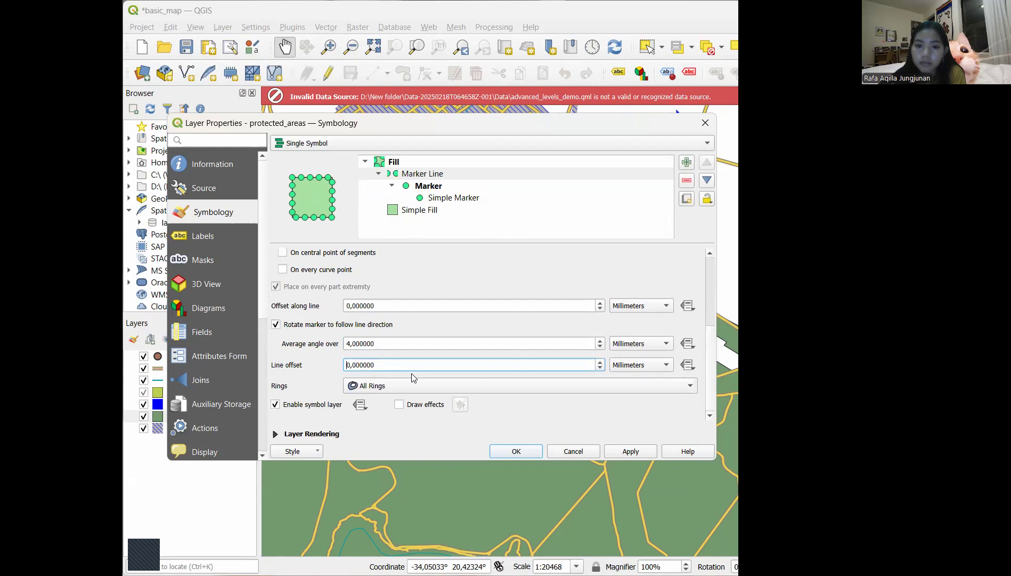
left_click(509, 451)
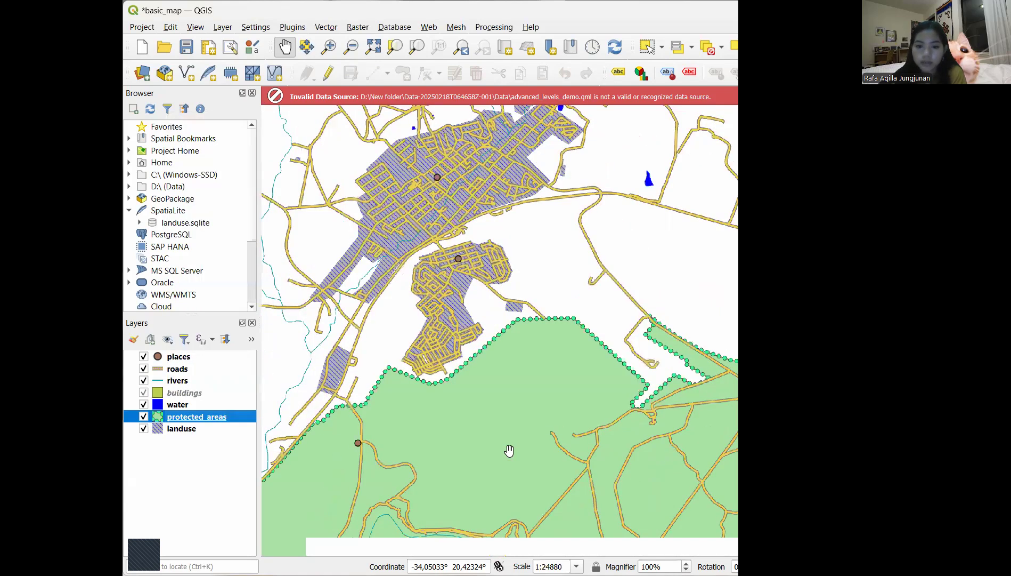
scroll(509, 450, "down", 1)
scroll(516, 441, "down", 1)
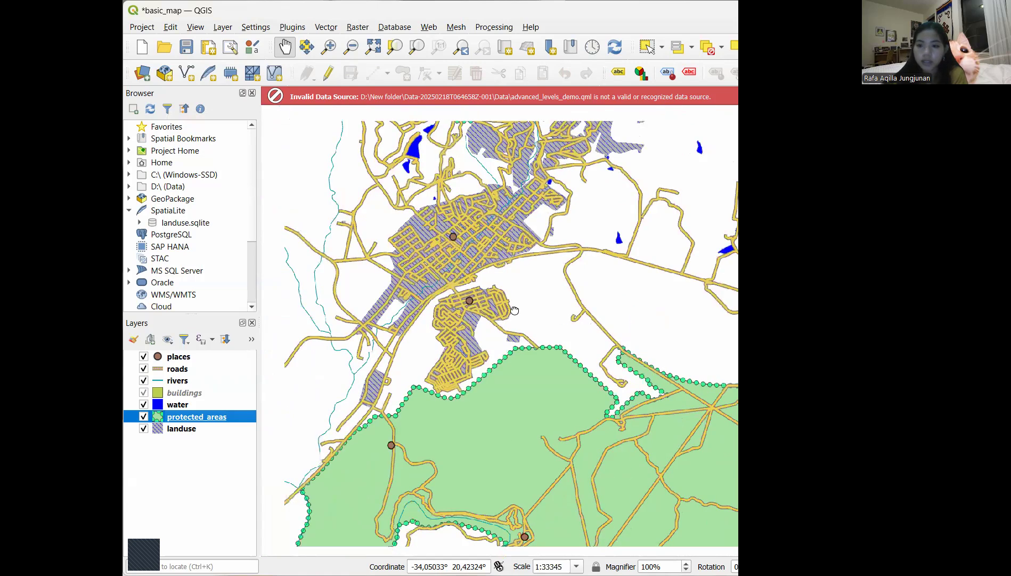
left_click_drag(622, 317, 515, 309)
scroll(515, 309, "down", 1)
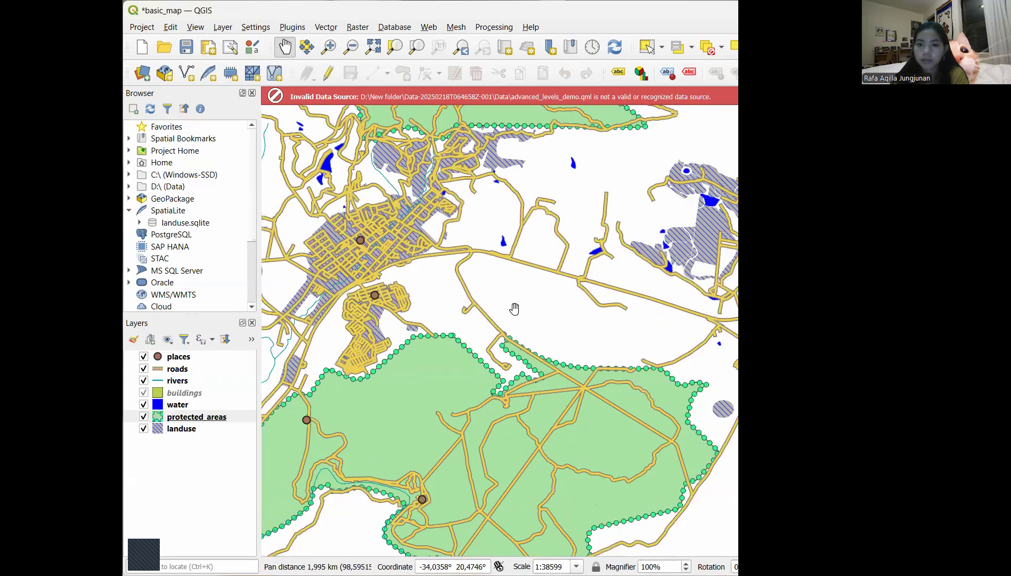
scroll(515, 309, "down", 1)
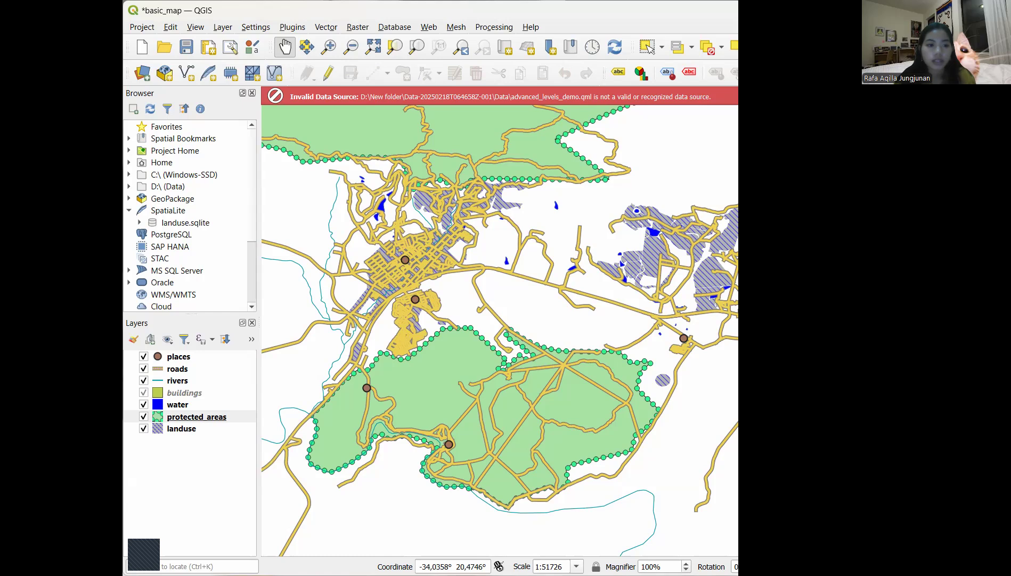
Change the water layer's simple fill to a Geometry Generator with geometry type Point / MultiPoint
left_click(186, 407)
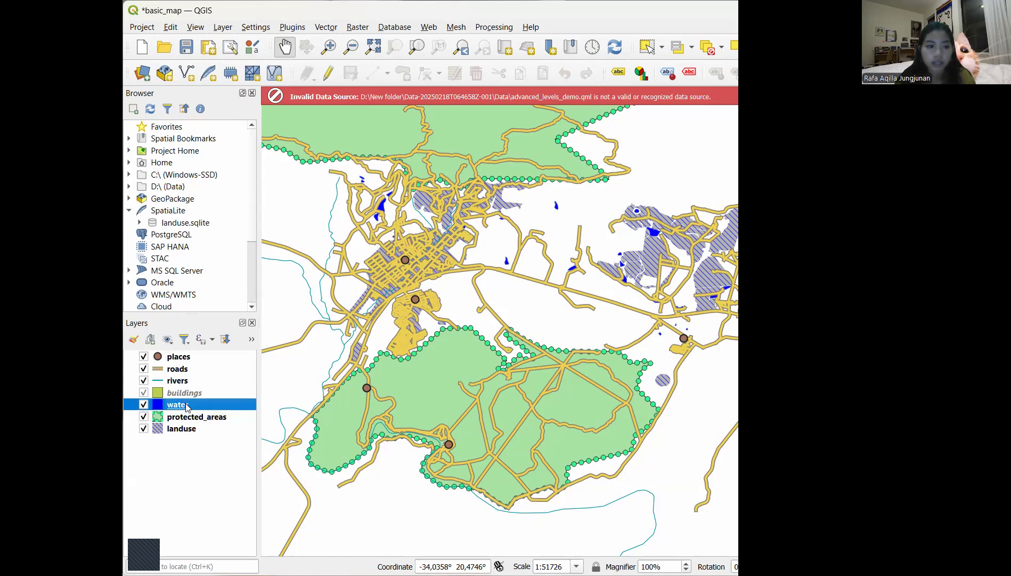
right_click(187, 407)
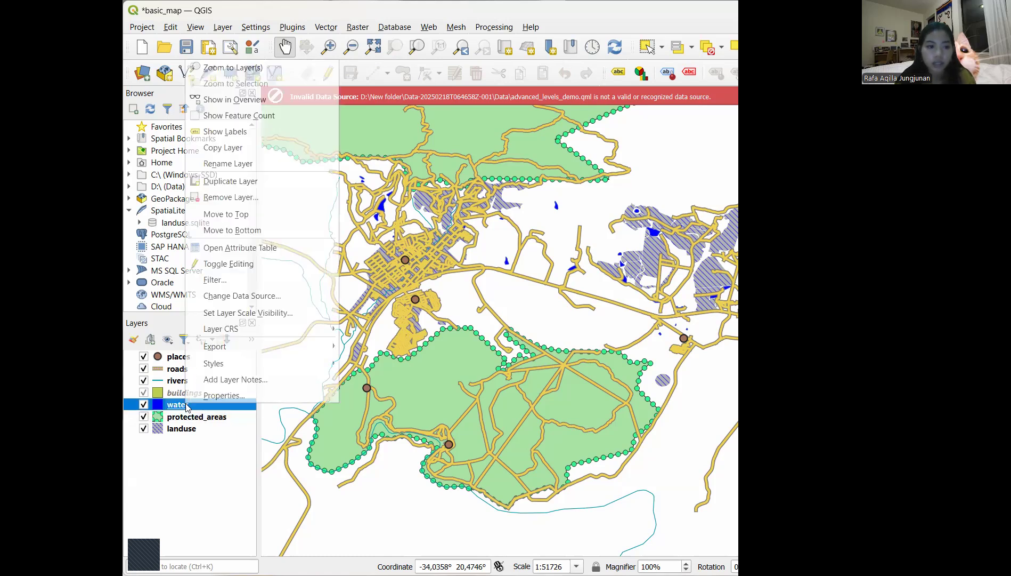
left_click(237, 395)
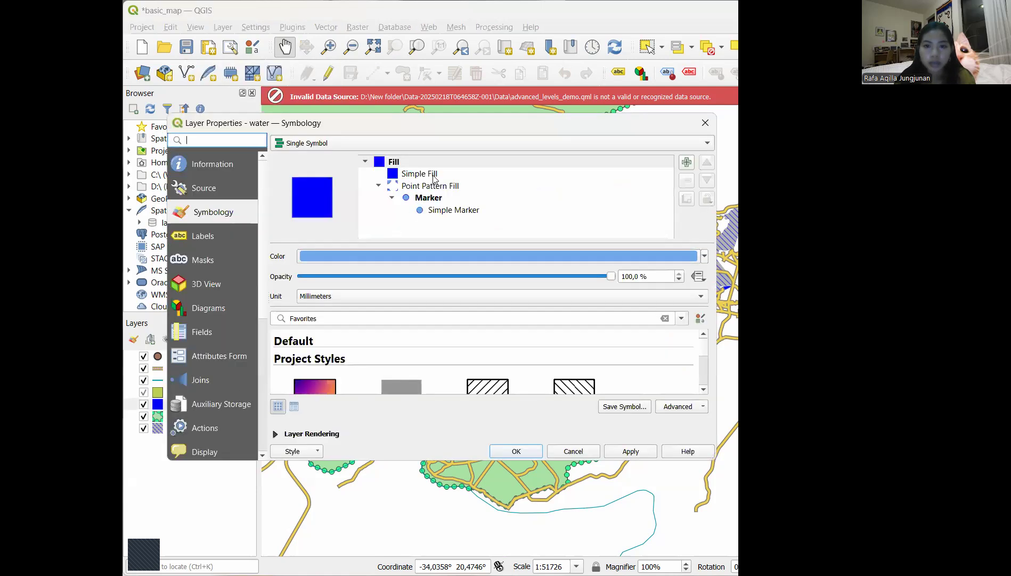
left_click(433, 176)
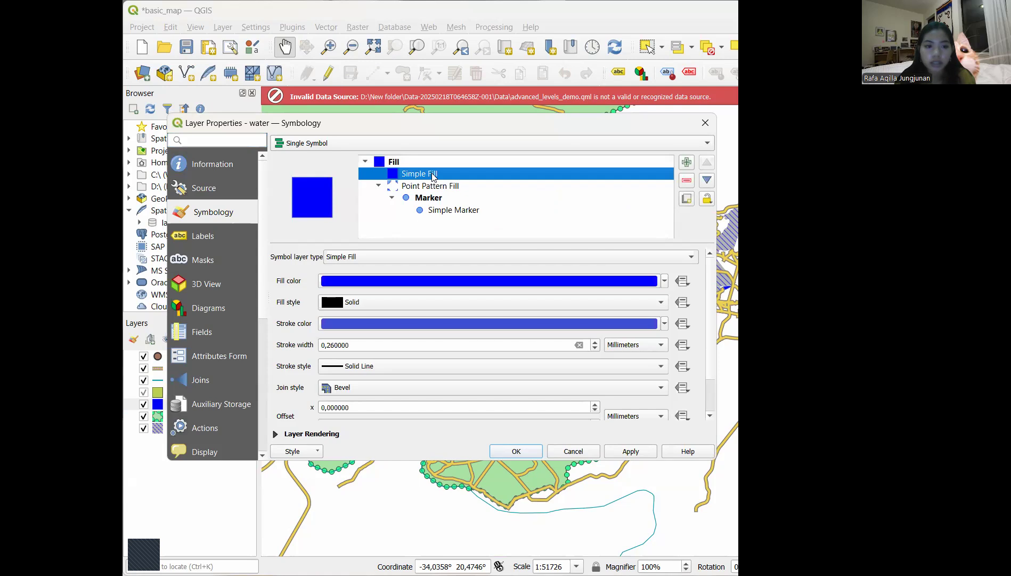
left_click(388, 264)
left_click(381, 258)
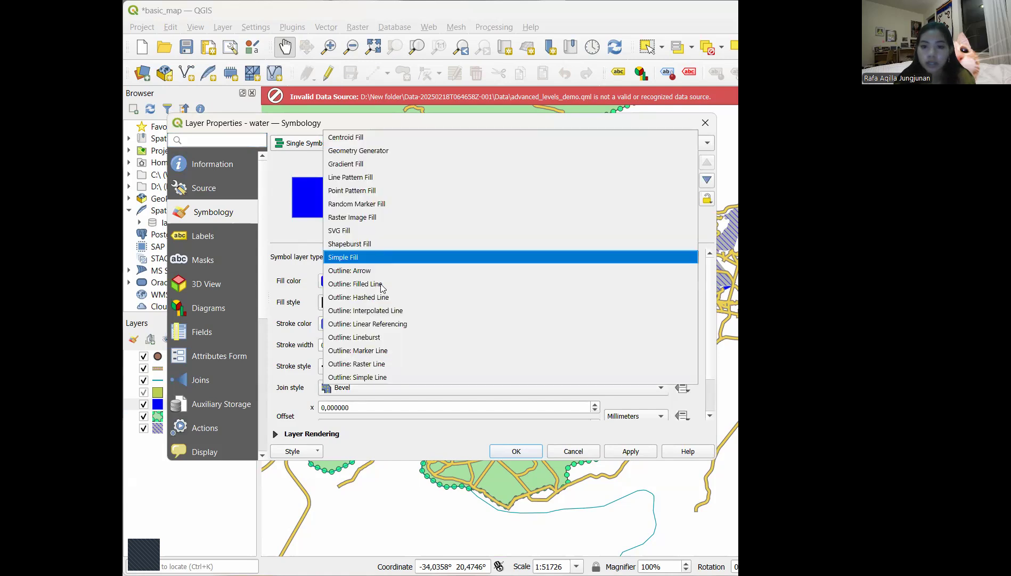
left_click(387, 151)
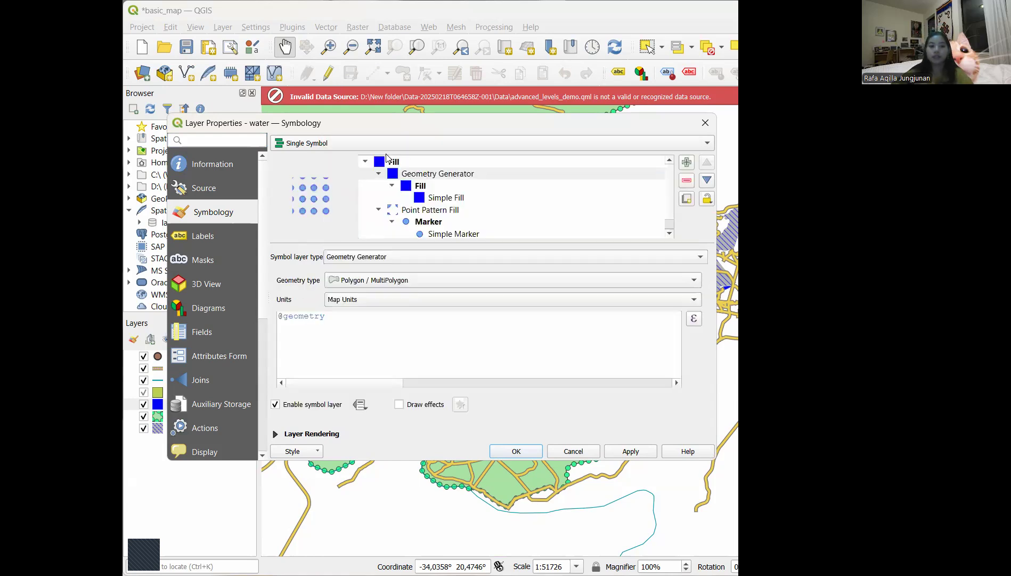
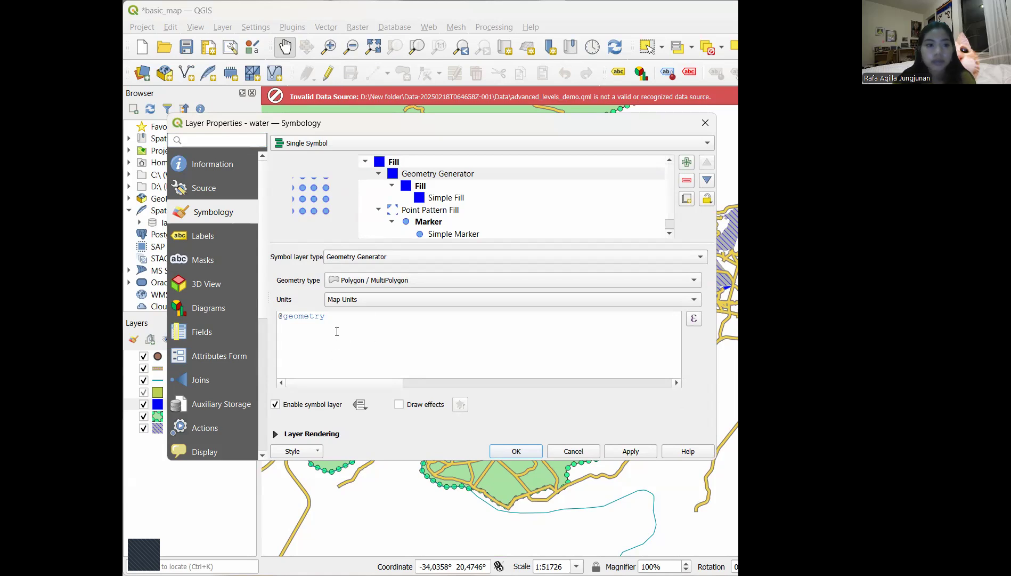
left_click(397, 283)
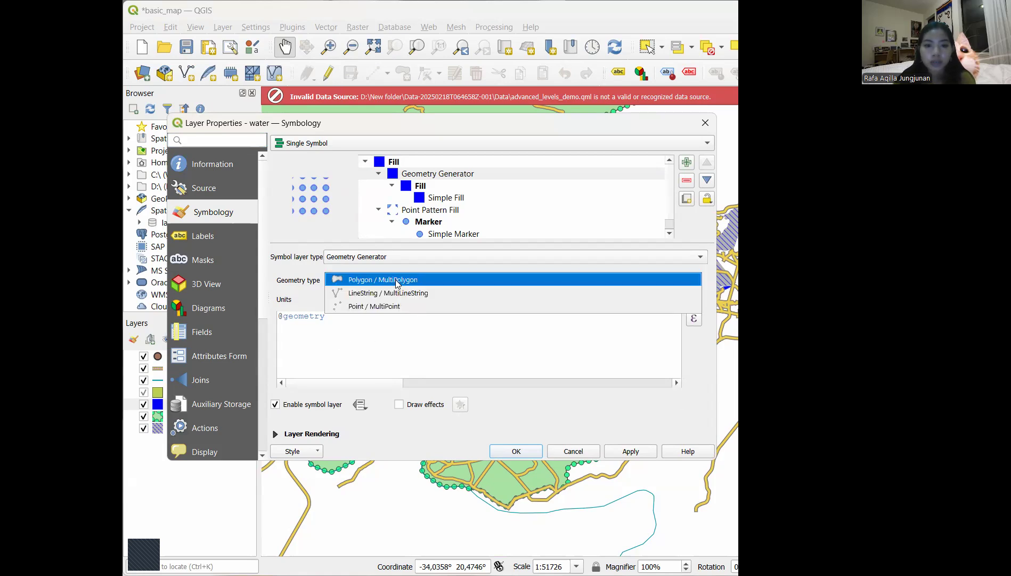
left_click(388, 306)
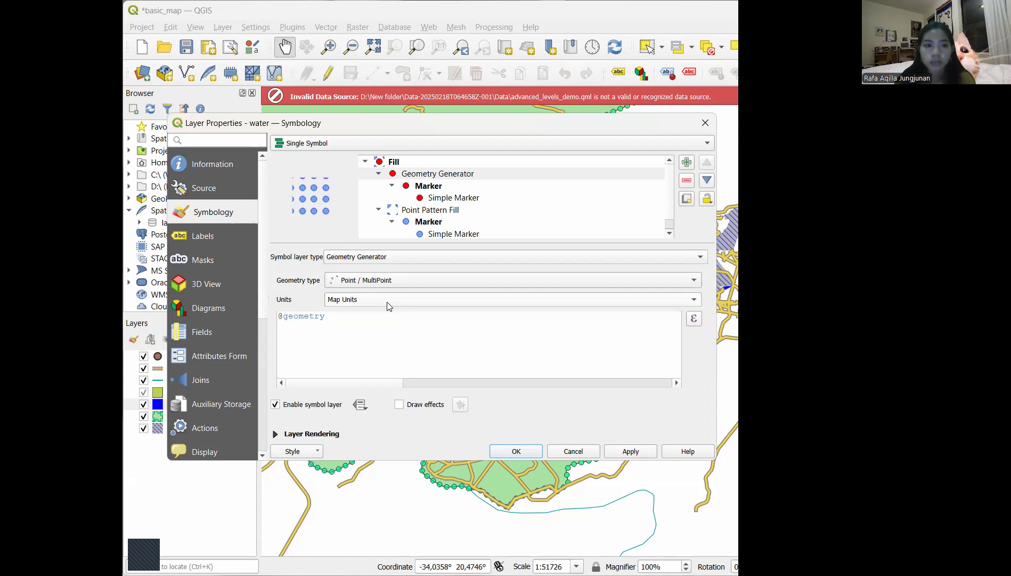
Set the water layer's geometry generator expression to centroid($geometry) and apply the symbology to the map
left_click_drag(336, 319, 263, 319)
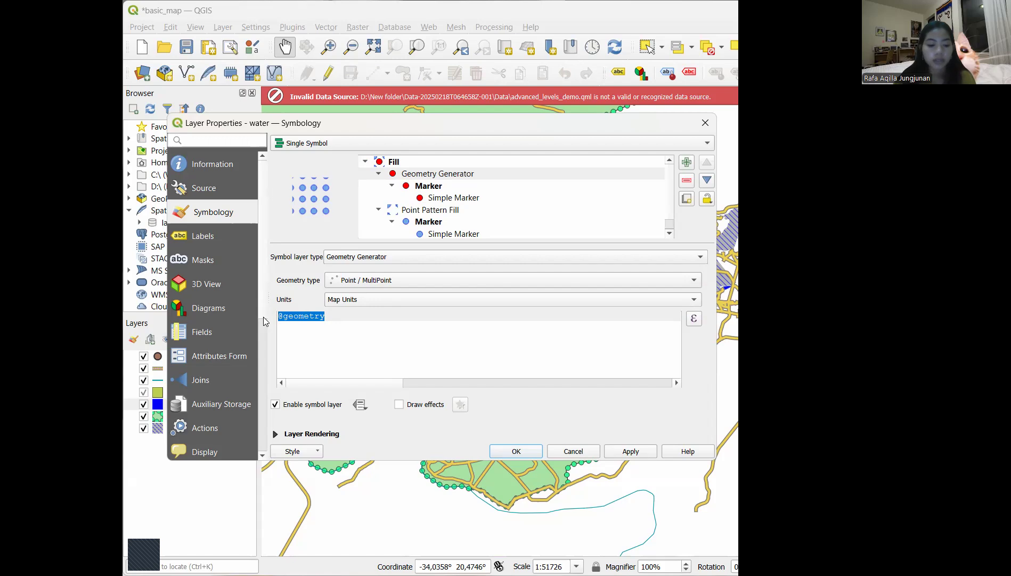
type("centro")
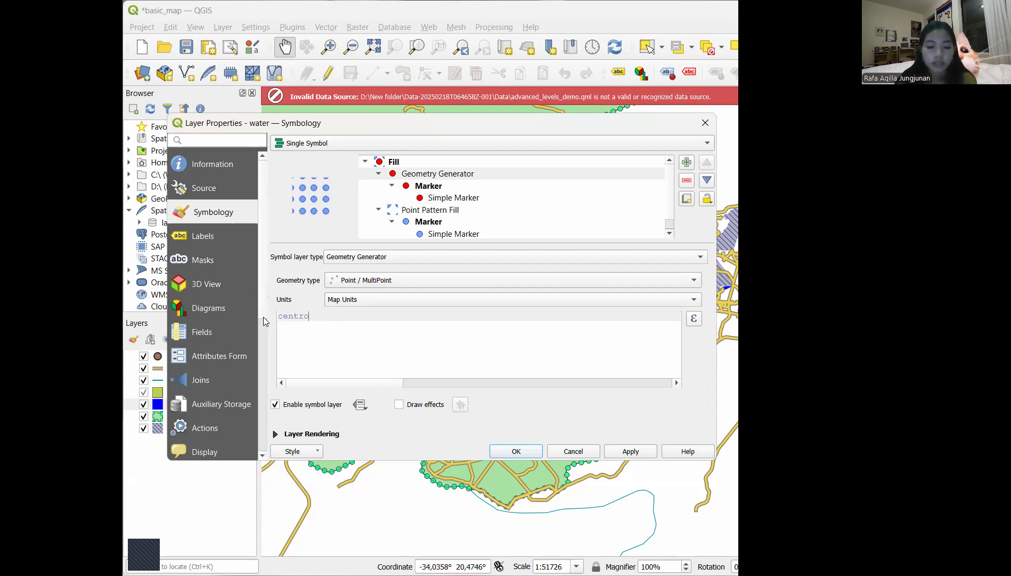
type("id(")
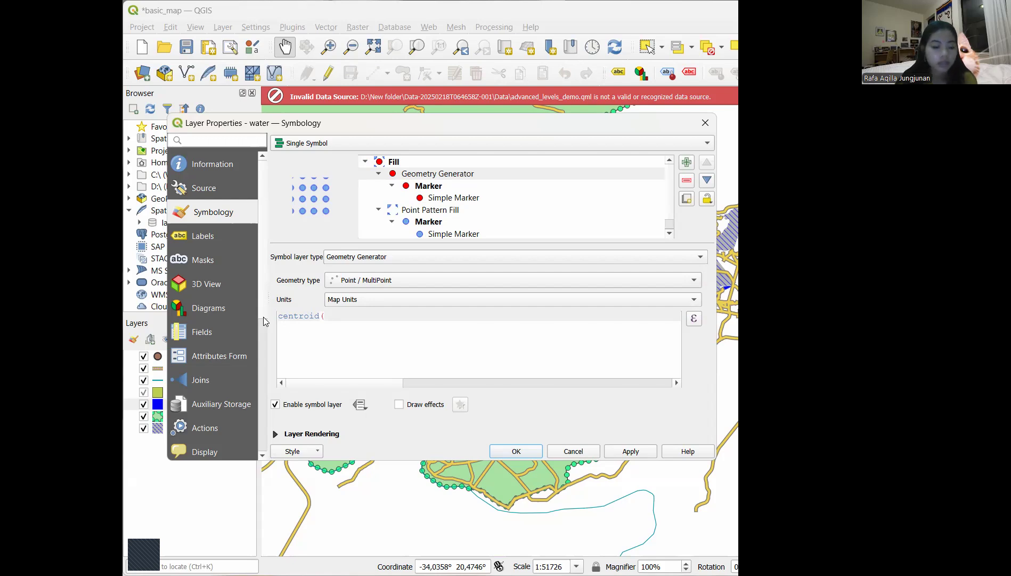
type("$")
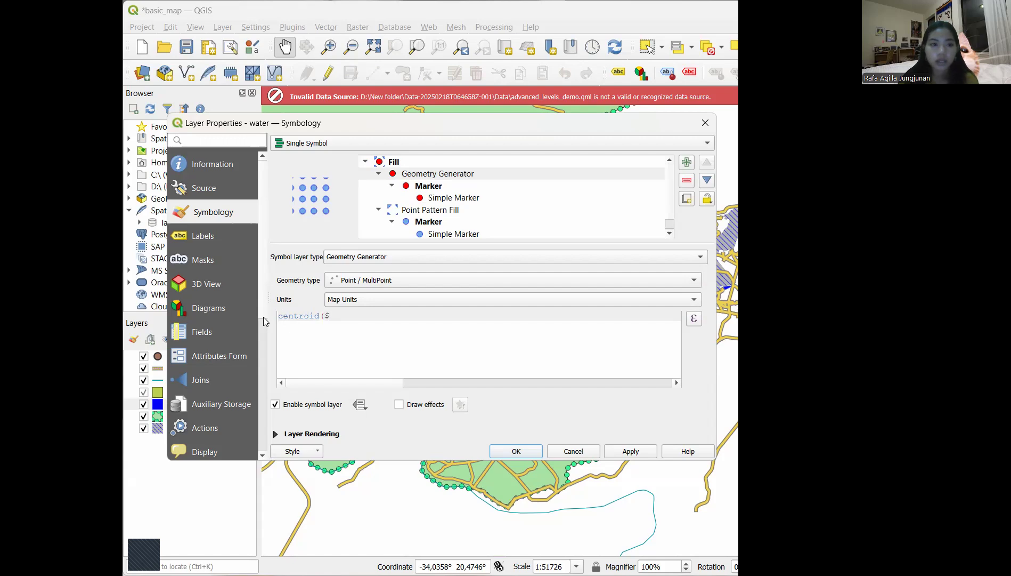
type("geome")
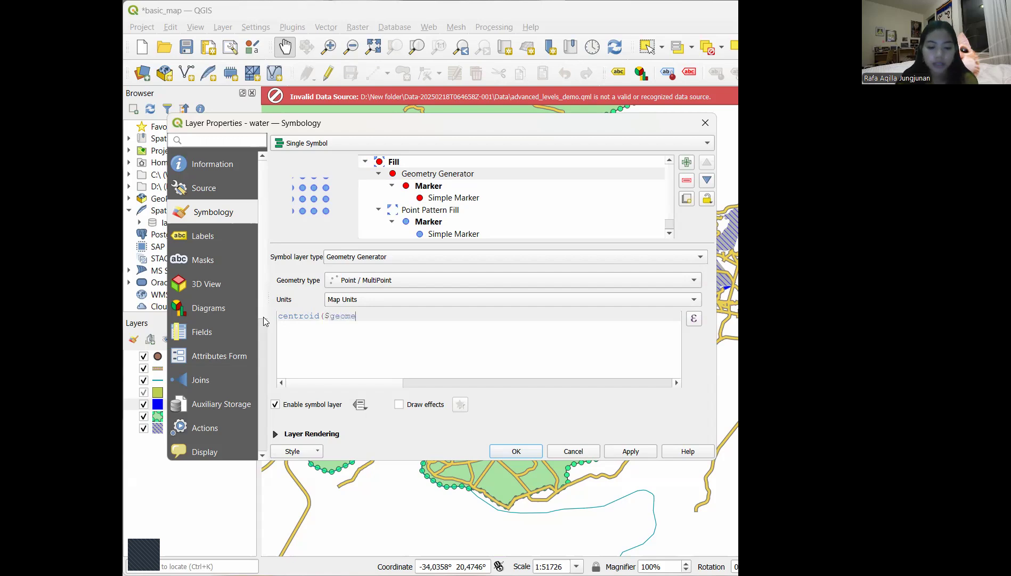
type("try)")
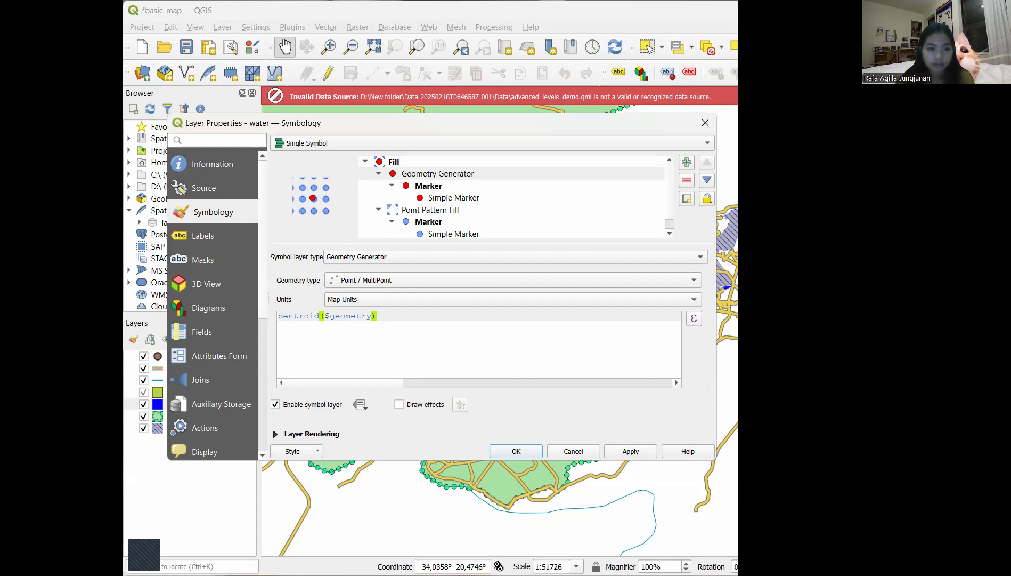
left_click(518, 450)
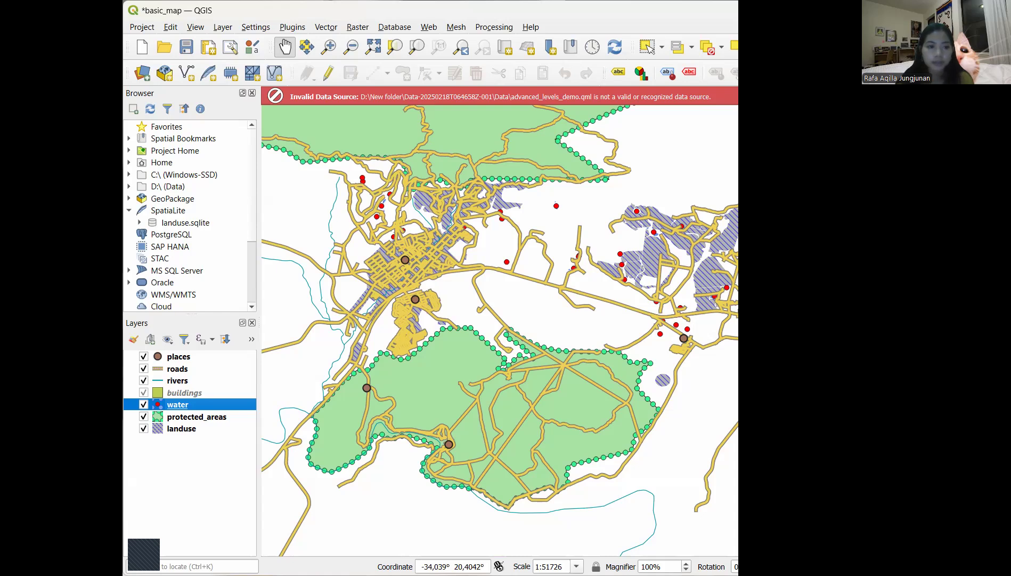
Hide every layer except water and move the water layer above buildings in the layer order
key("alt+Tab")
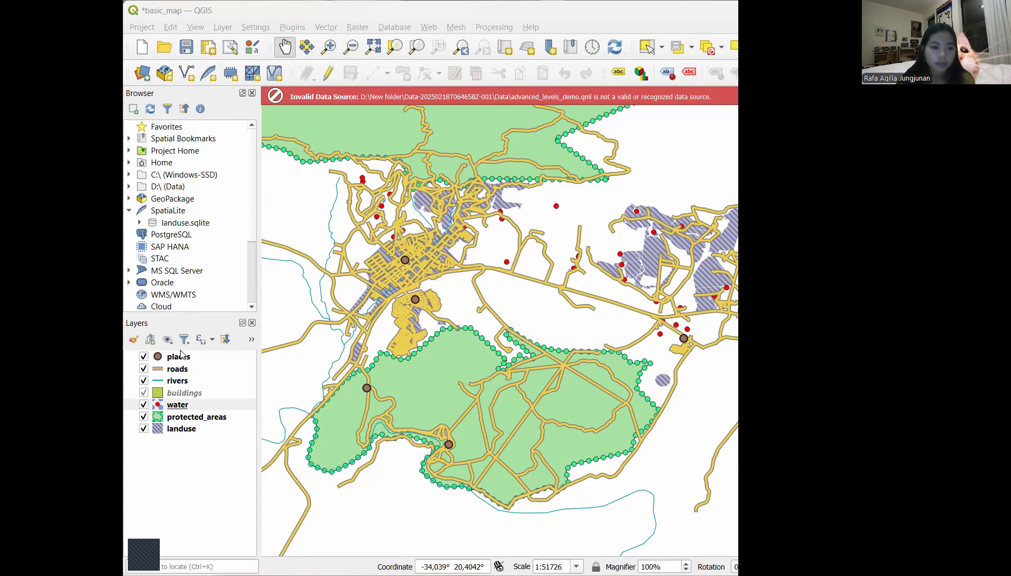
left_click_drag(325, 368, 591, 320)
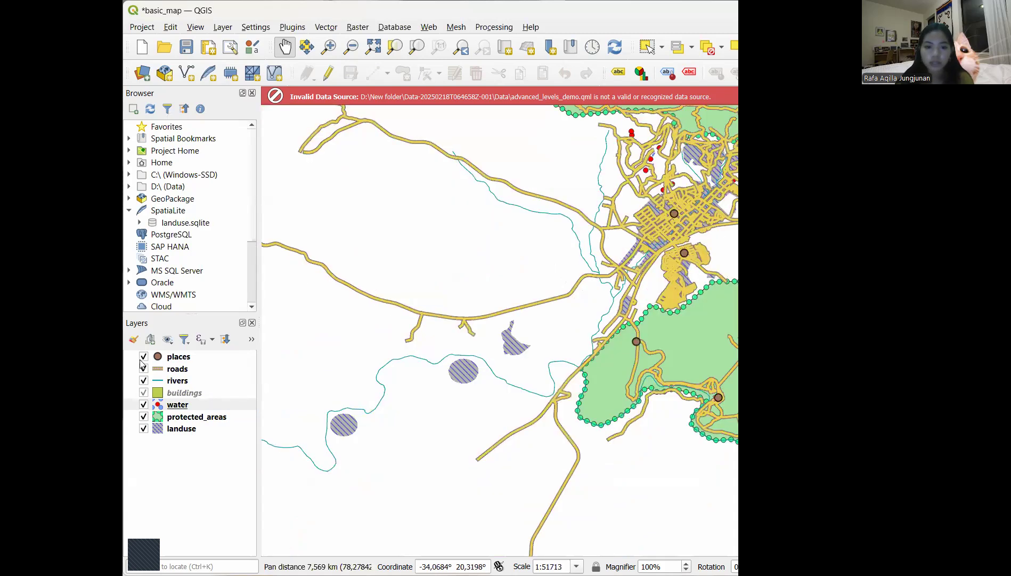
left_click(143, 356)
left_click(144, 368)
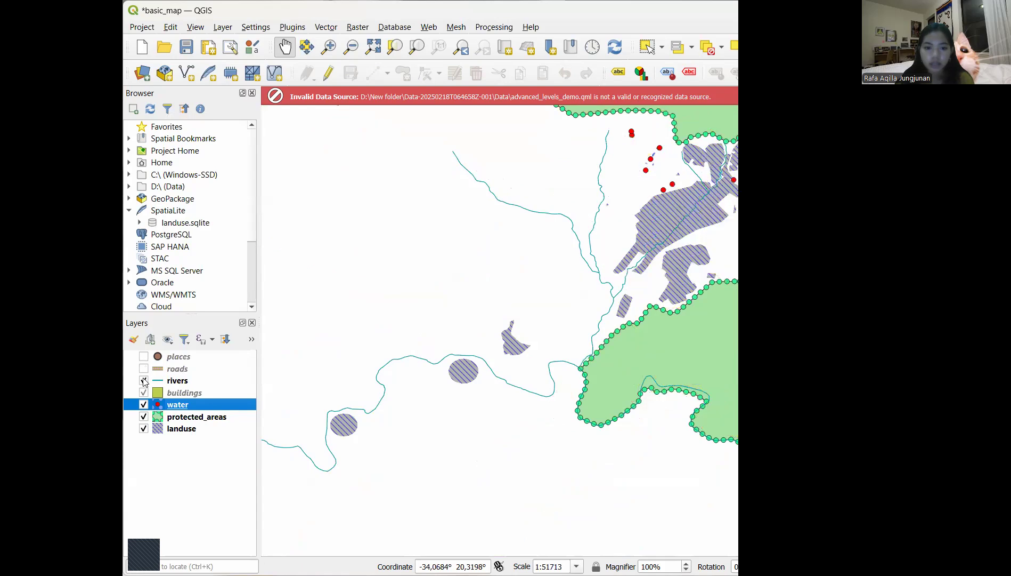
left_click(143, 385)
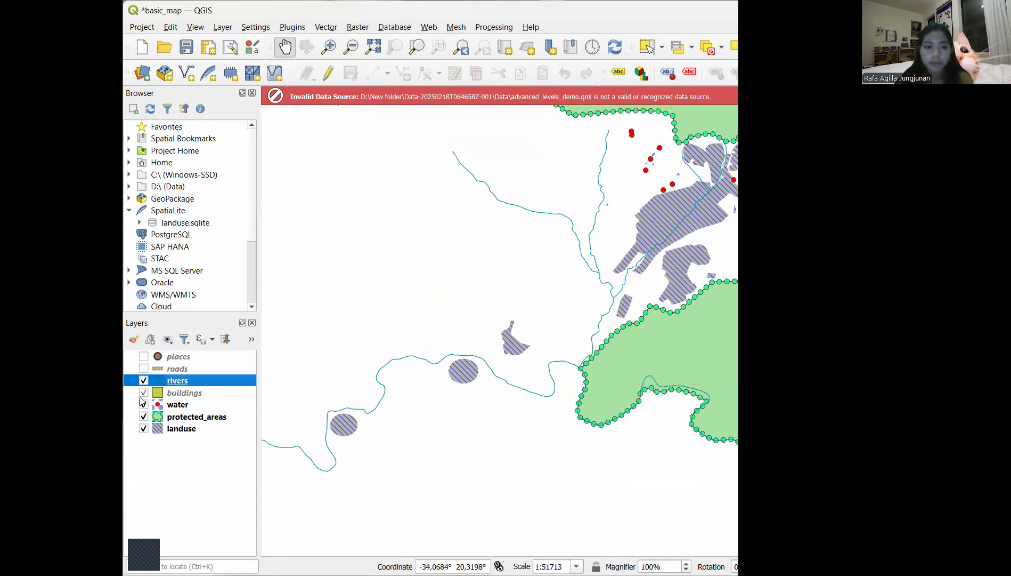
left_click_drag(167, 403, 177, 409)
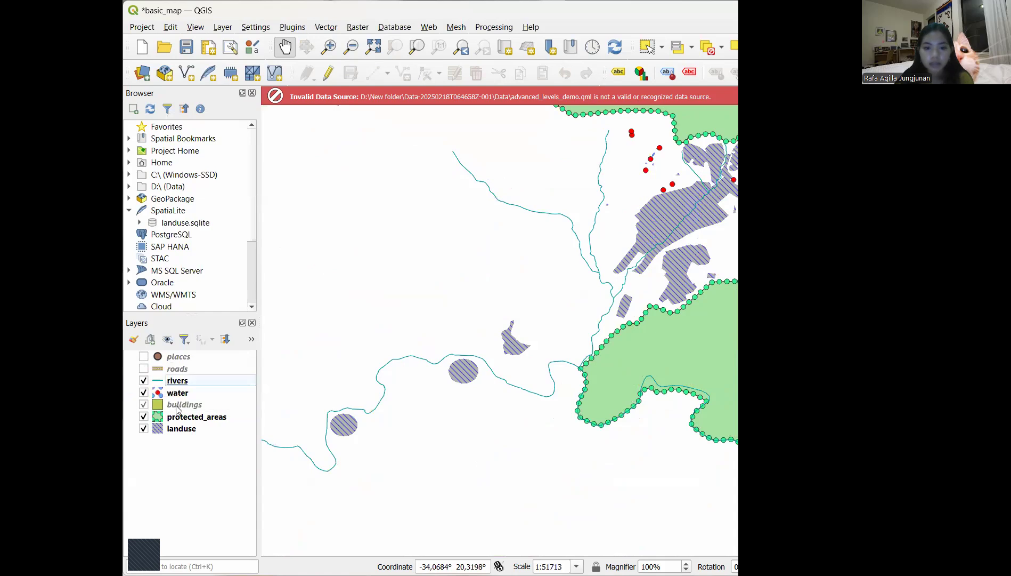
left_click(144, 381)
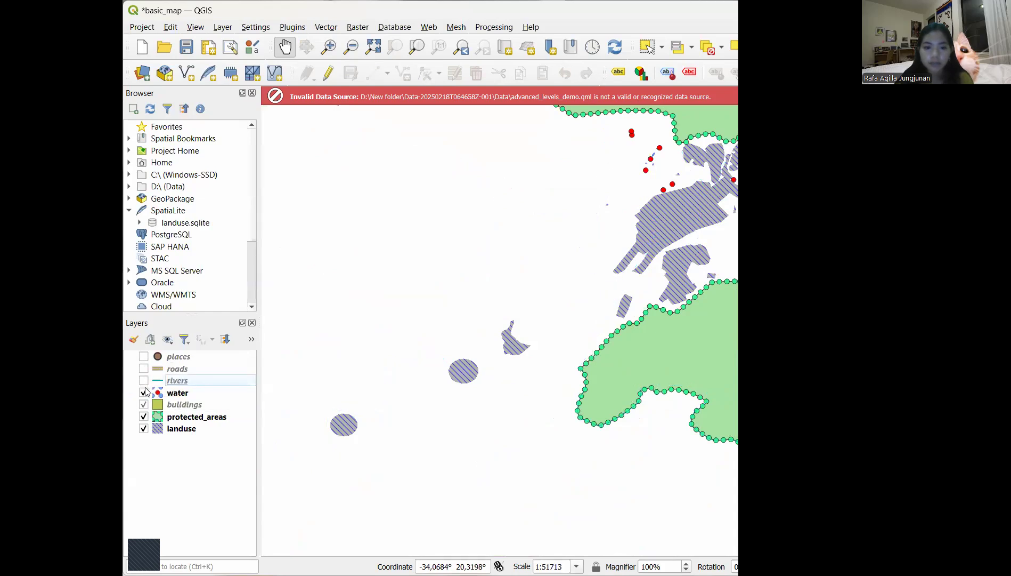
left_click(144, 416)
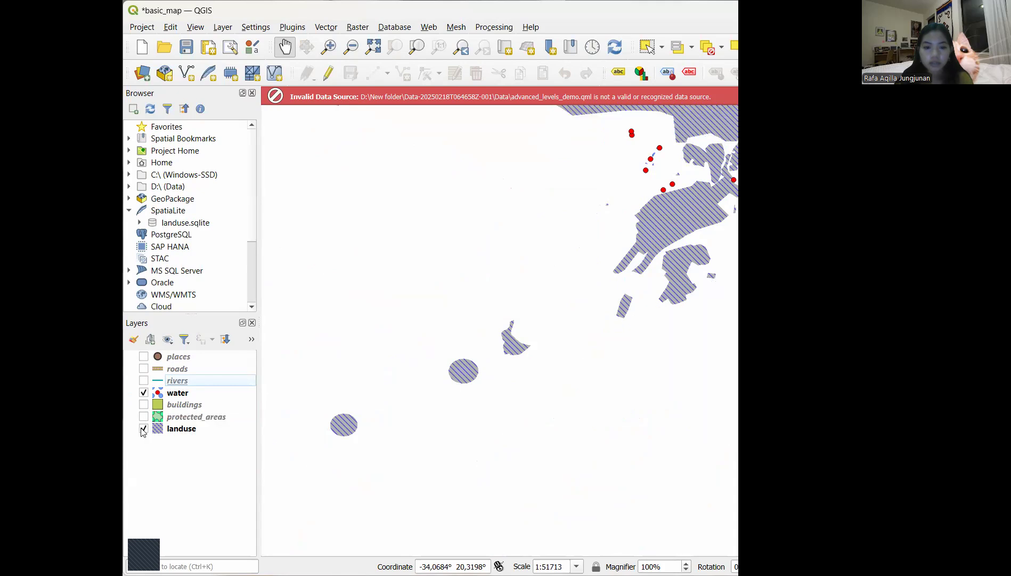
left_click(143, 429)
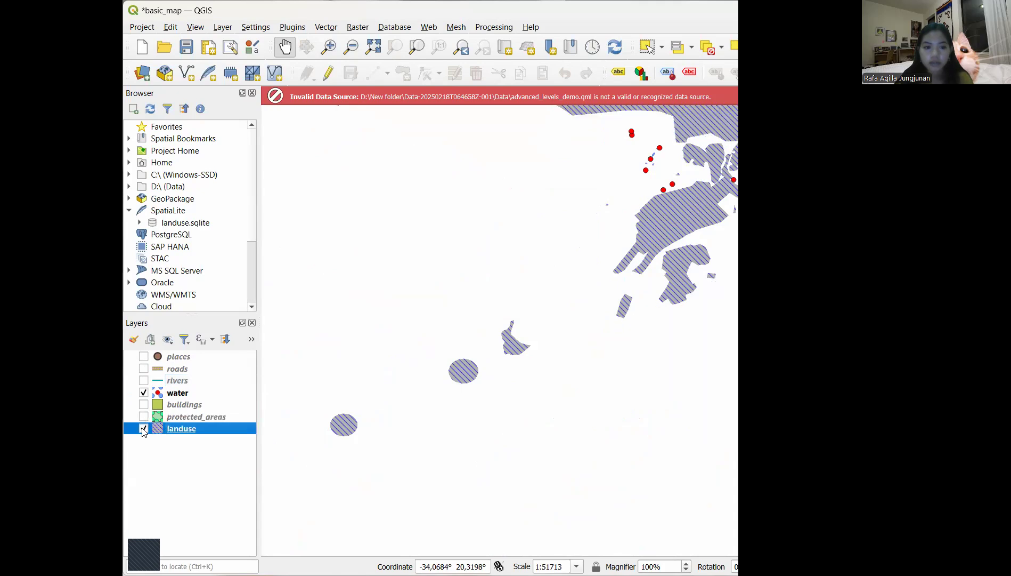
Reorder the hidden layers so landuse sits above protected_areas and rivers comes first, followed by places and roads
left_click_drag(177, 417, 178, 435)
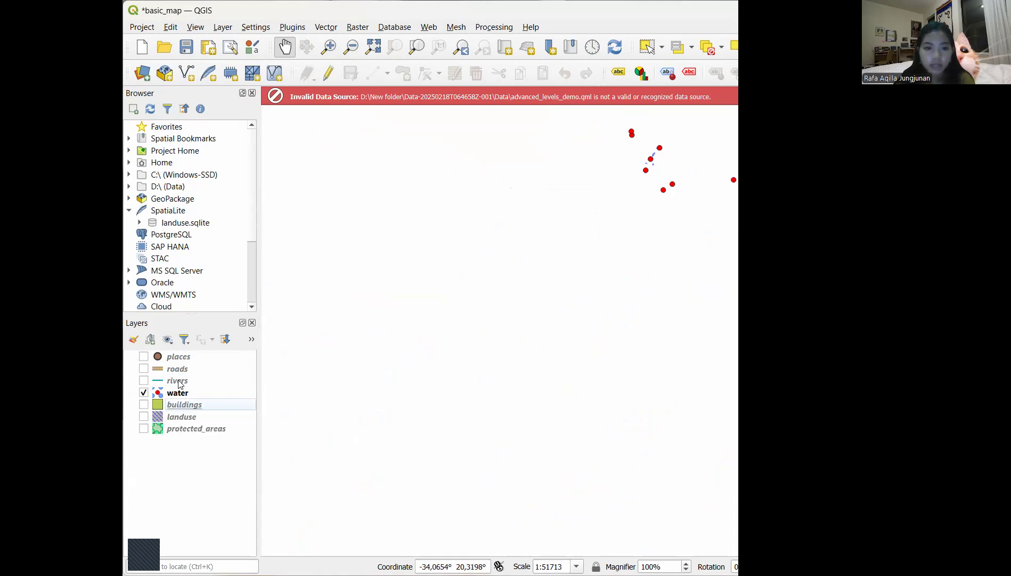
left_click(179, 382)
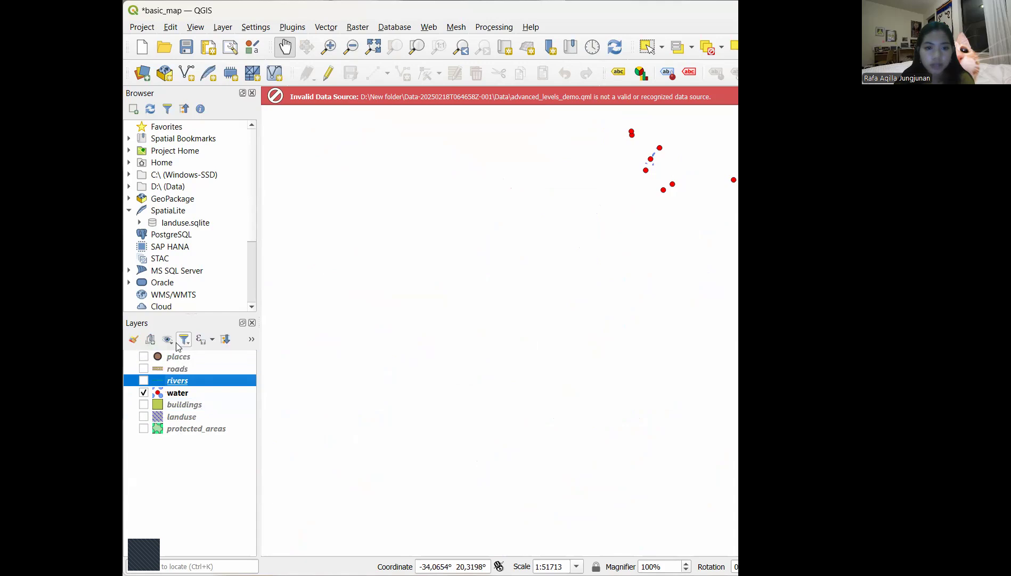
left_click_drag(176, 382, 172, 361)
left_click(172, 356)
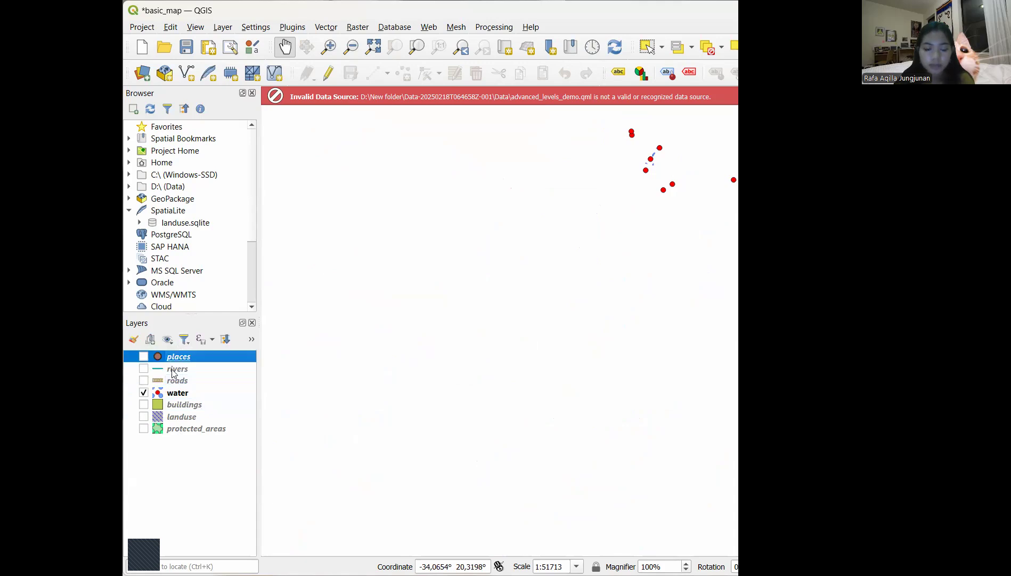
double_click(180, 356)
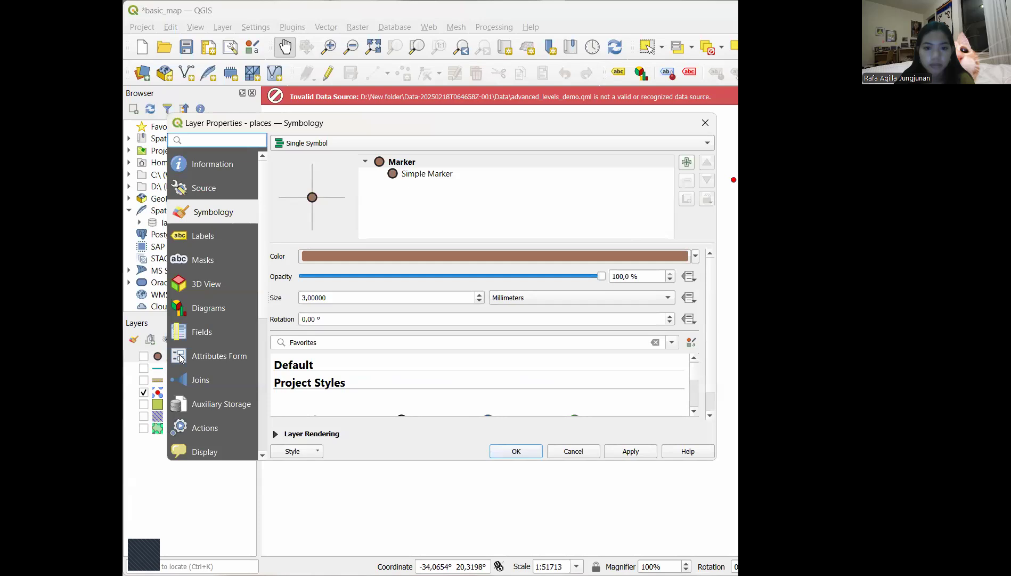
left_click(573, 451)
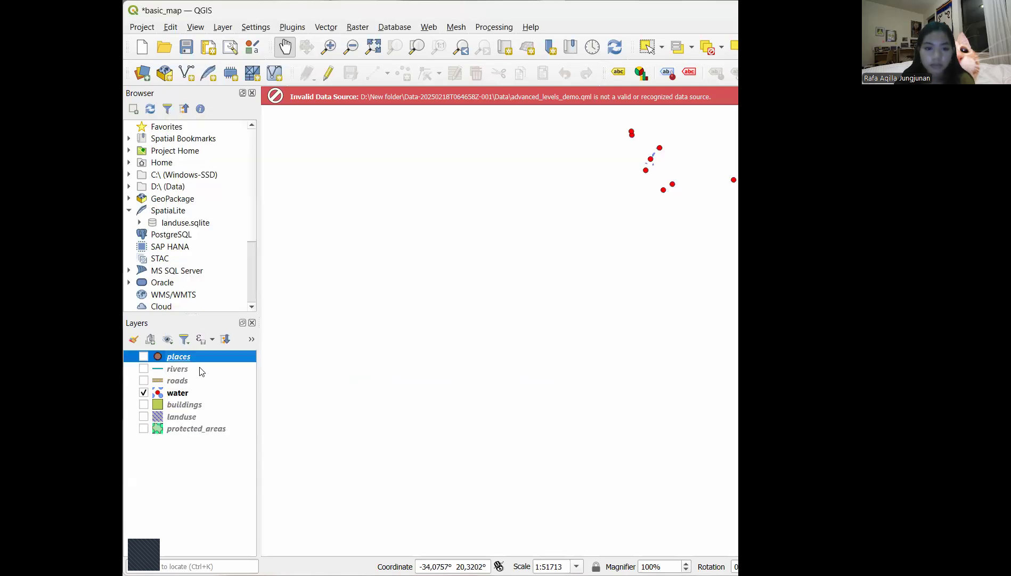
mouse_move(199, 357)
left_mouse_down()
mouse_move(192, 390)
mouse_move(193, 375)
left_mouse_up()
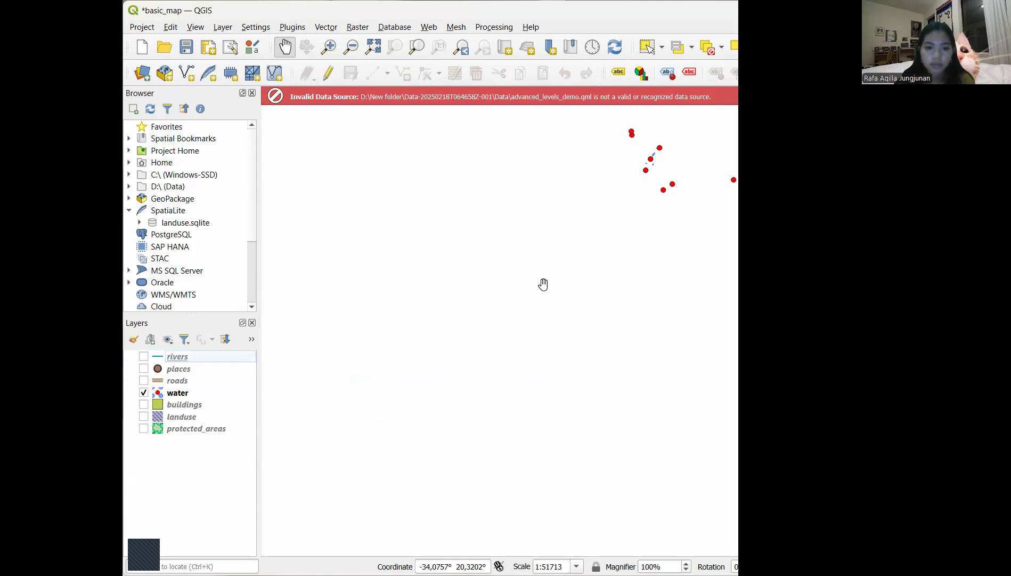
Examine the water layer's centroid markers across their full extent on the map and select the water layer
left_click_drag(594, 278, 300, 351)
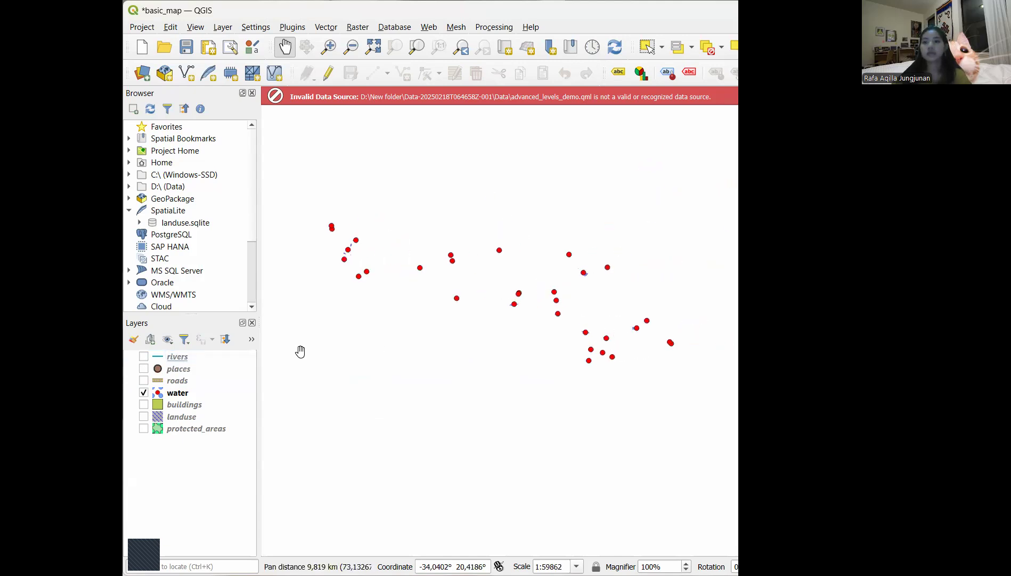
left_click_drag(547, 355, 458, 360)
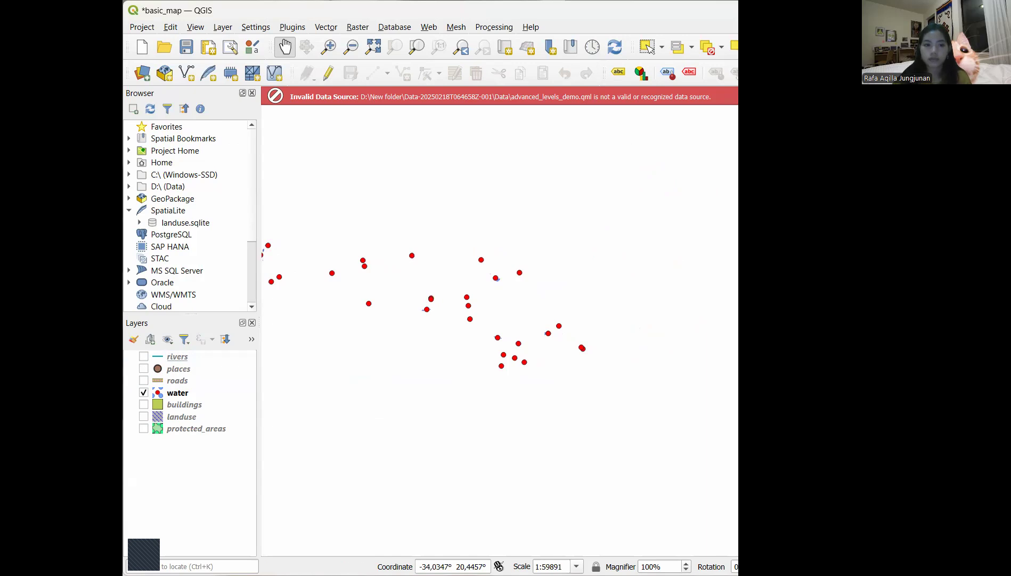
scroll(364, 307, "down", 1)
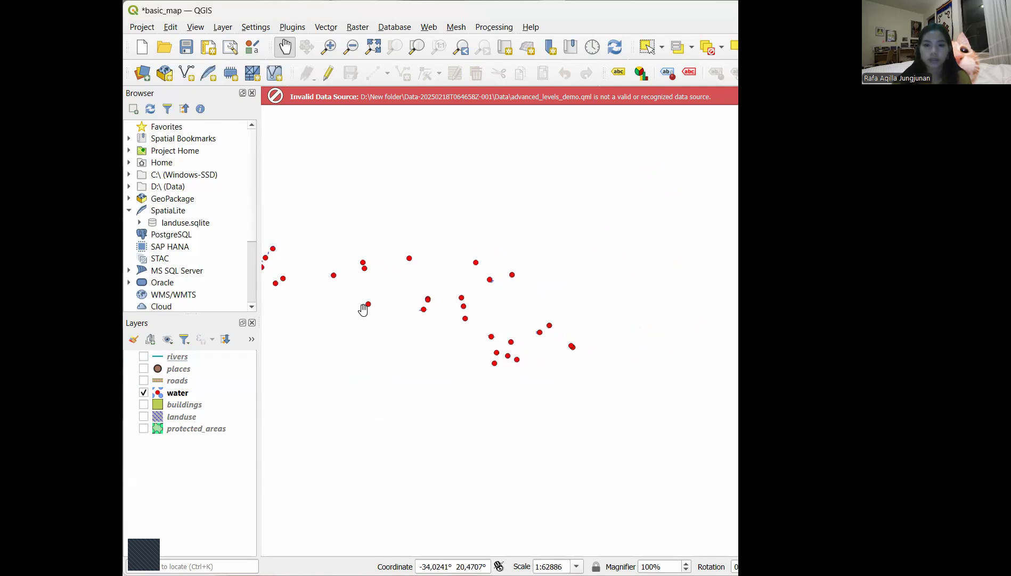
left_click_drag(423, 313, 494, 313)
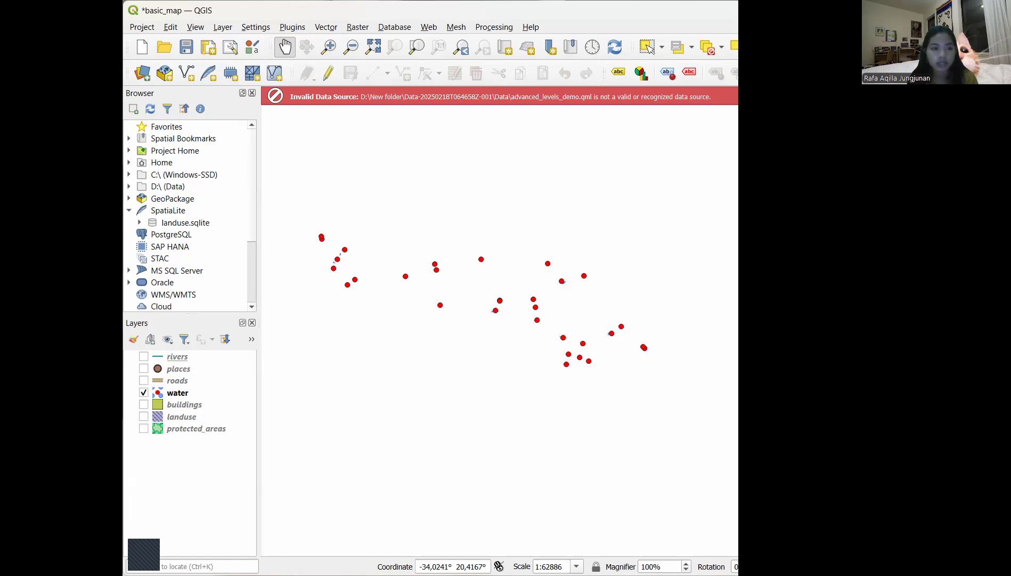
left_click(184, 393)
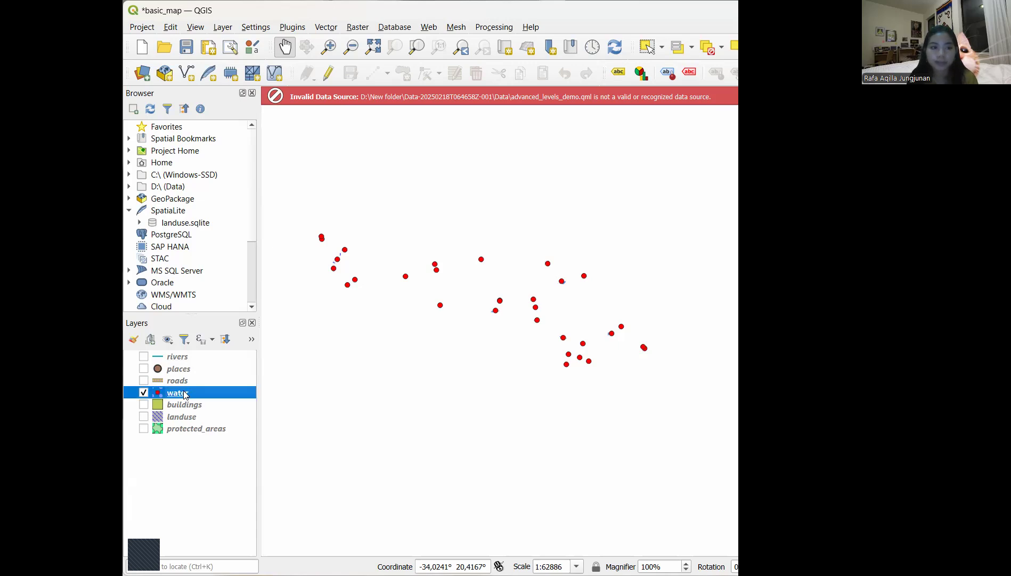
Open the water layer's symbology and collapse its Geometry Generator and Point Pattern Fill symbol layers
right_click(184, 394)
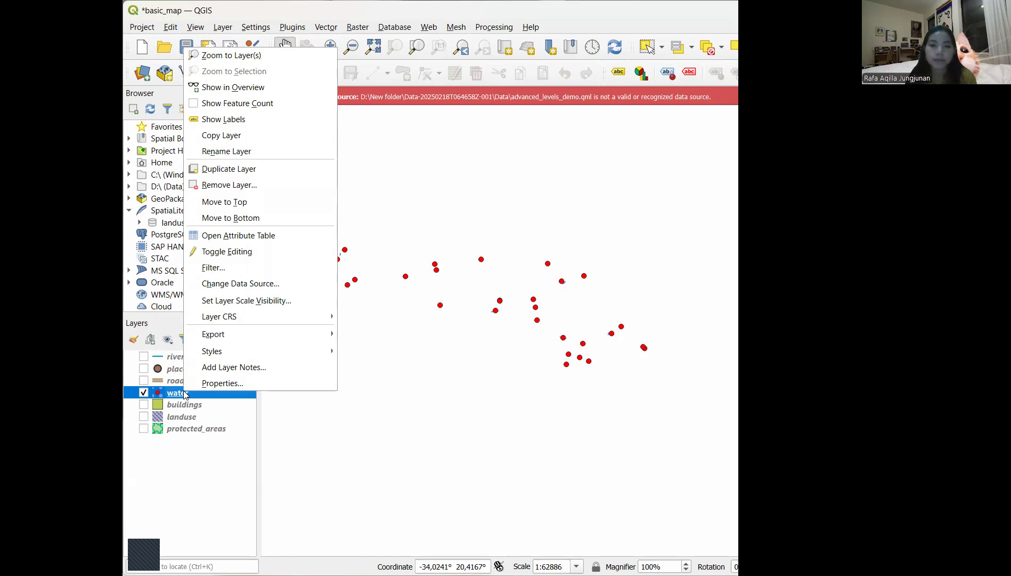
left_click(213, 383)
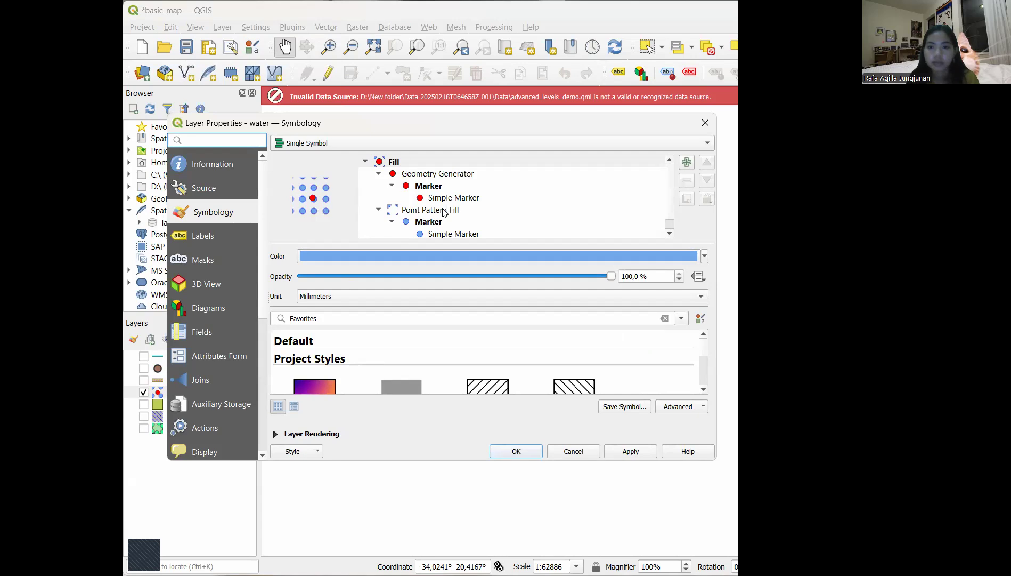
left_click(379, 174)
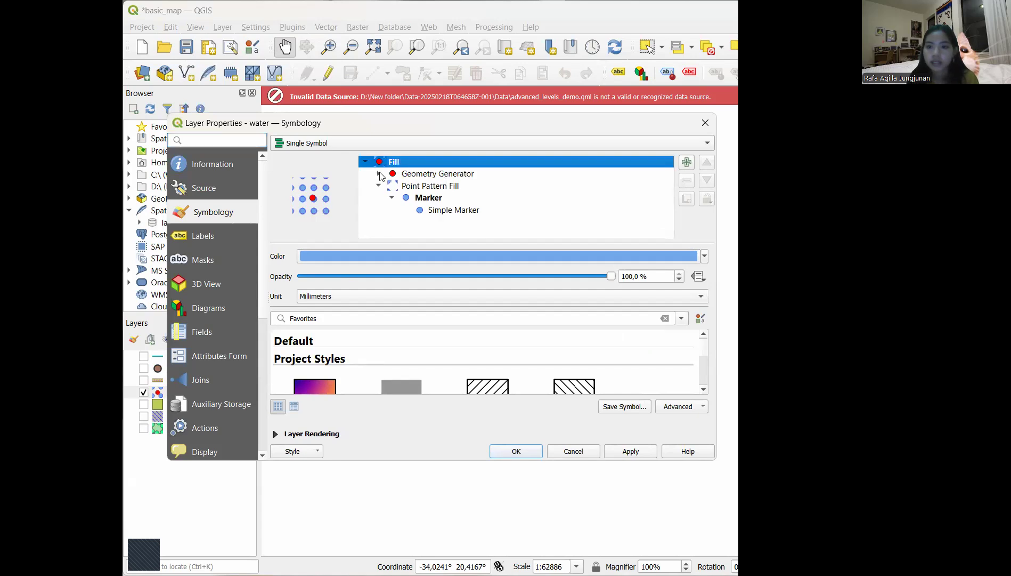
left_click(379, 185)
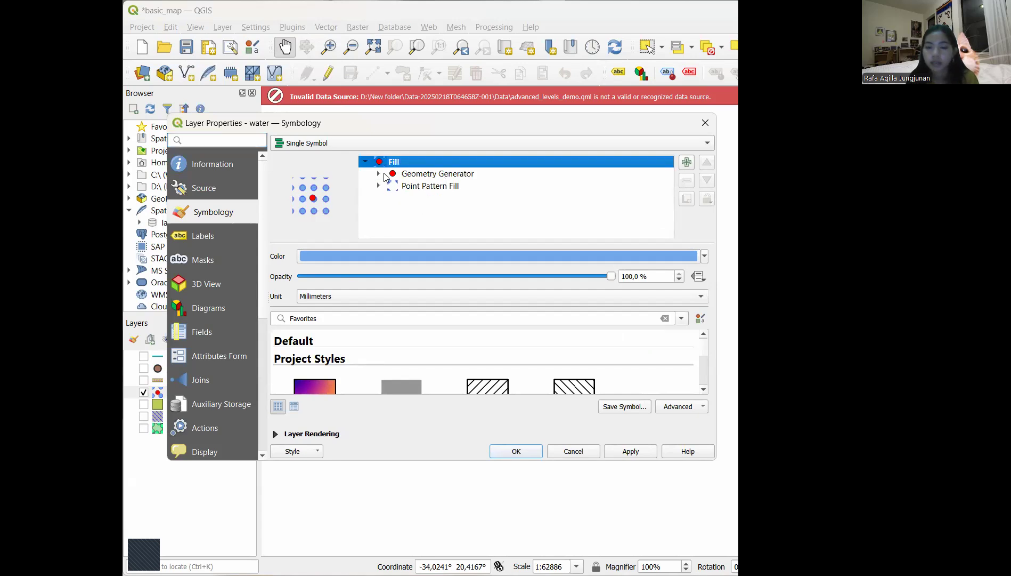
Try adding a simple fill at the very top of the water fill symbol and remove it again
left_click(686, 163)
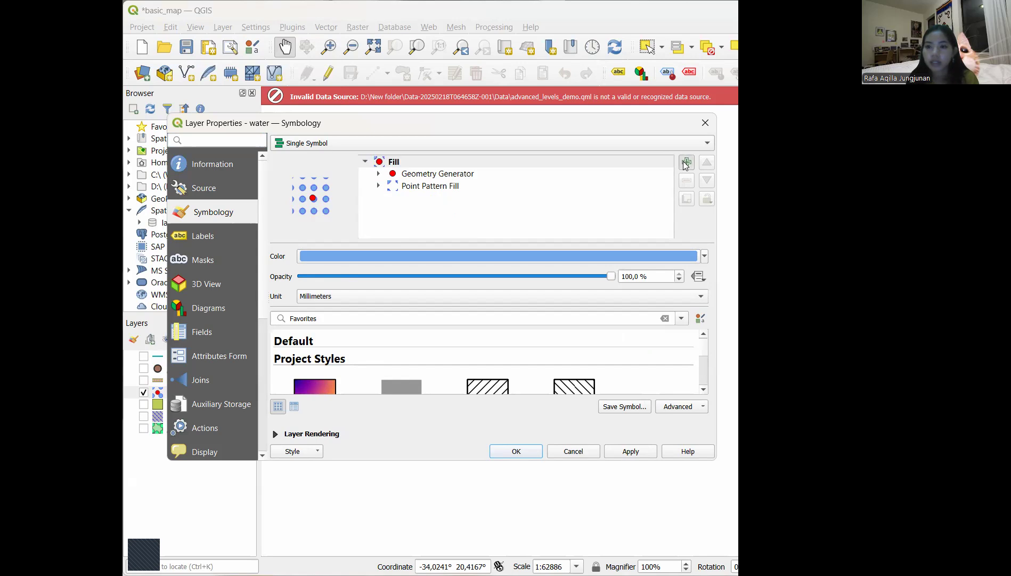
left_click(493, 185)
left_click(492, 197)
left_click(493, 186)
left_click(492, 178)
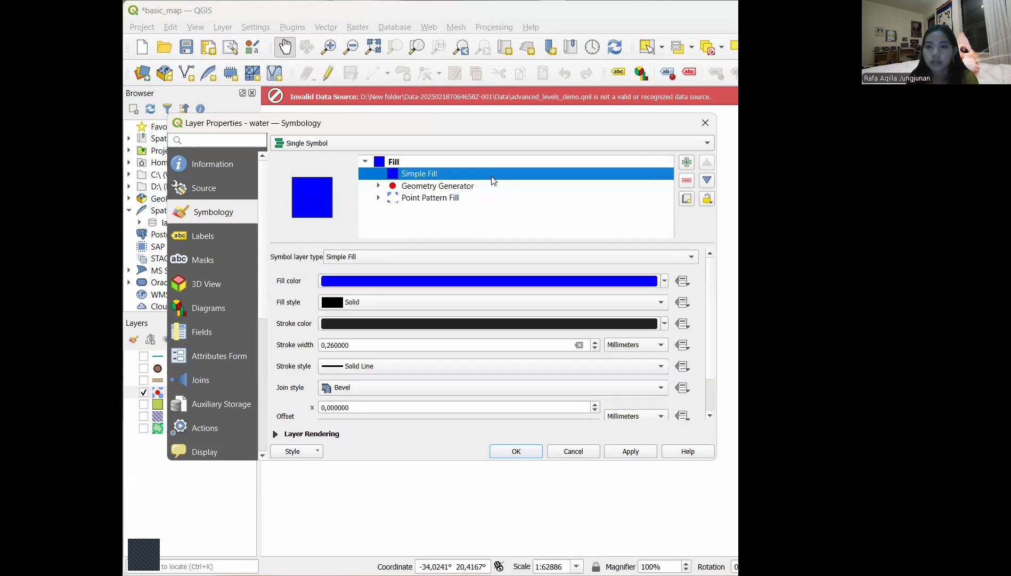
left_click(688, 181)
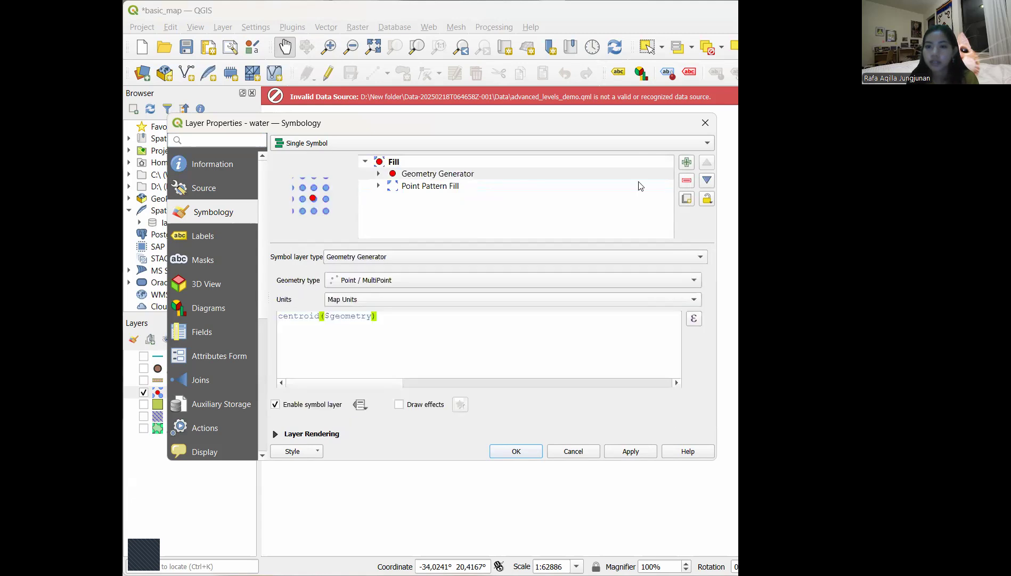
Add a simple fill symbol layer directly above the Point Pattern Fill in the water symbol
left_click(586, 187)
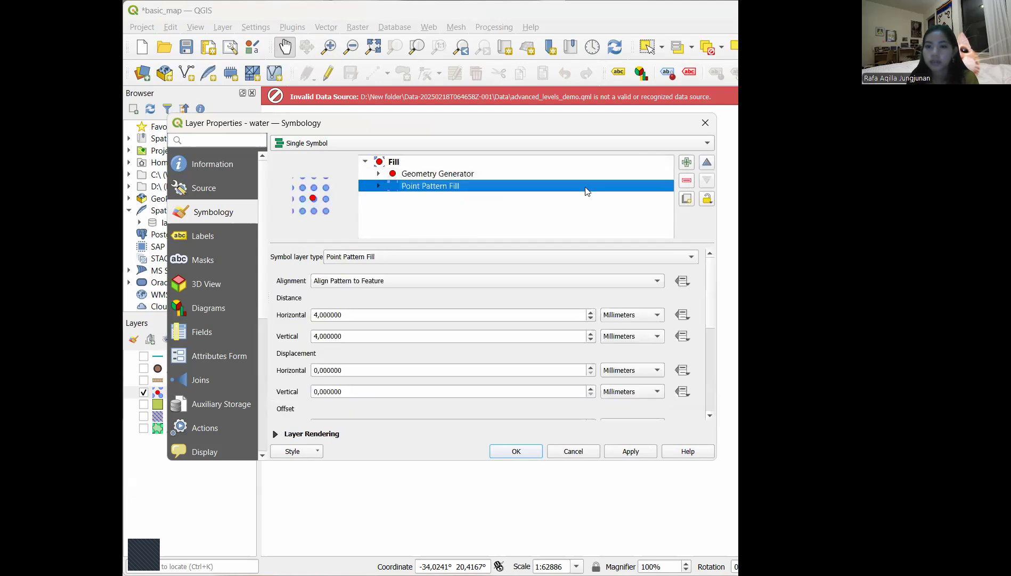
left_click(686, 165)
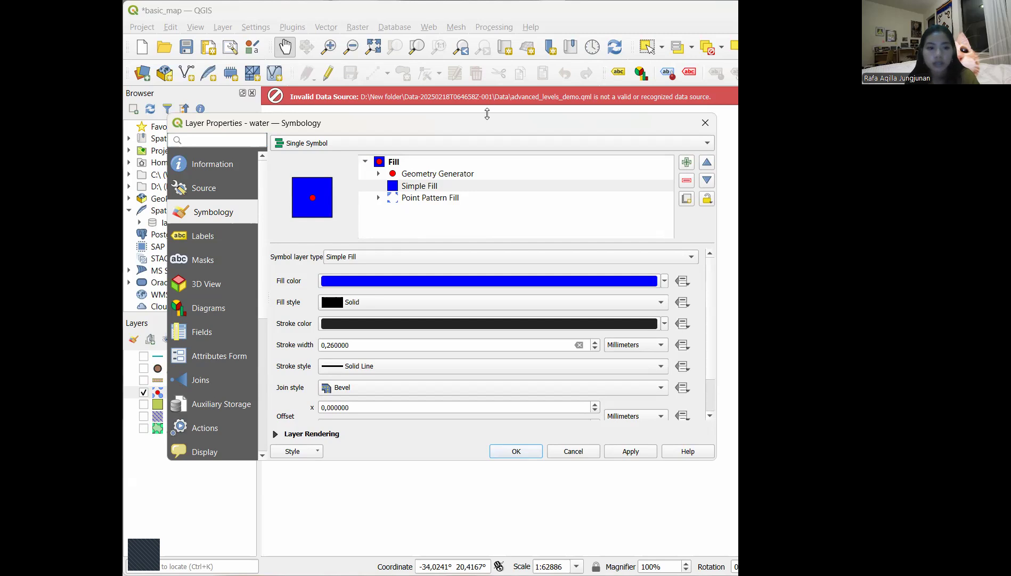
Try the LineString and Polygon geometry types on the water layer's geometry generator and return it to Point / MultiPoint
left_click(444, 176)
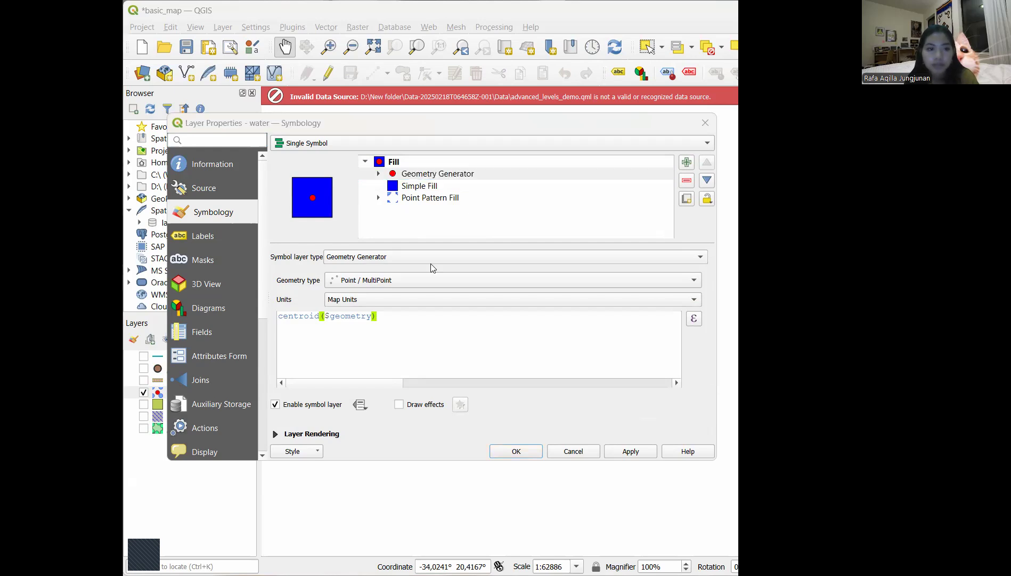
left_click(467, 282)
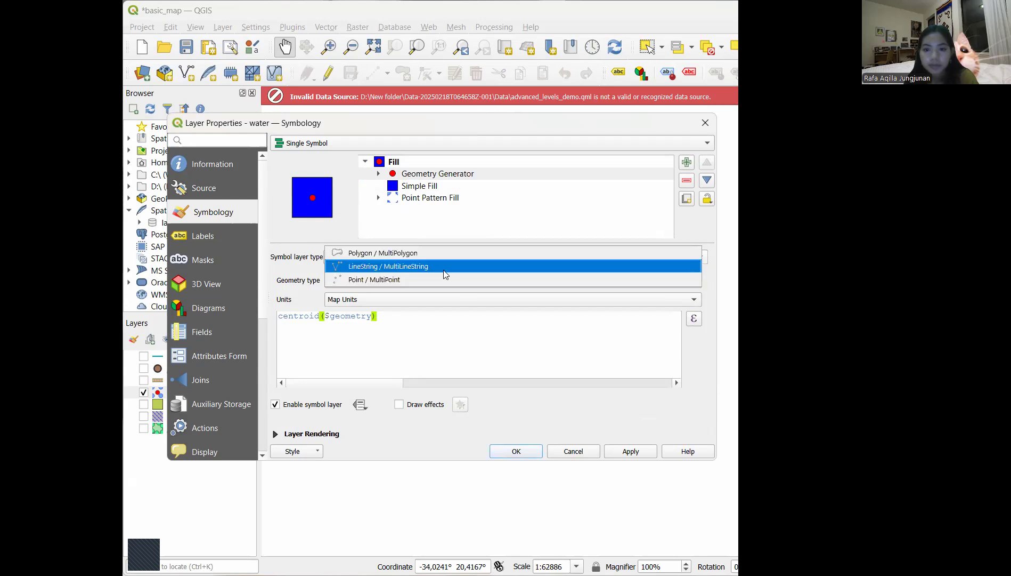
left_click(445, 267)
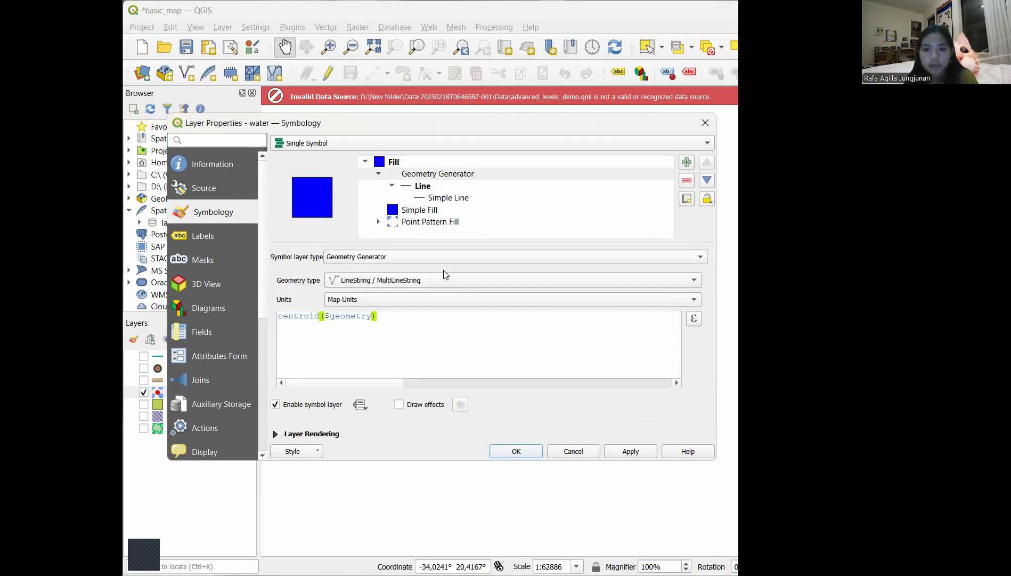
left_click(442, 282)
left_click(433, 290)
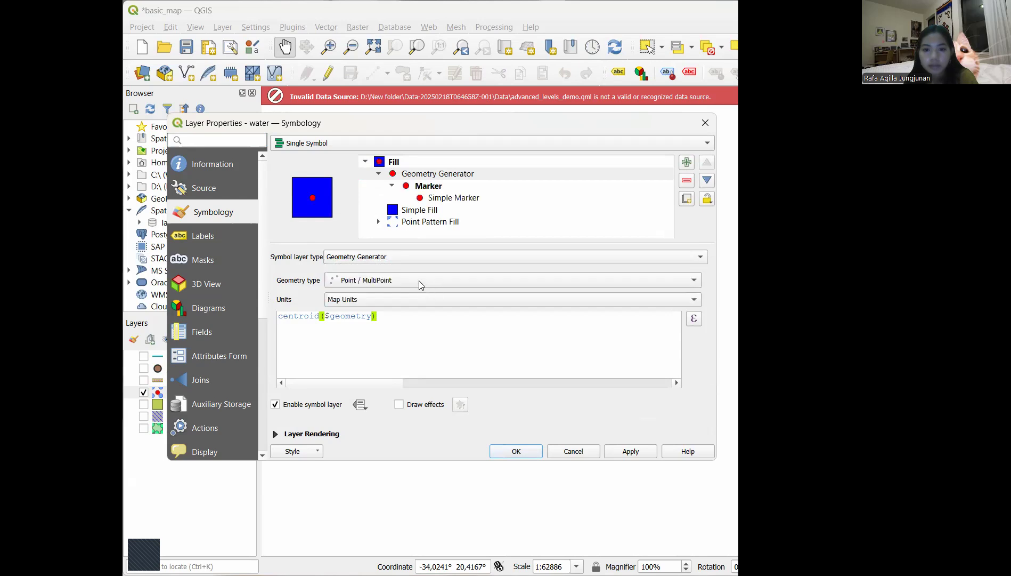
left_click(412, 281)
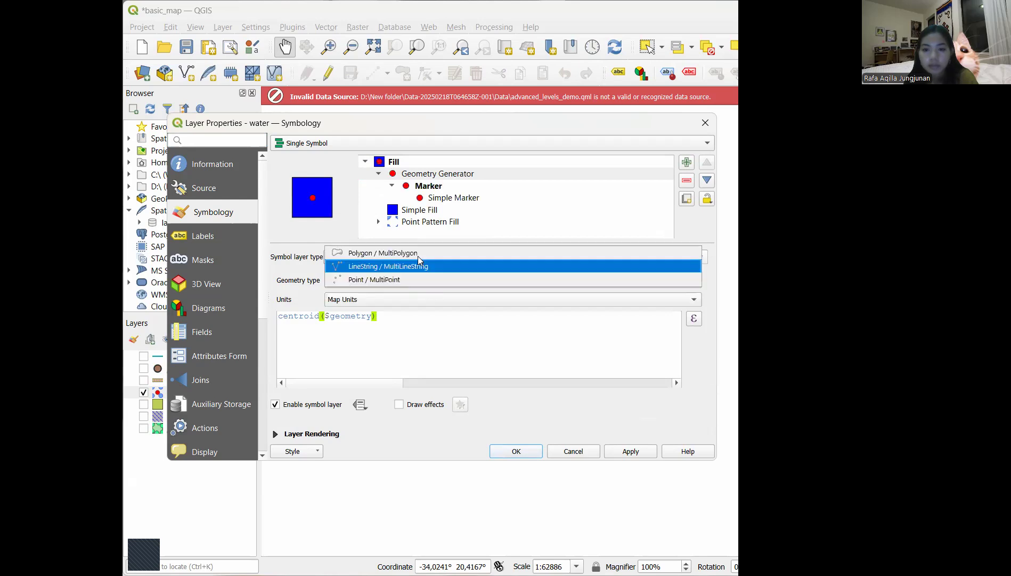
left_click(418, 256)
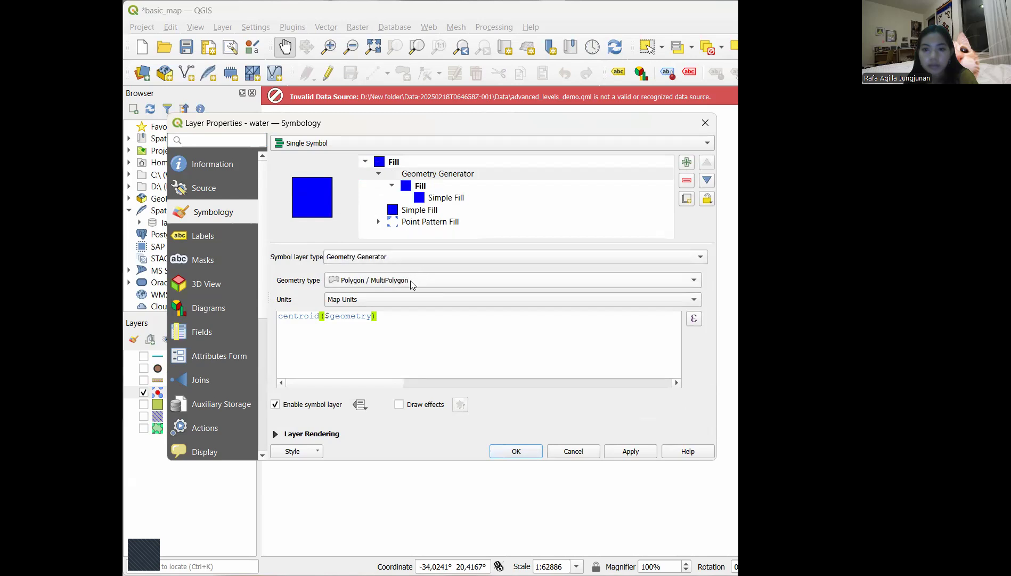
left_click(411, 282)
left_click(406, 293)
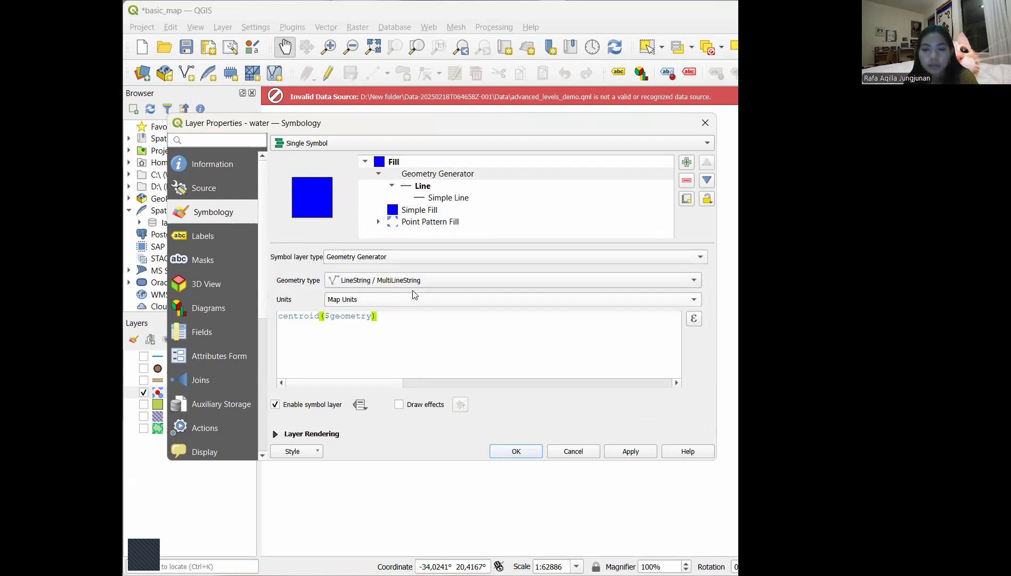
left_click(414, 288)
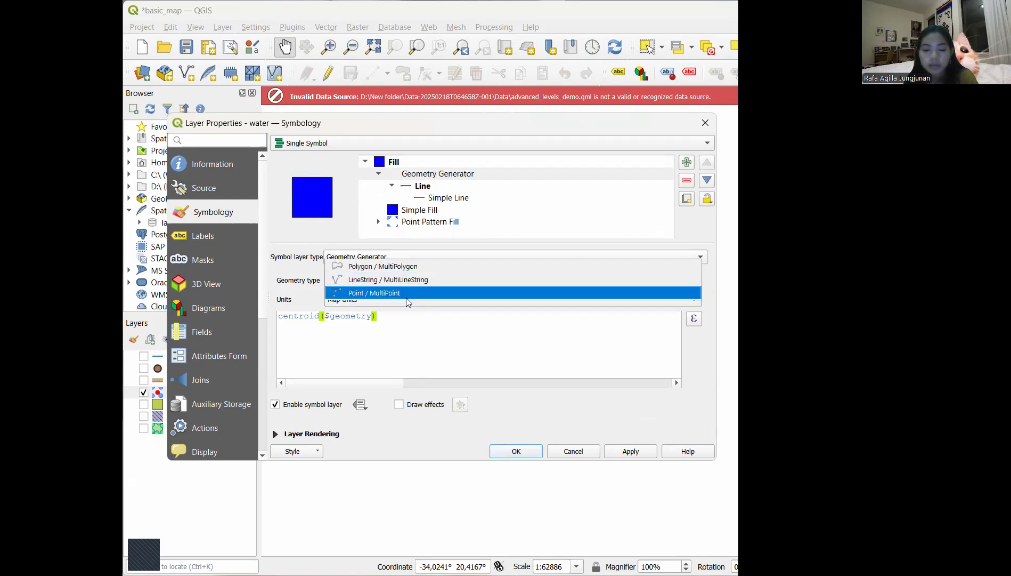
left_click(406, 298)
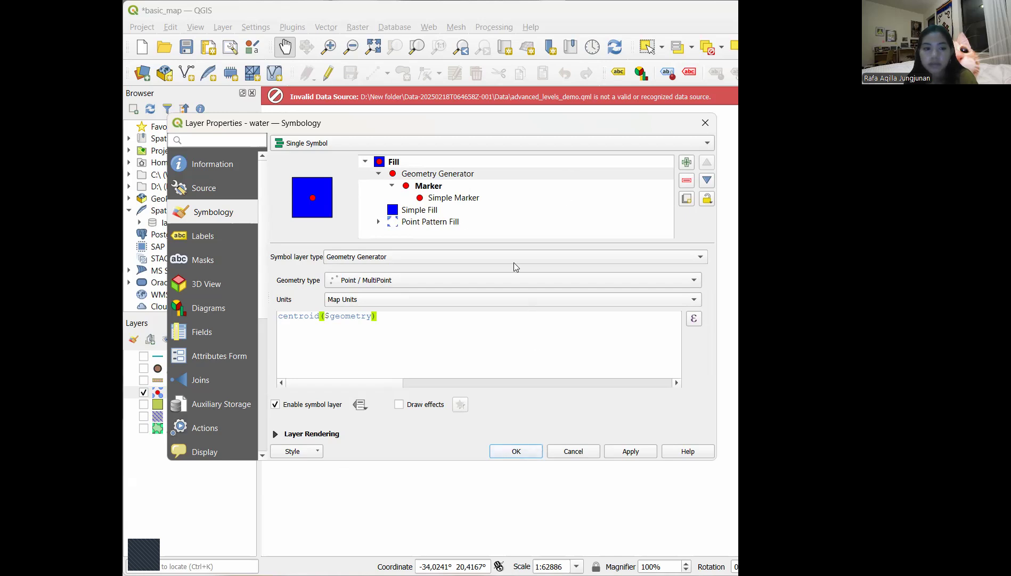
Set the geometry generator's centroid marker to the "effect drop shadow" preset from the Favorites symbols
left_click(469, 196)
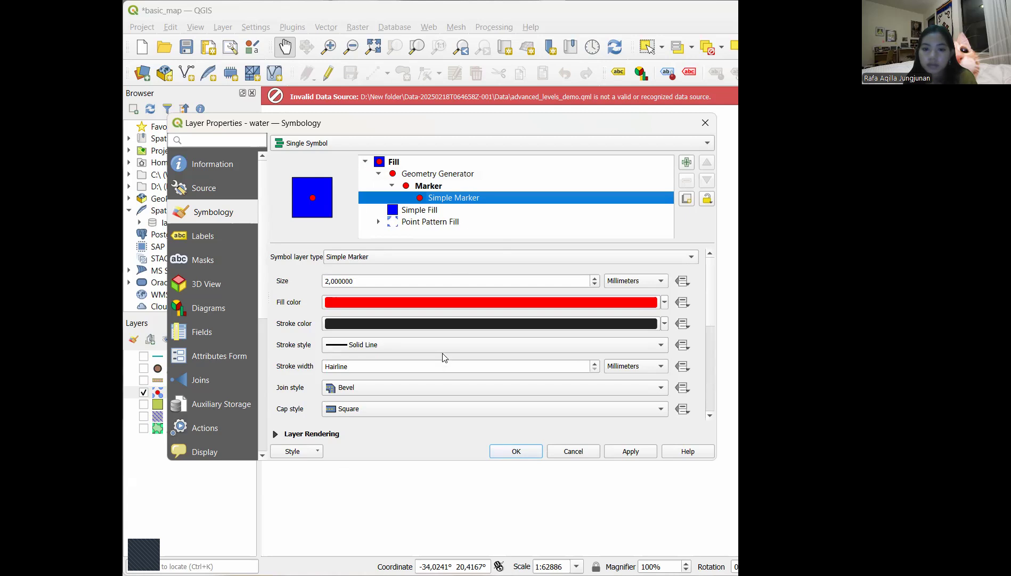
left_click(455, 187)
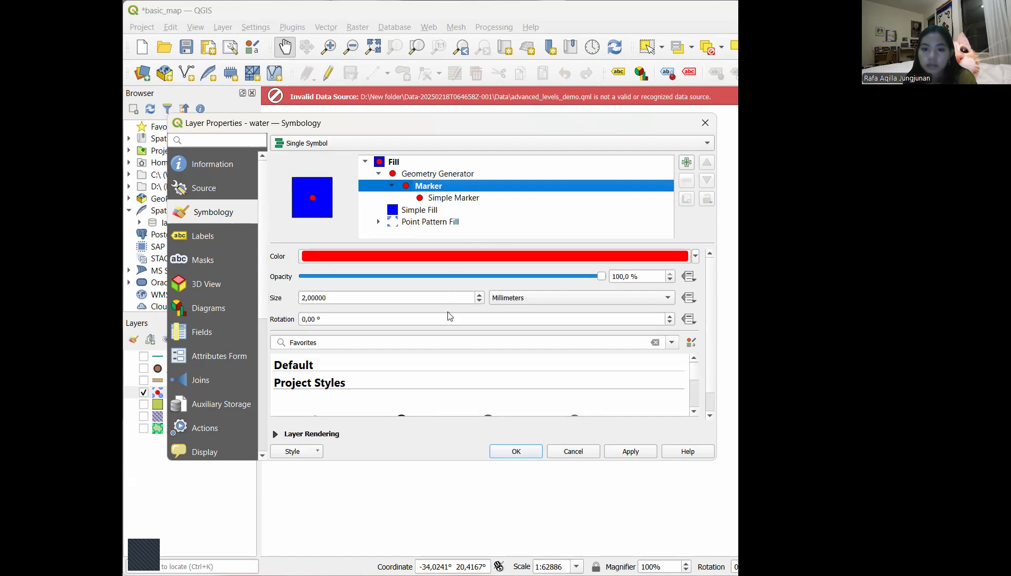
scroll(481, 400, "down", 2)
scroll(481, 400, "down", 5)
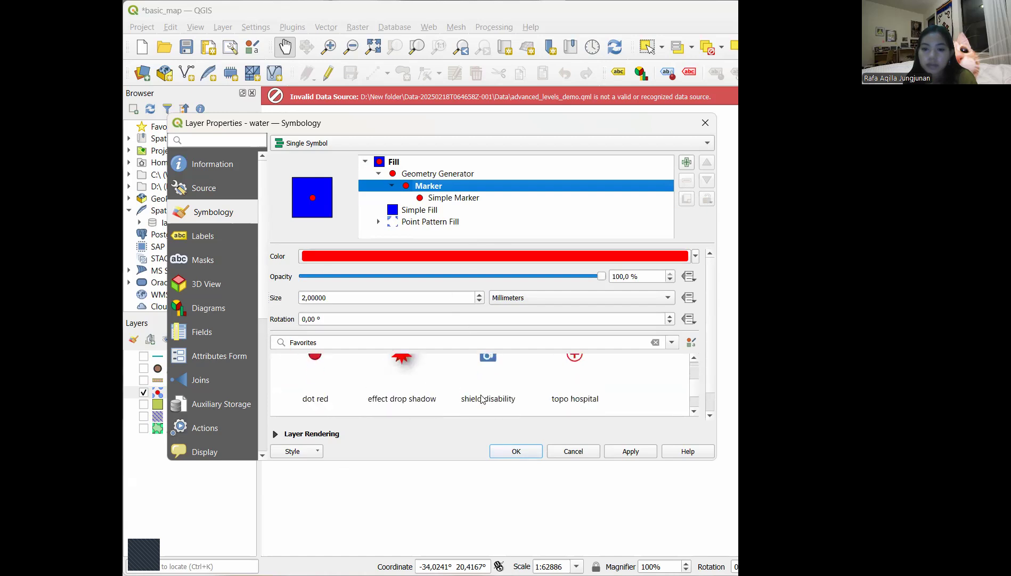
scroll(481, 400, "down", 5)
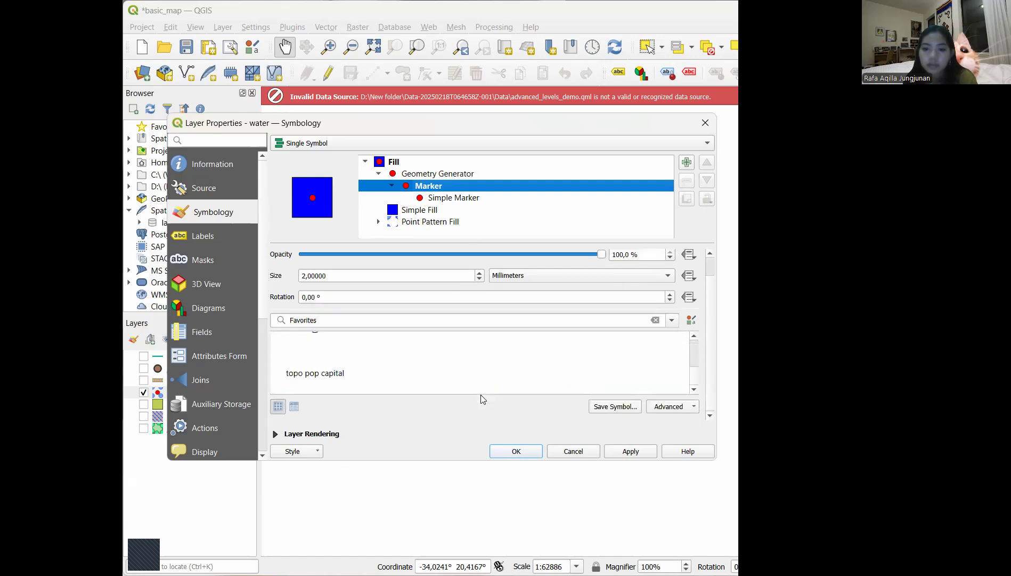
scroll(481, 400, "up", 5)
scroll(483, 399, "down", 3)
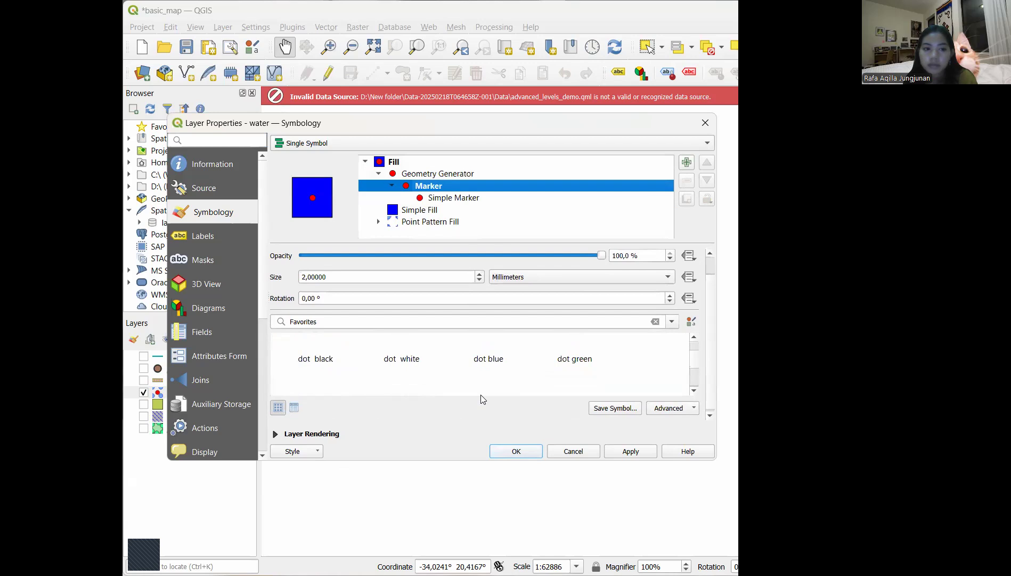
scroll(482, 398, "down", 1)
scroll(484, 400, "down", 1)
scroll(483, 400, "up", 3)
scroll(484, 399, "down", 2)
scroll(483, 400, "up", 1)
scroll(484, 400, "down", 1)
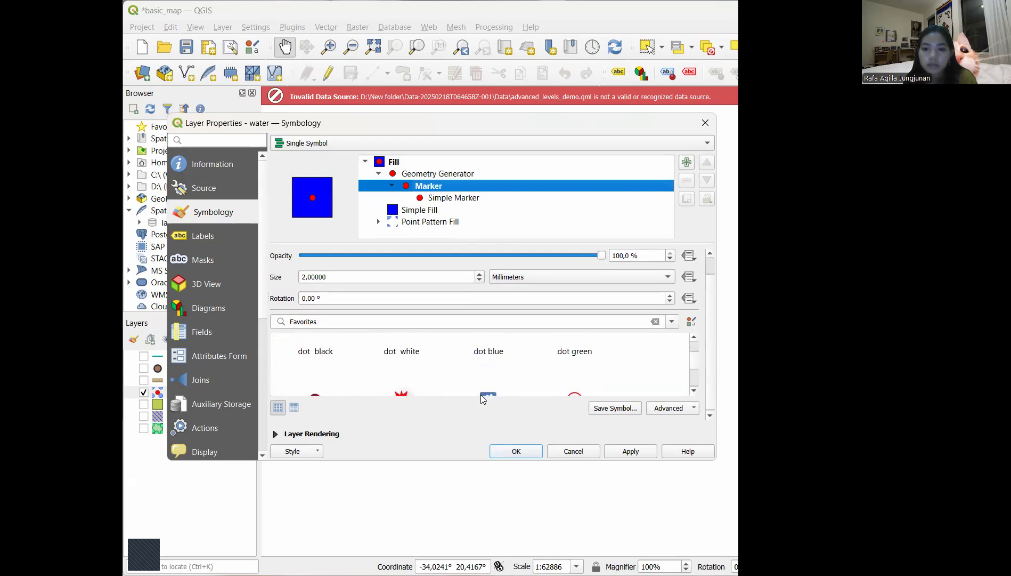
left_click(396, 395)
scroll(396, 395, "down", 1)
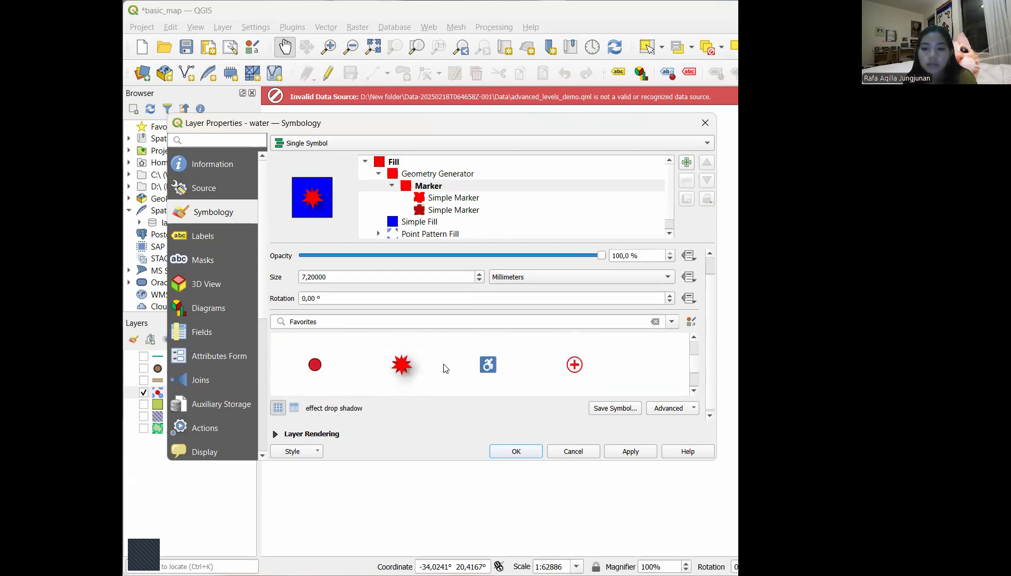
Browse the favourite marker presets for the water centroids in both icon view and list view
scroll(443, 367, "up", 5)
scroll(446, 367, "down", 1)
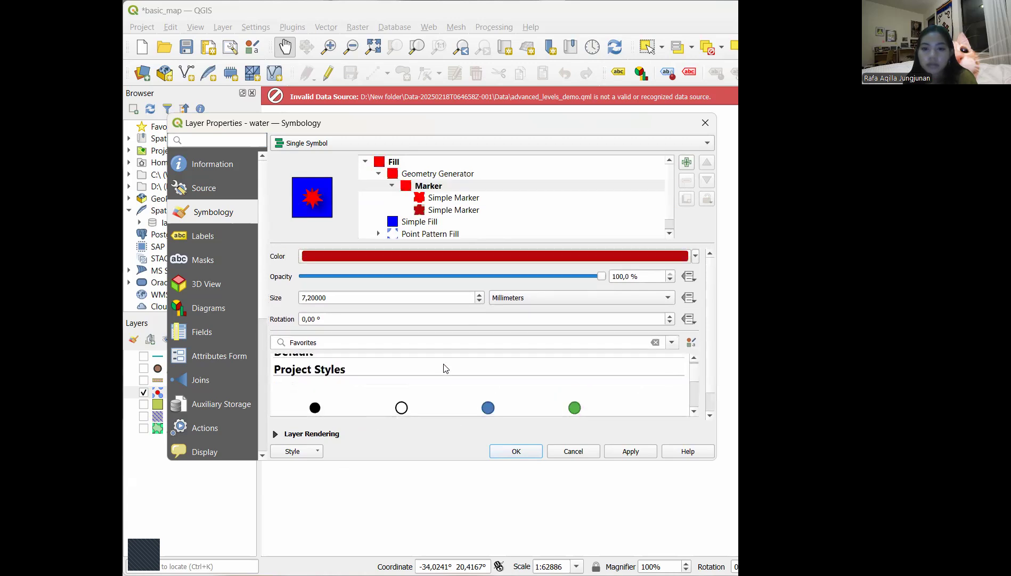
scroll(445, 368, "up", 1)
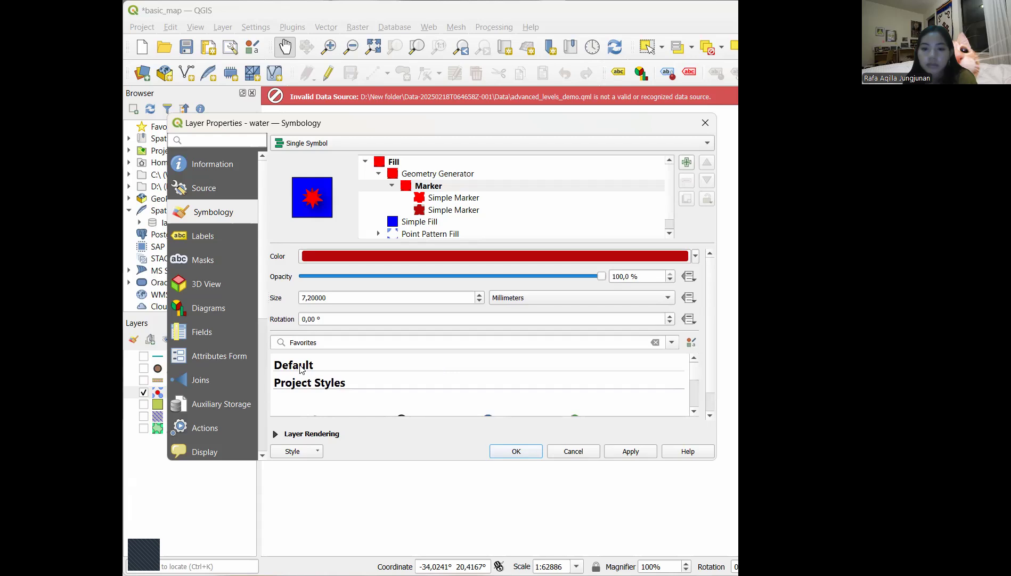
scroll(304, 386, "down", 1)
scroll(304, 386, "down", 3)
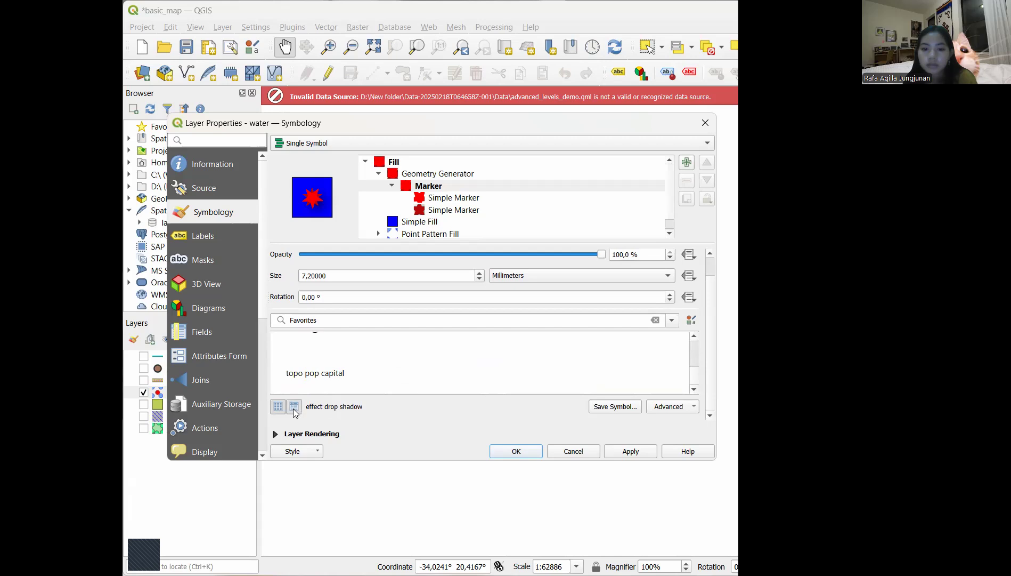
left_click(295, 405)
scroll(321, 382, "down", 3)
scroll(321, 383, "up", 3)
left_click(277, 407)
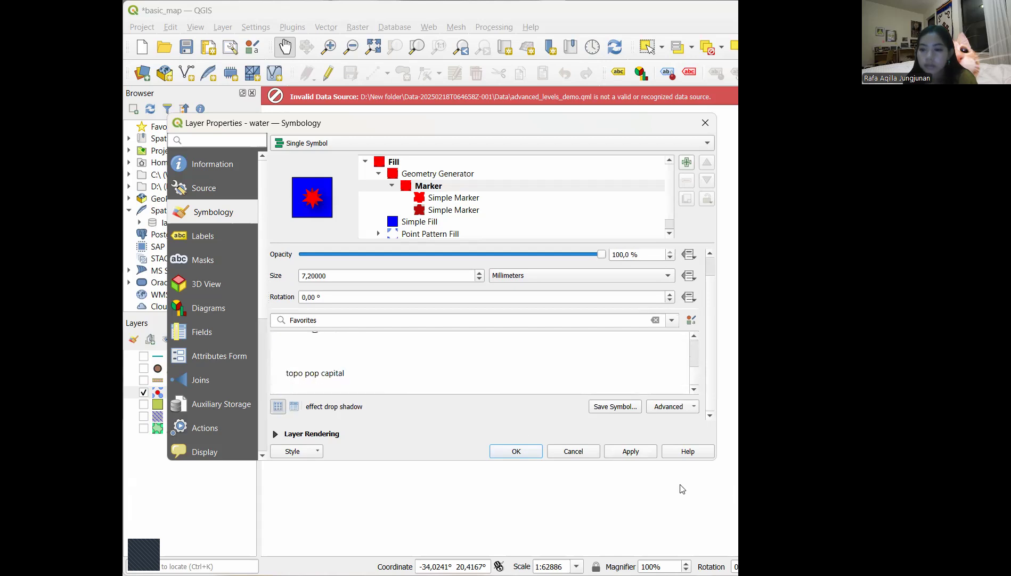
Confirm the water layer's symbology and examine the restyled centroid markers on the map
left_click(525, 458)
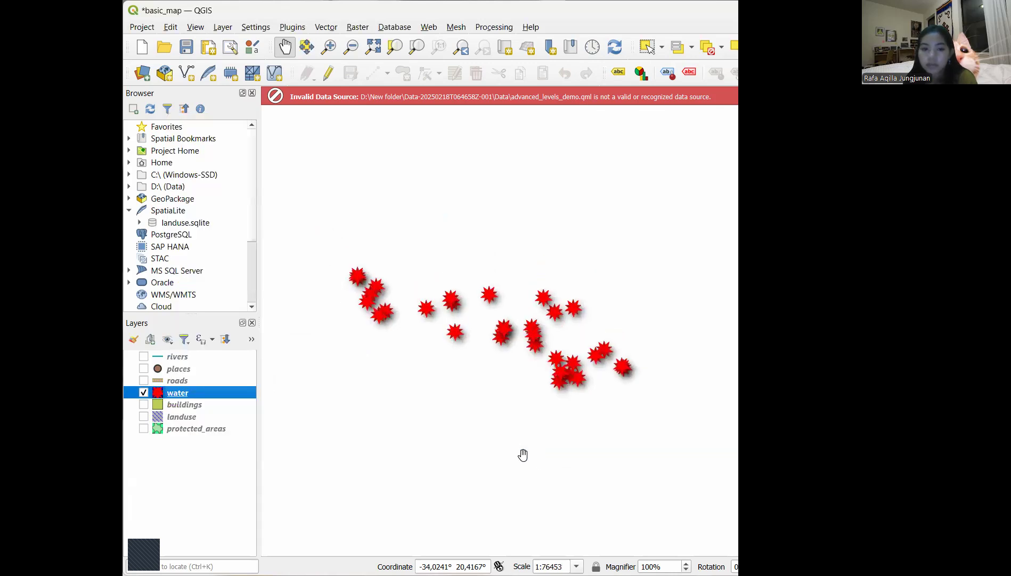
scroll(522, 454, "up", 1)
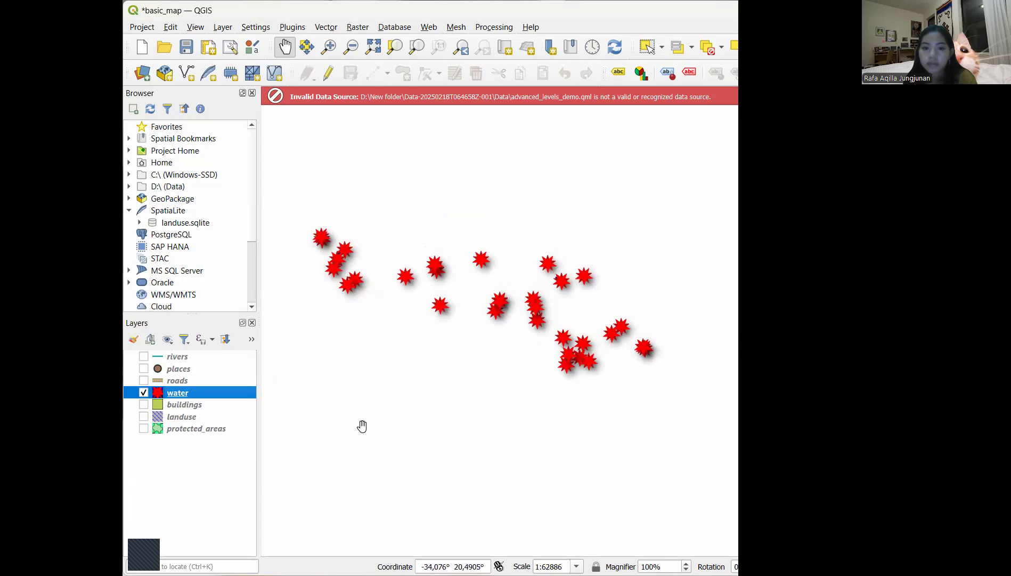
Change the water layer's centroid marker to the "dot red" preset in the geometry generator's marker symbol
right_click(224, 396)
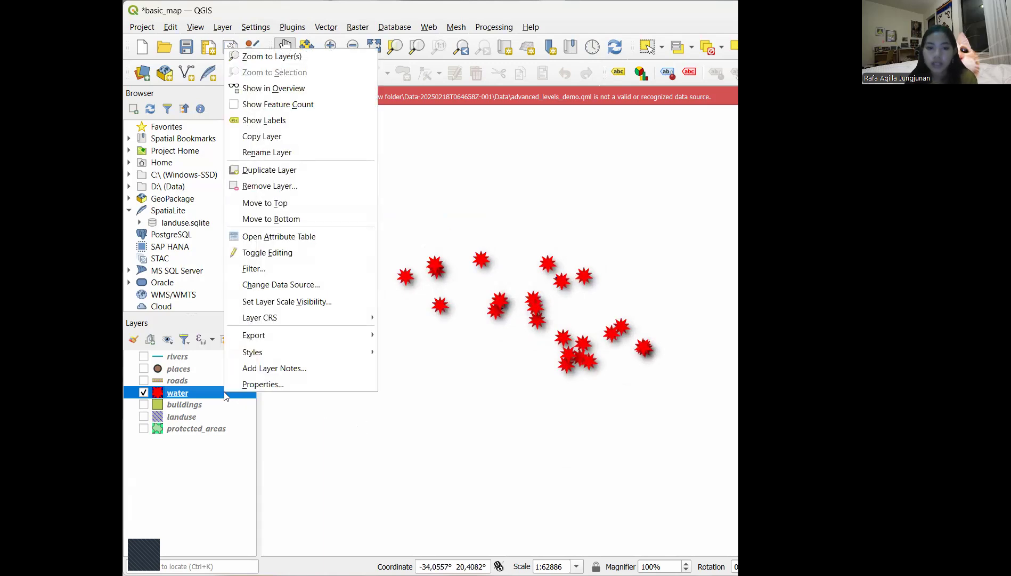
left_click(277, 384)
scroll(393, 340, "down", 1)
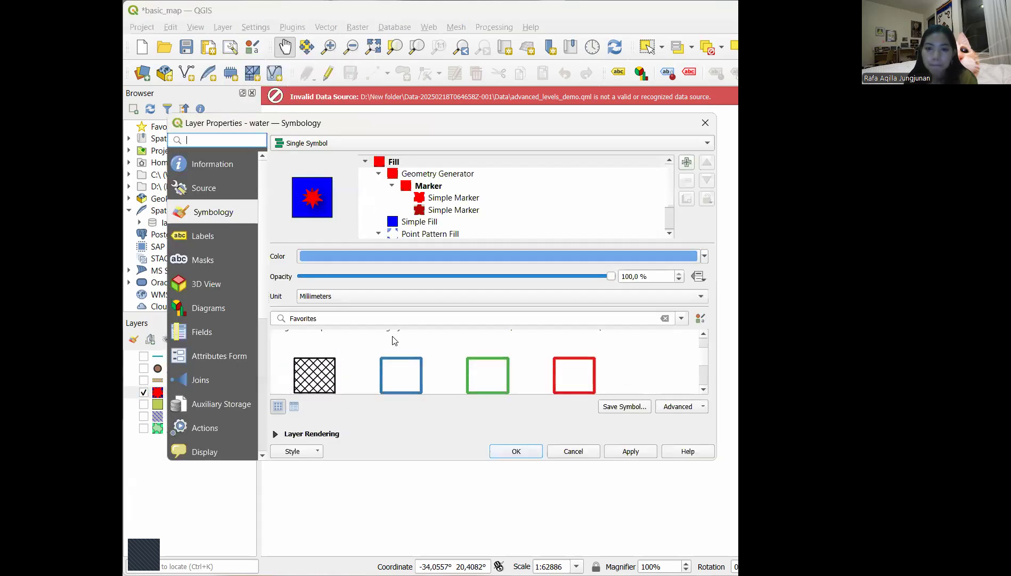
left_click(416, 185)
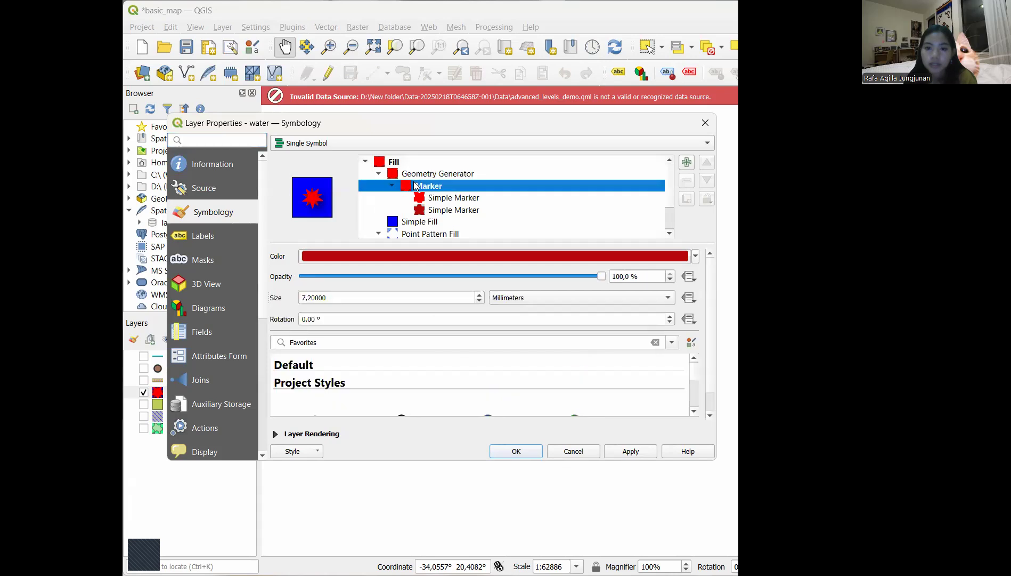
scroll(385, 362, "down", 2)
scroll(385, 358, "down", 1)
scroll(384, 361, "up", 1)
scroll(383, 361, "down", 1)
left_click(312, 386)
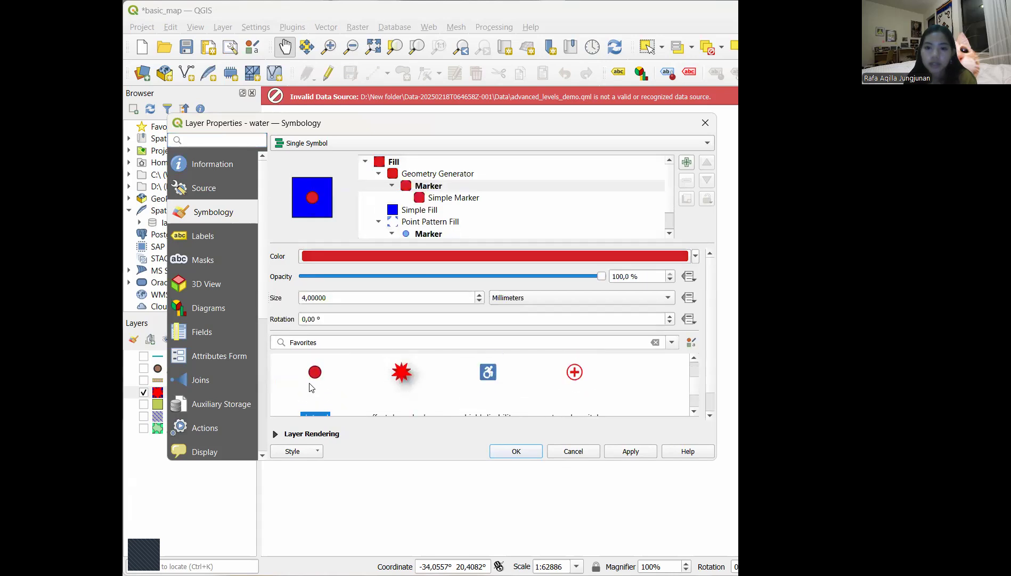
Change the fill colour of the water symbol's Simple Fill layer from the colour wheel to a light sky blue
left_click(424, 211)
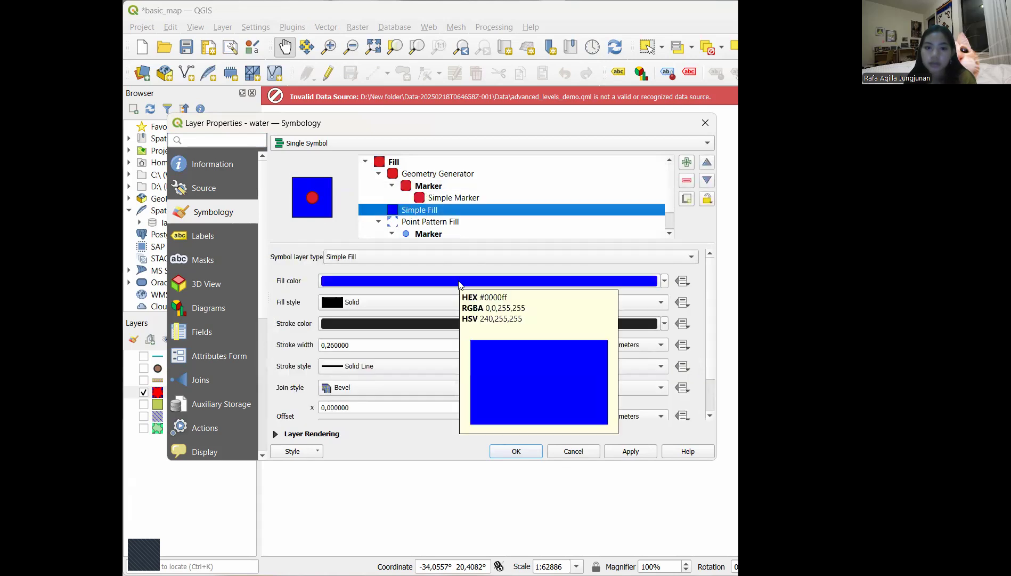
left_click(664, 281)
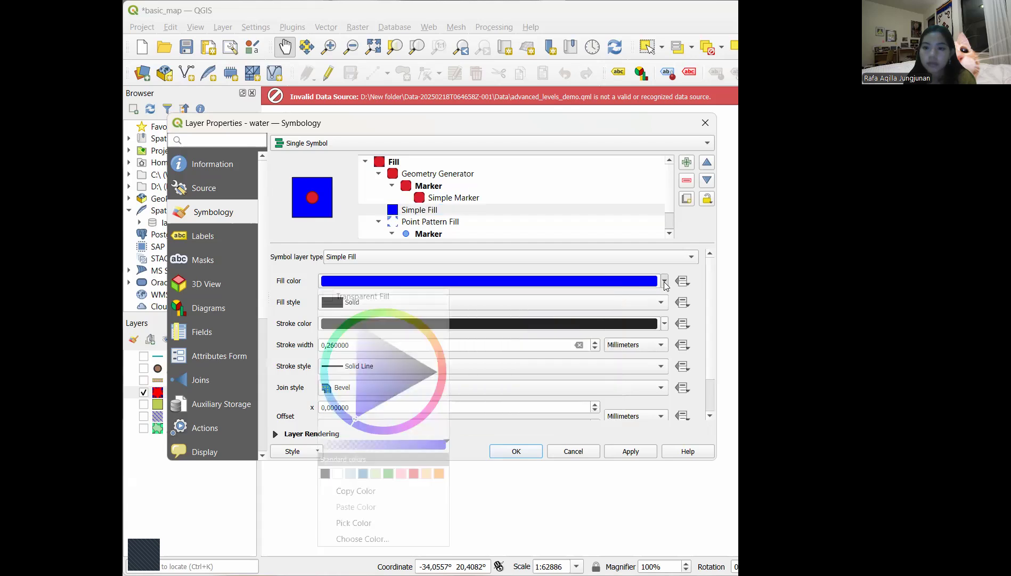
left_click(363, 366)
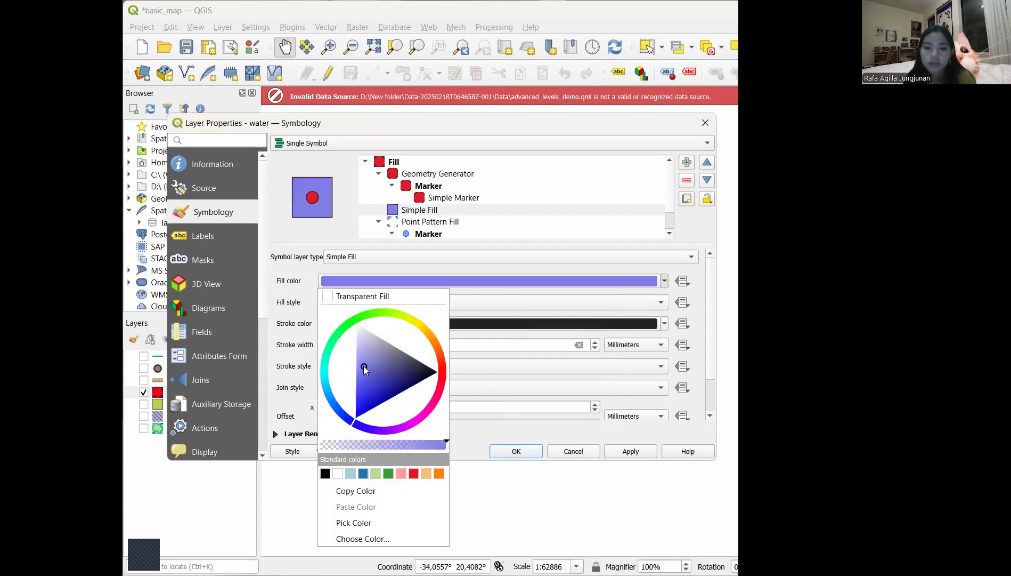
left_click(327, 389)
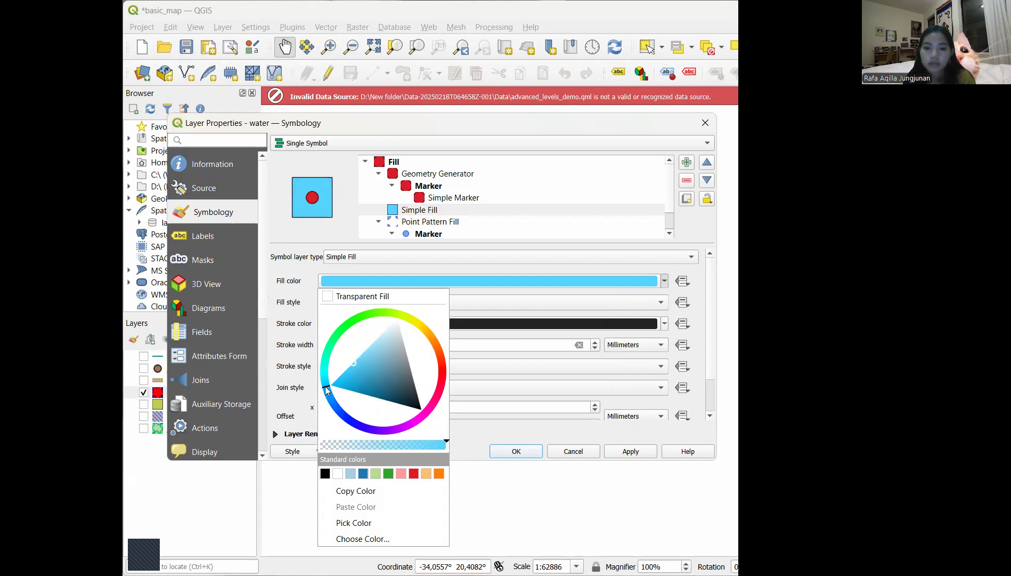
left_click(360, 356)
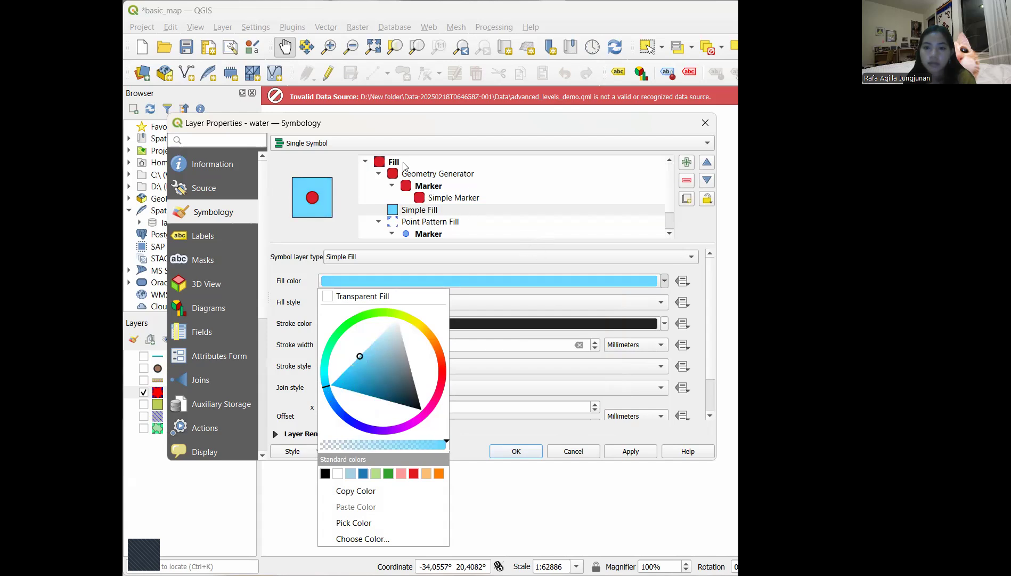
Browse the favourite fill presets available for the water layer's top-level Fill symbol
left_click(374, 163)
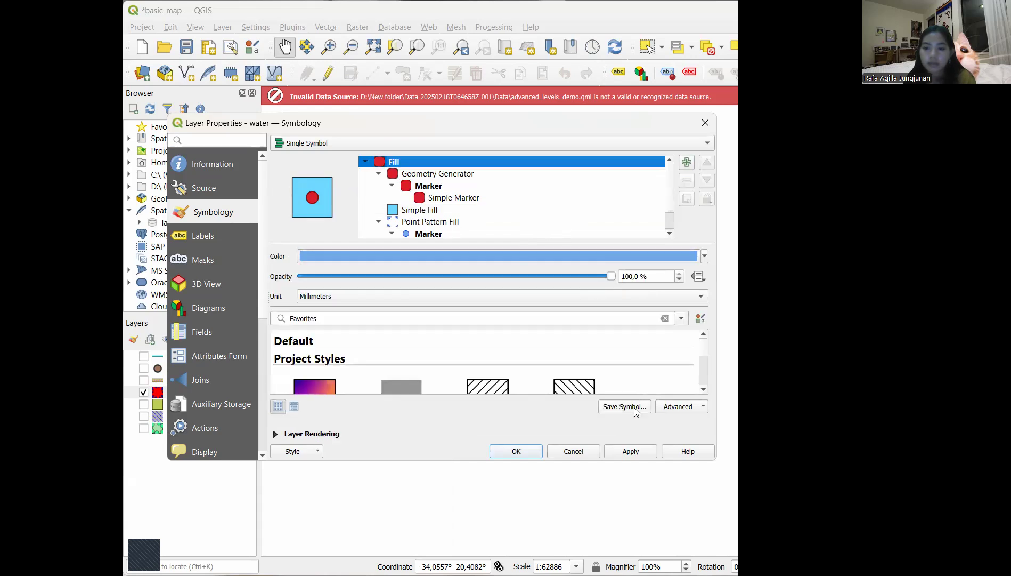
scroll(527, 377, "down", 5)
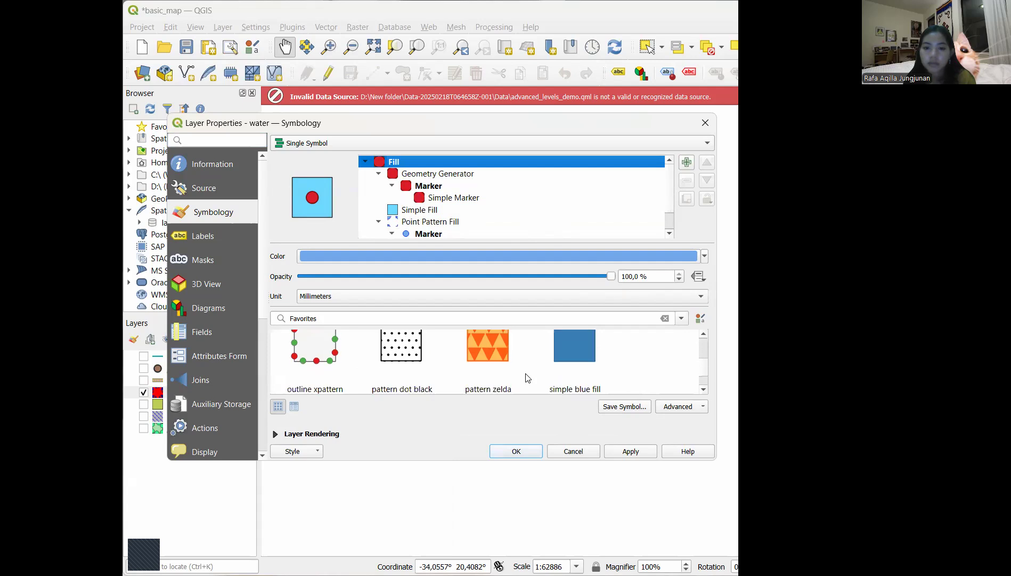
scroll(528, 377, "down", 2)
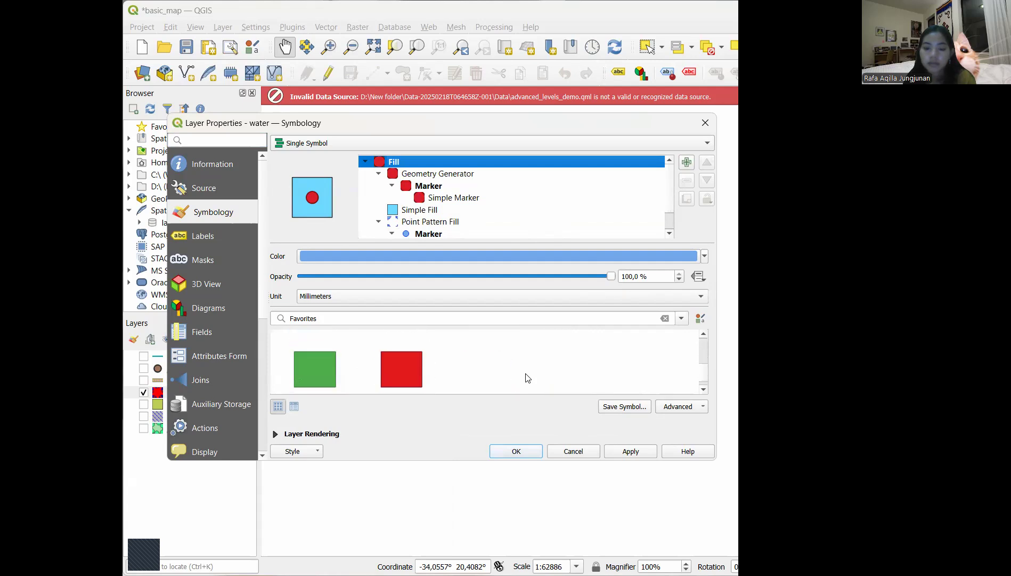
scroll(527, 377, "up", 3)
scroll(528, 377, "down", 1)
scroll(527, 377, "up", 2)
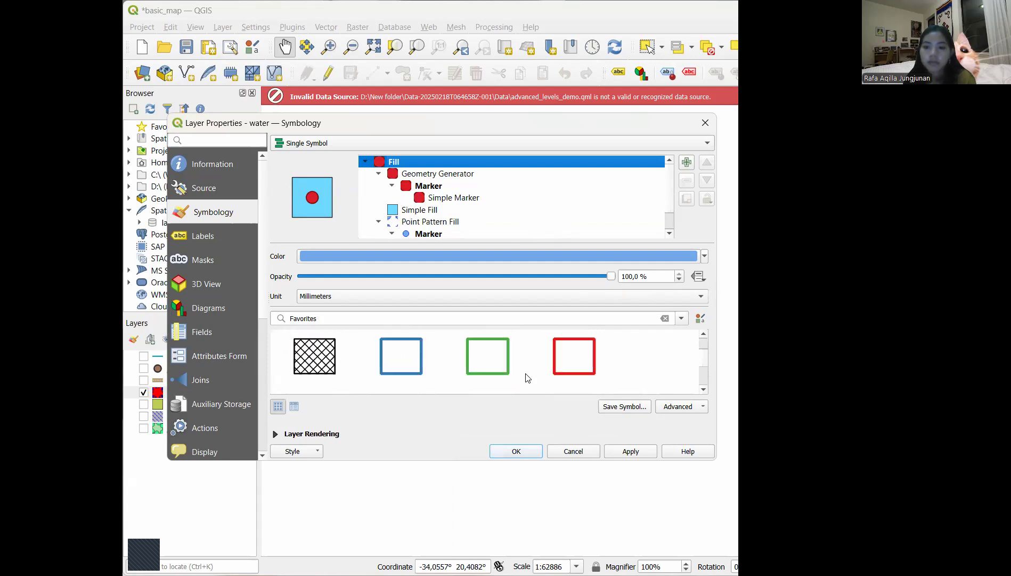
Examine the settings of the water symbol's Geometry Generator, its marker, the Simple Fill and the Point Pattern Fill with its marker
left_click(454, 175)
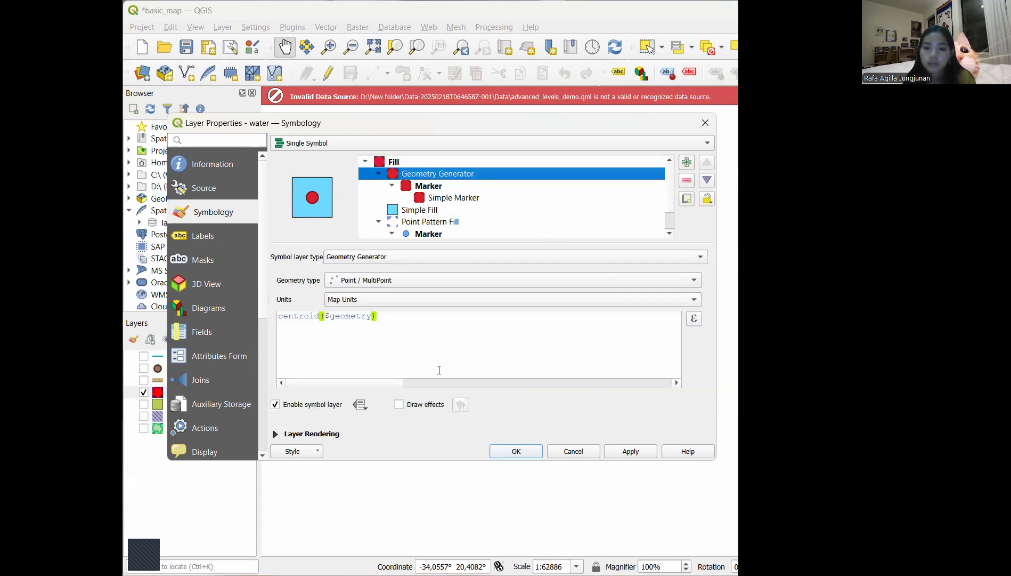
left_click(439, 368)
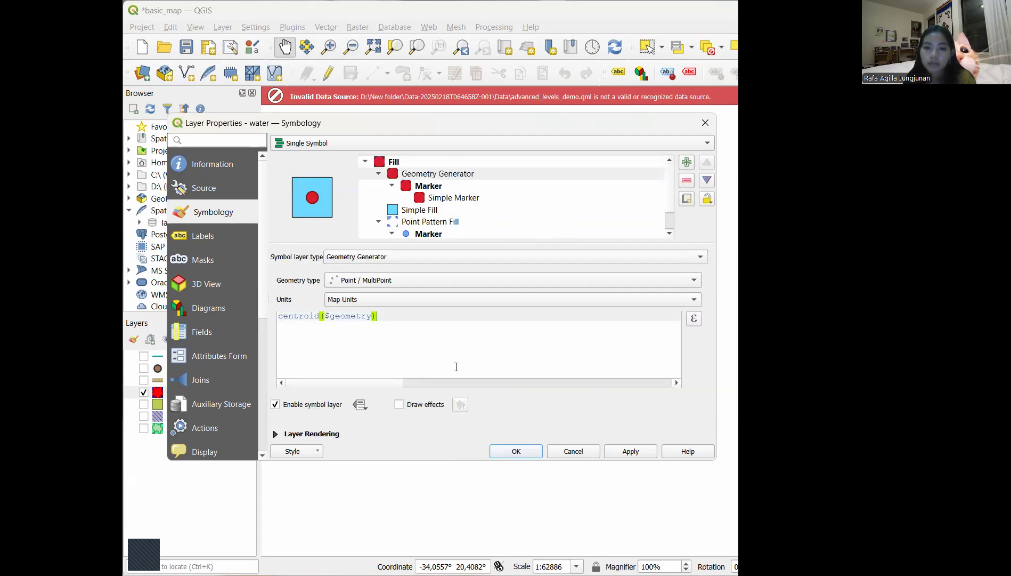
left_click(452, 183)
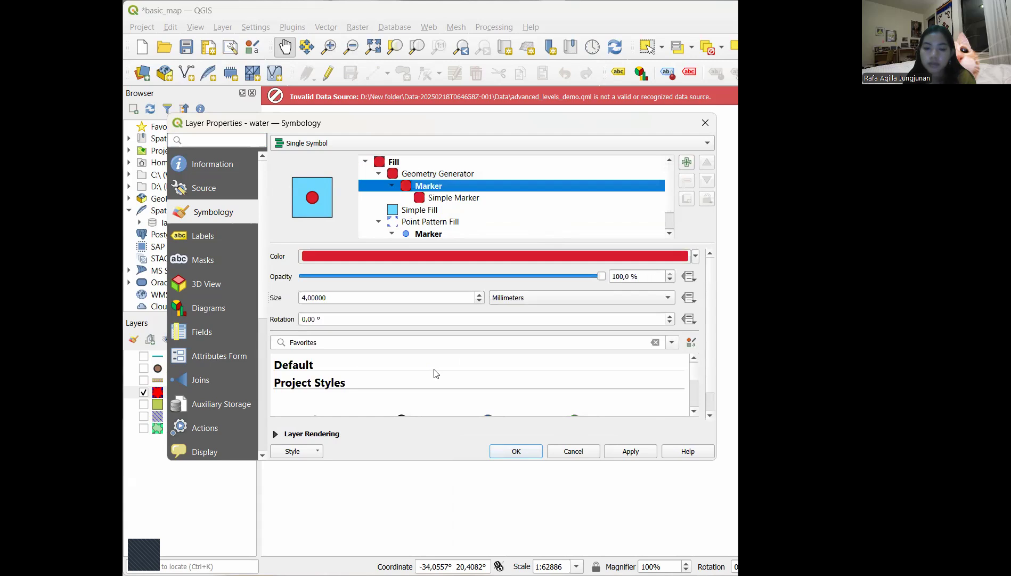
scroll(436, 373, "down", 6)
scroll(436, 373, "up", 4)
scroll(436, 373, "up", 4)
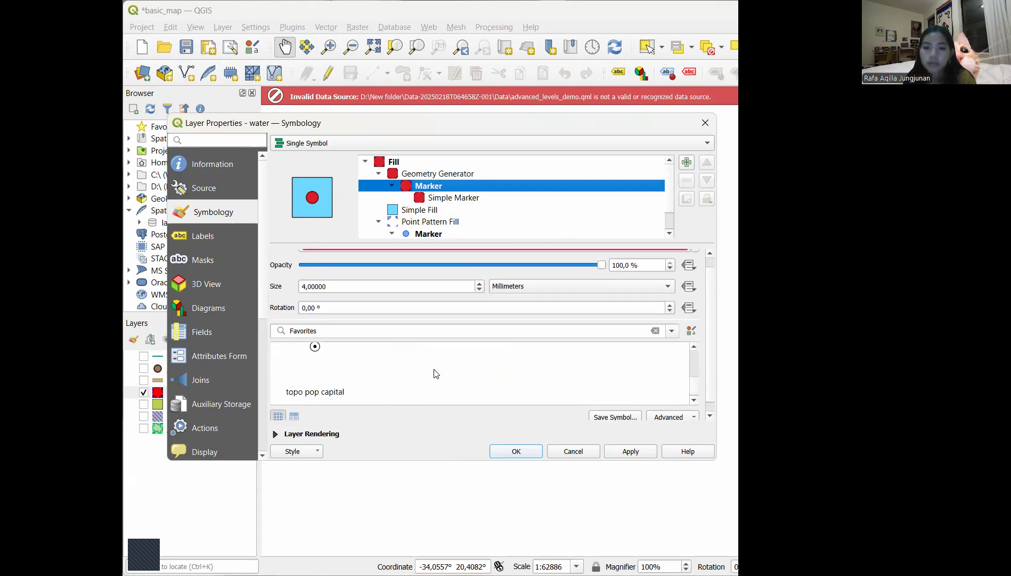
scroll(436, 373, "down", 1)
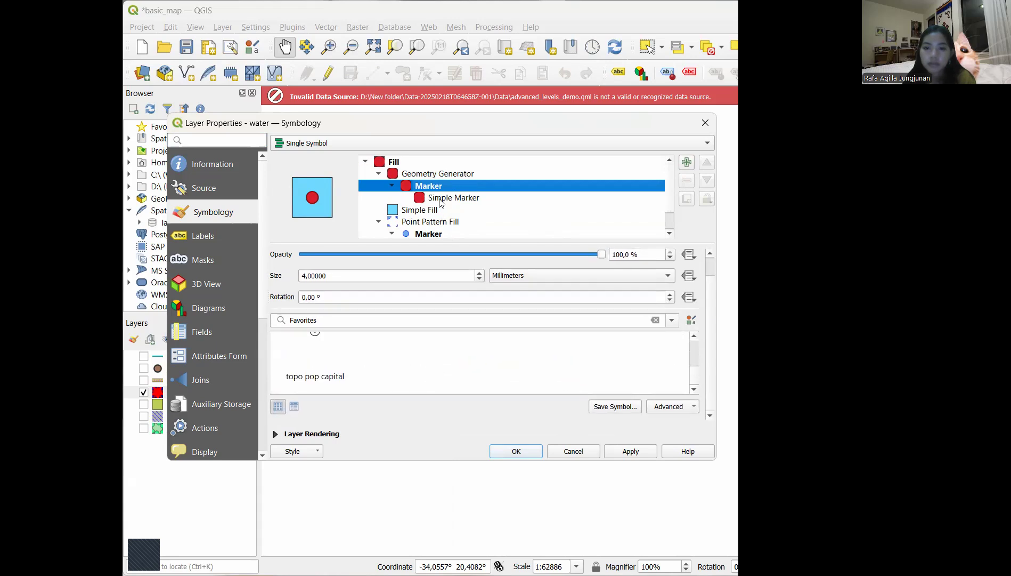
left_click(441, 202)
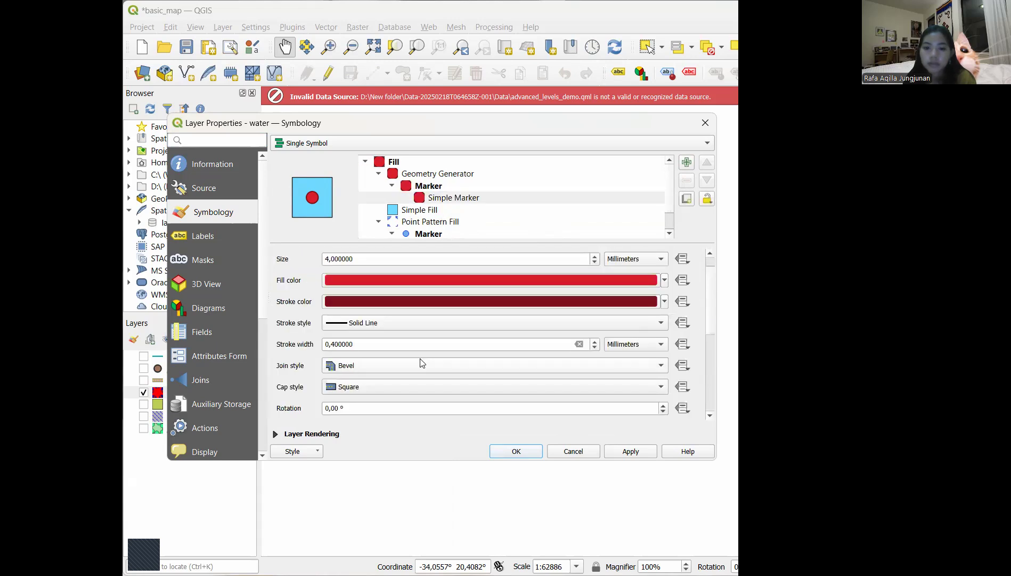
left_click(432, 213)
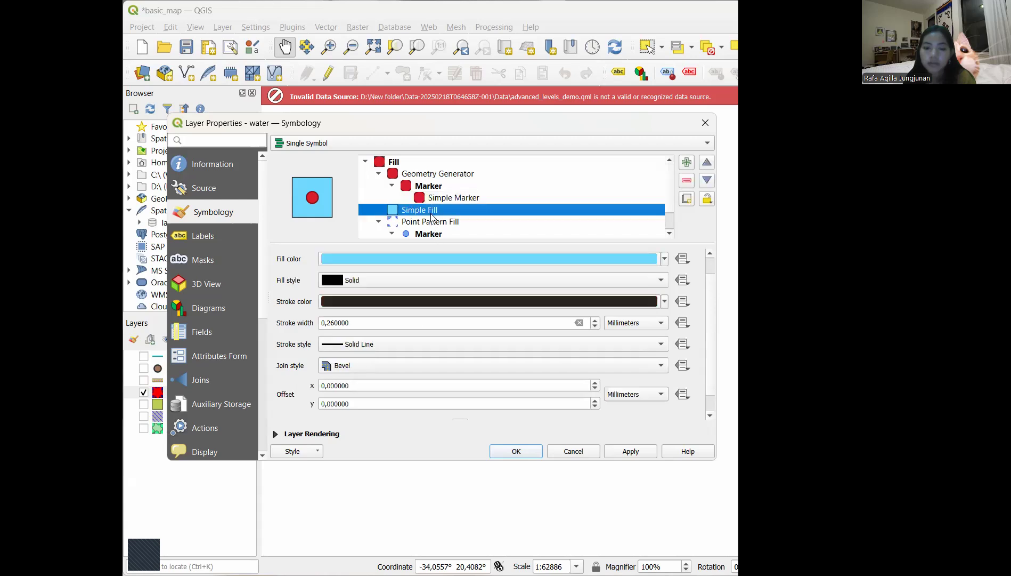
left_click(425, 223)
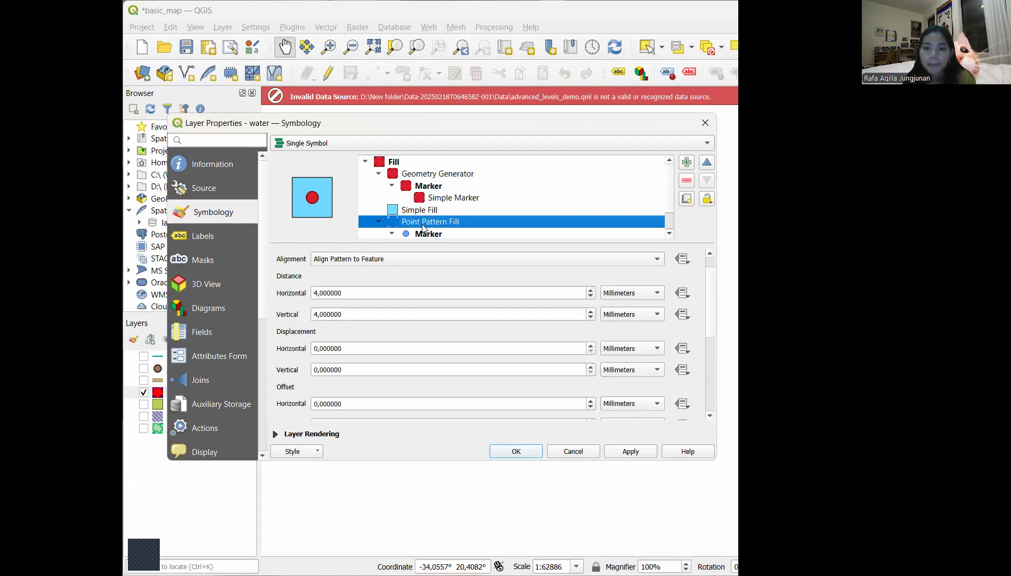
left_click(429, 234)
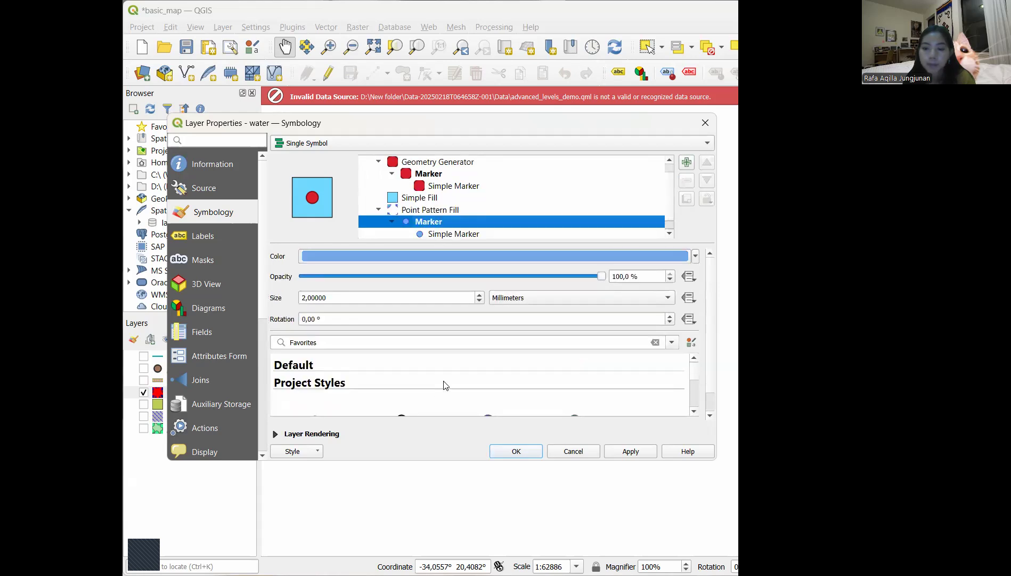
Apply and confirm the water layer's symbology, and show the roads layer briefly on the map before hiding it again
left_click(630, 451)
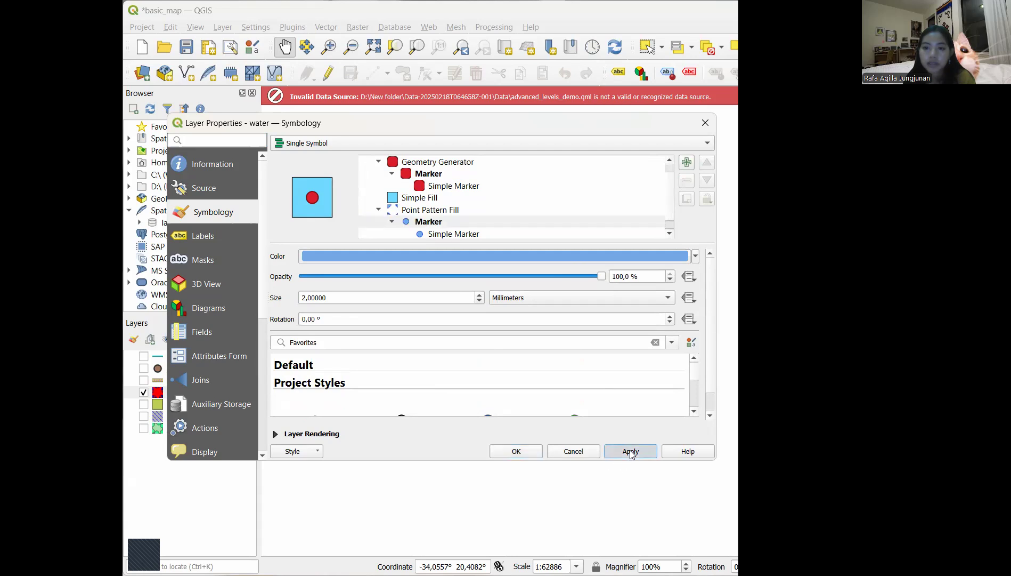
left_click(516, 451)
left_click(144, 380)
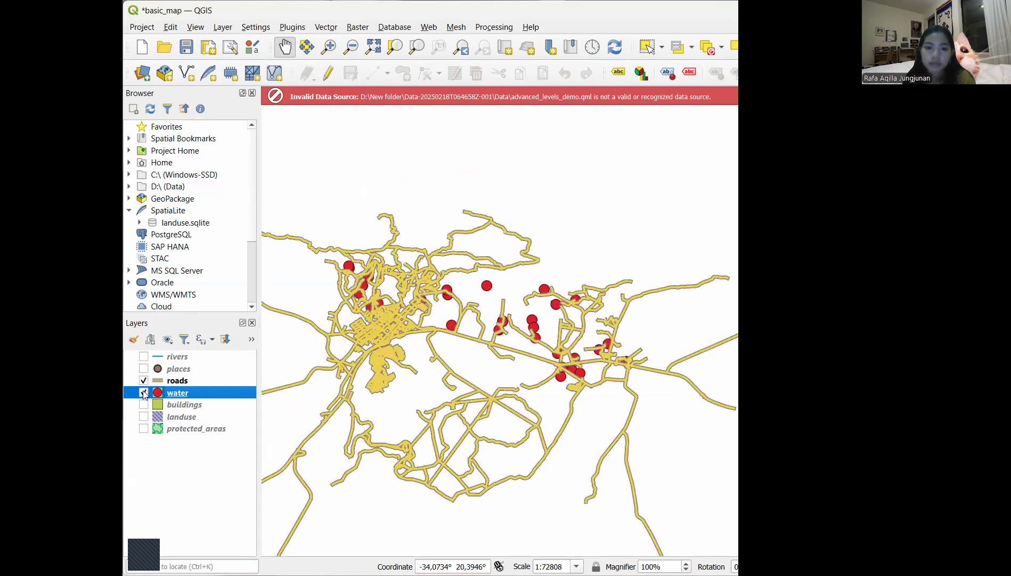
left_click(144, 381)
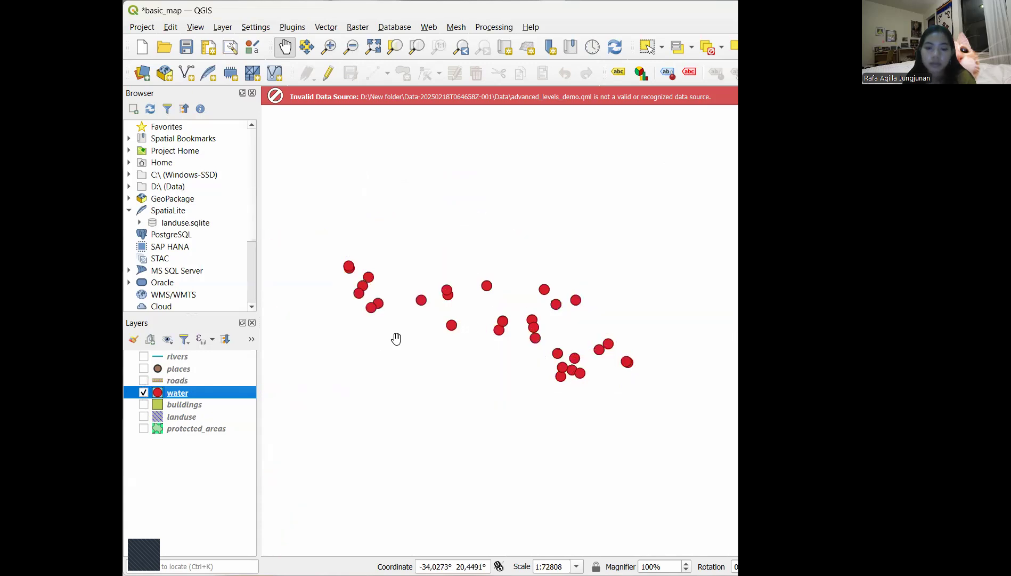
Reopen the water layer's symbology and move the Simple Fill above the Geometry Generator in the symbol layer order
right_click(158, 394)
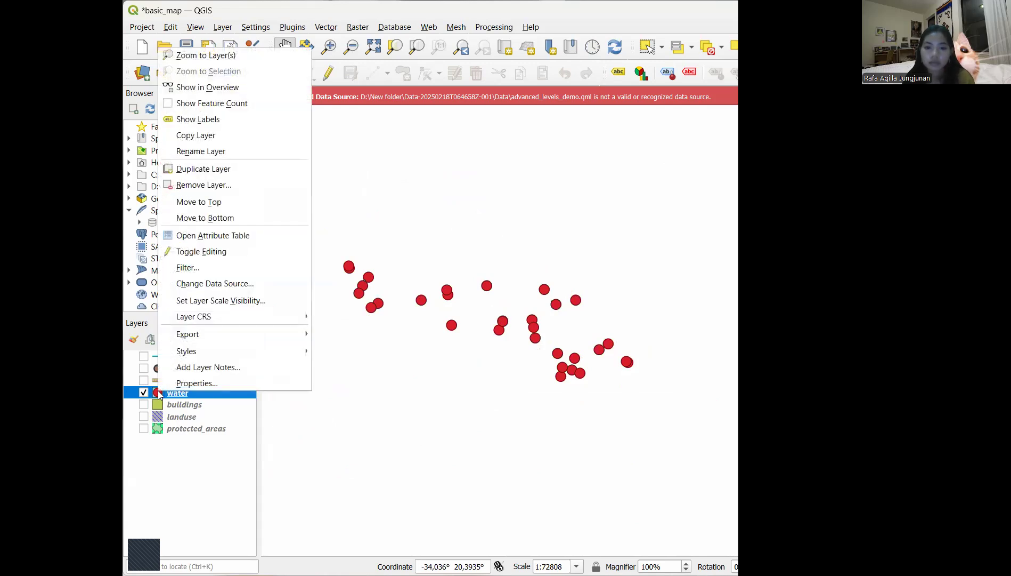
left_click(196, 382)
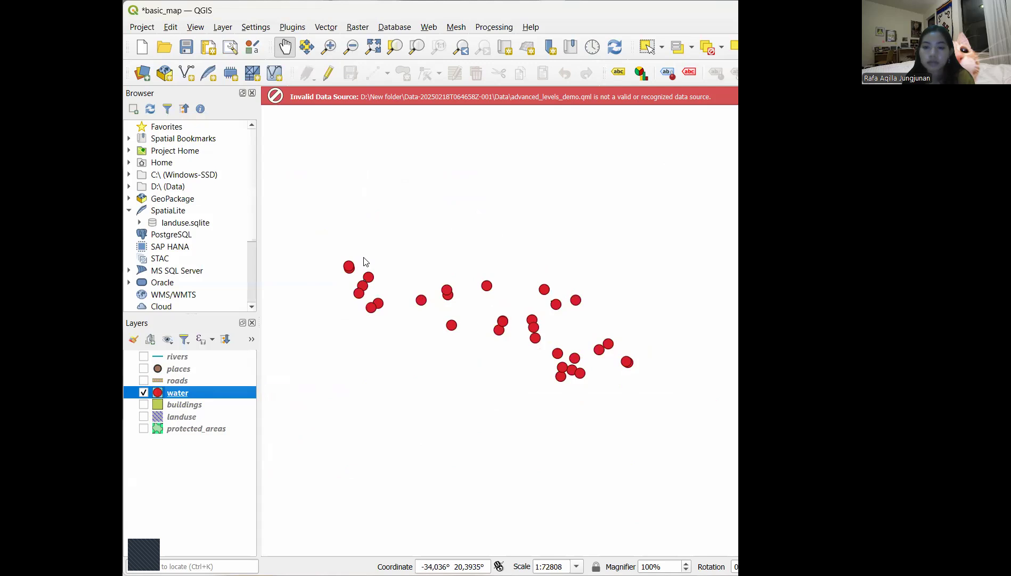
left_click(436, 209)
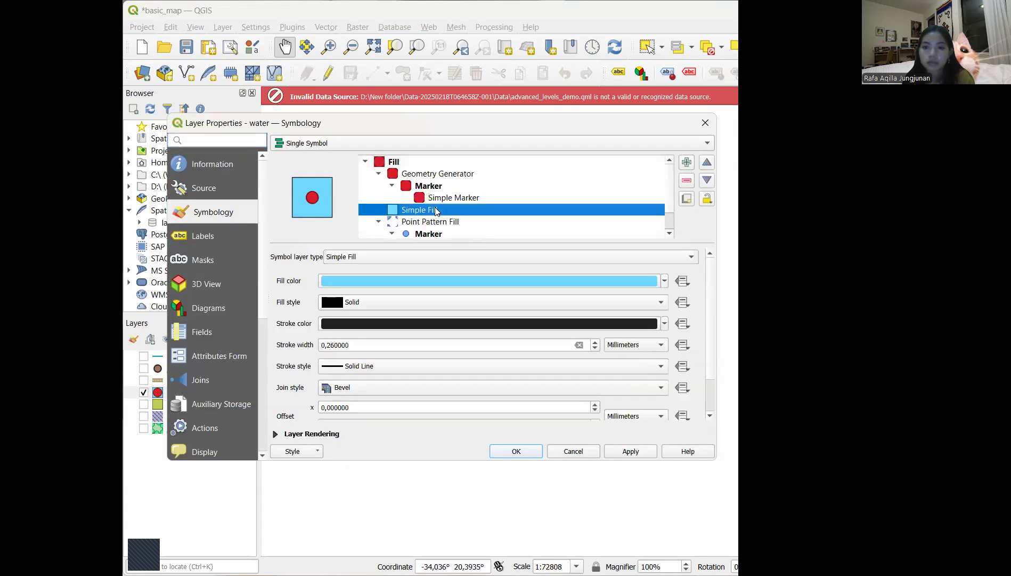
left_click(706, 163)
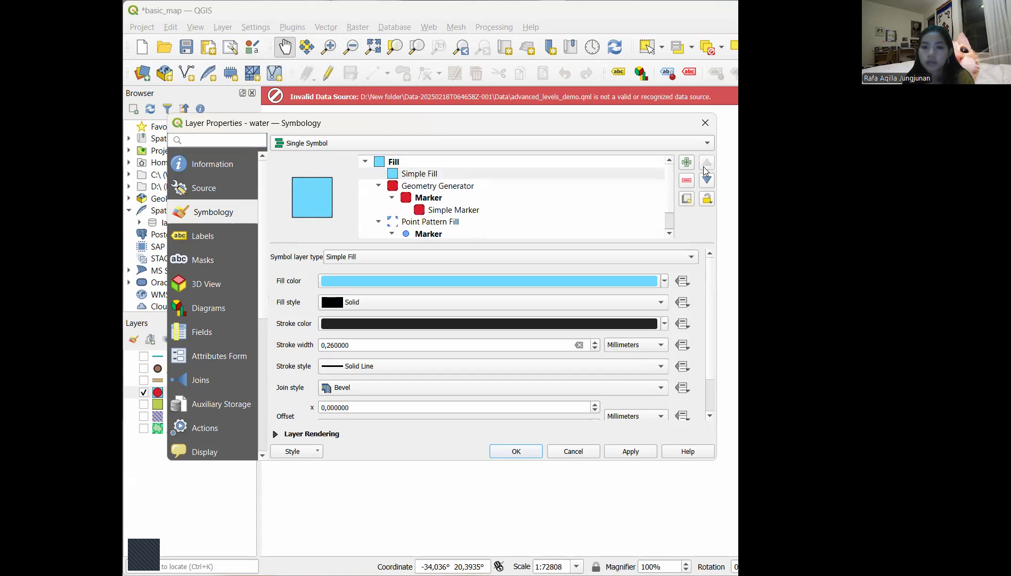
Try the Lock Color and Lock Color When Selected options on the Geometry Generator layer, keeping its geometry type as Point / MultiPoint
left_click(535, 196)
left_click(515, 189)
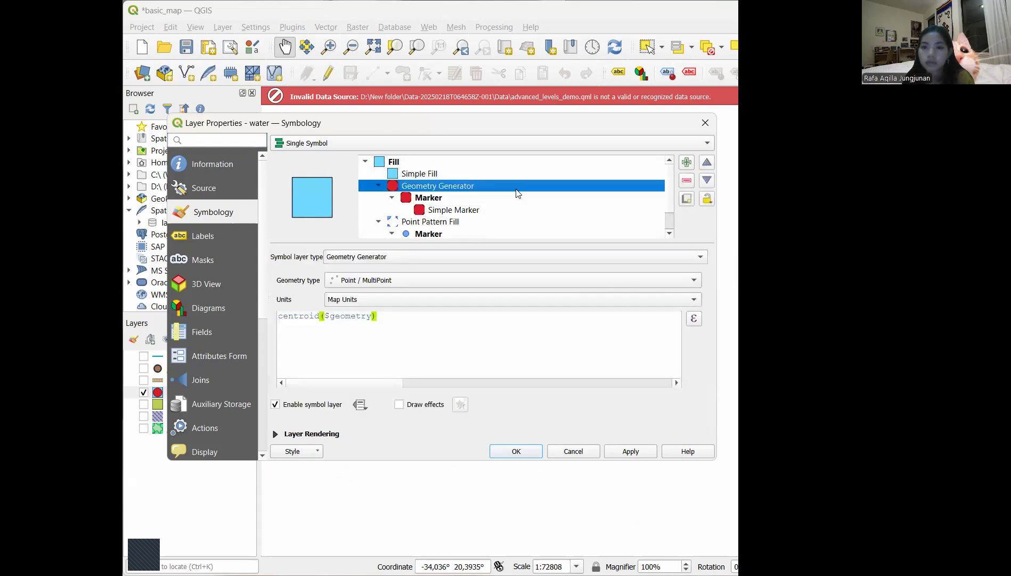
left_click(707, 200)
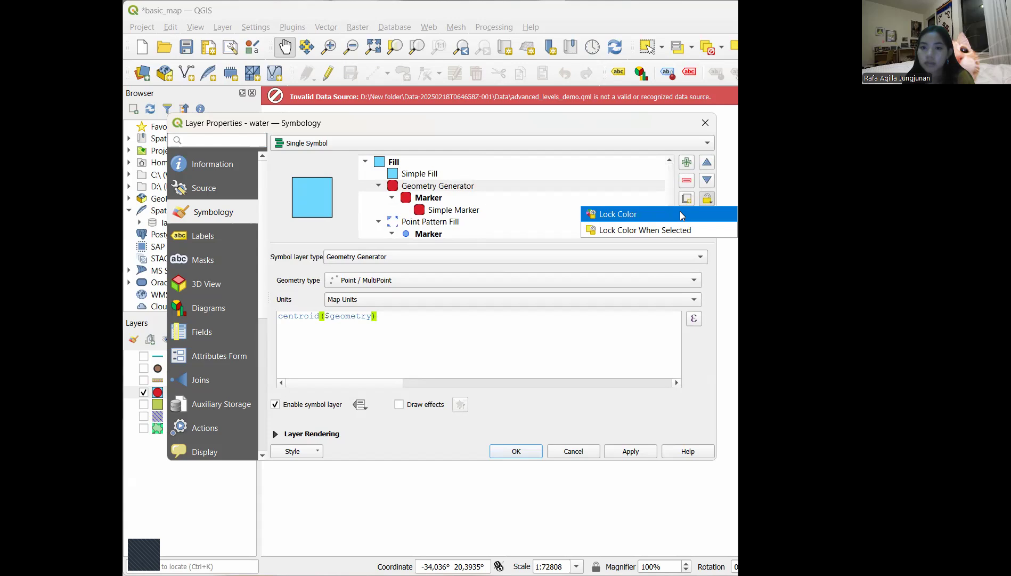
left_click(682, 214)
left_click(711, 201)
left_click(692, 227)
left_click(707, 199)
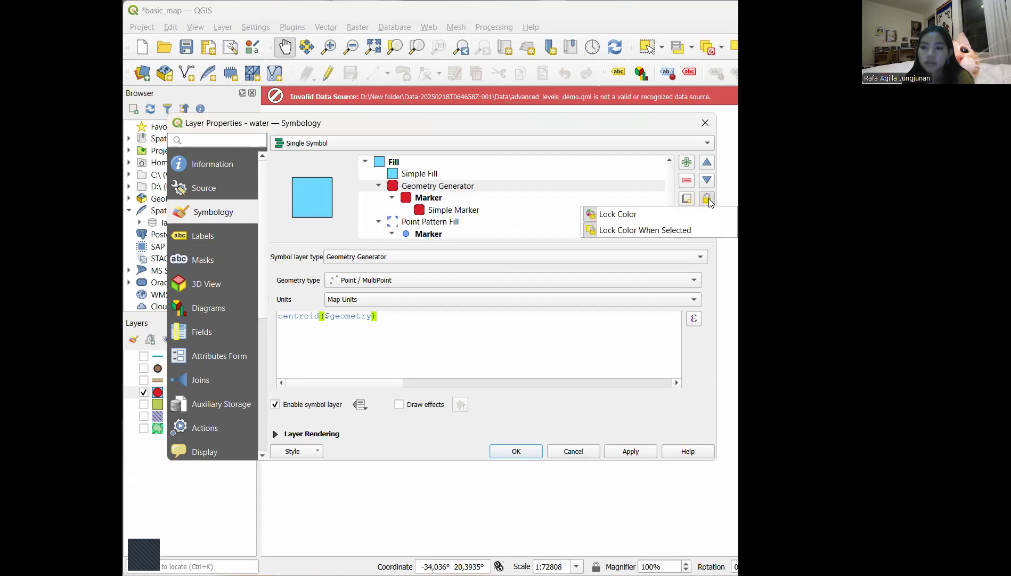
left_click(698, 214)
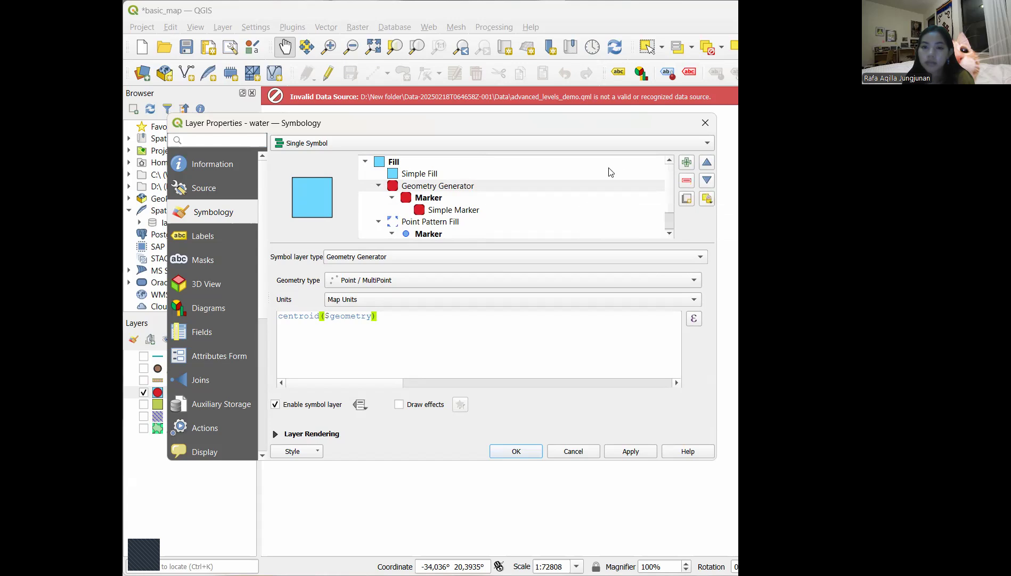
left_click(577, 287)
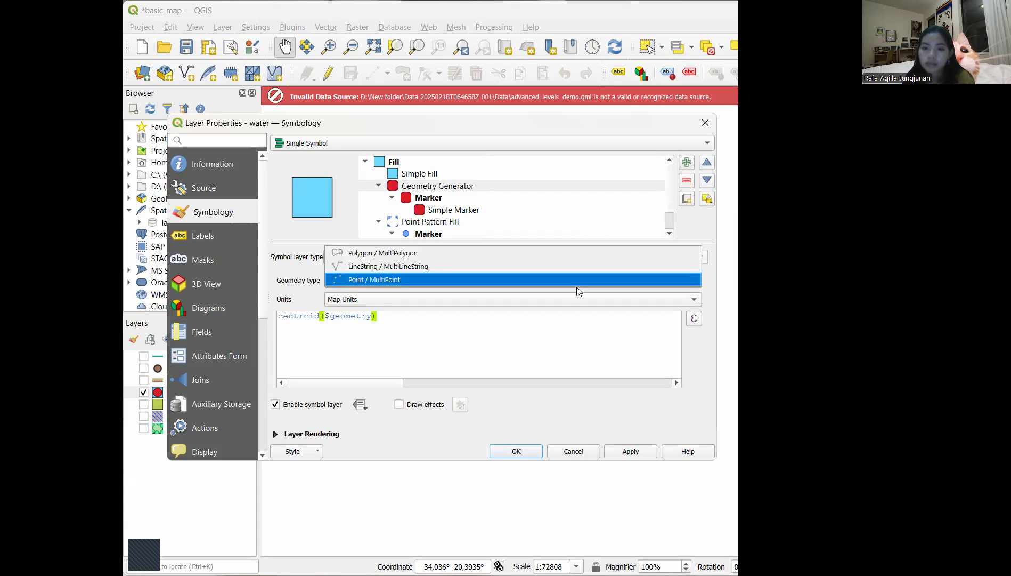
left_click(577, 286)
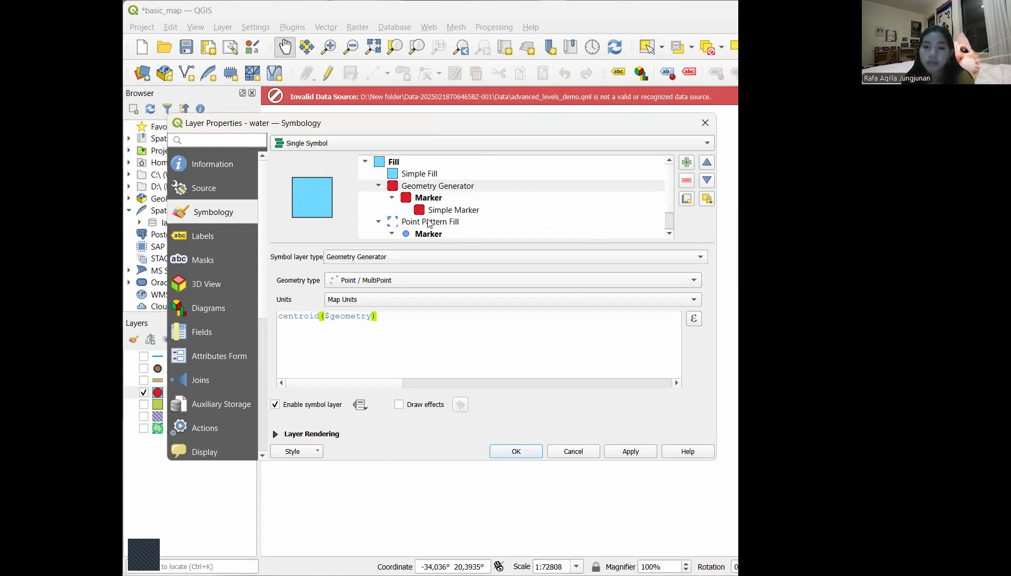
Collapse the Geometry Generator's sublayers and move the Simple Fill back beneath it in the symbol layer order
left_click(378, 185)
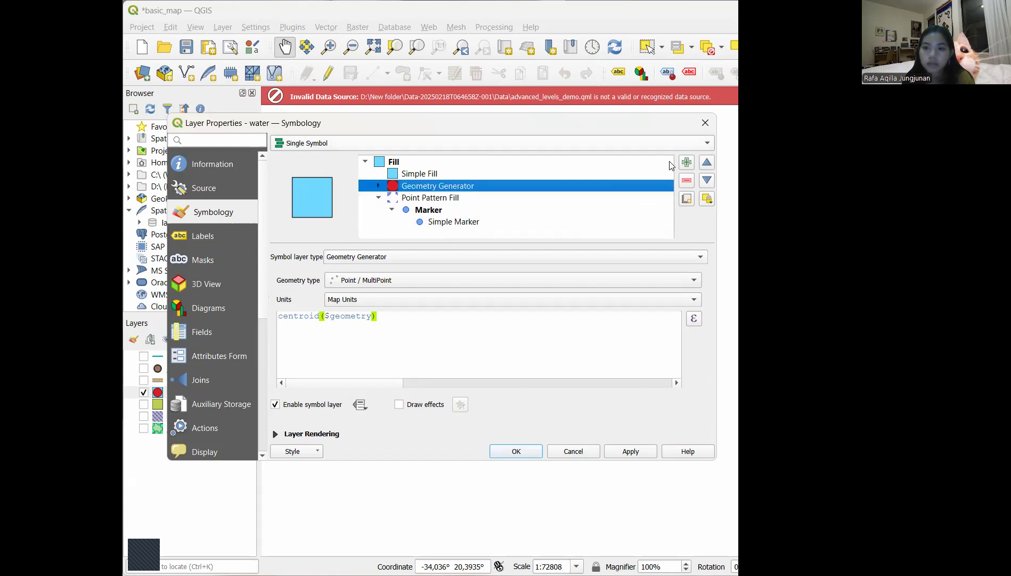
left_click(637, 174)
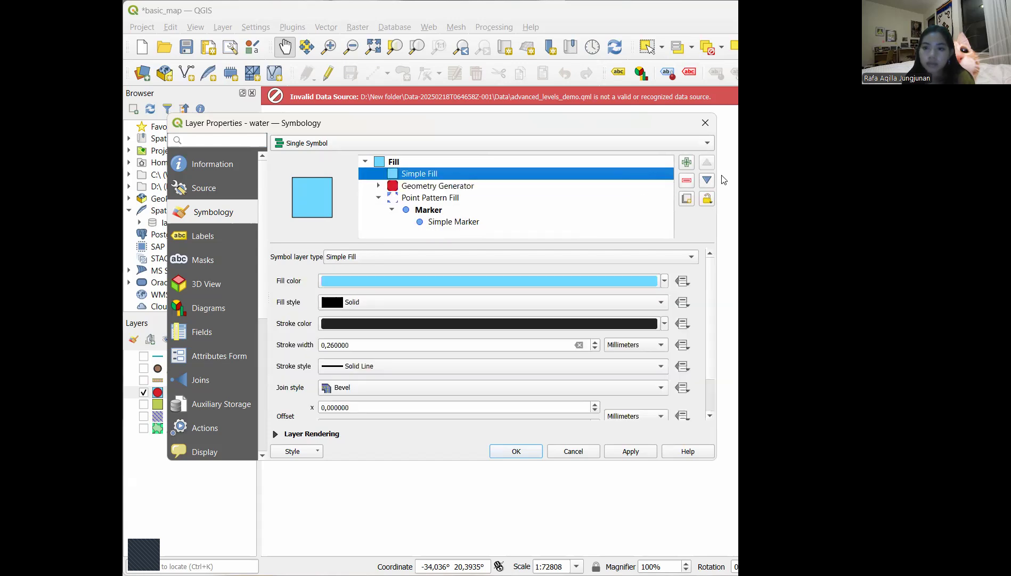
left_click(708, 181)
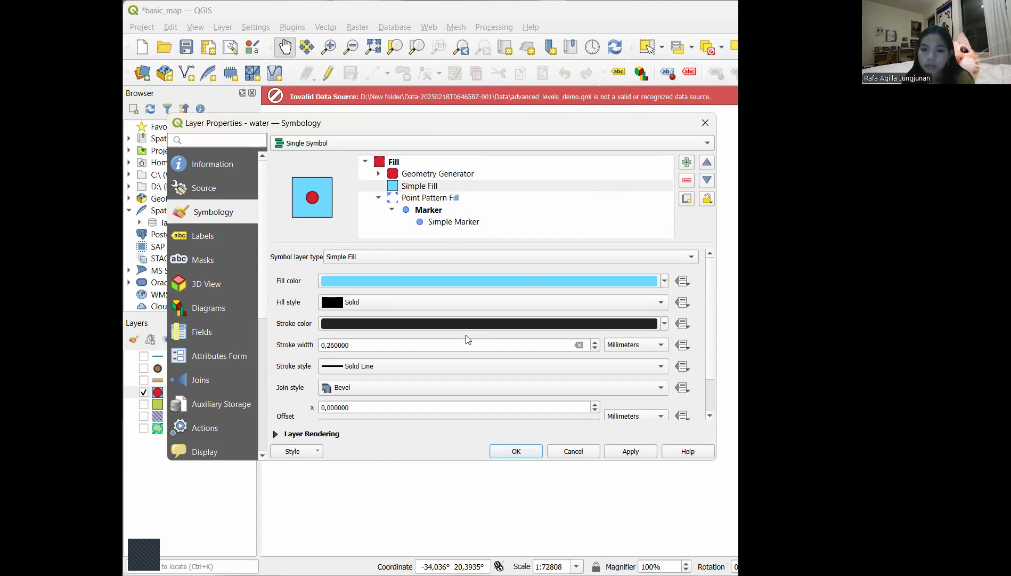
Set the water layer's Simple Fill join style to Miter and try an X offset of -0.4 millimetres
scroll(404, 390, "down", 1)
scroll(428, 412, "down", 2)
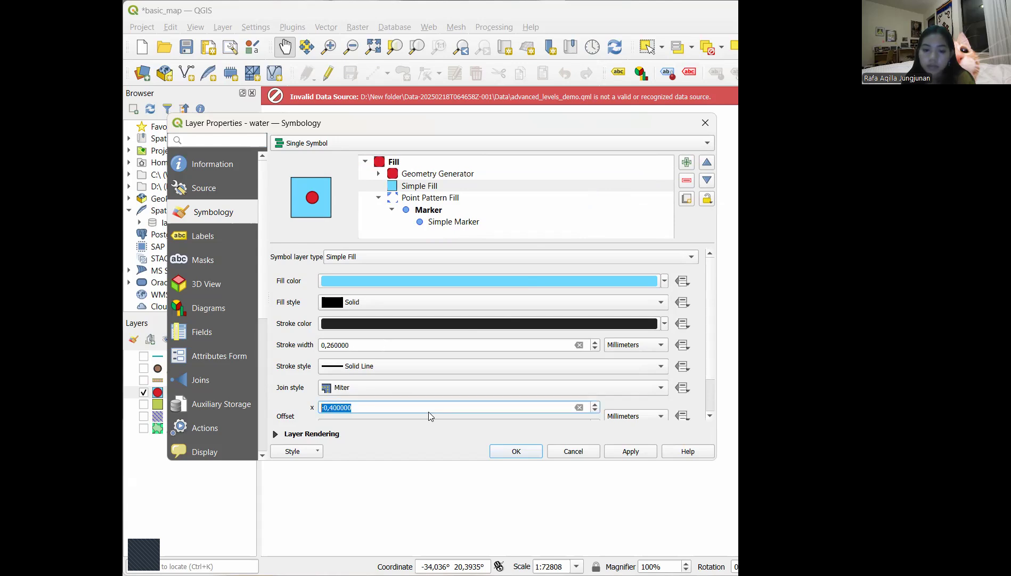
left_click(317, 452)
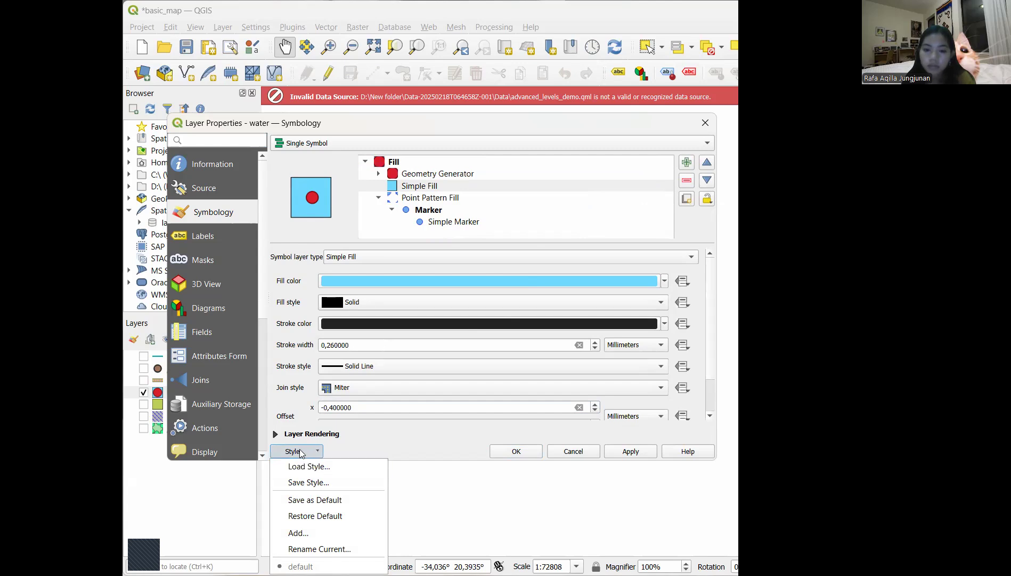
left_click(531, 422)
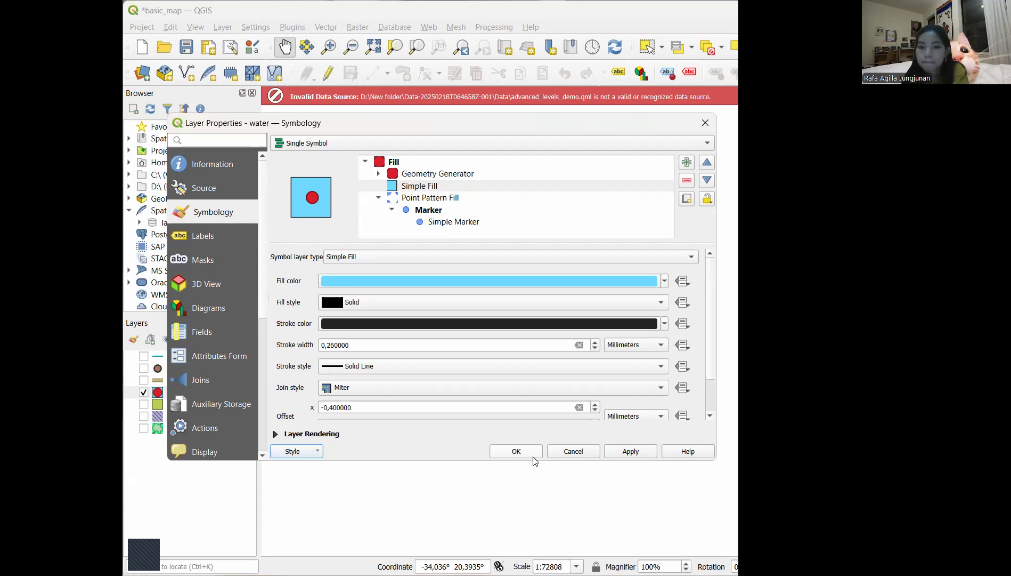
Set the Simple Fill's offset unit to Inches with an X offset of 0, and try the Dash Dot Dot Line stroke style
scroll(632, 416, "down", 5)
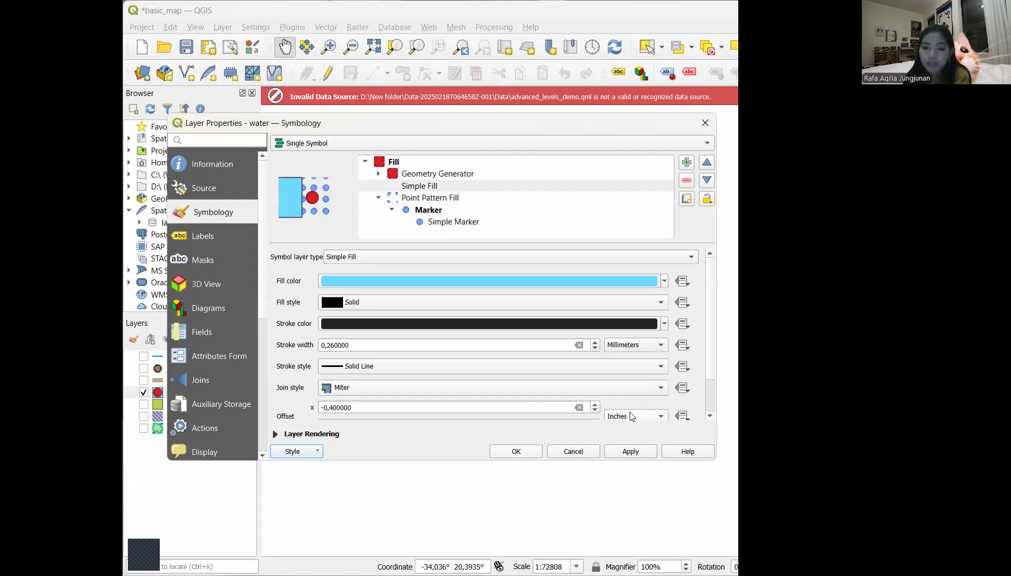
scroll(712, 381, "down", 2)
scroll(711, 400, "down", 2)
scroll(708, 373, "up", 4)
scroll(583, 372, "down", 5)
scroll(583, 372, "up", 5)
scroll(583, 375, "down", 5)
scroll(555, 403, "down", 2)
scroll(554, 403, "up", 6)
scroll(554, 403, "down", 2)
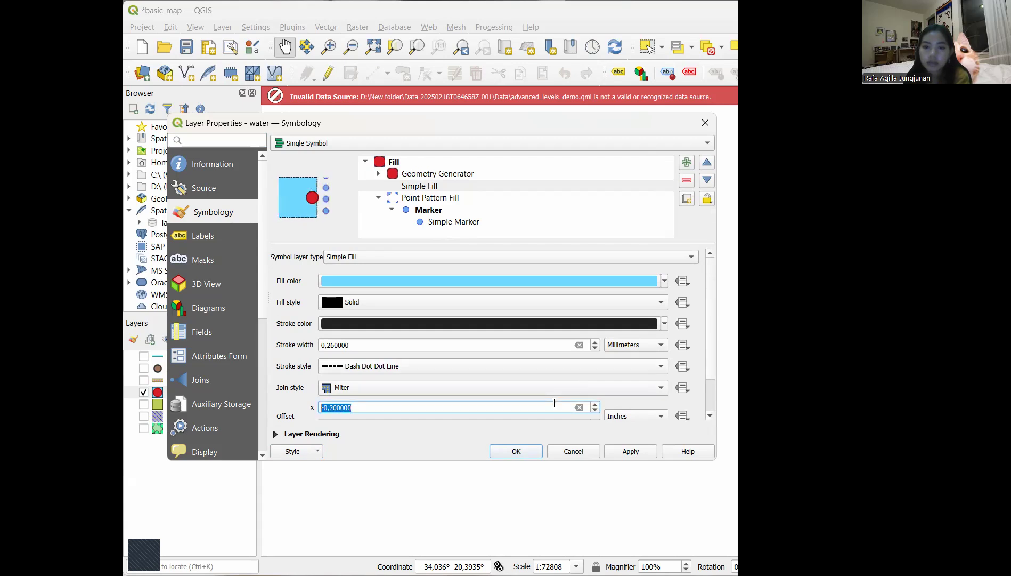
scroll(554, 403, "up", 2)
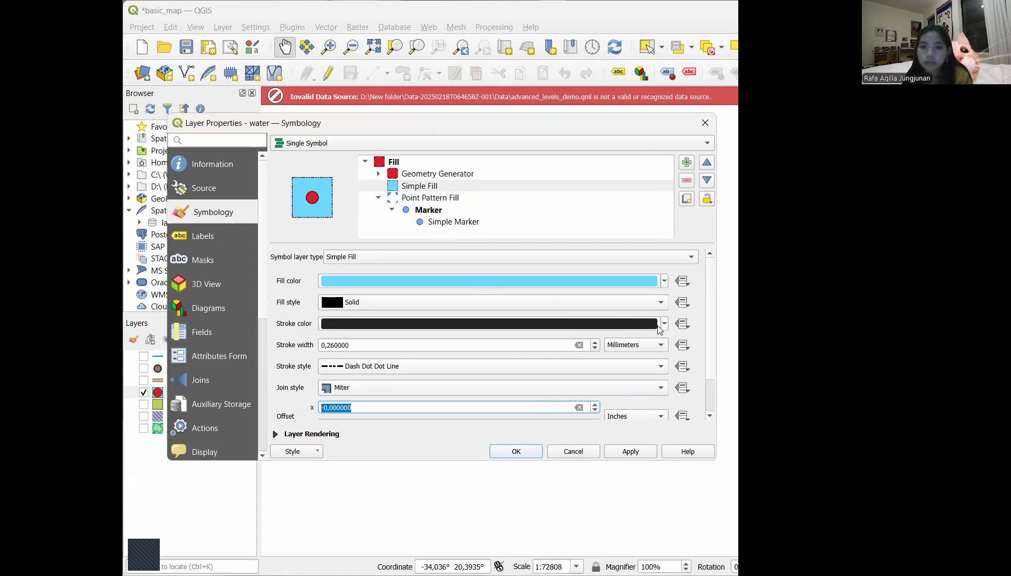
Set the Simple Fill's stroke style to No Line and confirm the water layer's symbology
left_click(563, 368)
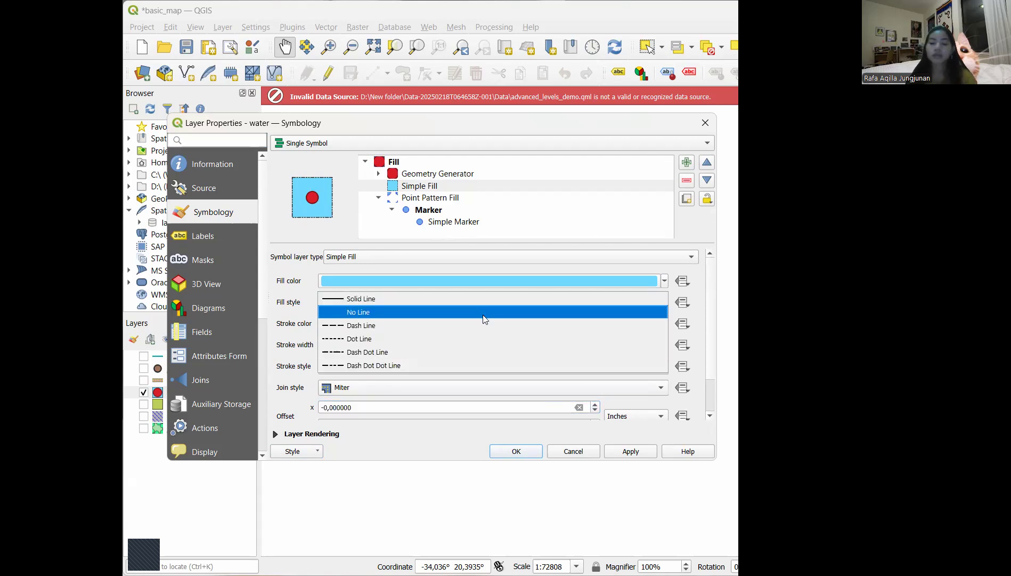
left_click(483, 314)
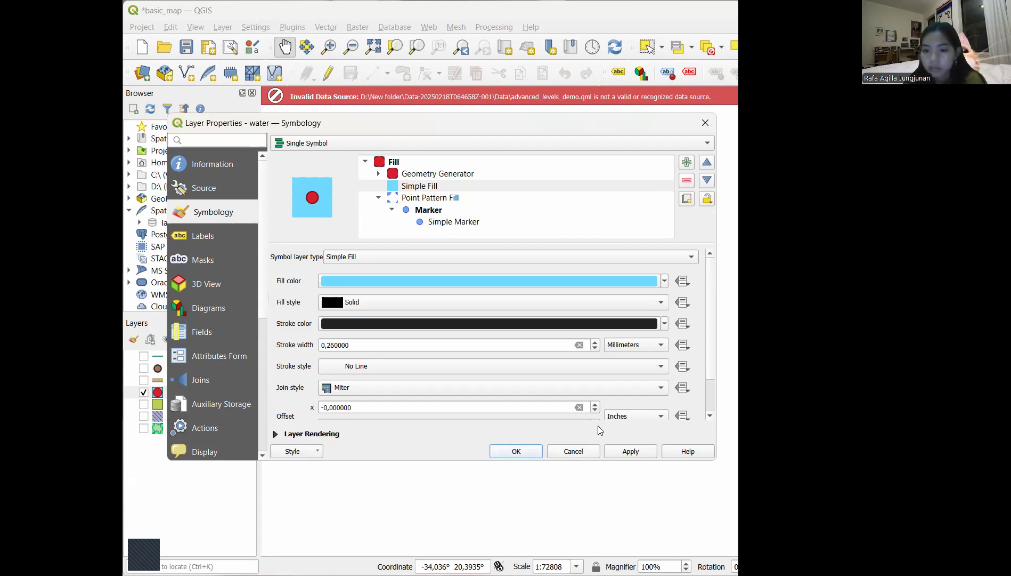
left_click(516, 451)
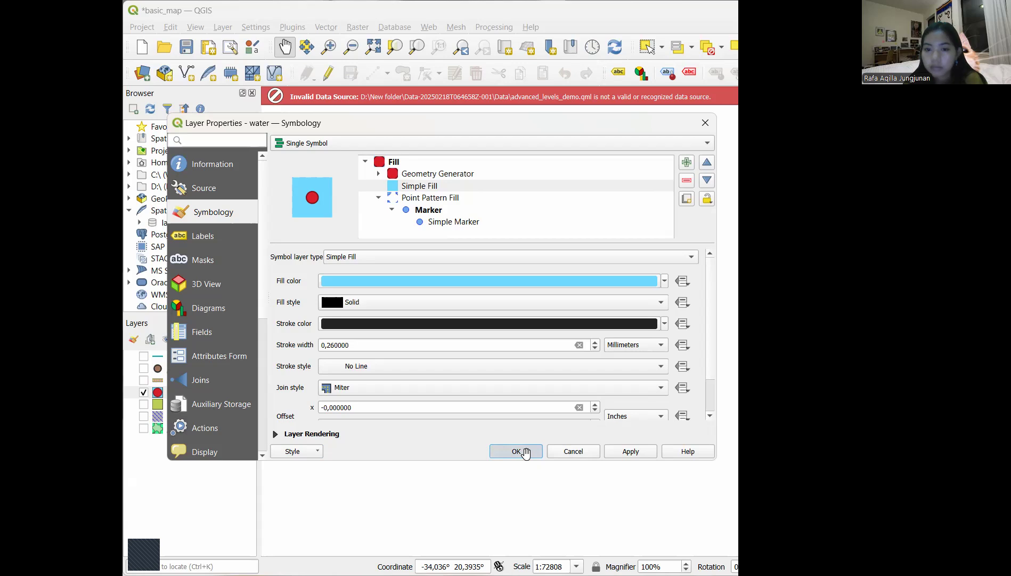
Turn on the rivers, places, roads, buildings, landuse and protected_areas layers alongside the water layer on the map
left_click(144, 355)
left_click(144, 368)
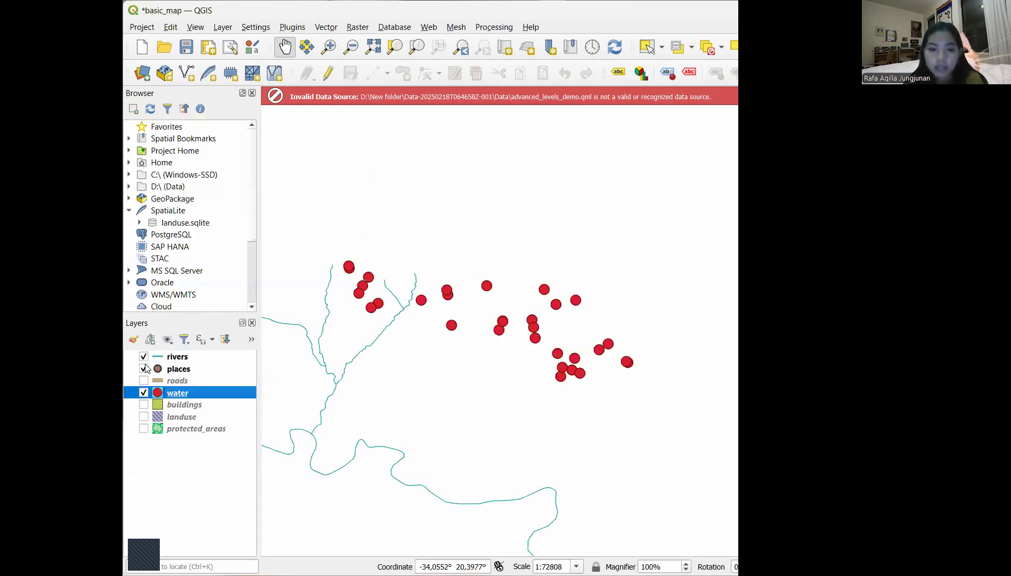
left_click(144, 380)
left_click(144, 404)
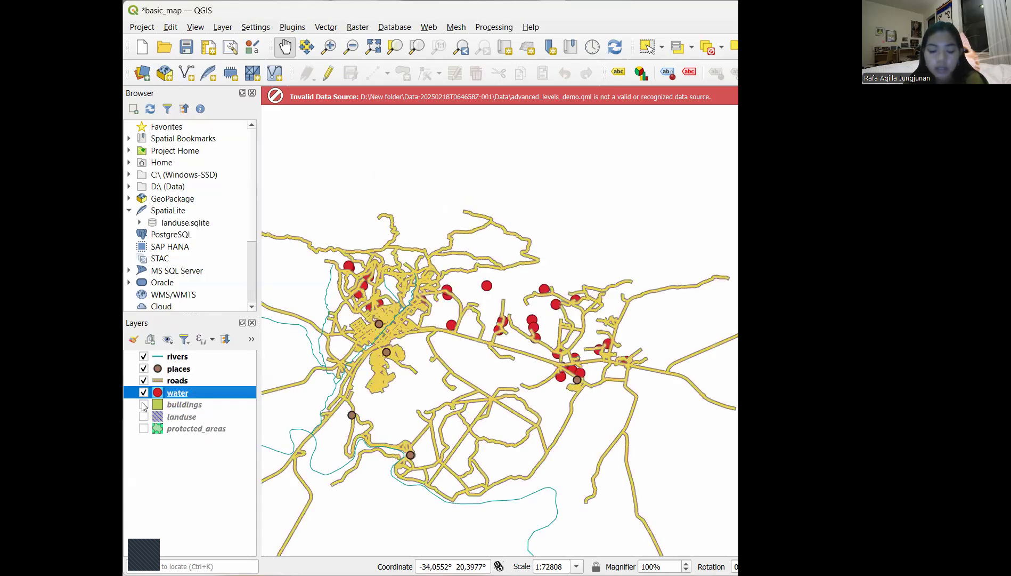
left_click(144, 416)
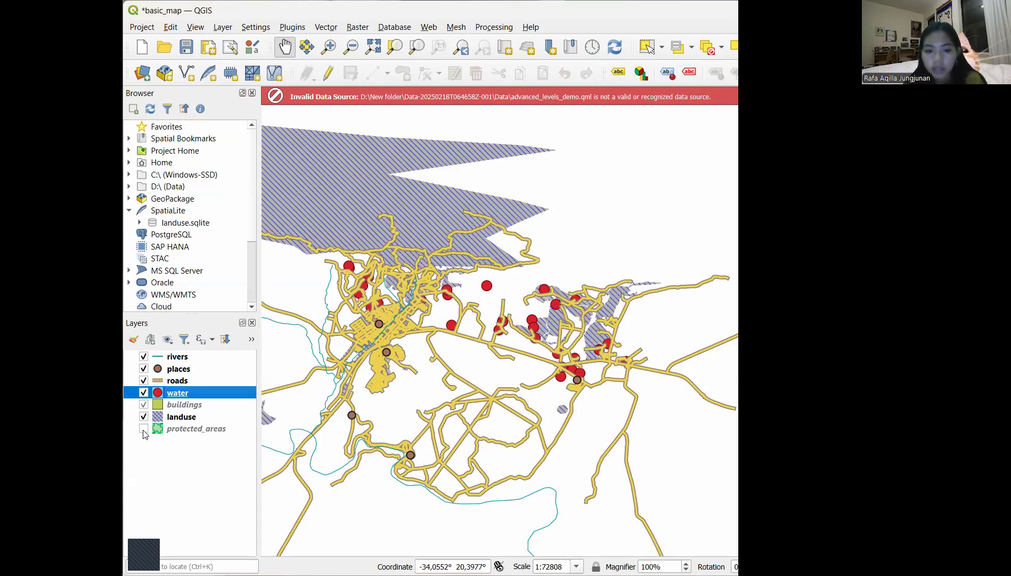
left_click(144, 429)
scroll(559, 450, "down", 1)
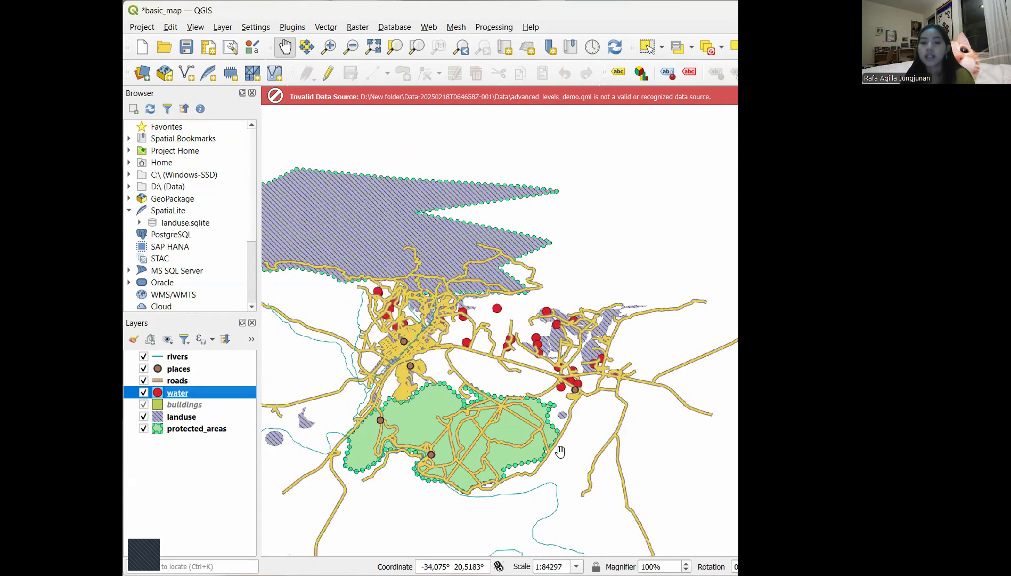